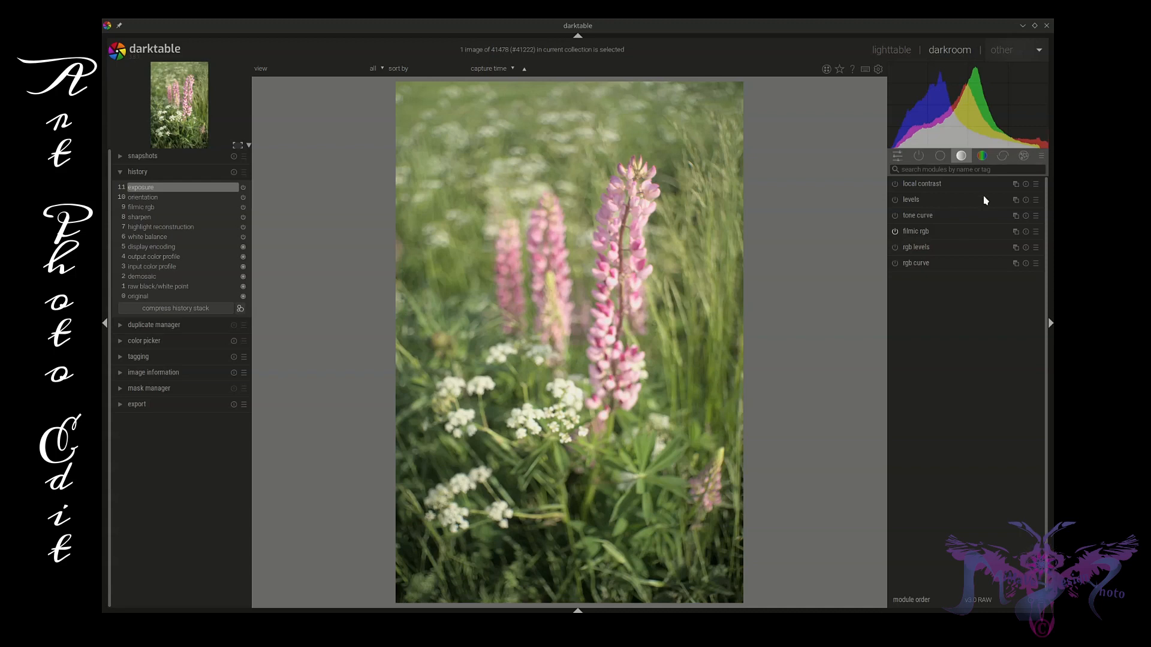
Apply soften with the preset perusmaalauspehmeys and switch it to the preset sumu lumi kosteus
left_click(1026, 157)
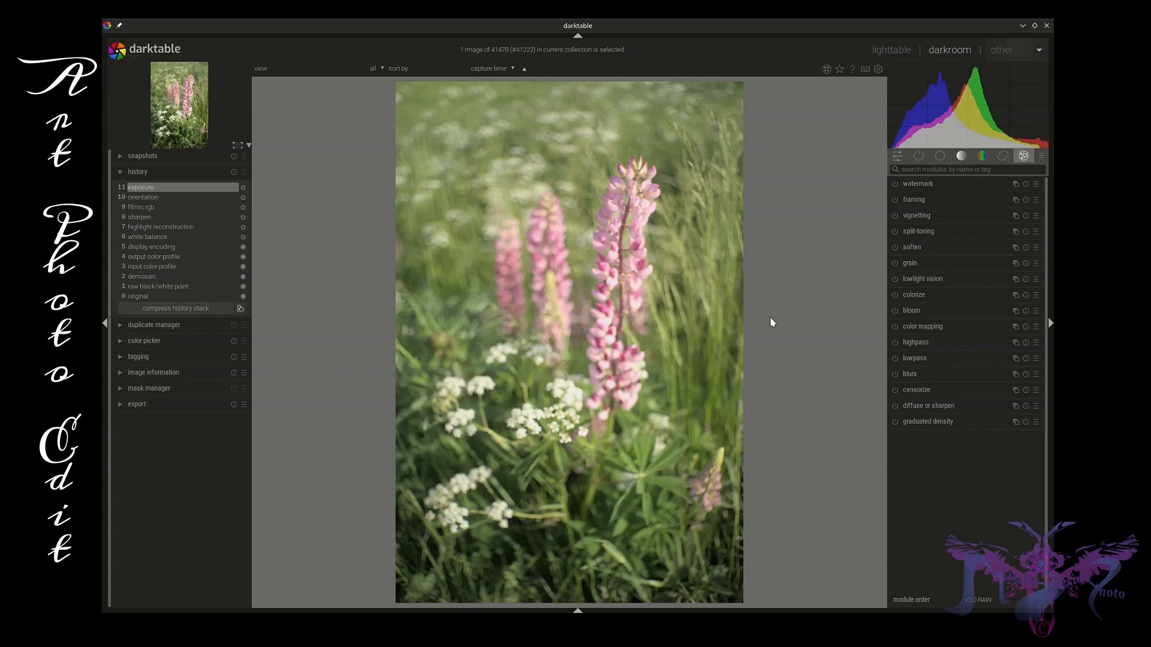
left_click(1035, 248)
left_click(1018, 260)
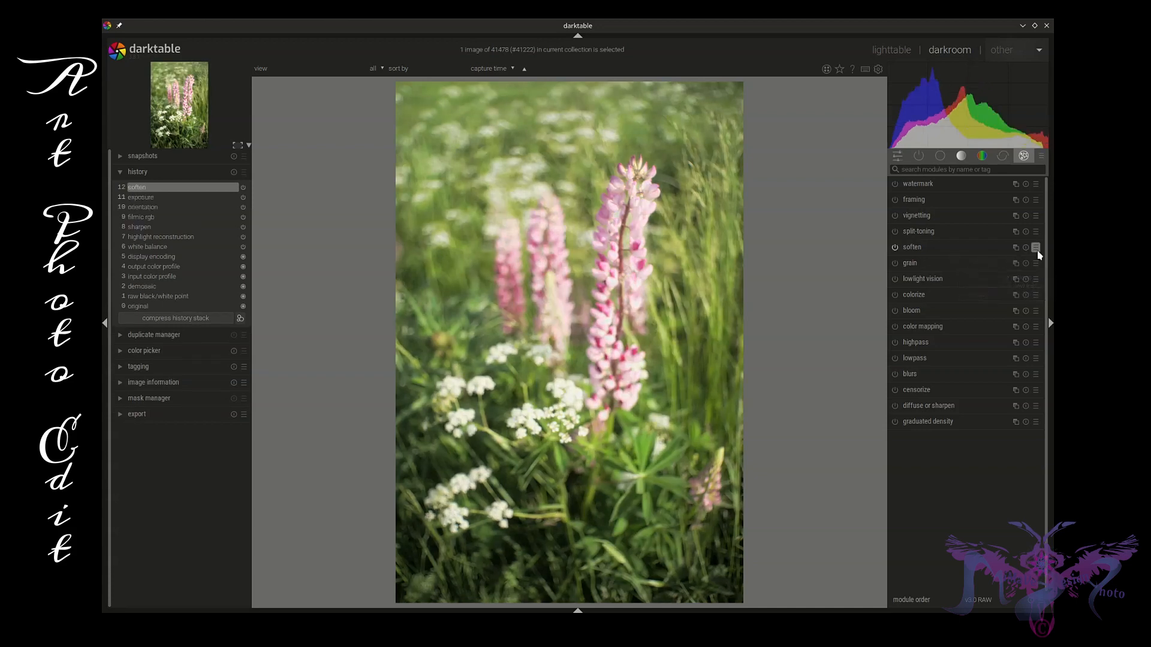
left_click(1036, 248)
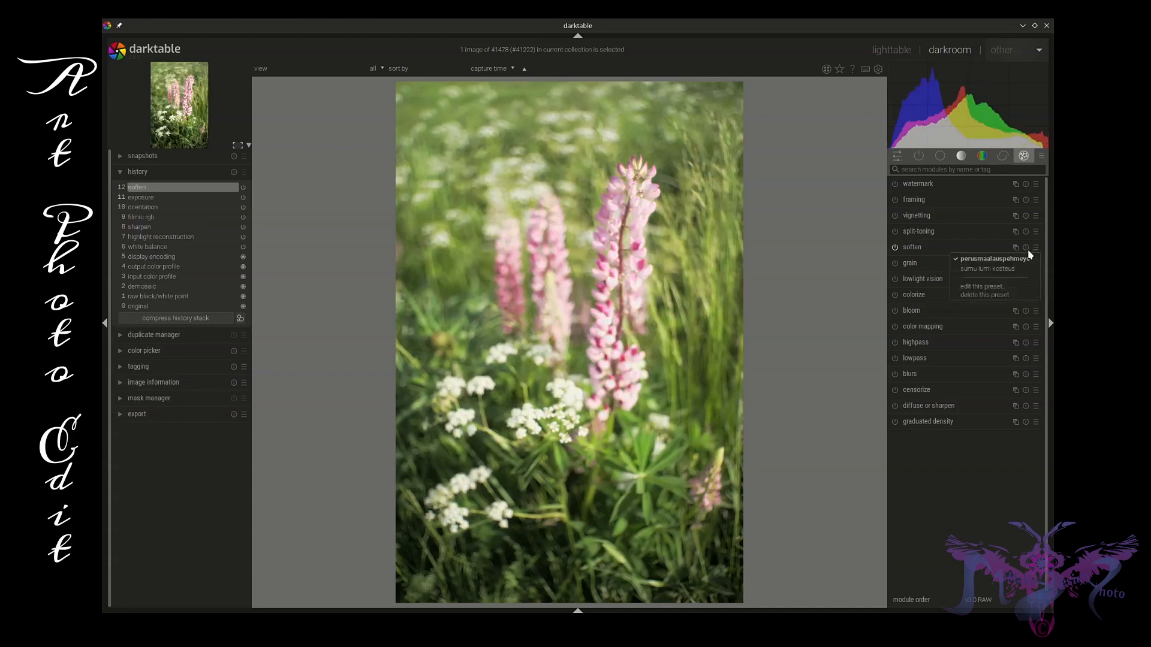
left_click(998, 269)
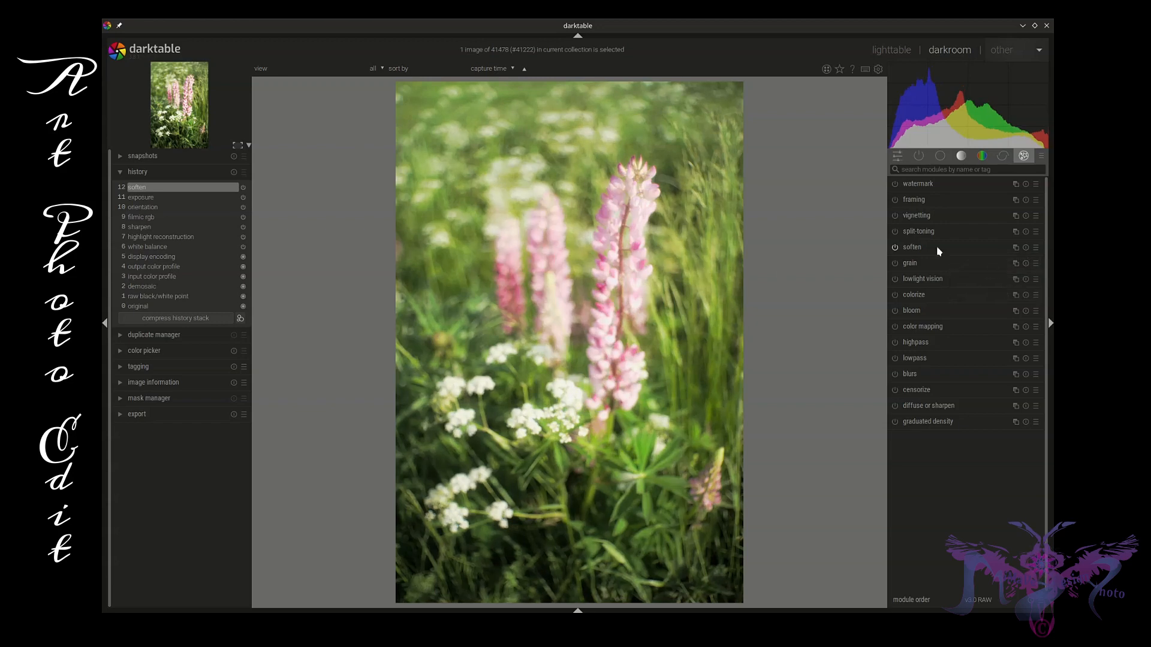
Change the soften settings to a size of 6% and an opacity of 84%
left_click(961, 251)
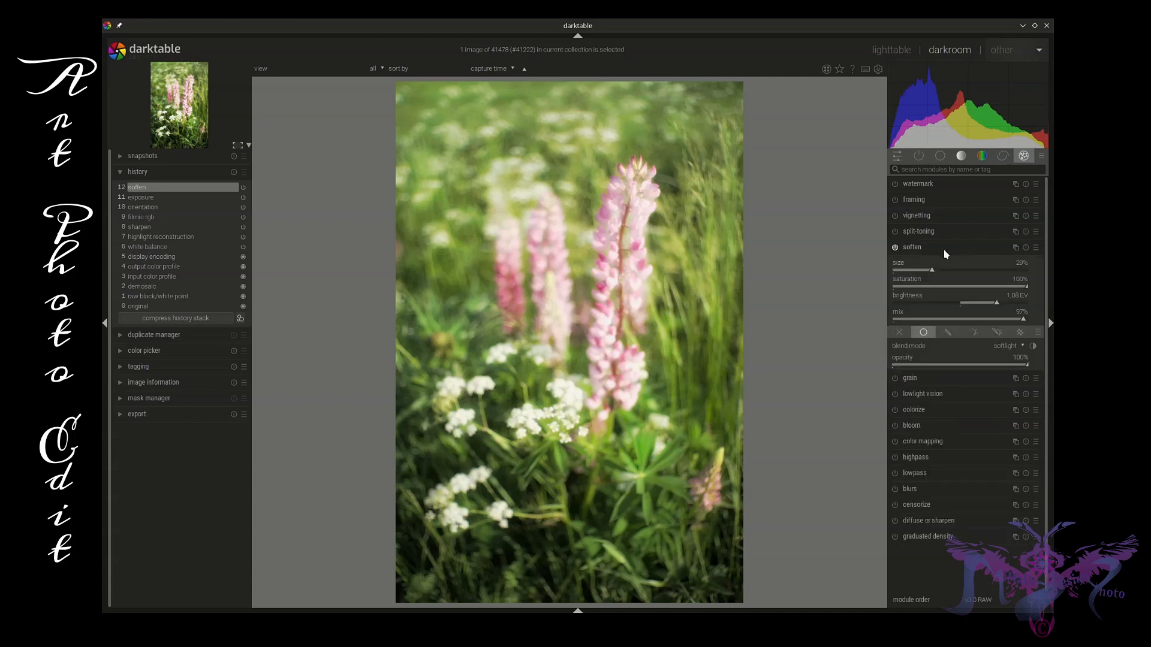
left_click(1035, 248)
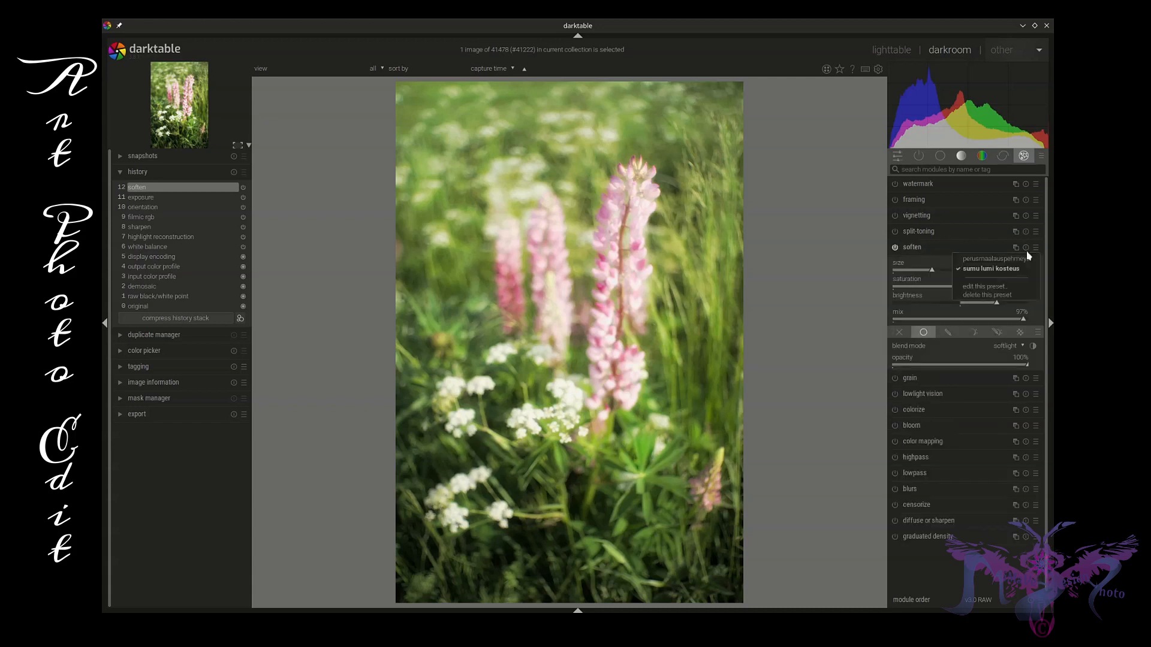
left_click(1024, 268)
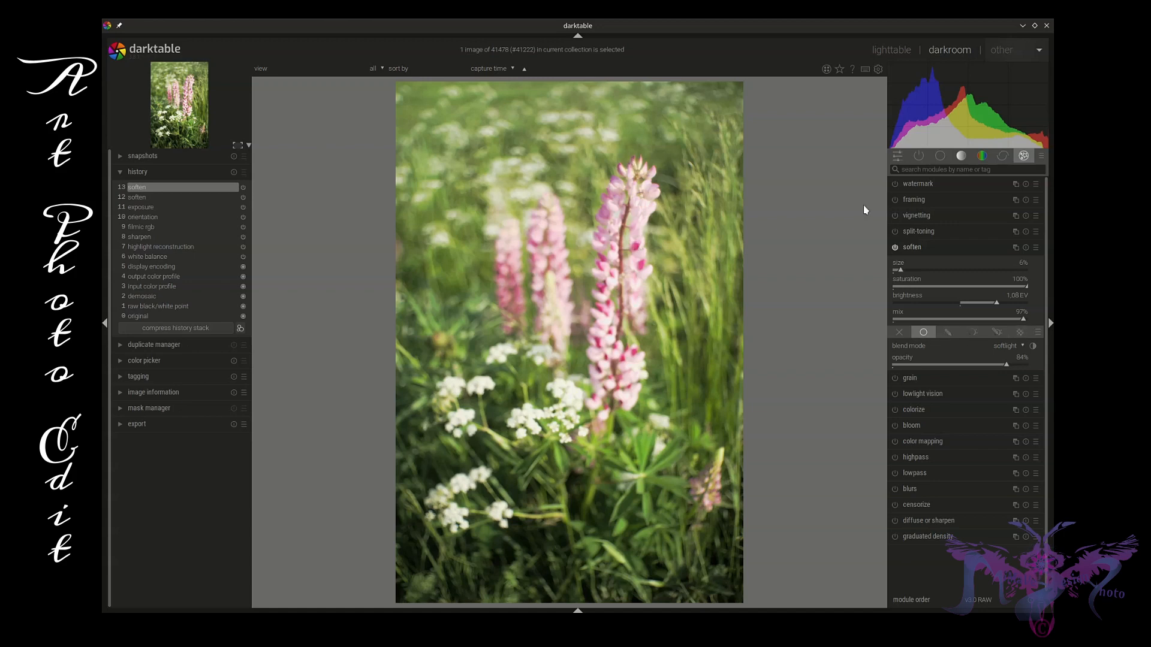
Add a parametric mask to soften and set the upper limits of the g channel's input range to 71 and 89
left_click(971, 333)
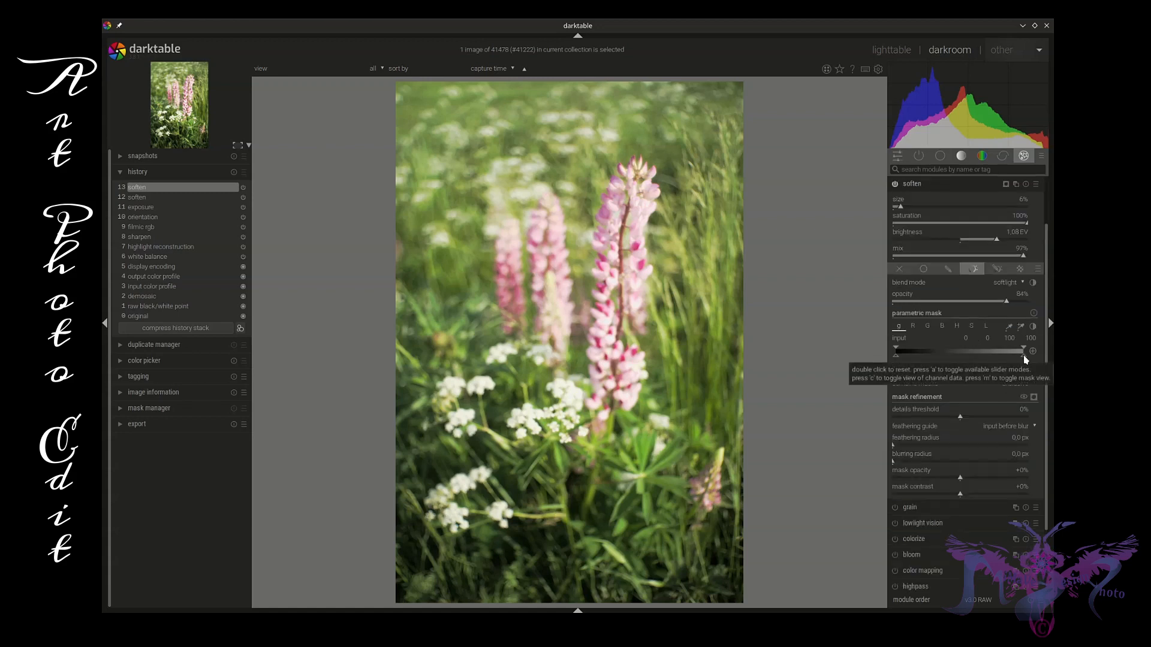
mouse_move(1023, 356)
left_mouse_down()
mouse_move(981, 363)
mouse_move(993, 364)
mouse_move(969, 344)
mouse_move(939, 347)
left_mouse_up()
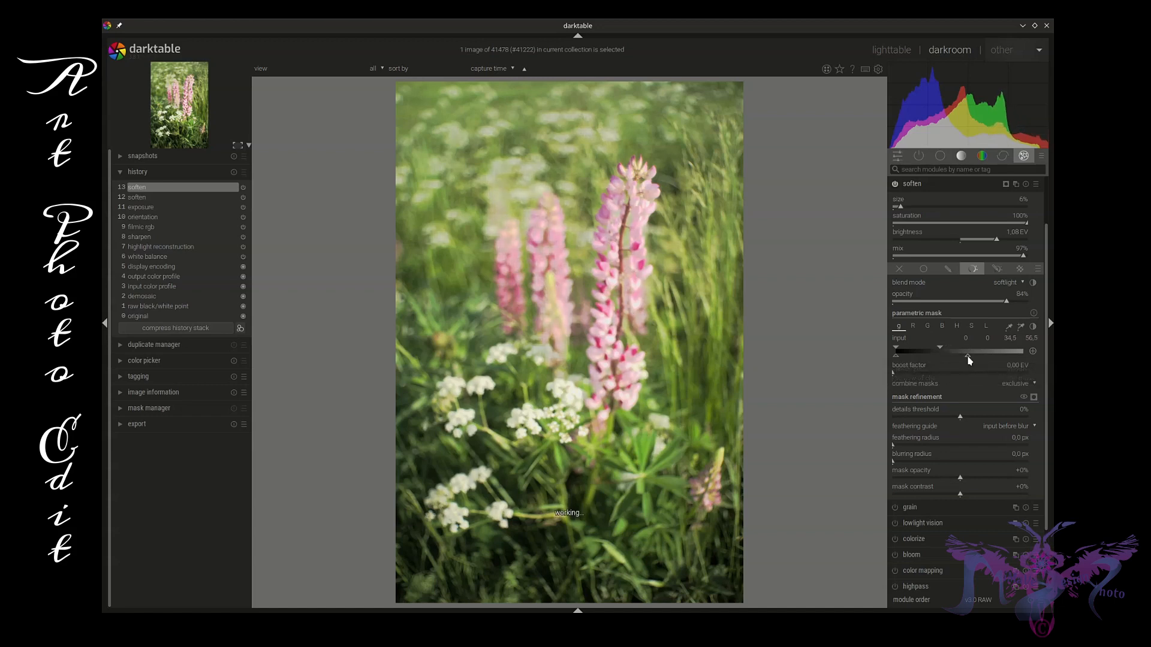
mouse_move(969, 356)
left_mouse_down()
mouse_move(980, 357)
mouse_move(895, 347)
left_mouse_up()
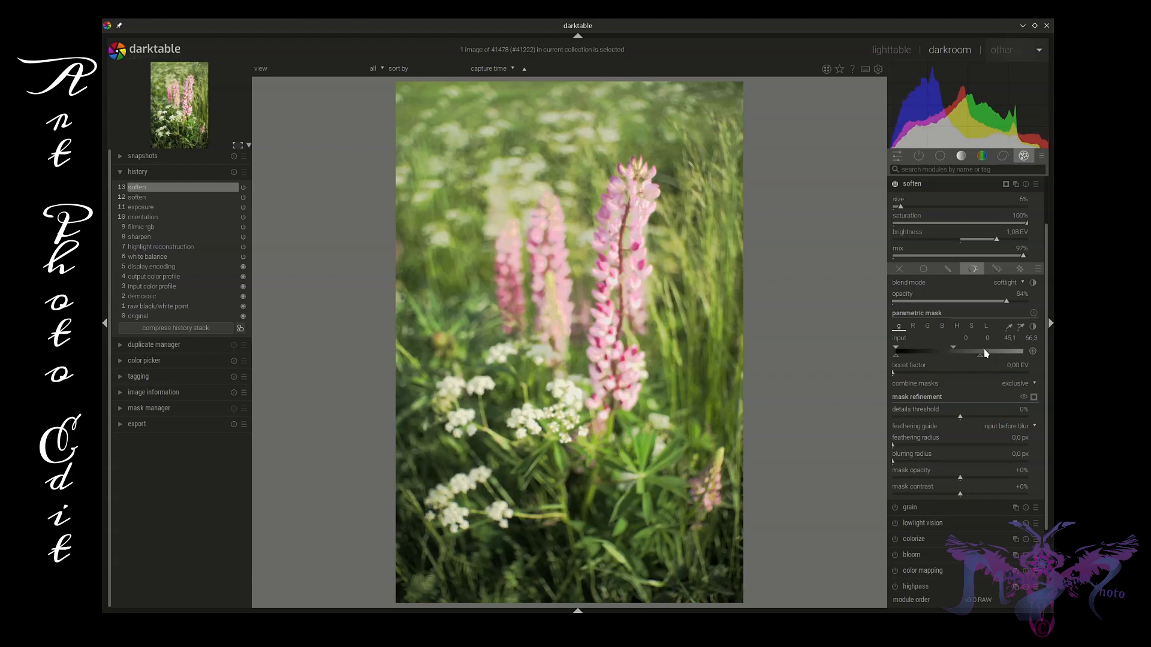
mouse_move(980, 358)
left_mouse_down()
mouse_move(1010, 359)
mouse_move(971, 349)
mouse_move(988, 351)
left_mouse_up()
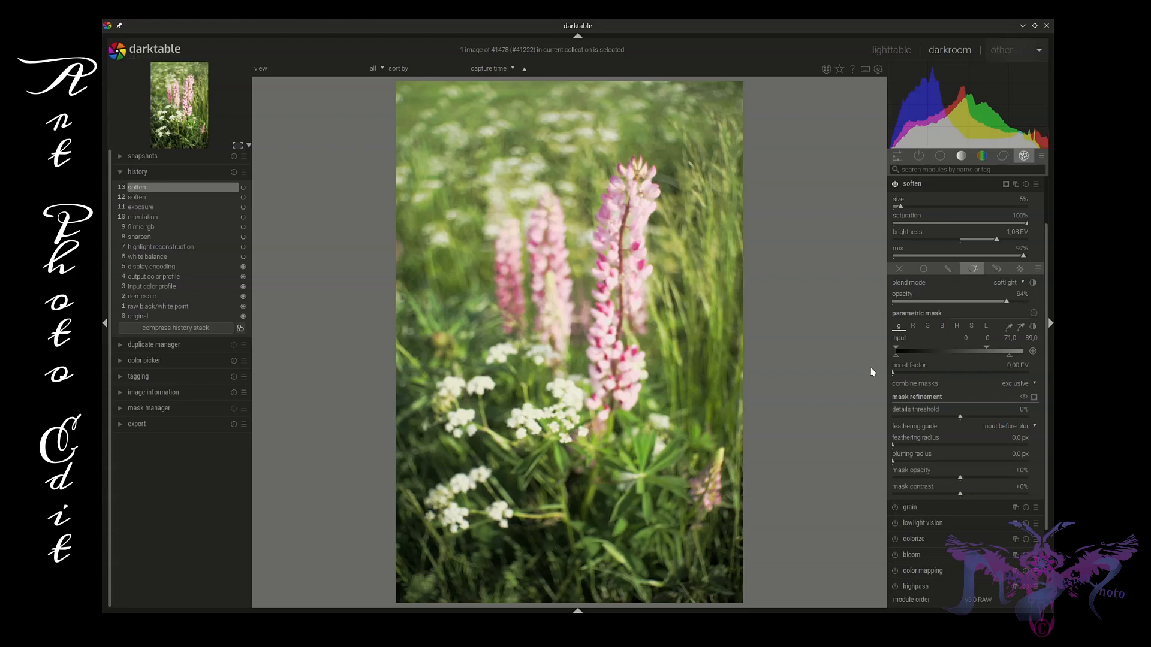
left_click(951, 189)
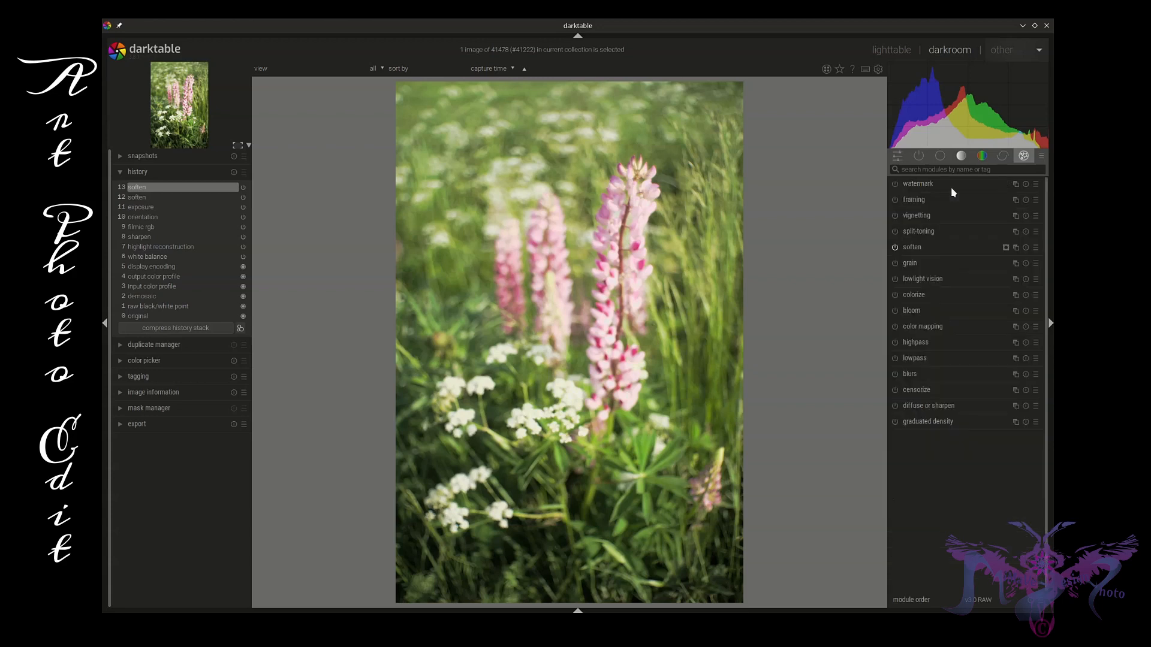
Enable local contrast with the preset perus
left_click(1002, 159)
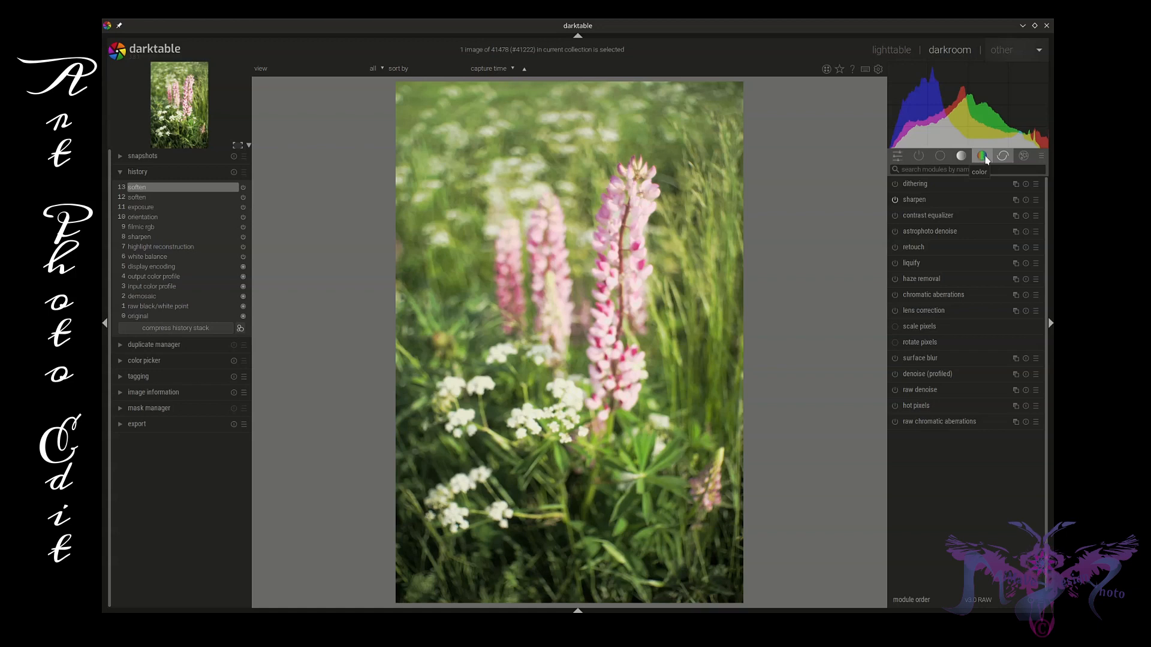
left_click(961, 157)
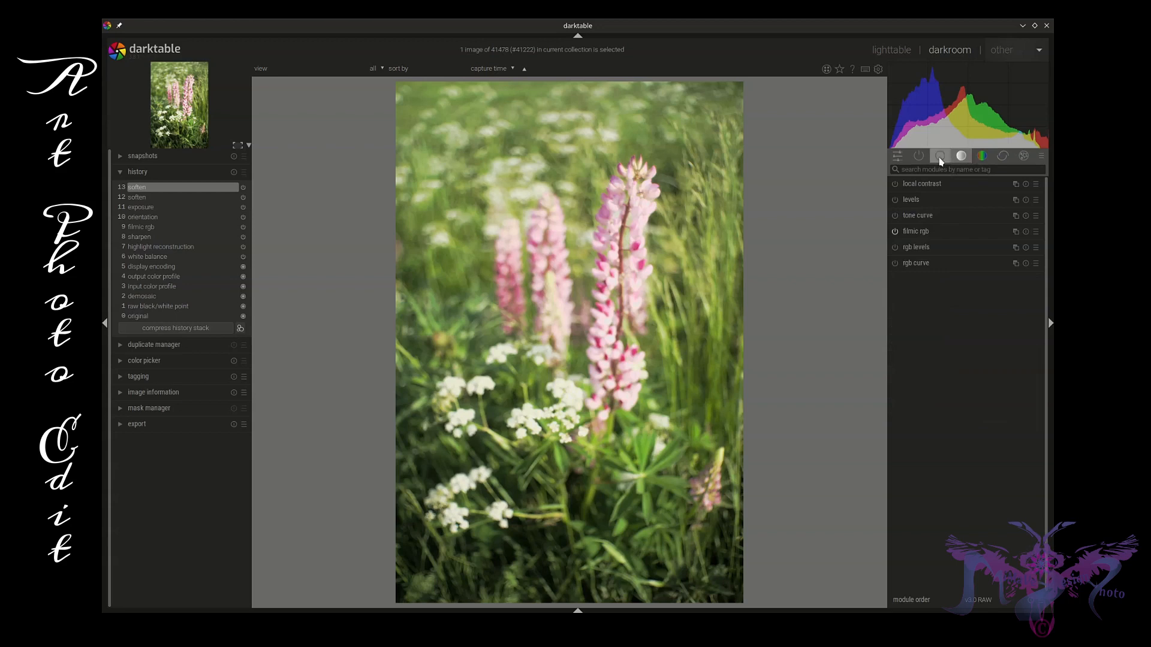
left_click(1035, 184)
left_click(987, 199)
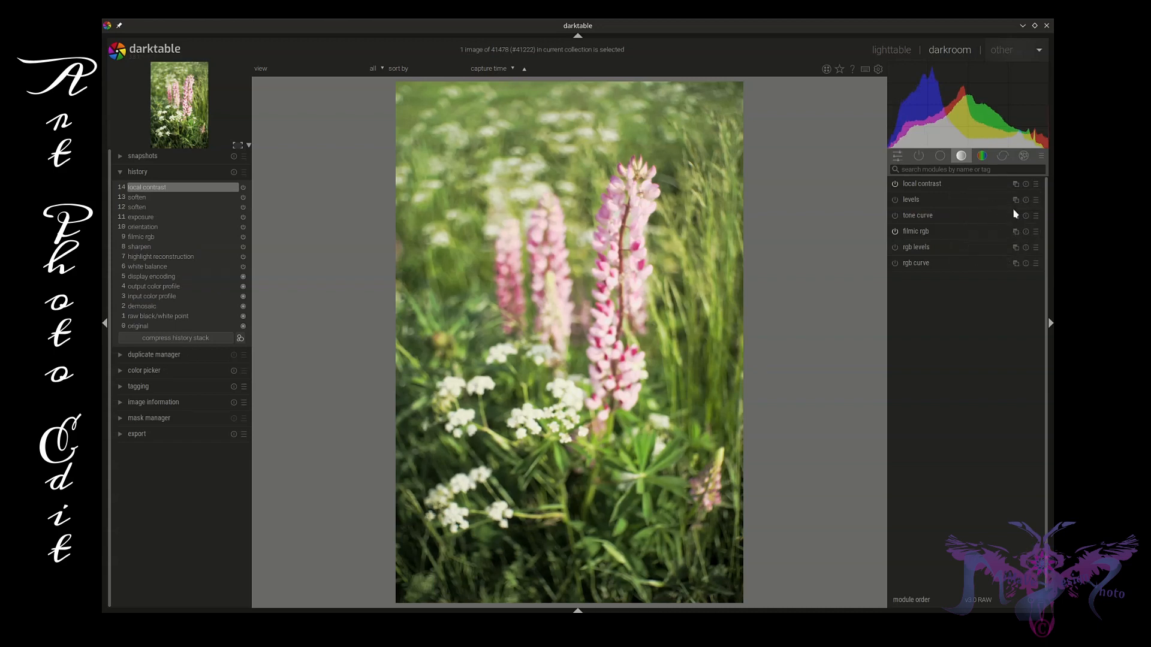
Try the local contrast preset fine and inspect its effect on the lupine petals up close
left_click(939, 185)
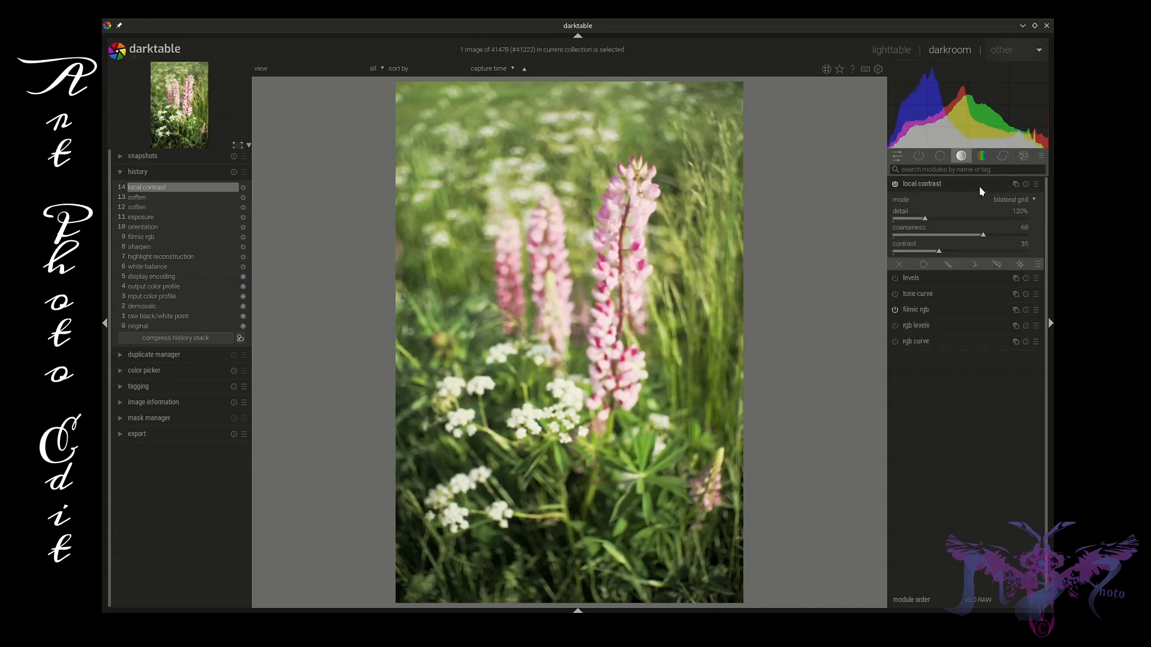
left_click(1031, 185)
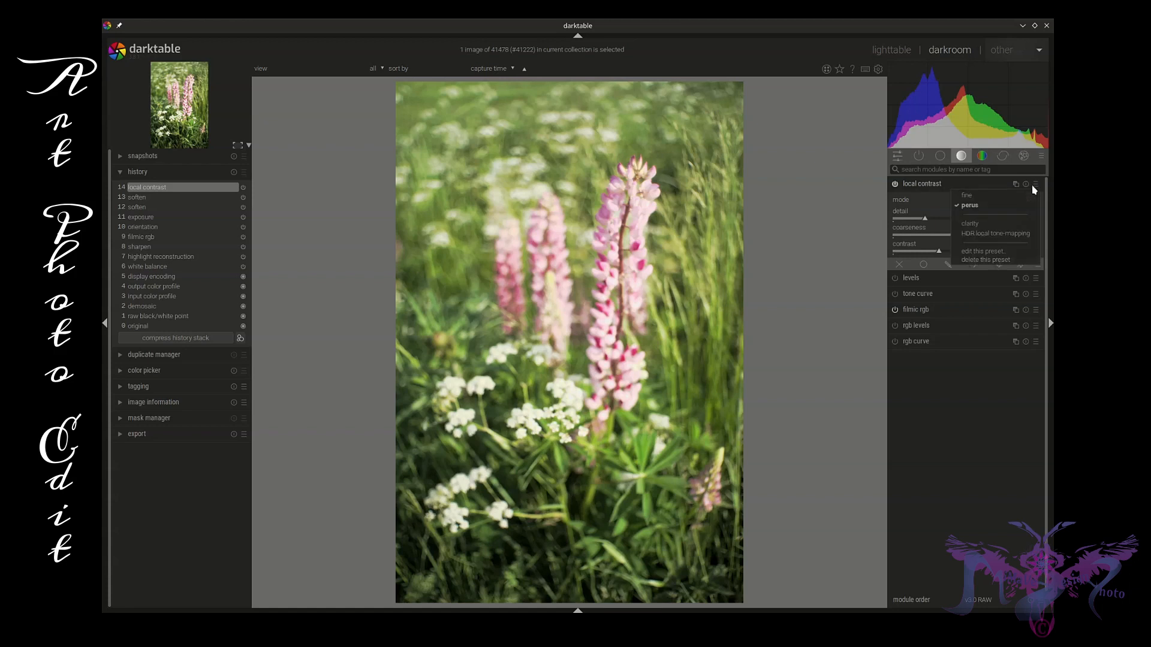
left_click(966, 197)
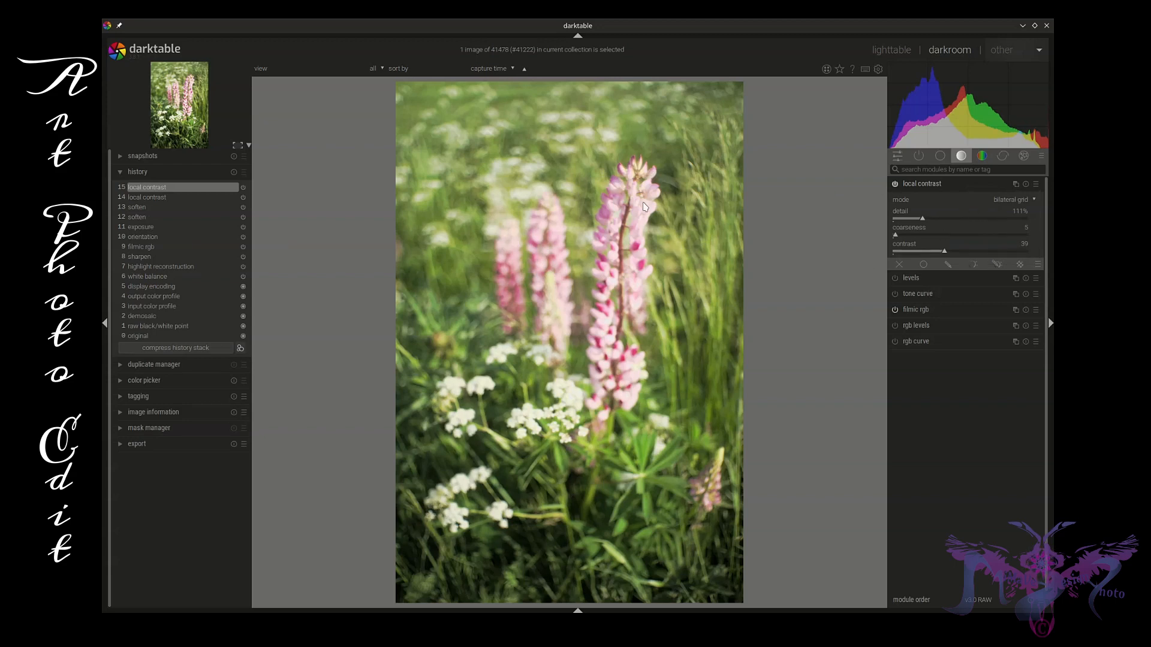
scroll(607, 227, "up", 5)
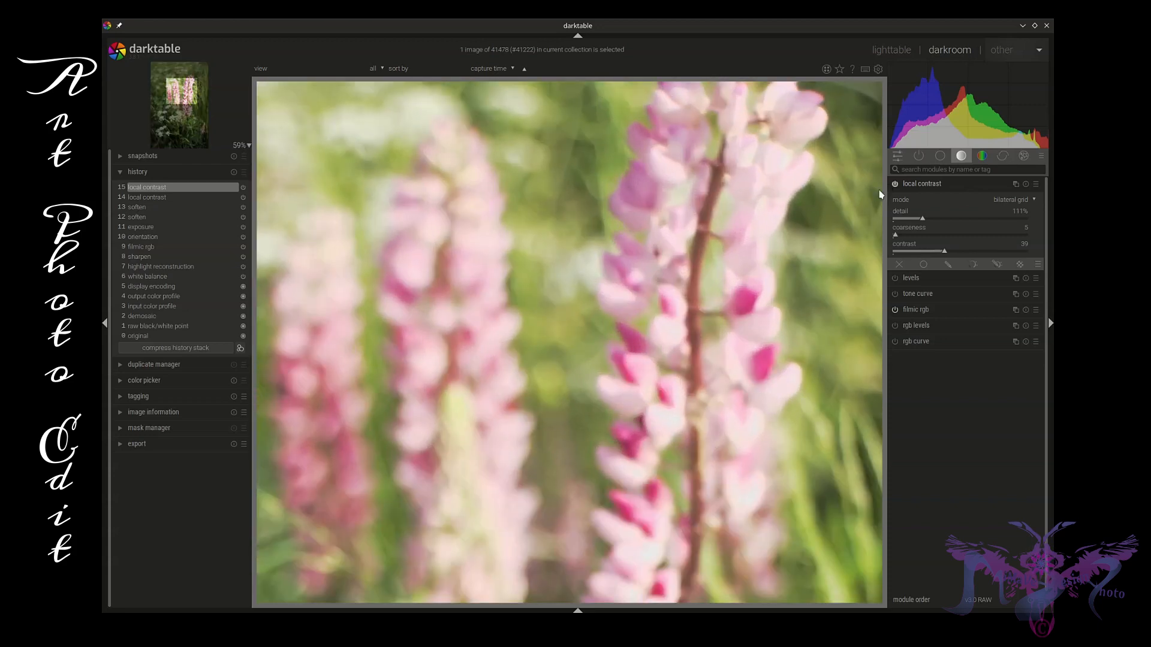
left_click(895, 185)
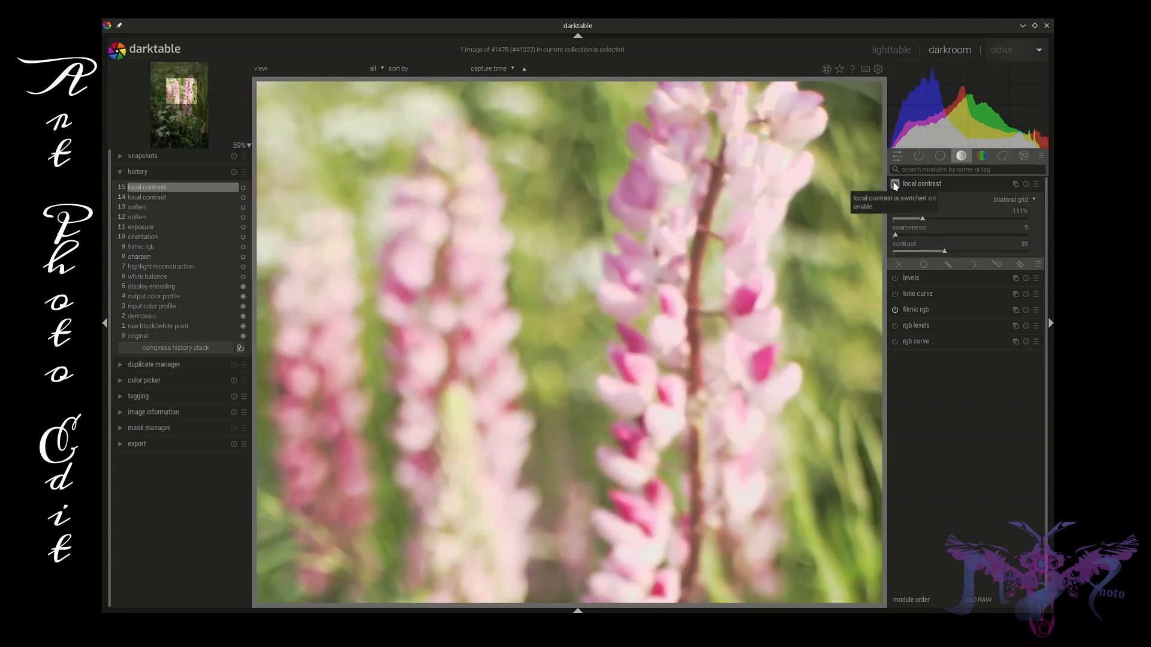
Switch local contrast back to the preset perus and return to the full image
left_click(1036, 187)
left_click(1013, 207)
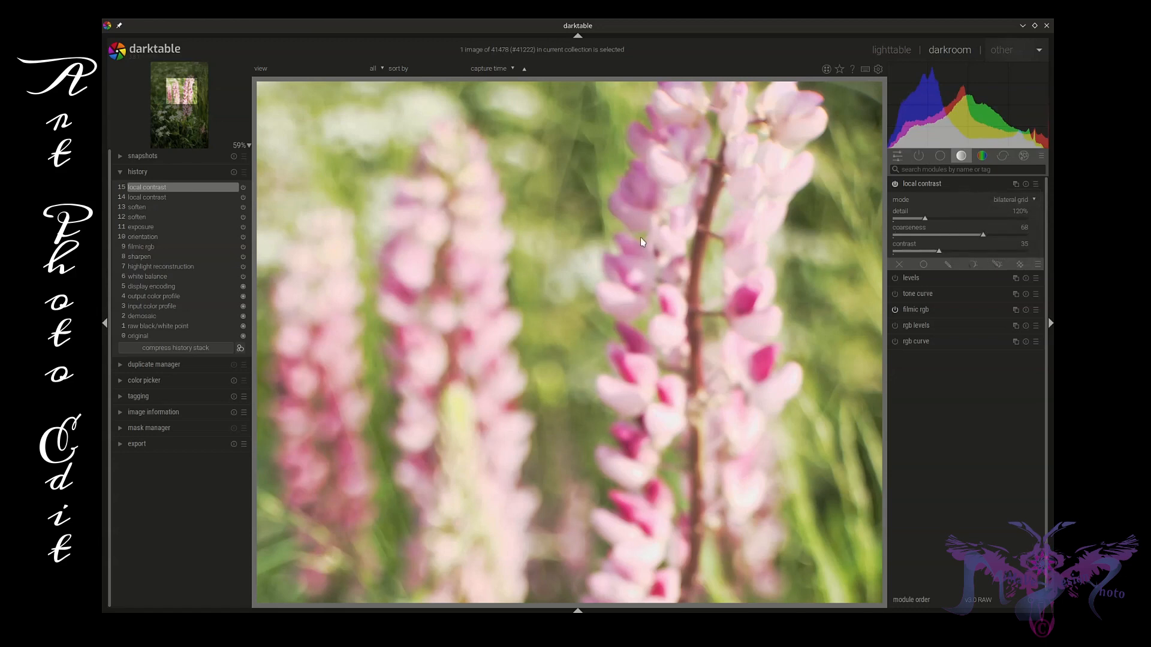
scroll(641, 237, "down", 5)
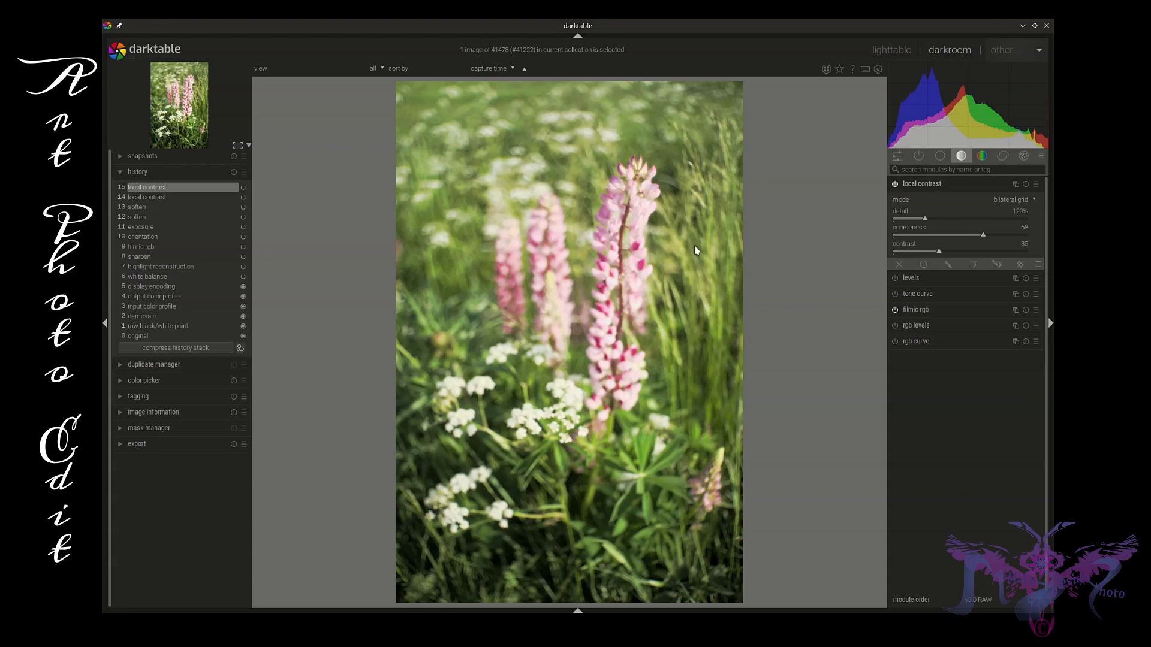
left_click(972, 184)
Enable highpass from its preset with 100% sharpness and set the contrast boost to 16%
left_click(1023, 156)
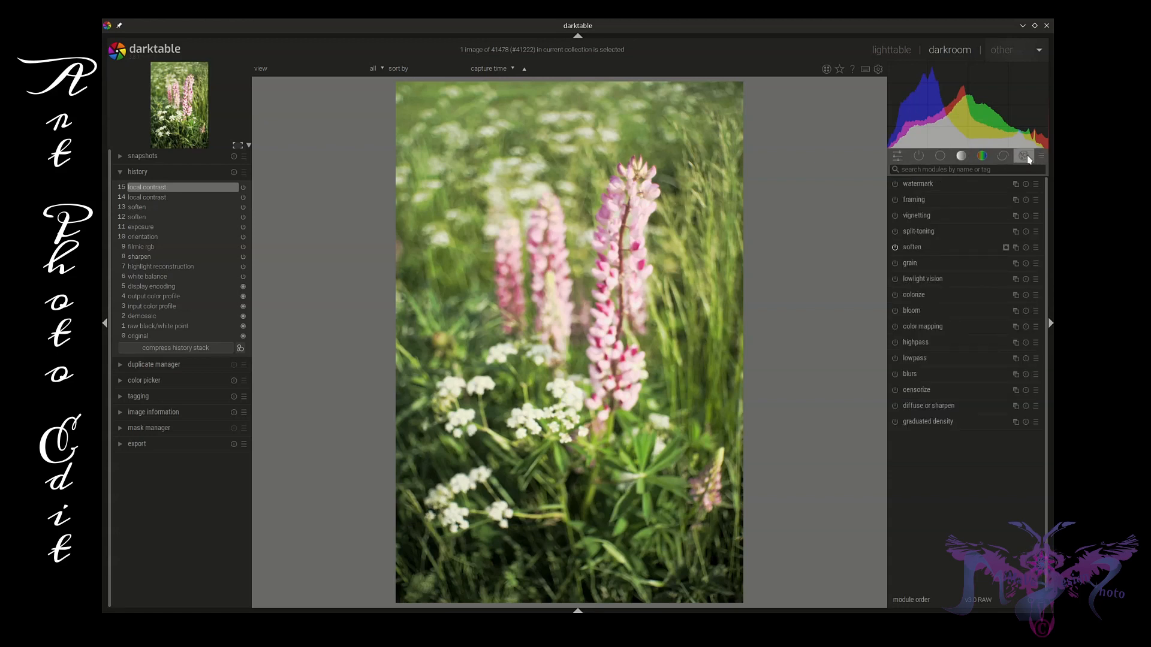
left_click(1035, 342)
left_click(1015, 354)
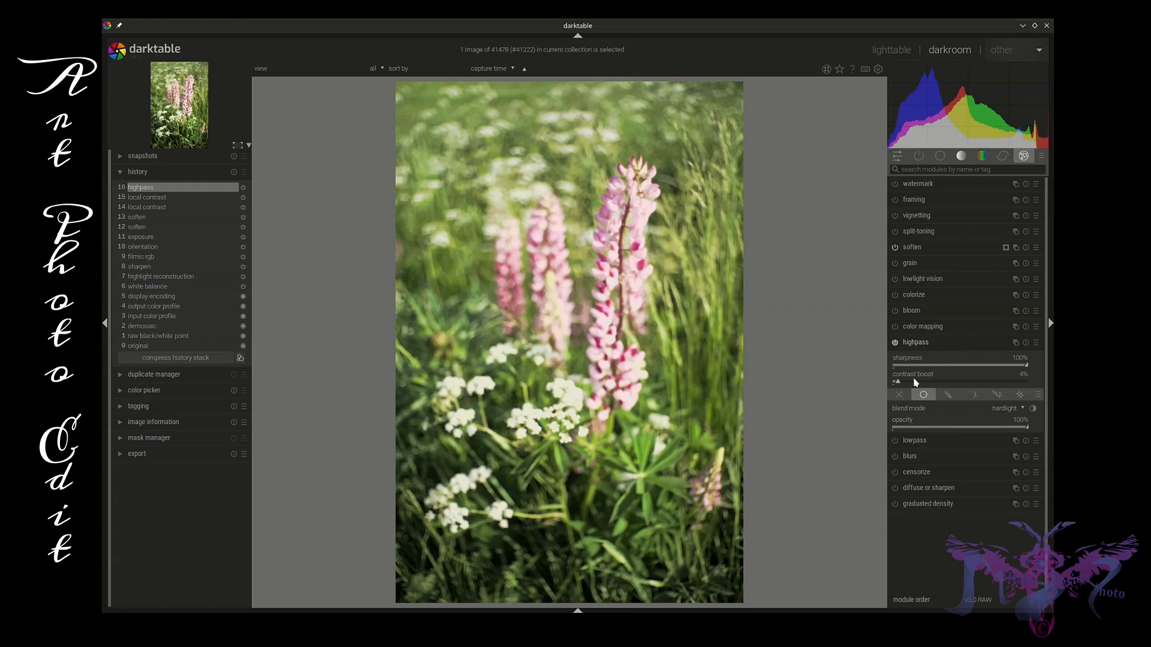
left_click_drag(902, 384, 926, 385)
left_click_drag(925, 384, 915, 382)
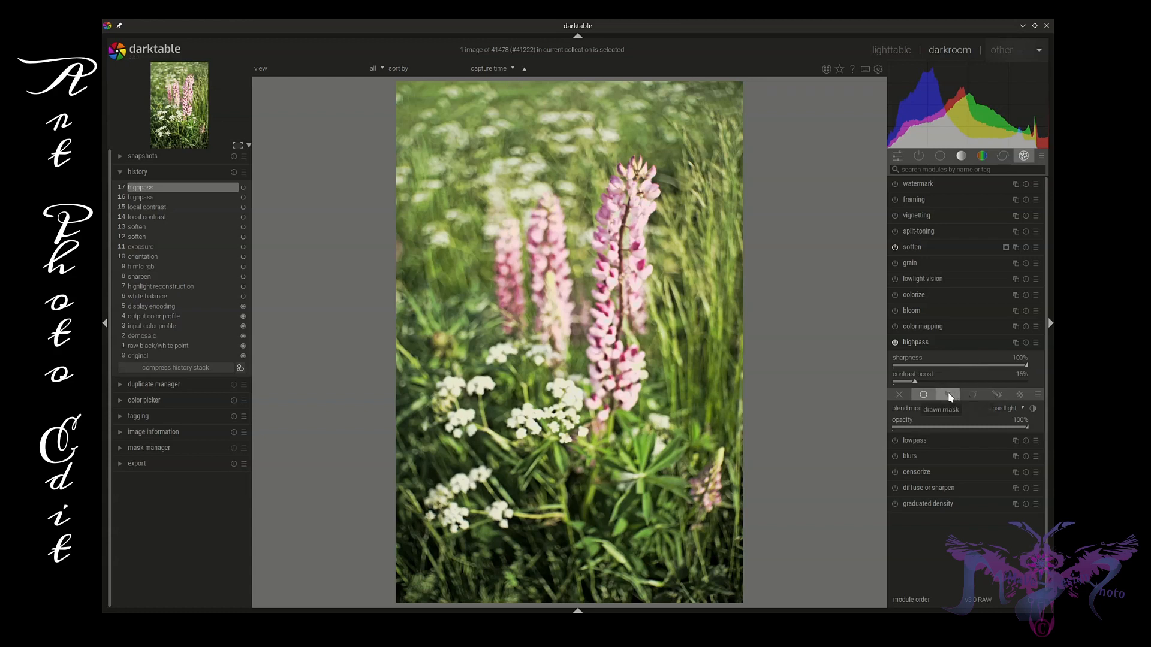
Give highpass a combined drawn and parametric mask and brush over the tall lupine's blossoms
left_click(988, 397)
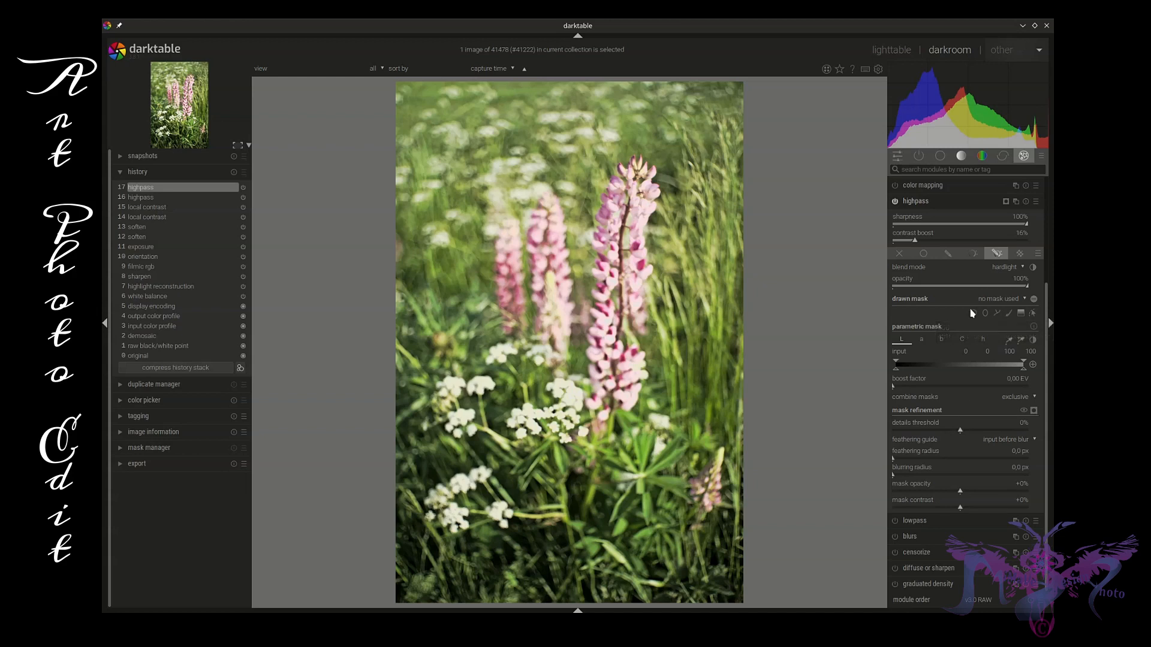
left_click(1010, 316)
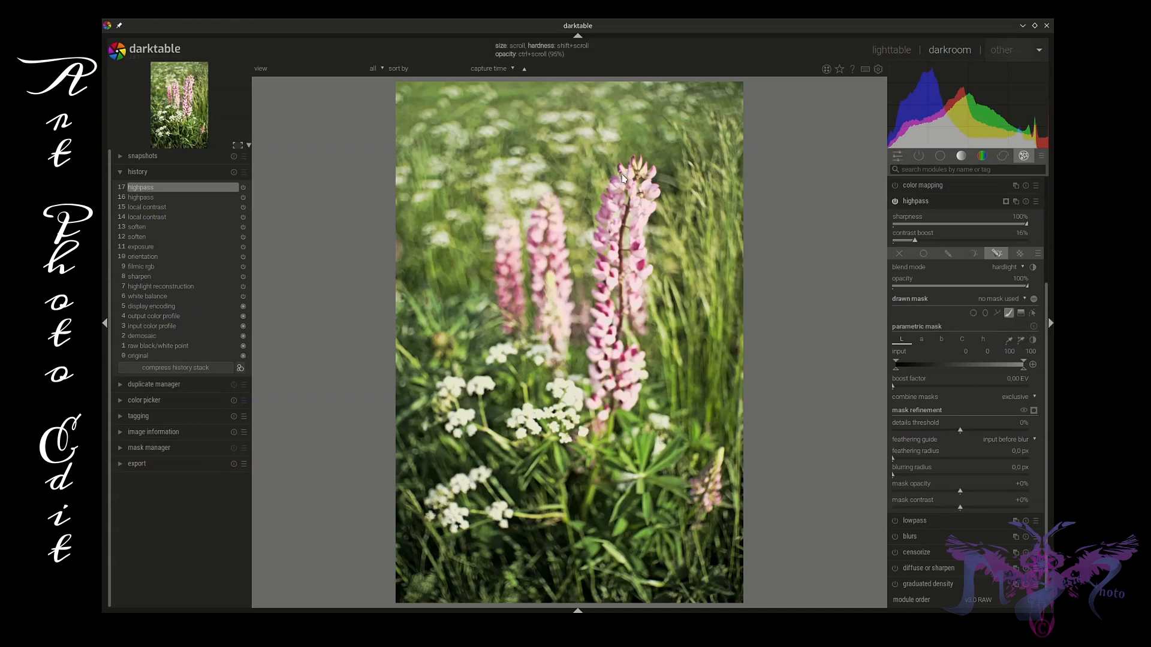
mouse_move(622, 177)
left_mouse_down()
mouse_move(594, 324)
mouse_move(610, 406)
mouse_move(639, 401)
mouse_move(628, 296)
mouse_move(643, 170)
mouse_move(623, 174)
mouse_move(616, 196)
mouse_move(615, 394)
mouse_move(611, 285)
mouse_move(633, 196)
left_mouse_up()
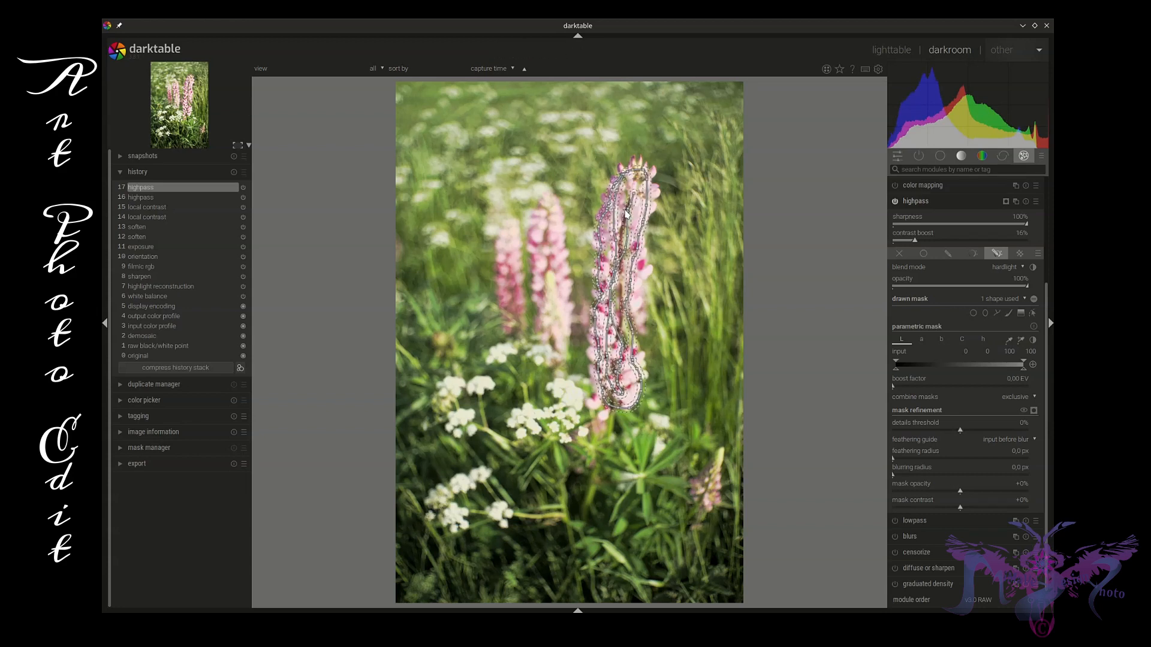
Resize the brushed mask on the tall lupine to a size of about 3%
scroll(627, 212, "down", 3)
scroll(625, 213, "down", 4)
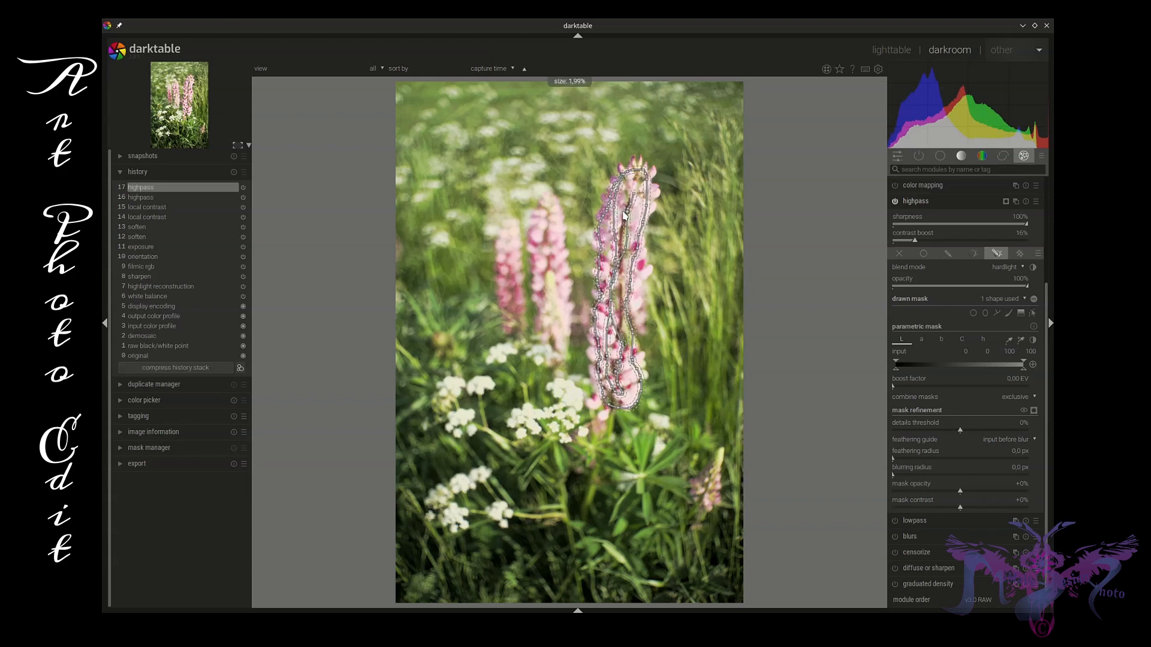
scroll(627, 214, "down", 3)
scroll(628, 215, "up", 5)
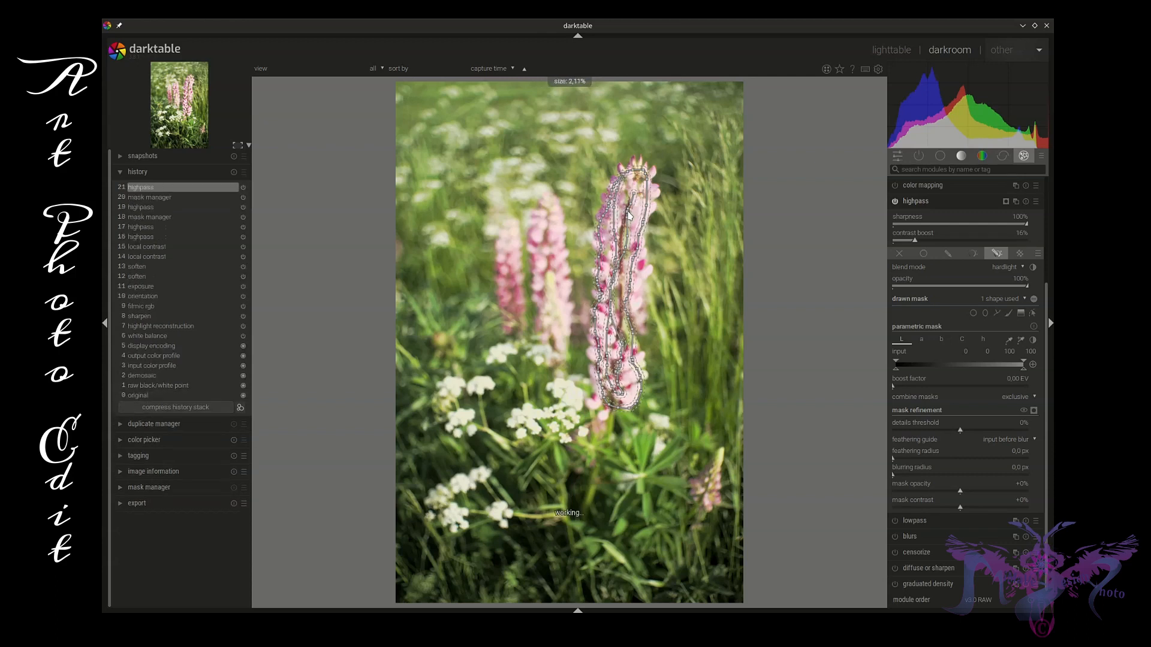
scroll(628, 214, "up", 5)
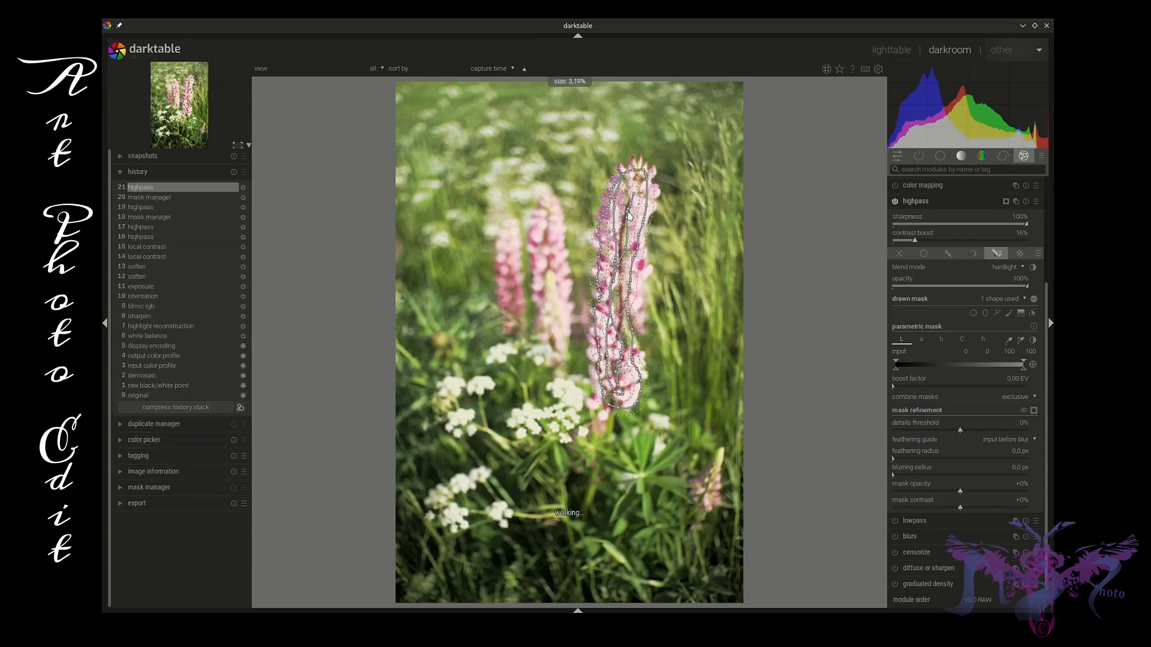
scroll(628, 215, "up", 1)
scroll(628, 215, "up", 1)
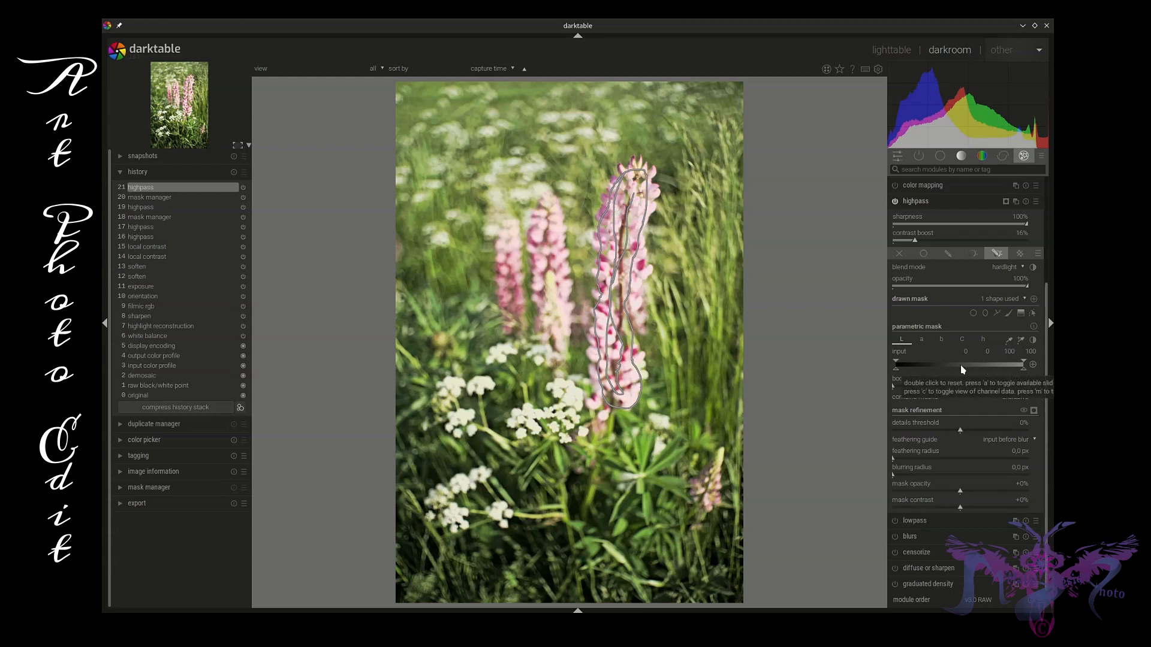
Set the lower limits of the highpass mask's L channel input range to 21 and 39
left_click_drag(898, 373, 948, 364)
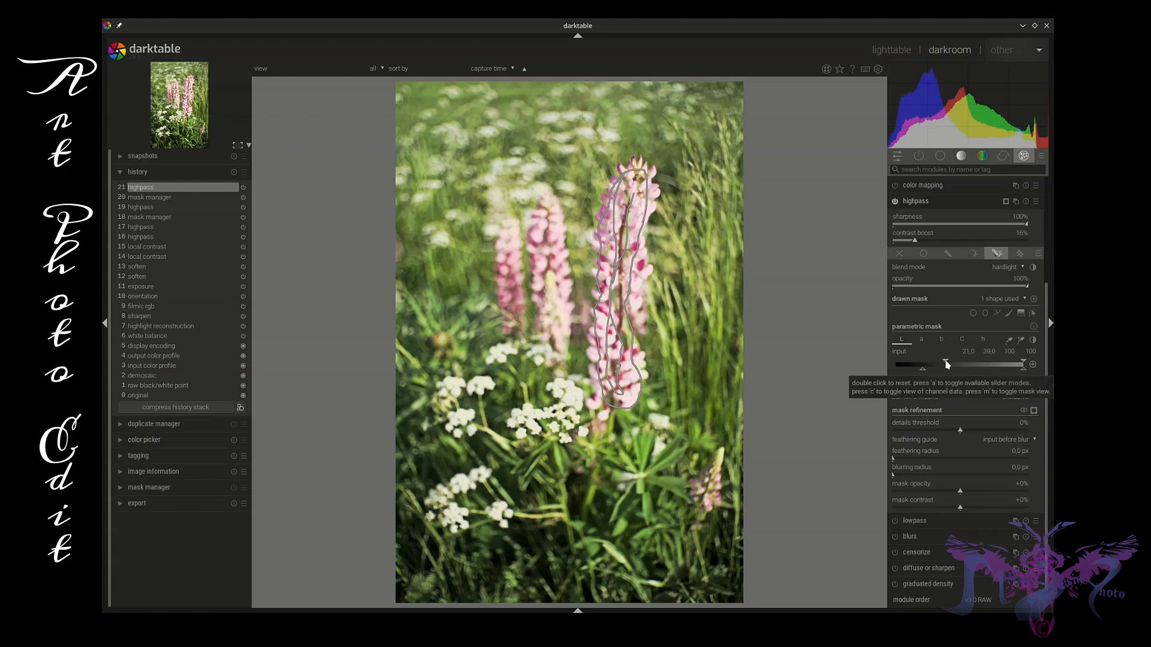
left_click(957, 205)
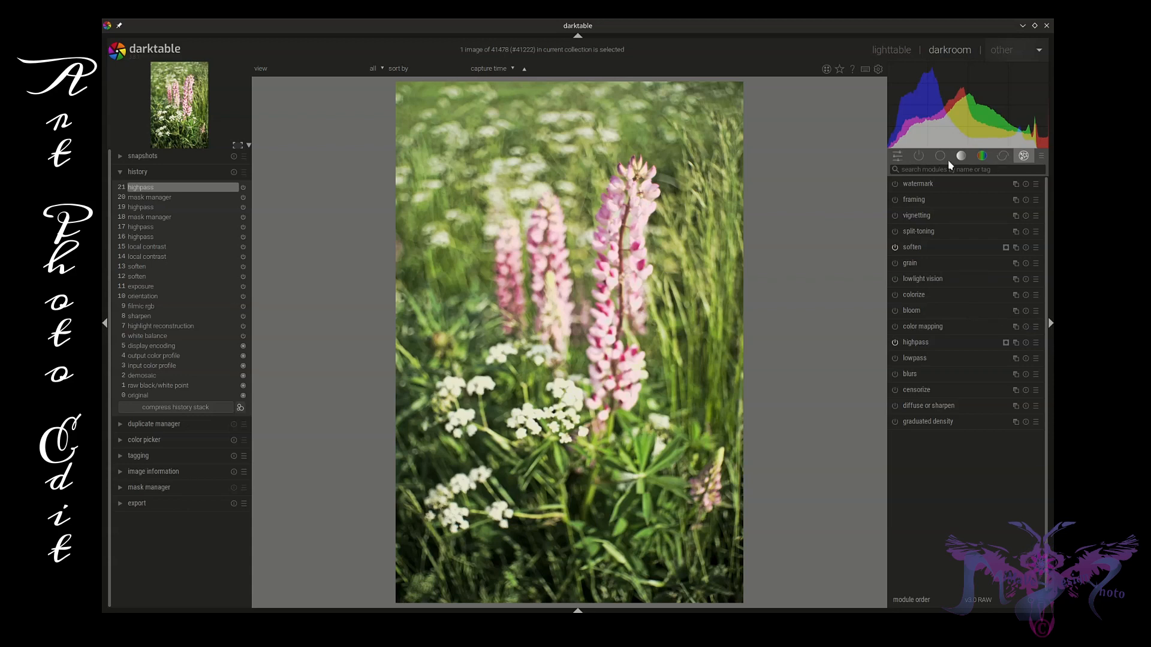
Enable velvia from its preset with 80% strength and set the mid-tones bias to 0.88
left_click(980, 157)
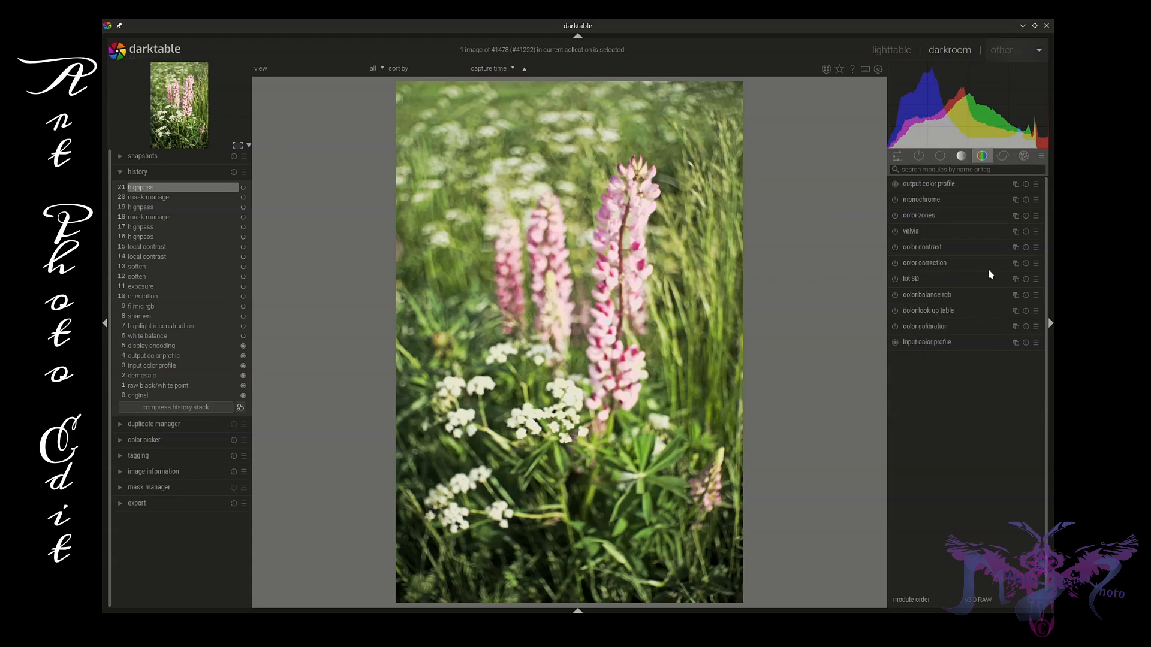
left_click(1035, 232)
left_click(992, 243)
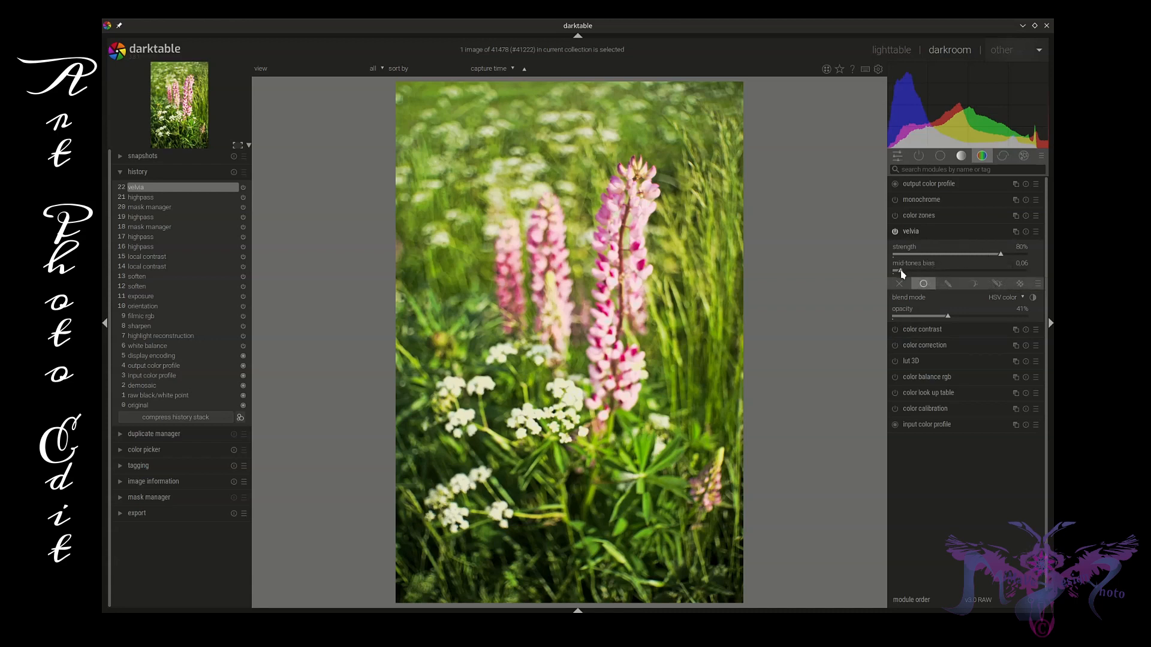
left_click_drag(901, 273, 1014, 274)
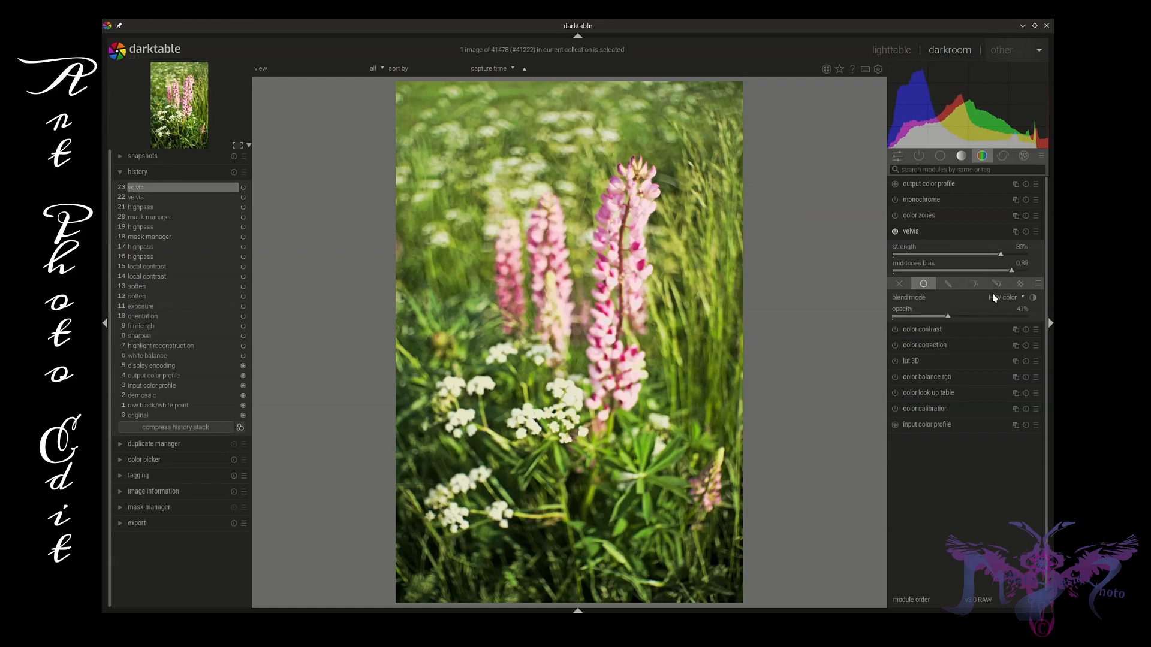
Give velvia a parametric mask and set the upper limits of its g channel input range to 42.4 and 76.9
left_click(973, 284)
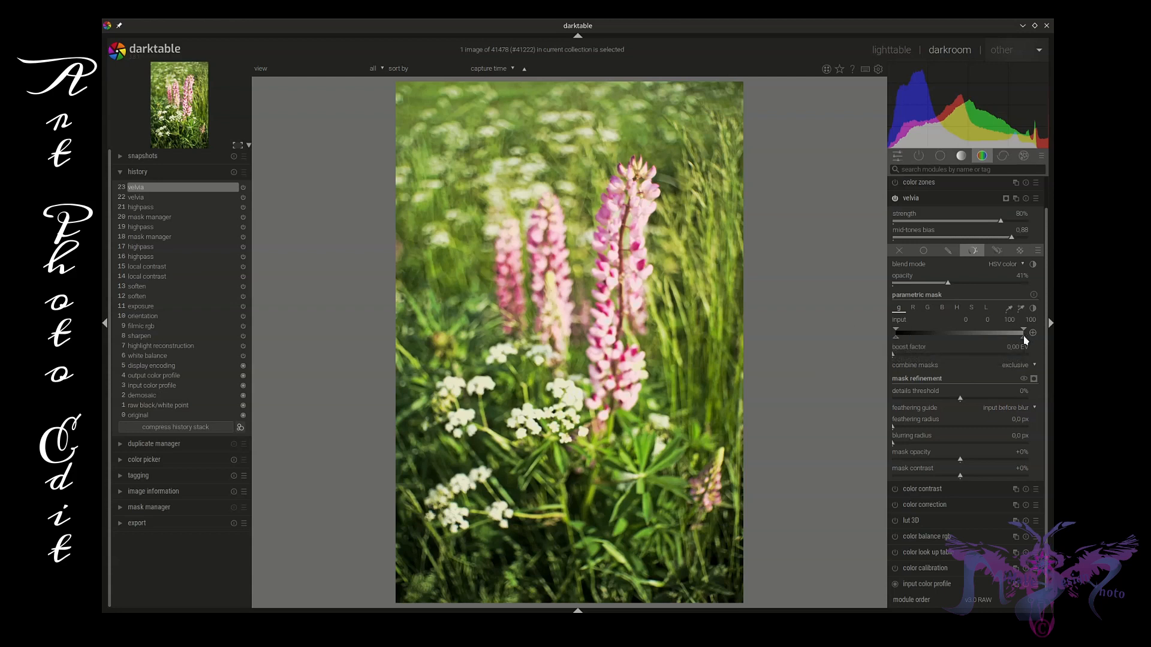
mouse_move(1024, 339)
left_mouse_down()
mouse_move(961, 343)
mouse_move(992, 342)
left_mouse_up()
mouse_move(960, 329)
left_mouse_down()
mouse_move(938, 334)
mouse_move(1005, 341)
mouse_move(994, 340)
left_mouse_up()
left_click(933, 202)
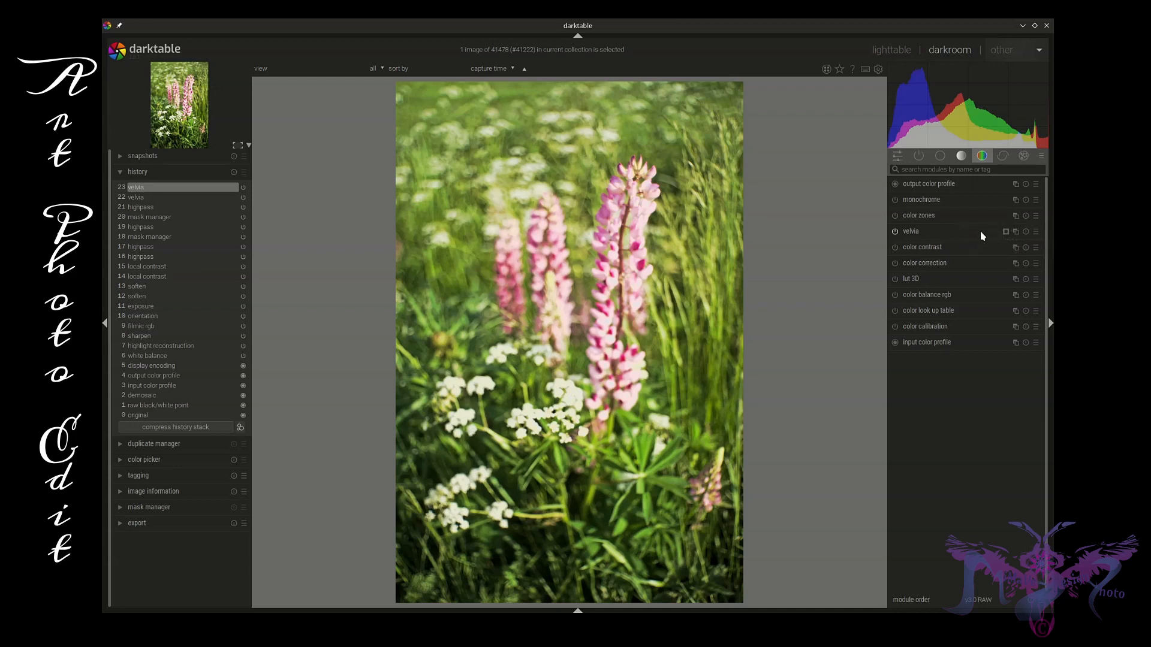
left_click(945, 232)
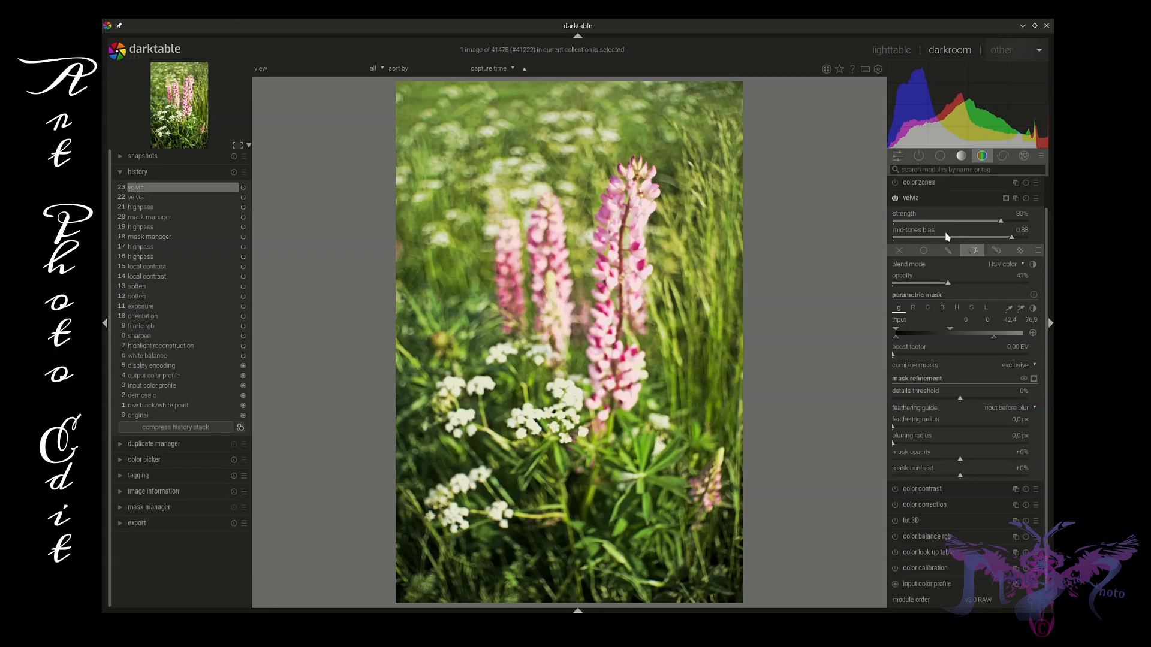
left_click(959, 199)
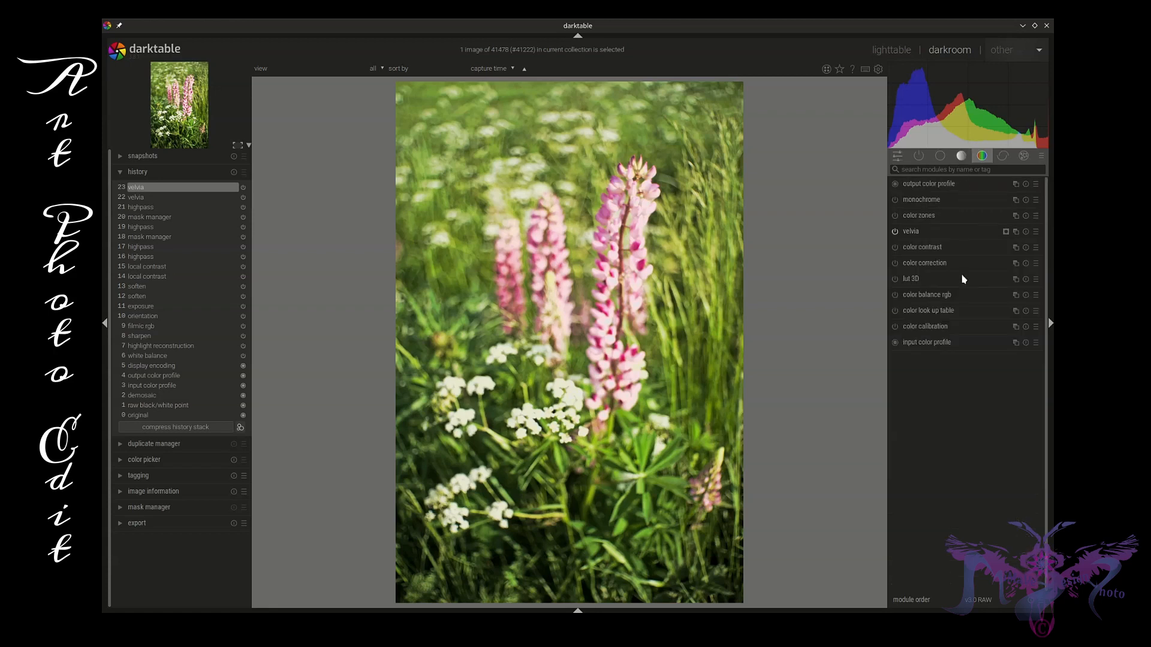
Enable monochrome with a small color filter circle in the magenta area and give it a combined drawn and parametric mask
left_click(957, 202)
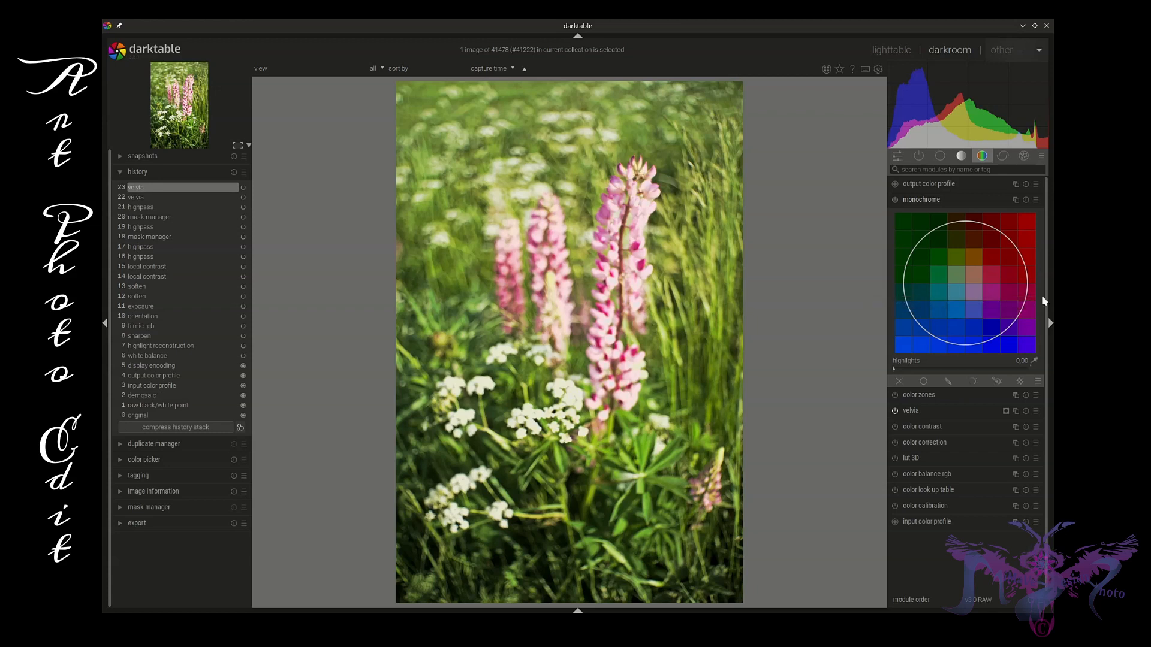
left_click(957, 296)
left_click_drag(958, 289, 1013, 297)
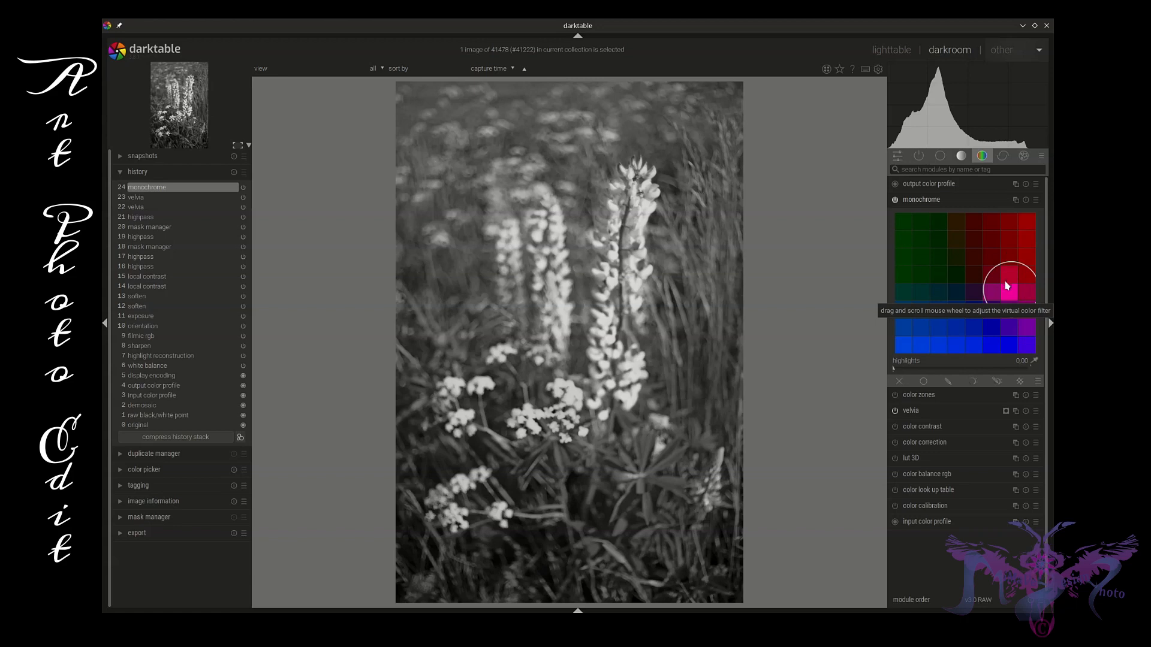
left_click_drag(1007, 286, 1022, 310)
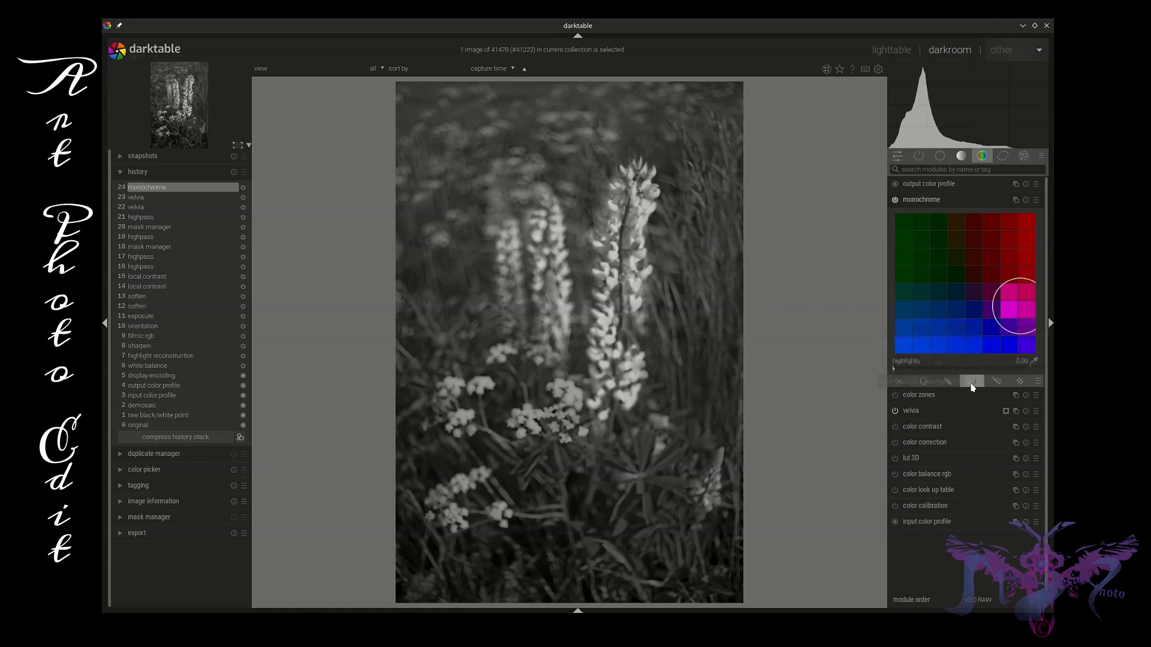
left_click(997, 382)
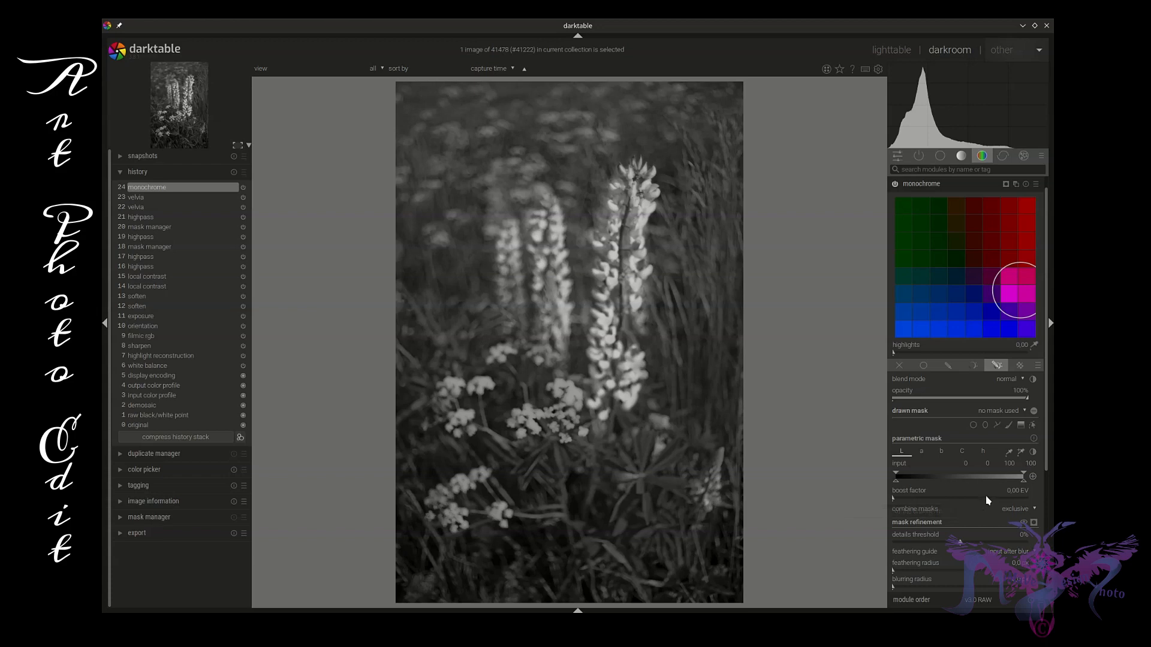
Try to reuse the existing shapes brush #1 and grp highpass as the monochrome module's drawn mask
left_click(994, 411)
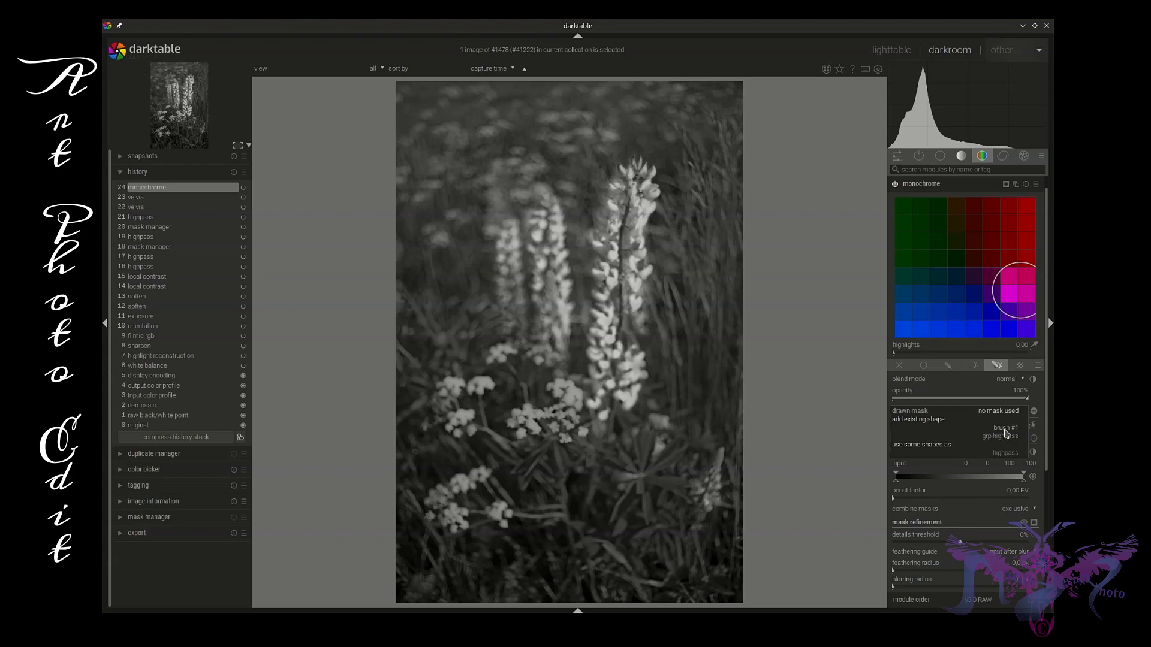
left_click(1006, 430)
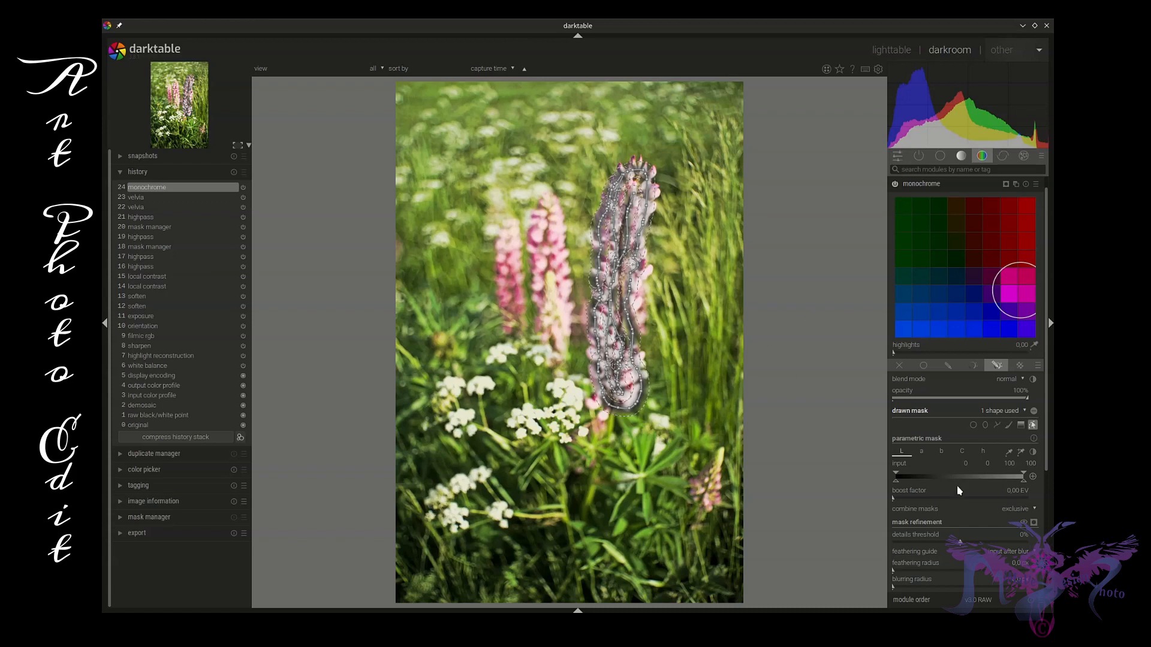
left_click(1033, 424)
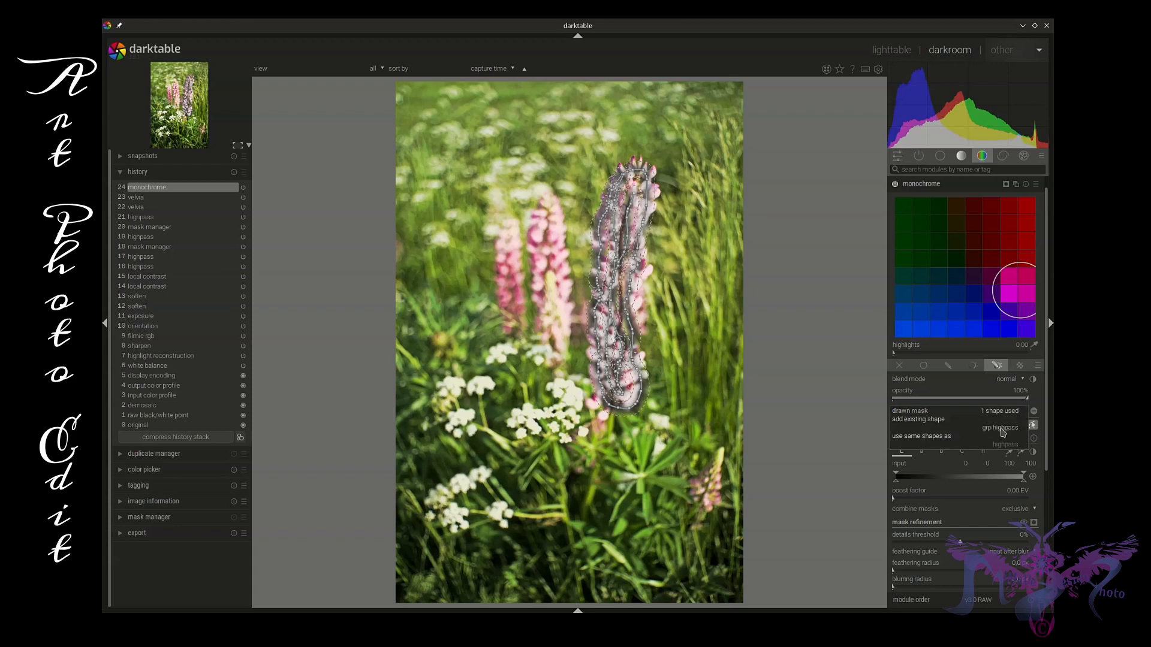
left_click(1001, 428)
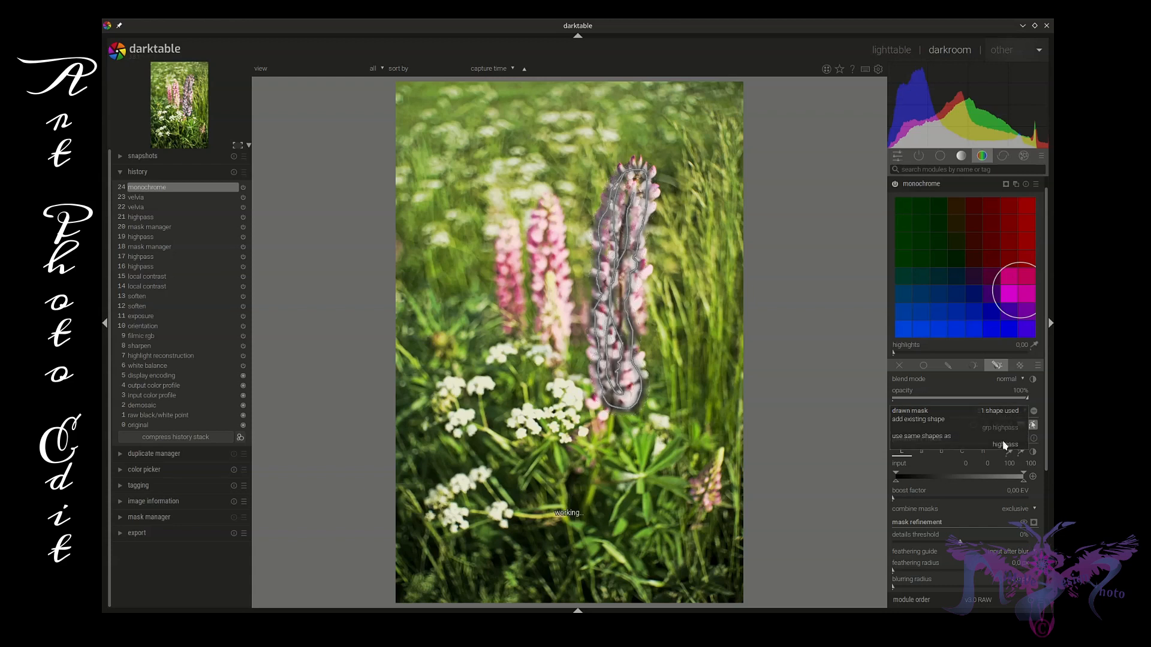
left_click(1032, 424)
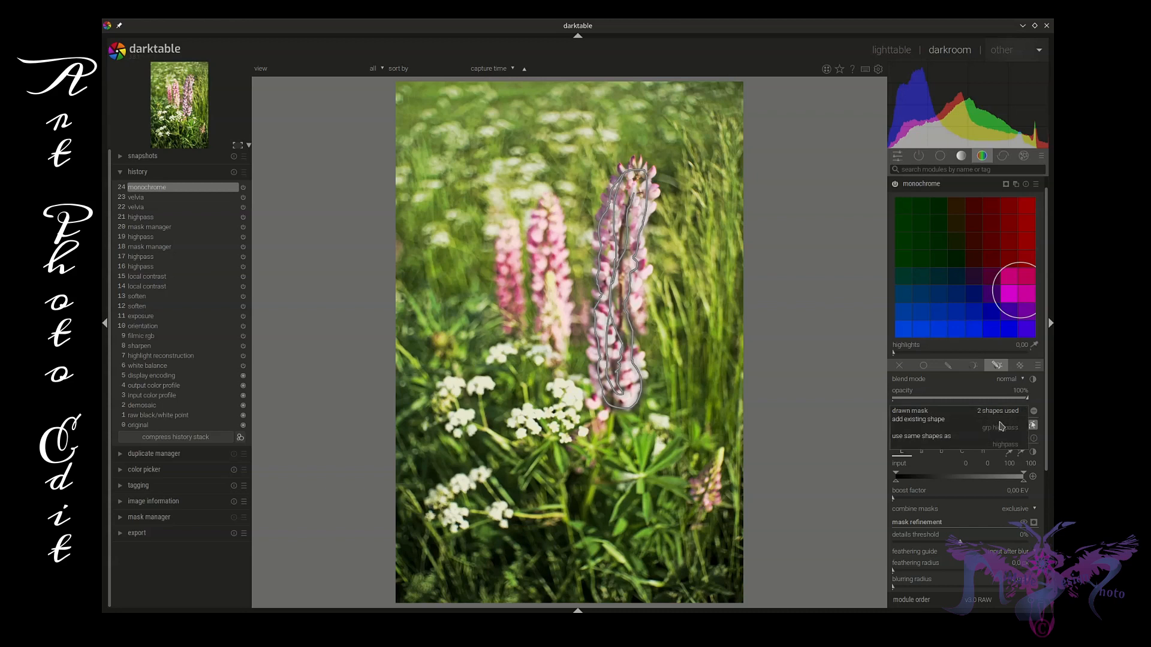
left_click(1002, 428)
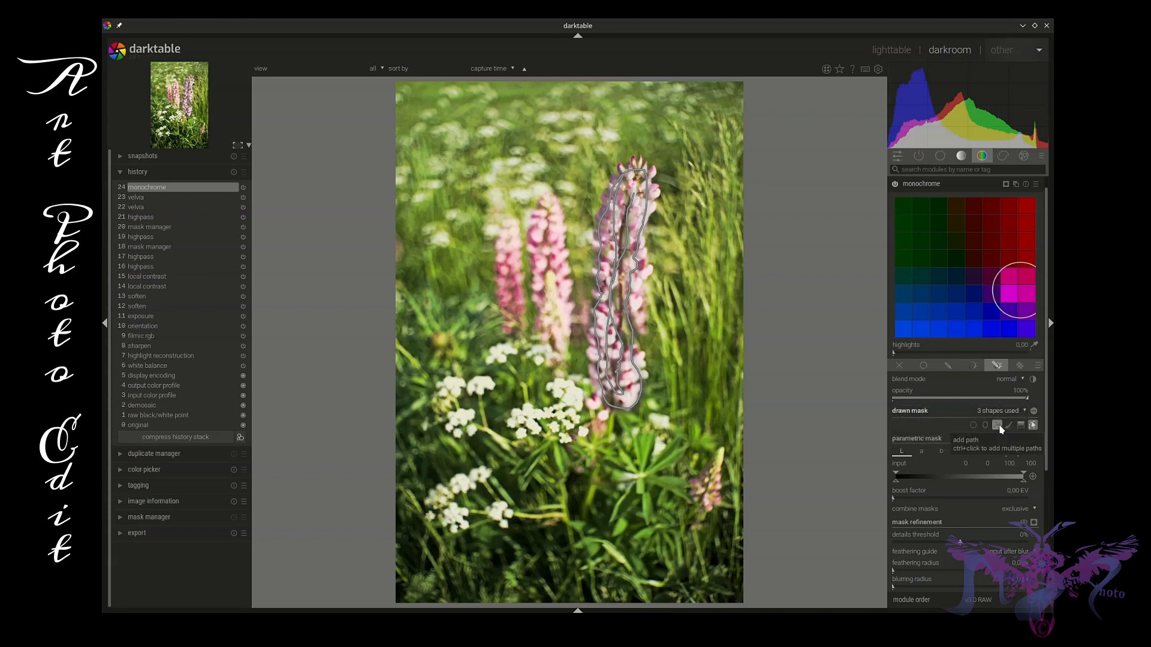
left_click(1001, 413)
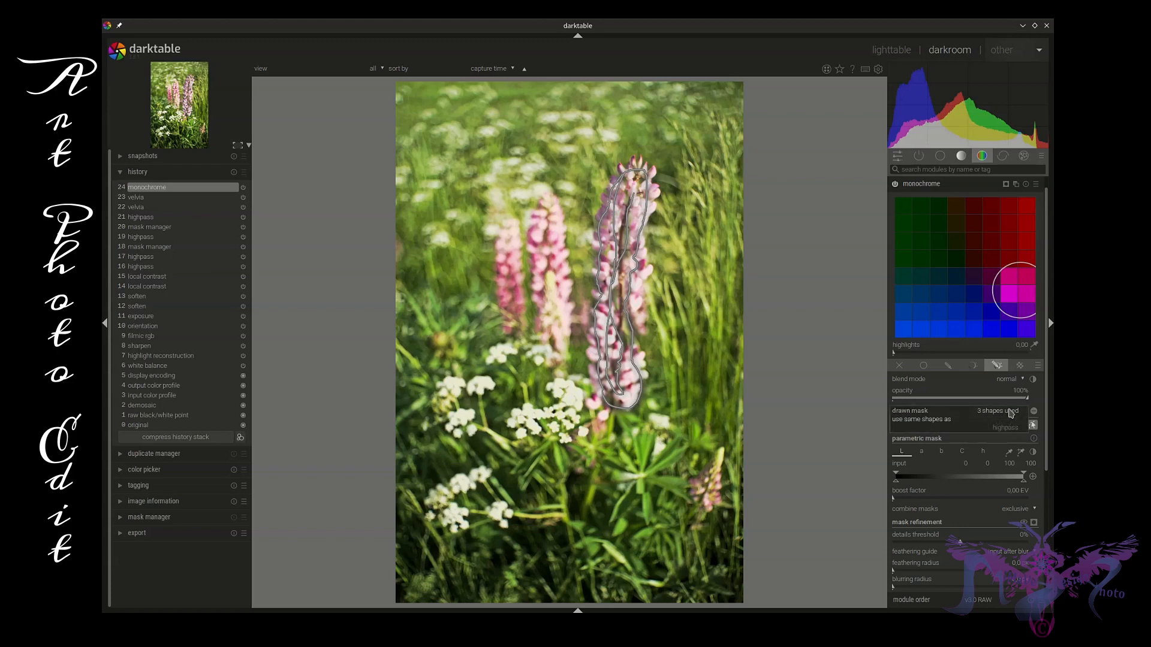
left_click(1011, 413)
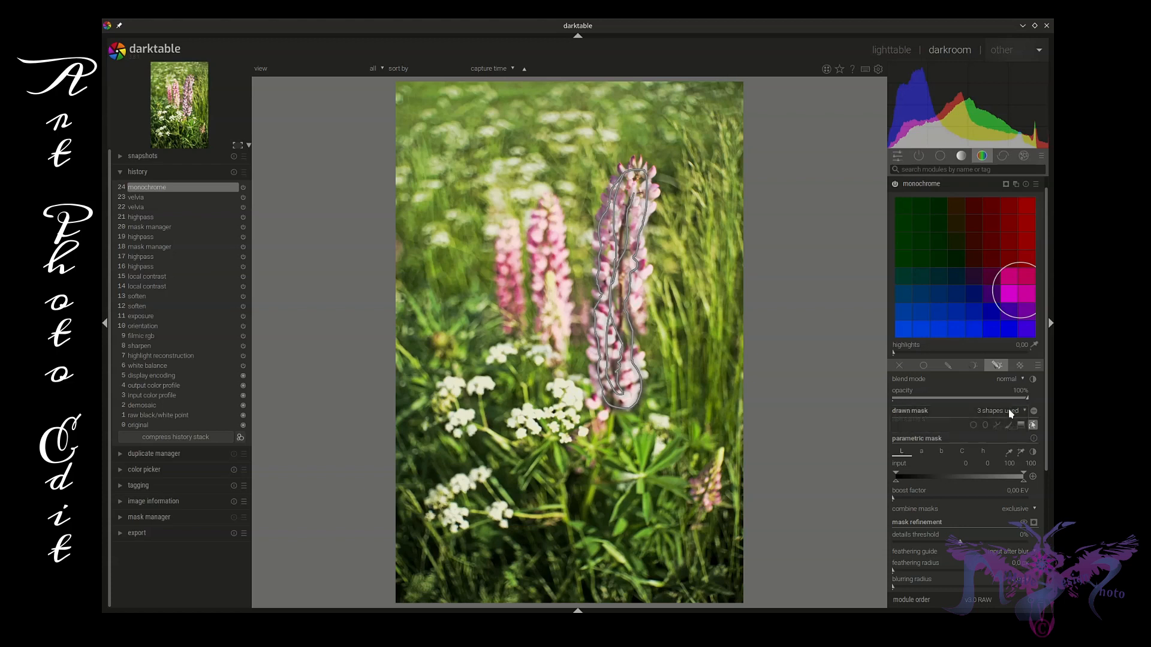
Remove the reused shapes from the monochrome drawn mask on the tall lupine
scroll(611, 304, "up", 1)
right_click(611, 303)
right_click(618, 264)
right_click(617, 266)
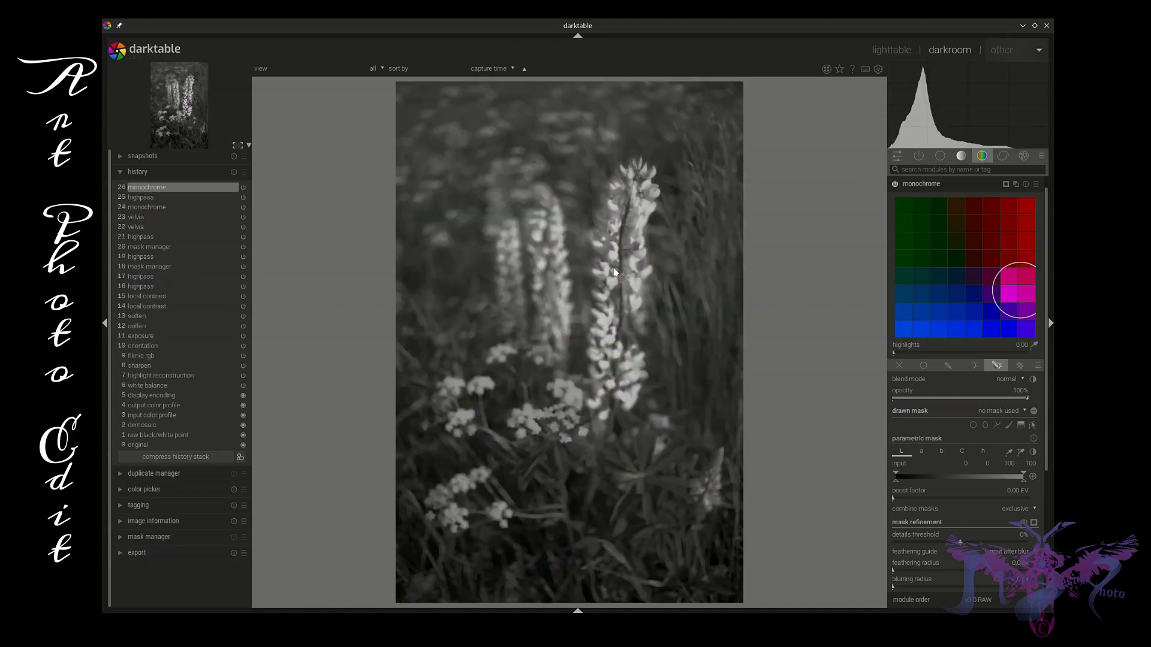
left_click(1017, 412)
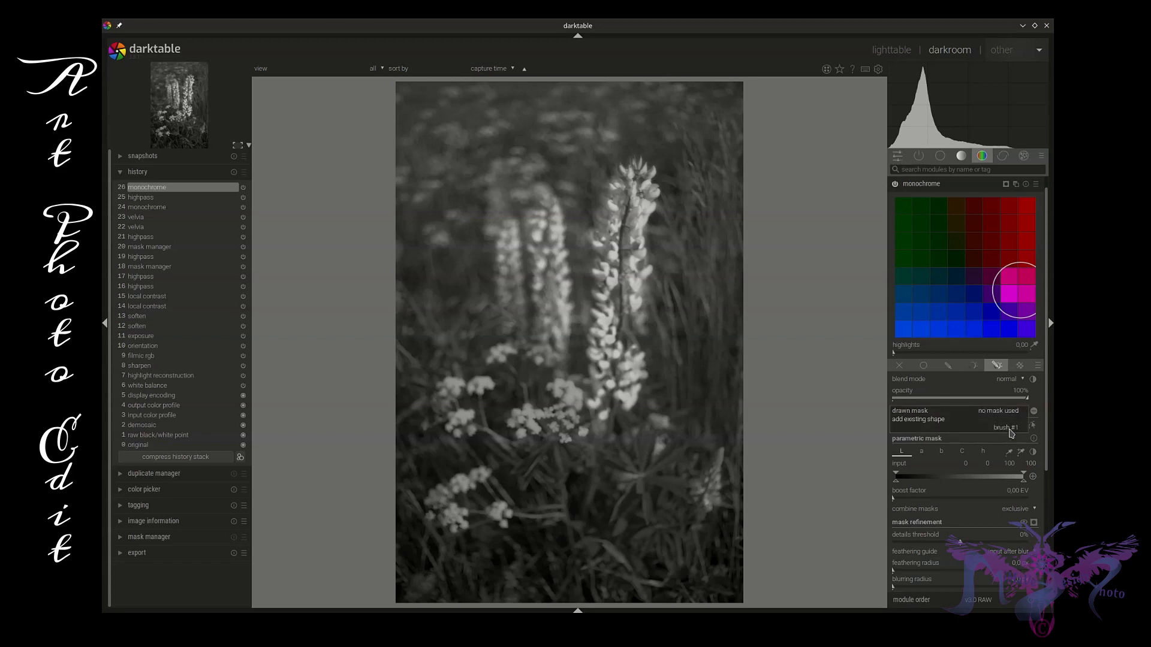
left_click(1011, 428)
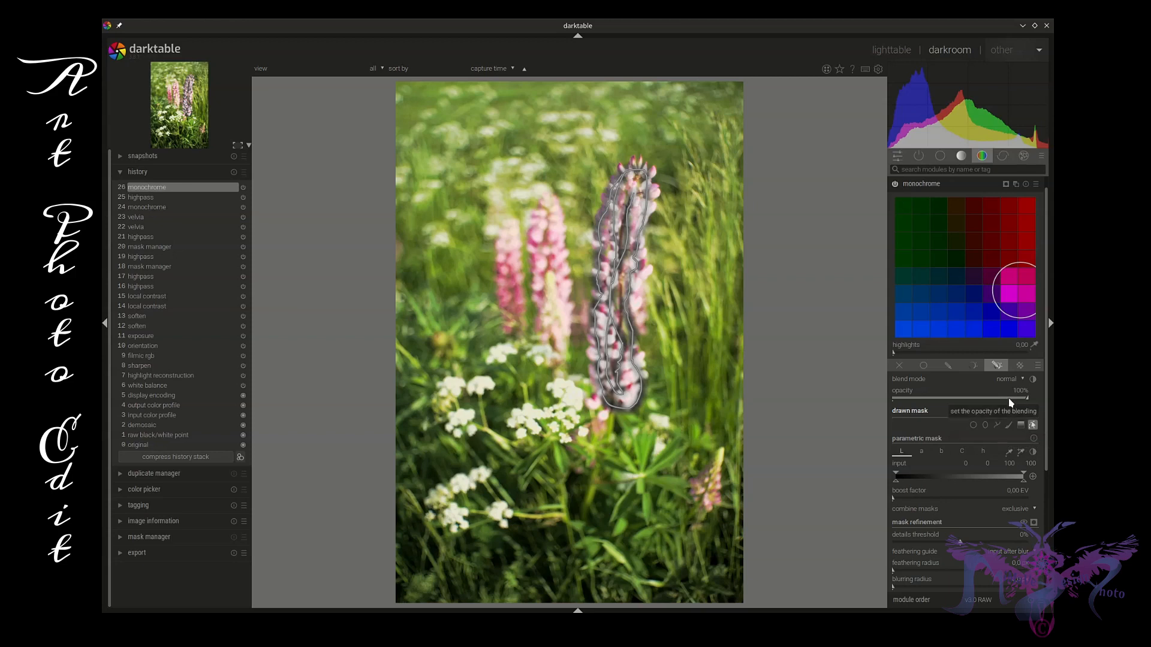
right_click(612, 288)
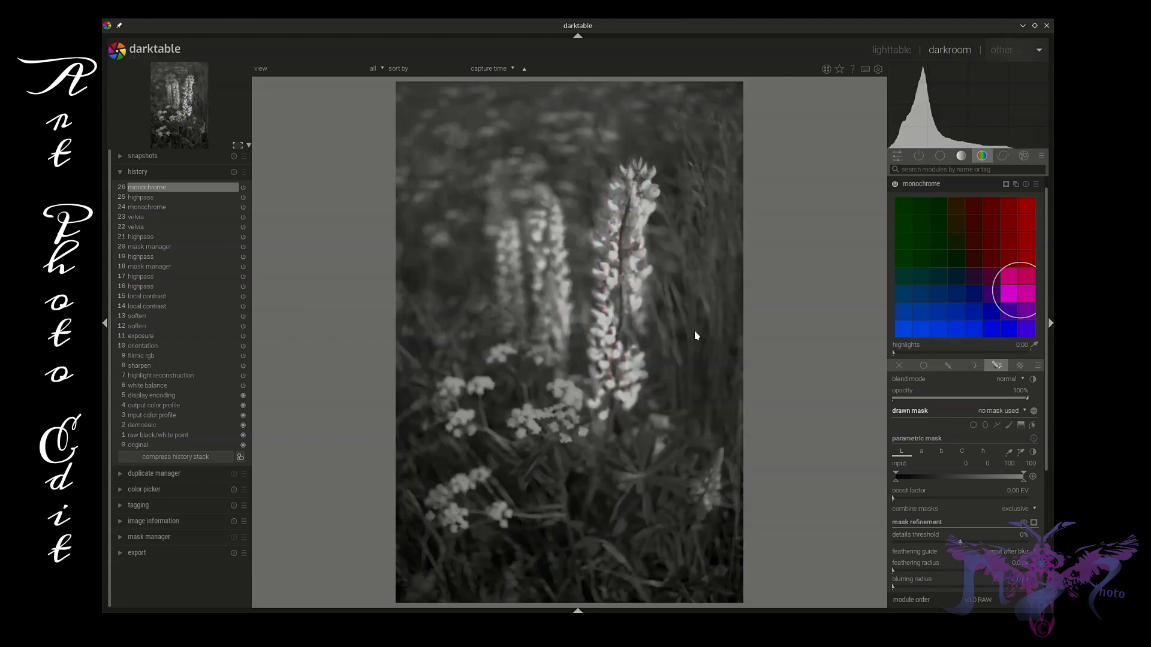
Brush a new monochrome mask stroke along the tall lupine's stem and enlarge it to a size of about 20%
left_click(1010, 427)
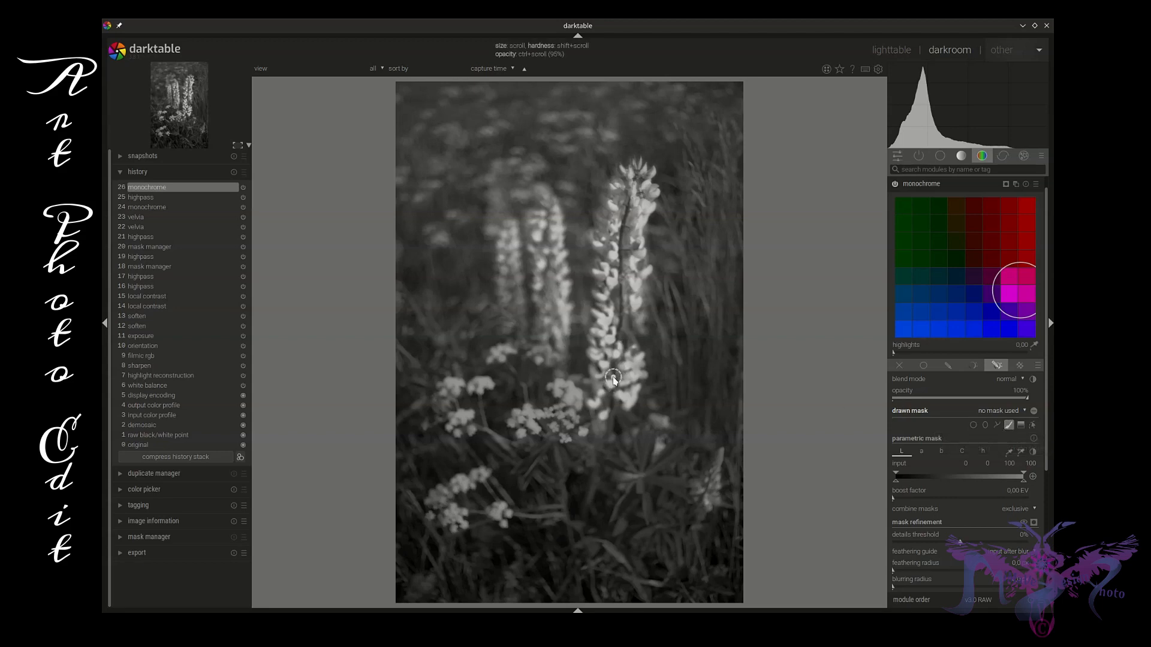
scroll(615, 378, "down", 1)
scroll(614, 378, "up", 10)
mouse_move(615, 378)
left_mouse_down()
mouse_move(617, 245)
mouse_move(633, 177)
left_mouse_up()
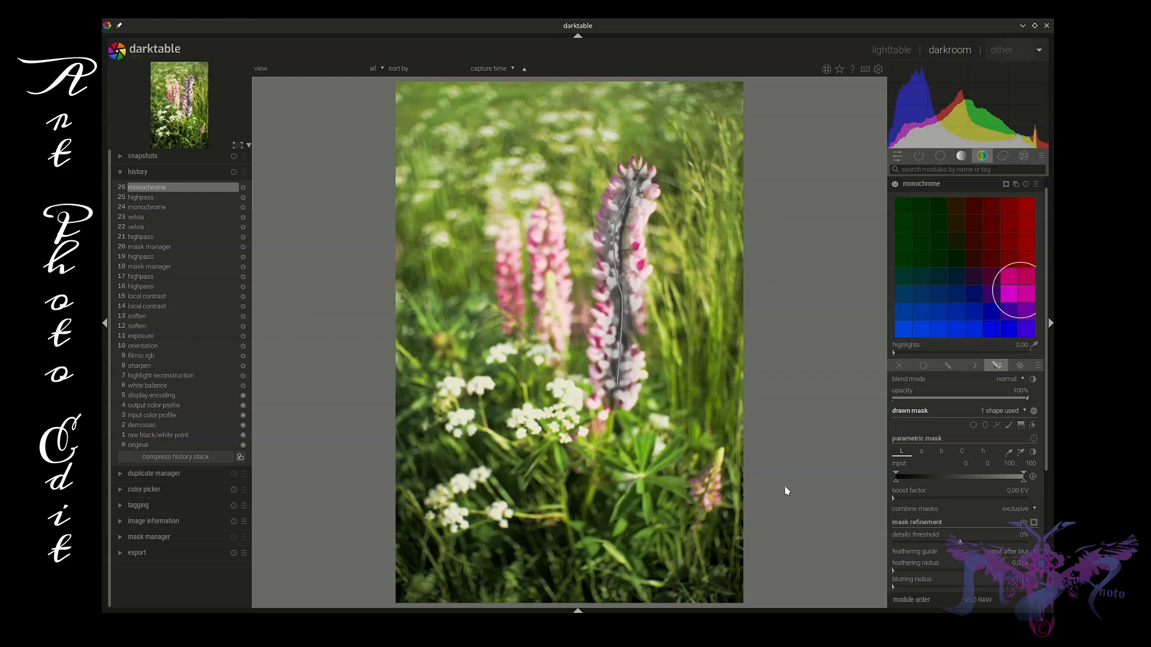
scroll(625, 283, "up", 5)
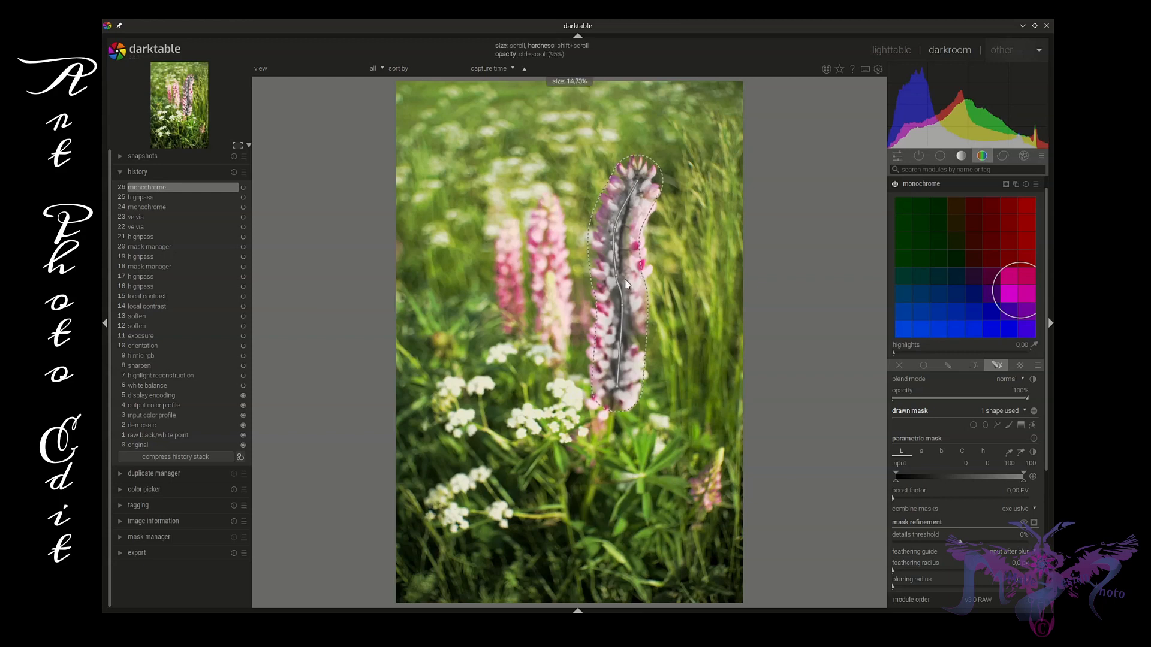
scroll(625, 283, "up", 1)
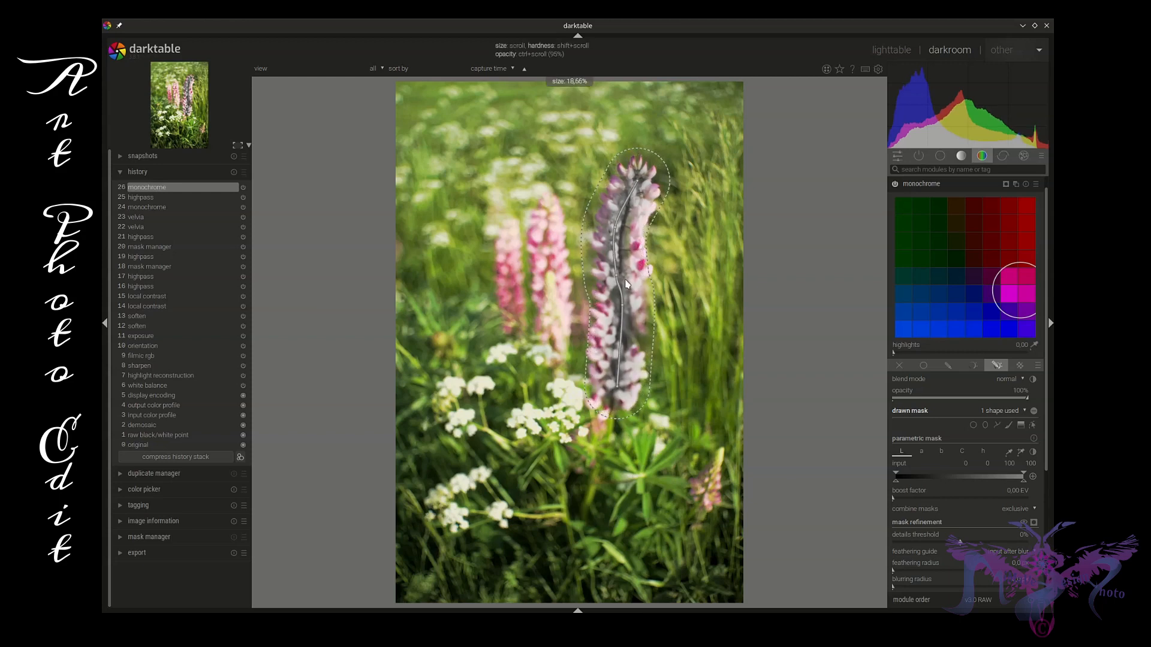
scroll(625, 283, "up", 1)
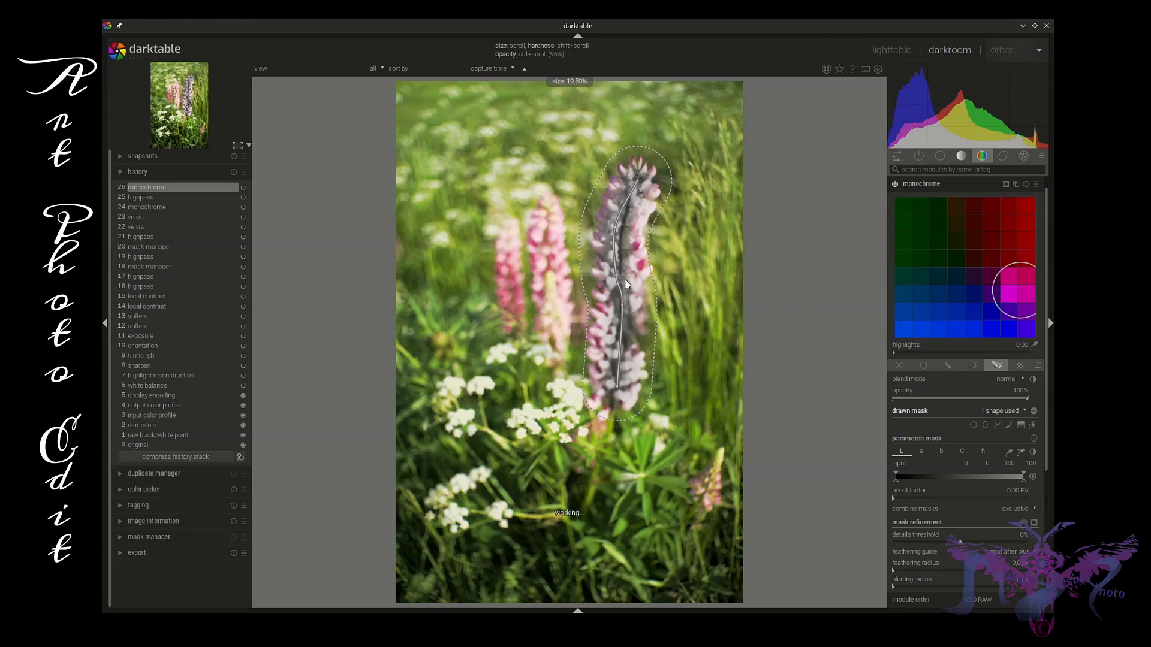
scroll(625, 282, "up", 1)
Adjust the top, middle and bottom nodes of the brush stroke to follow the tall lupine and shrink the stroke slightly
left_click_drag(637, 181, 628, 195)
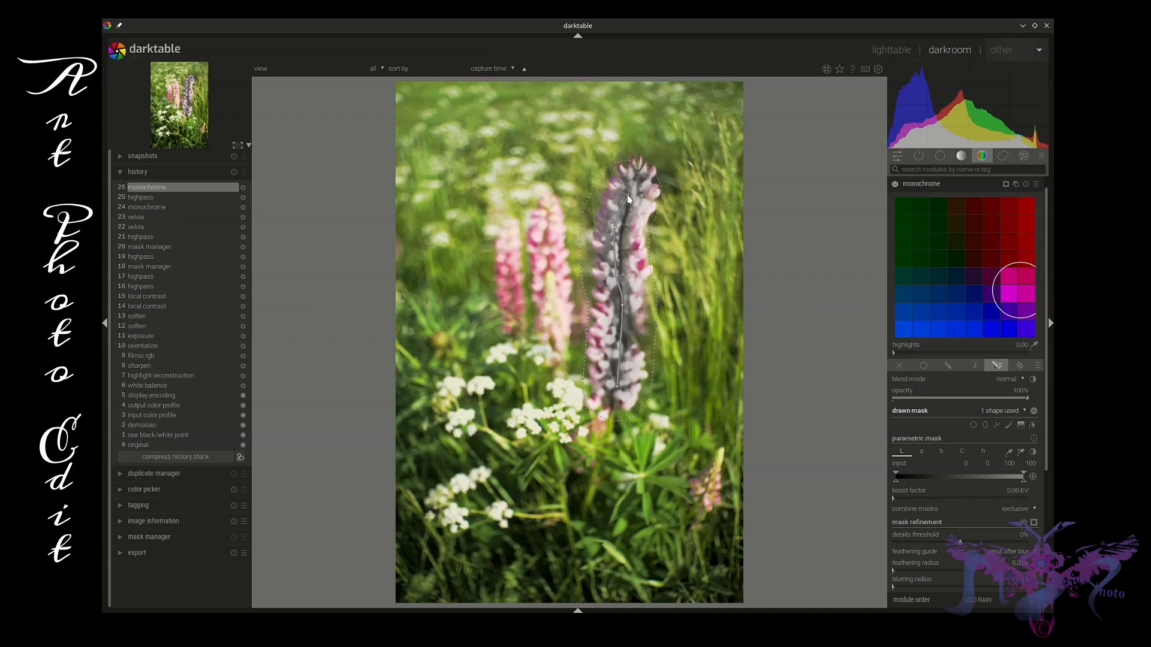
left_click_drag(618, 391, 612, 374)
left_click_drag(619, 307, 613, 314)
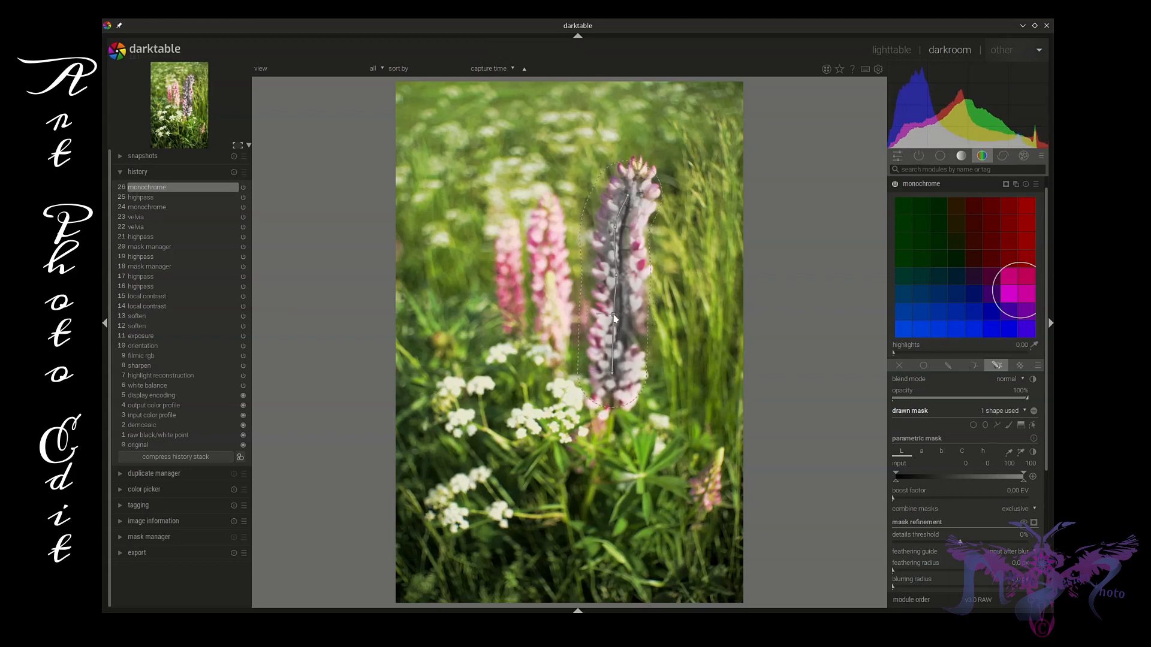
left_click_drag(612, 374, 617, 377)
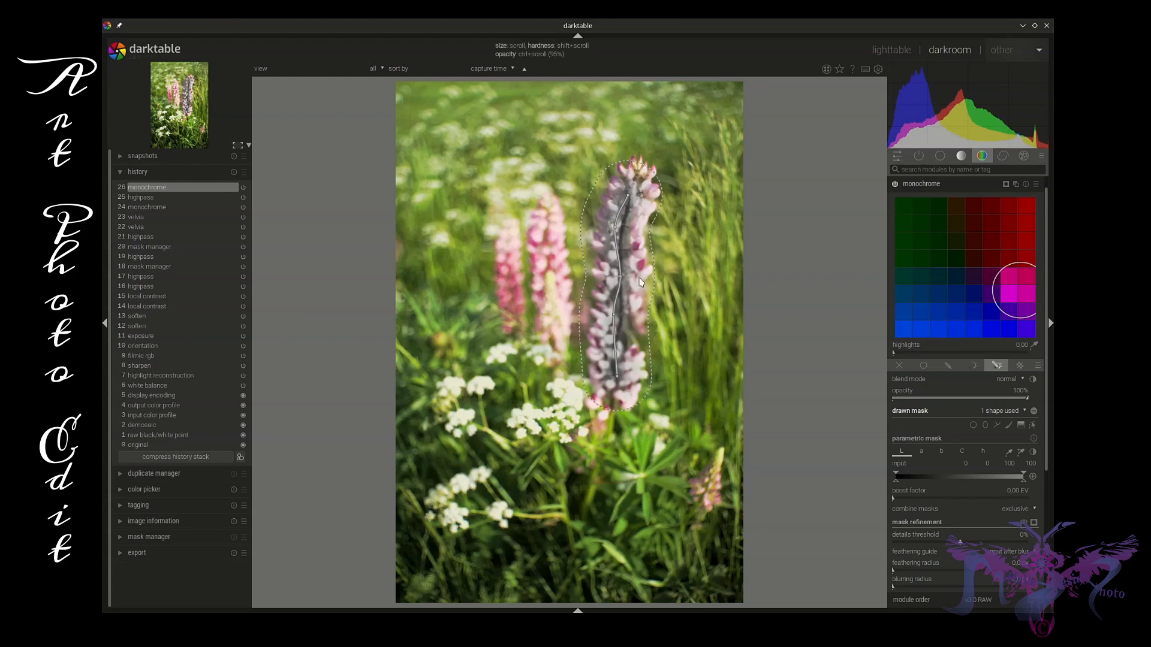
scroll(641, 282, "down", 1)
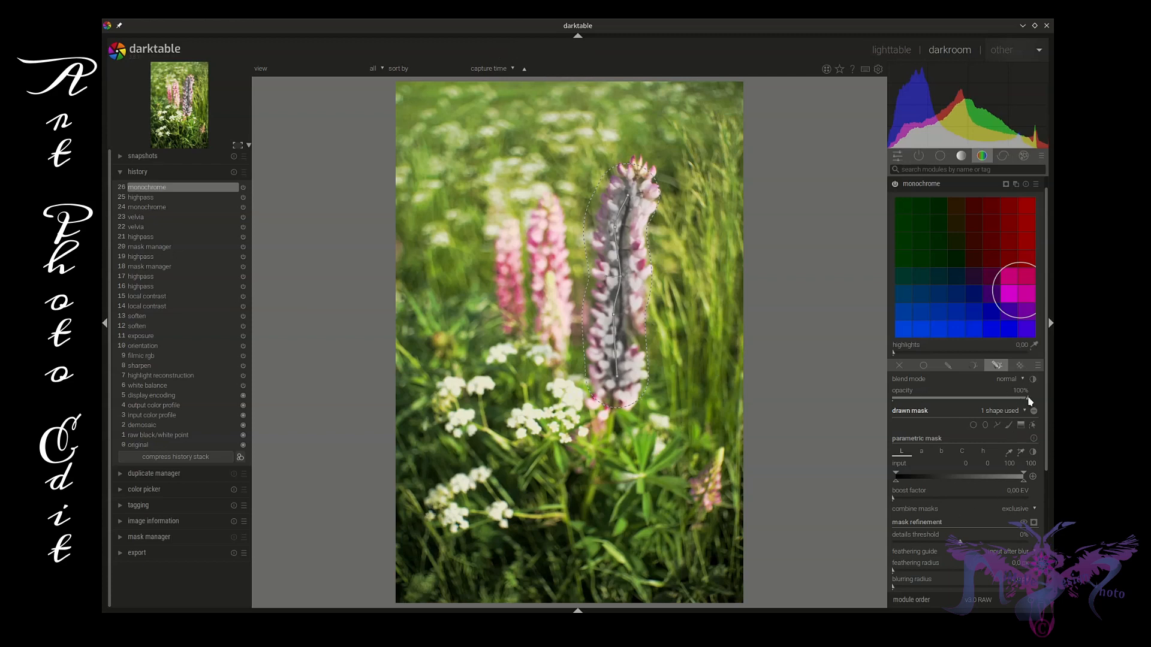
Move the monochrome color filter to the bright red area, and extend the brush stroke downward with a size of about 22%
mouse_move(1029, 400)
left_mouse_down()
mouse_move(985, 402)
mouse_move(1030, 402)
left_mouse_up()
left_click_drag(1021, 292, 1009, 233)
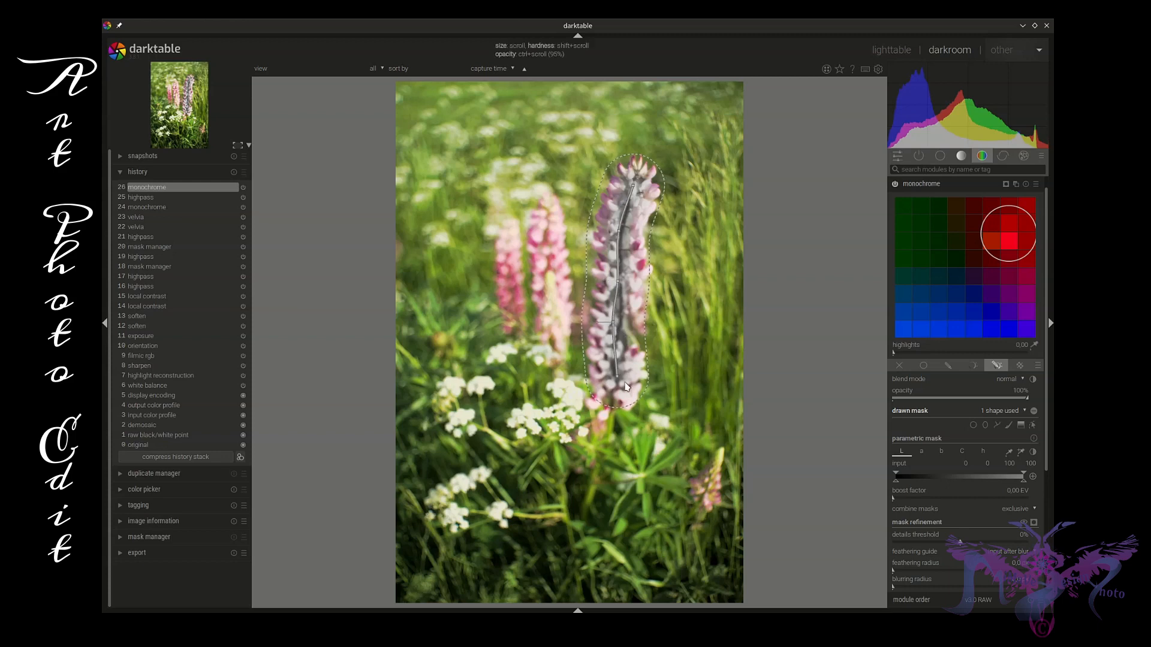
left_click_drag(617, 379, 621, 393)
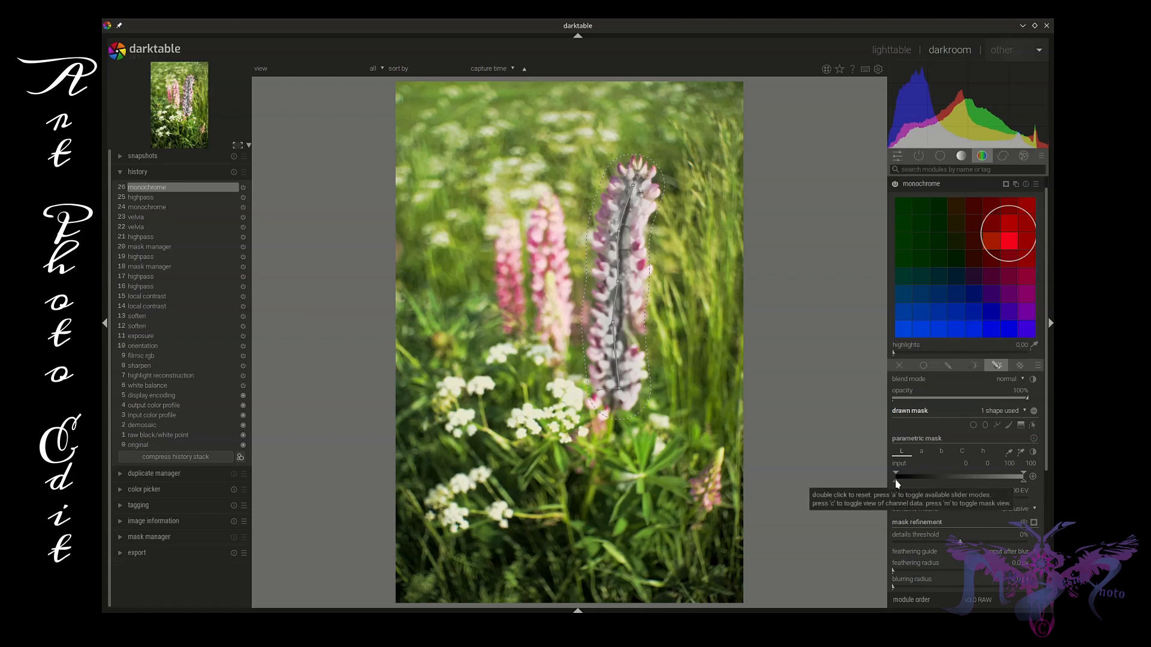
scroll(631, 233, "up", 3)
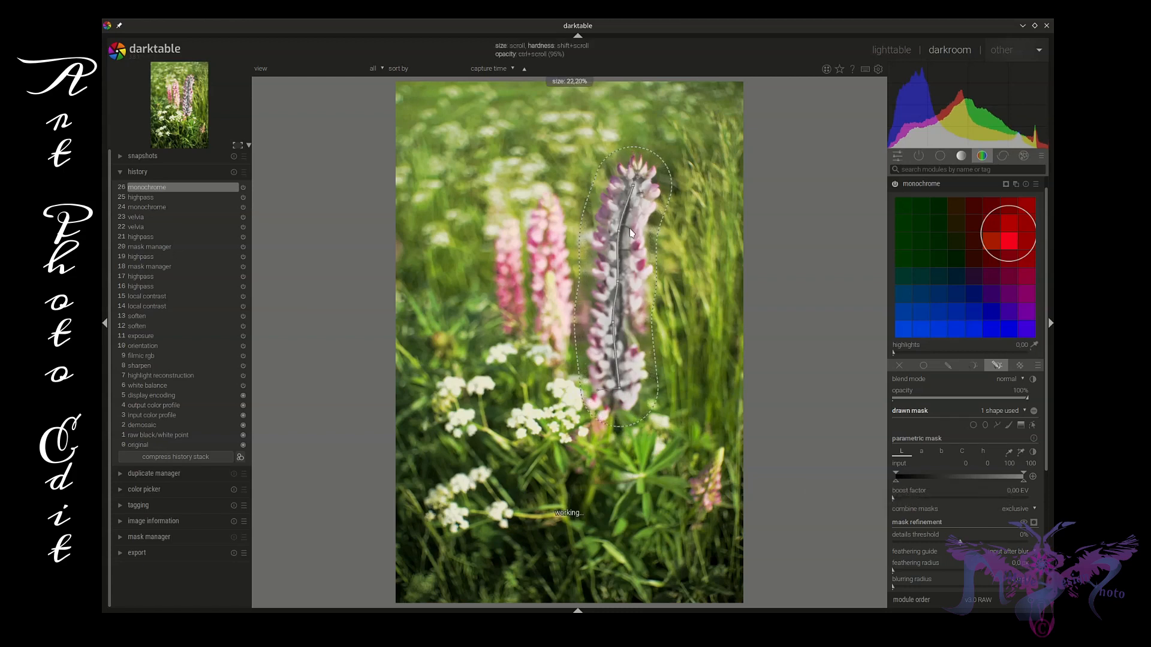
Enlarge the brush stroke to about 27% and restrict the monochrome parametric mask to lightness input from 31 and 49 up to 100
scroll(630, 233, "up", 3)
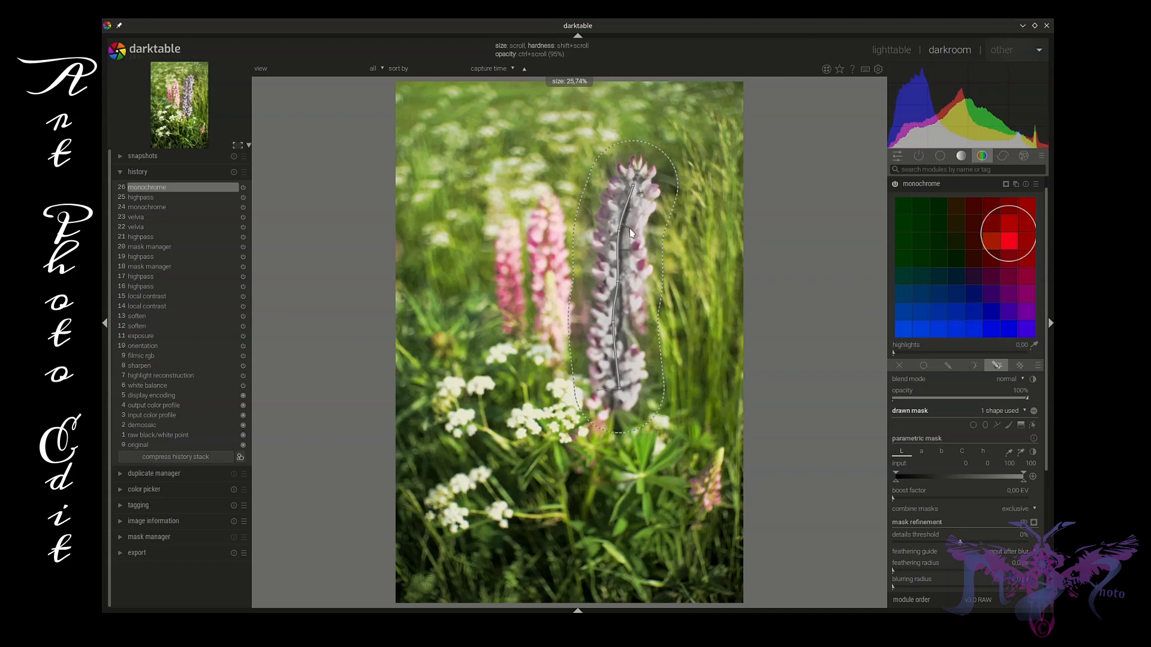
scroll(631, 234, "up", 2)
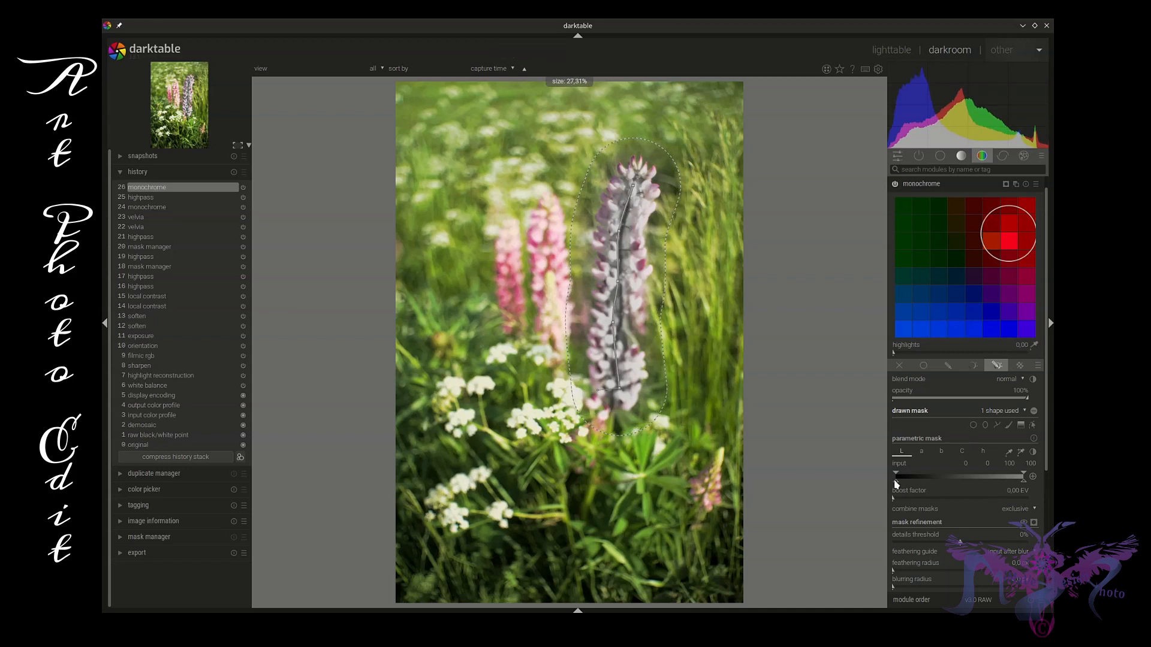
left_click_drag(894, 480, 960, 475)
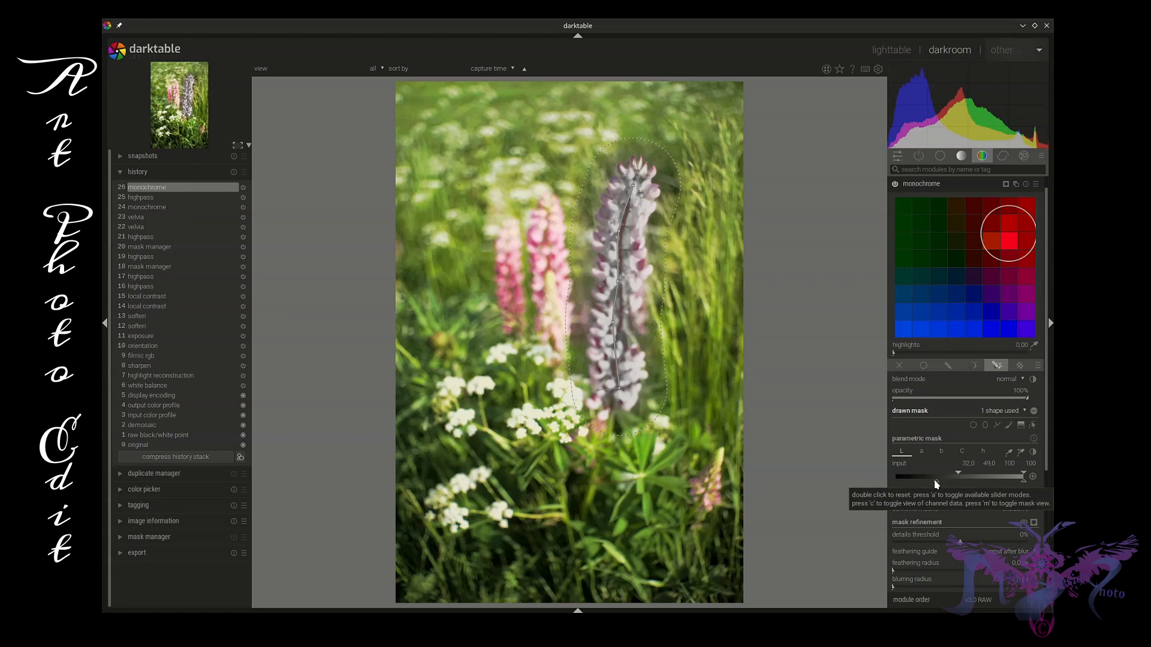
left_click_drag(935, 480, 925, 484)
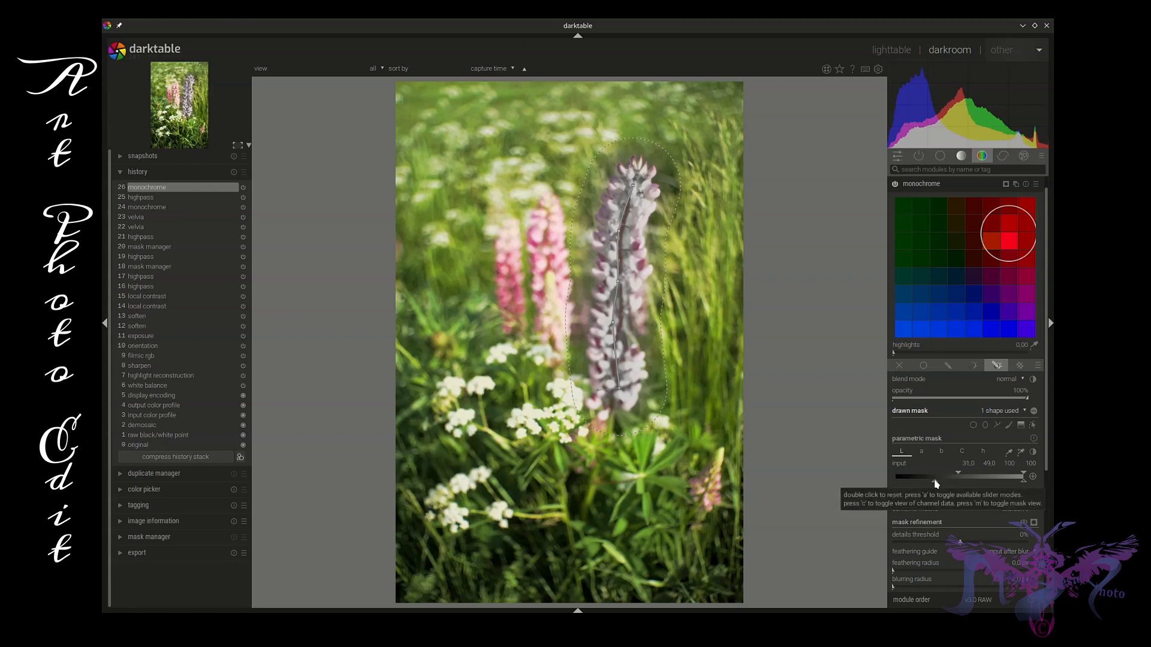
left_click_drag(932, 480, 936, 480)
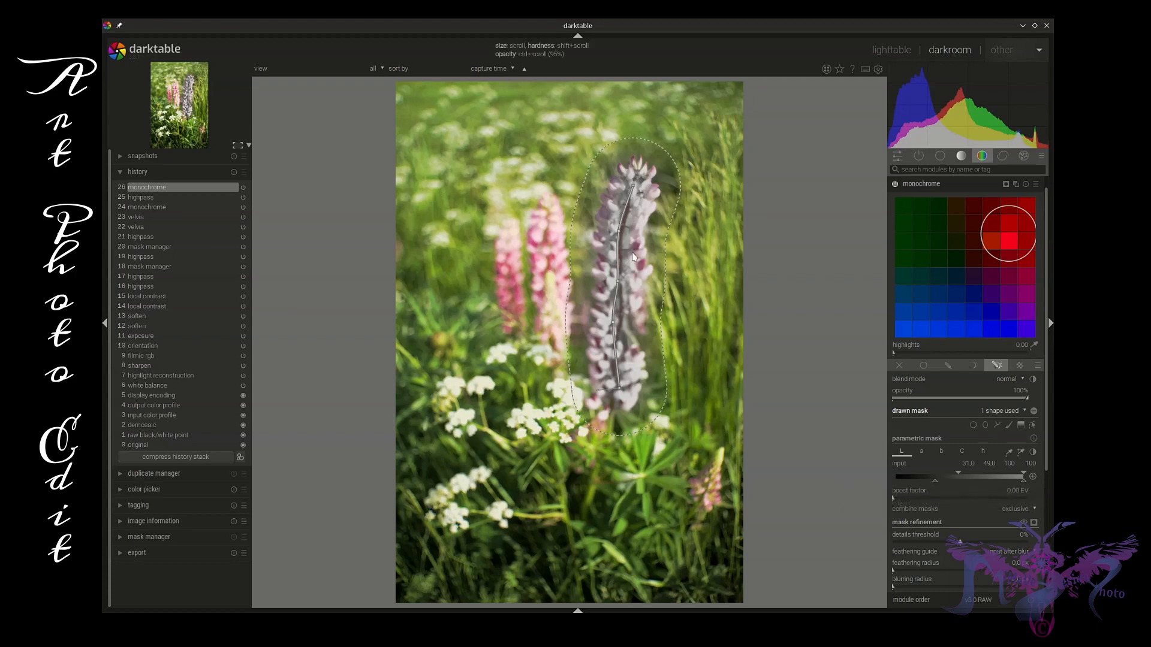
Shrink the monochrome brush stroke to about 17% and realign its nodes from top to bottom along the tall lupine's stem
scroll(632, 251, "down", 3)
scroll(633, 256, "down", 5)
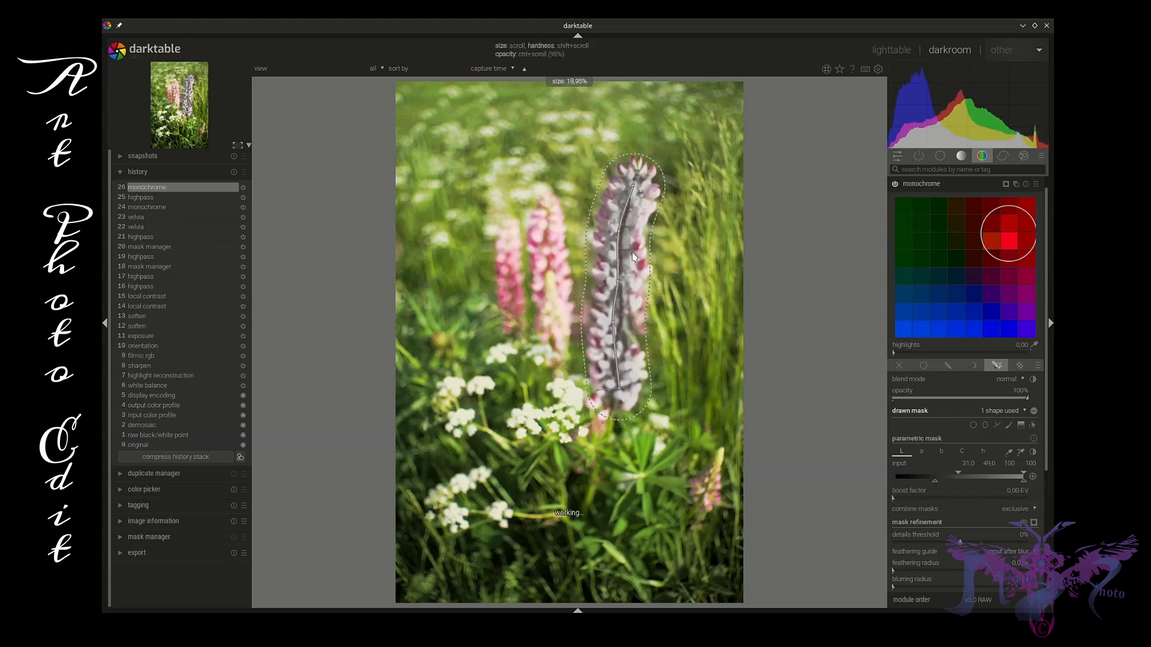
scroll(634, 256, "down", 1)
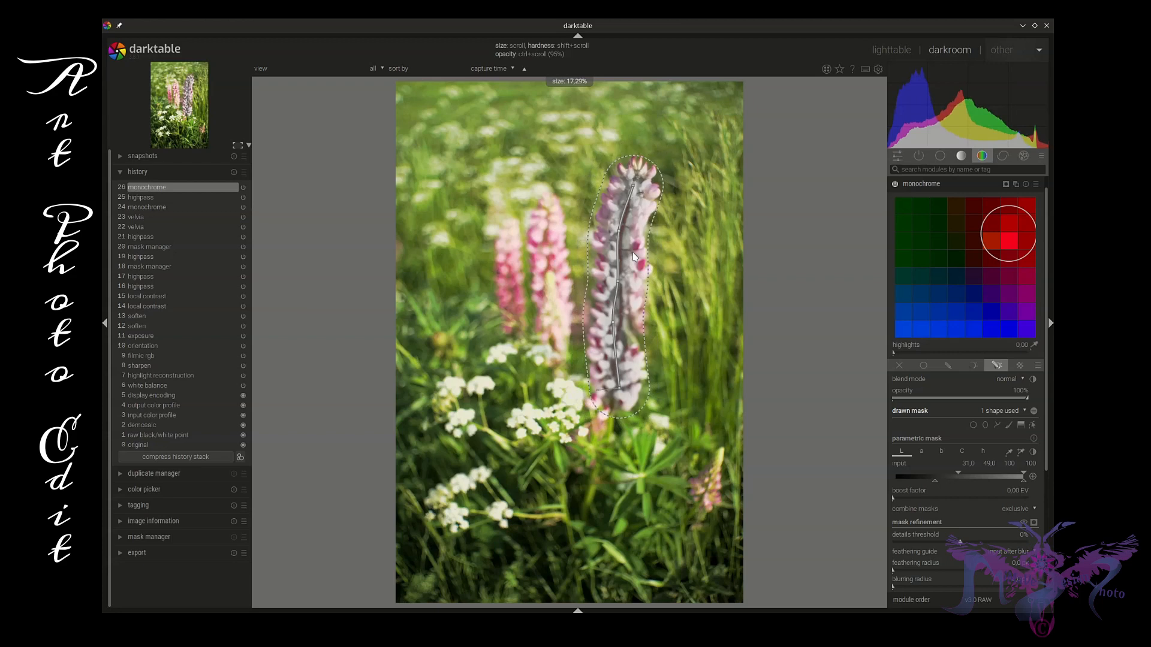
scroll(634, 257, "down", 1)
left_click_drag(634, 186, 635, 181)
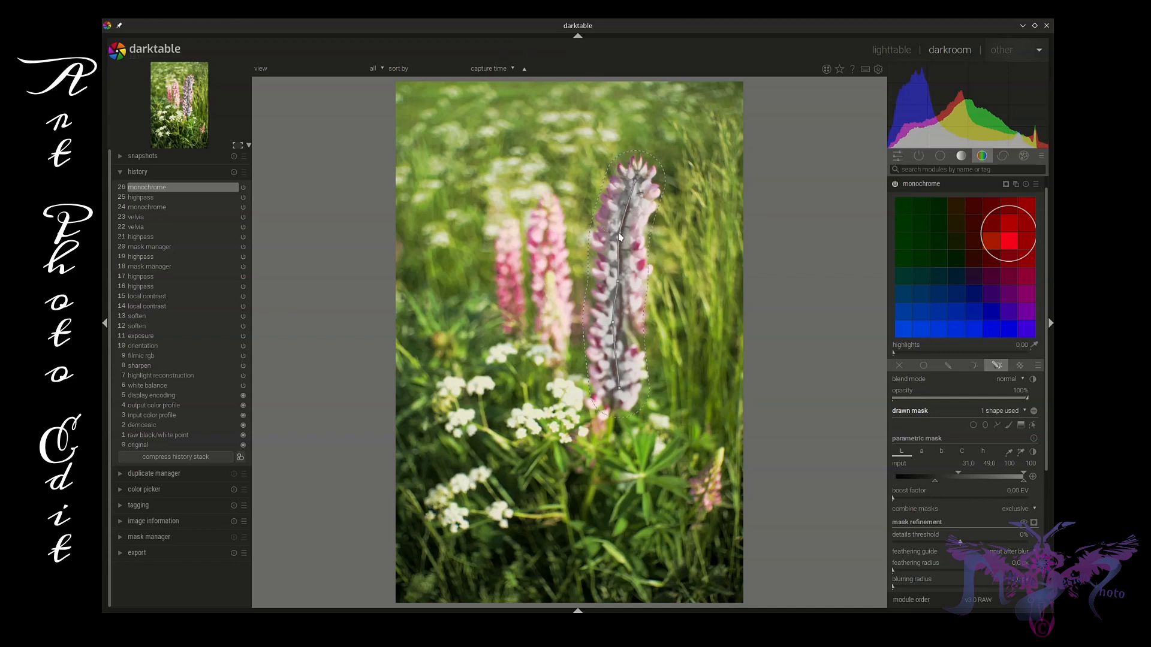
left_click_drag(618, 233, 621, 235)
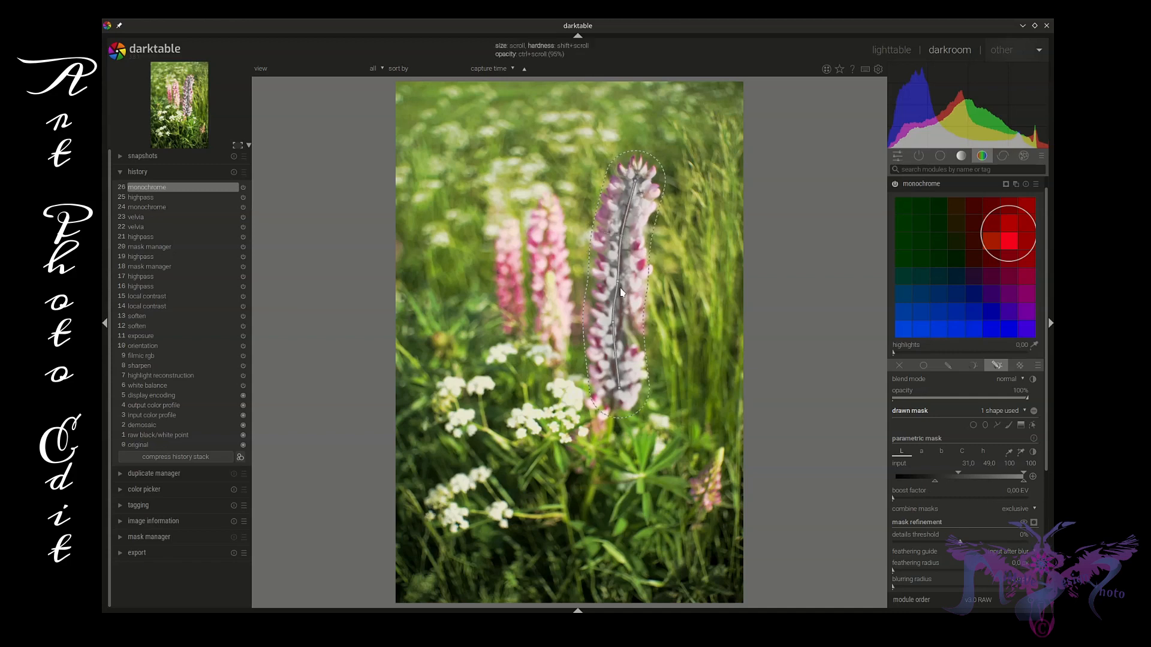
left_click_drag(618, 281, 615, 284)
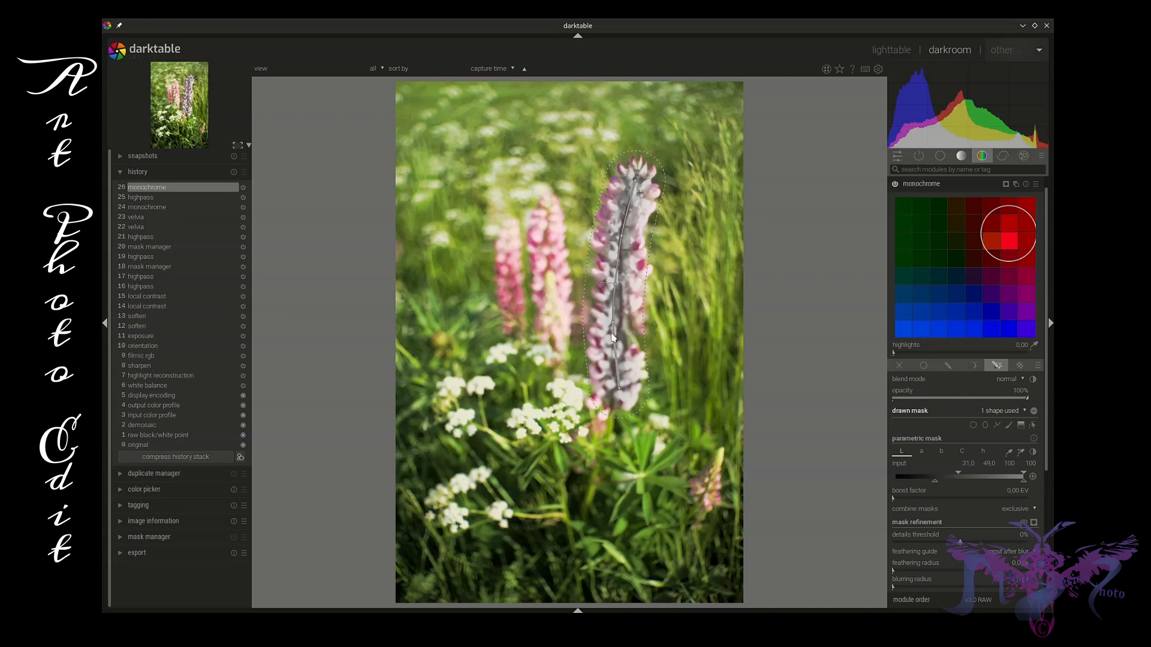
left_click_drag(613, 323, 617, 324)
left_click_drag(619, 388, 627, 391)
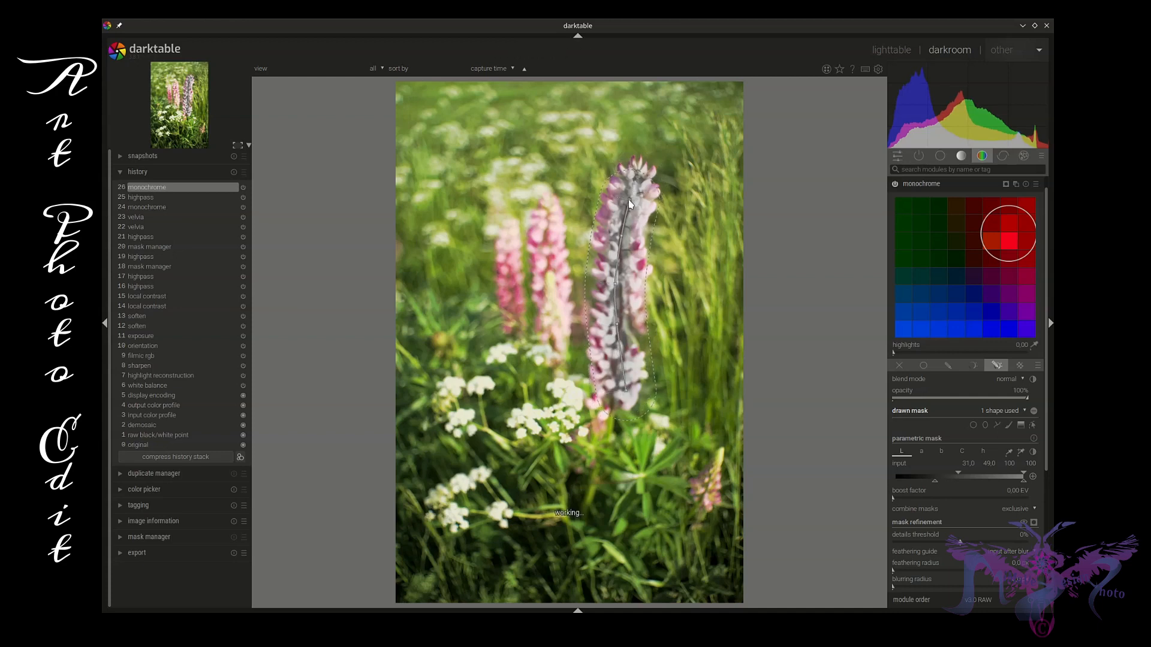
Shorten the brush stroke by pulling both ends inward, straighten its middle nodes, and narrow it within the tall lupine
left_click_drag(628, 206, 629, 211)
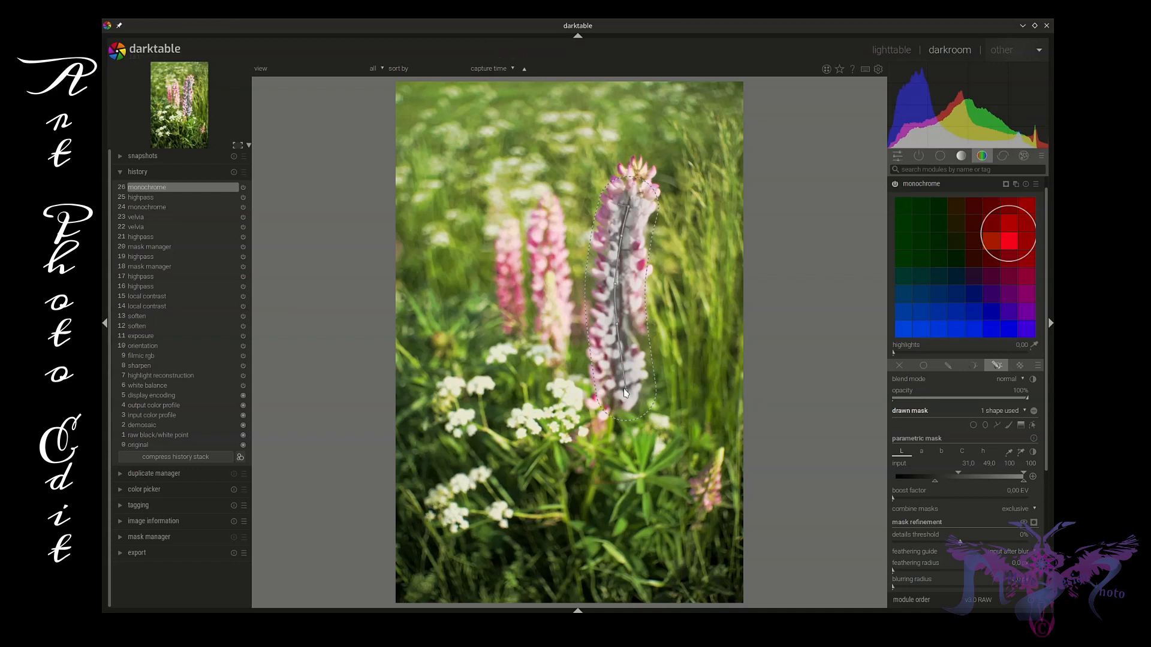
left_click_drag(626, 391, 621, 360)
left_click_drag(616, 284, 622, 279)
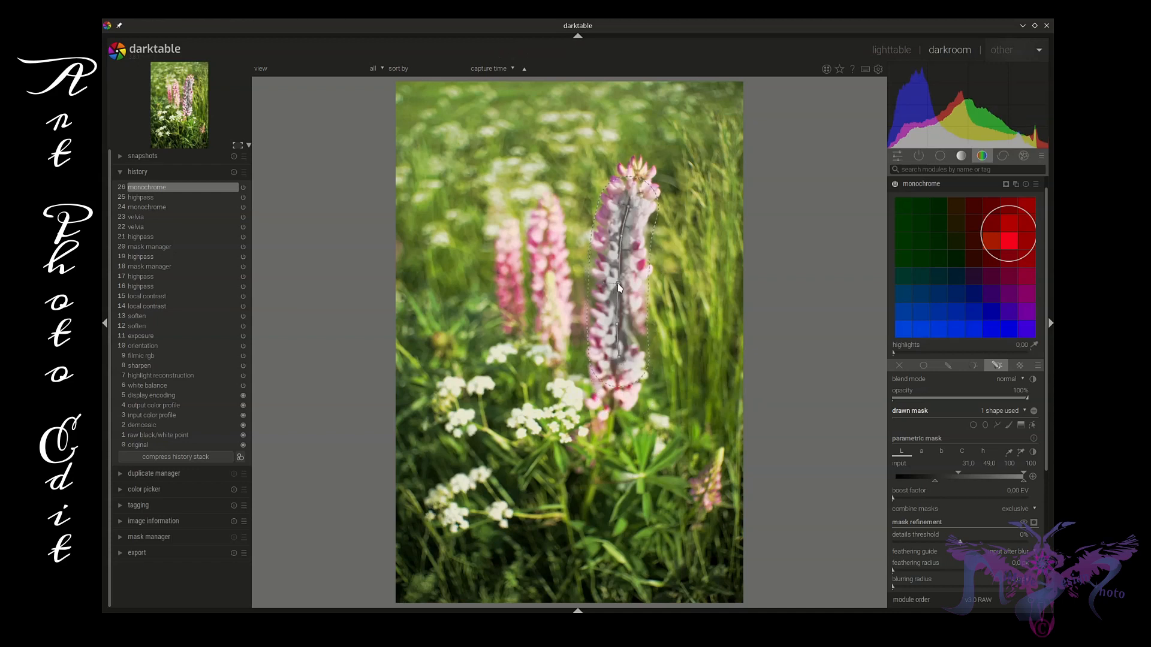
left_click_drag(617, 324, 620, 316)
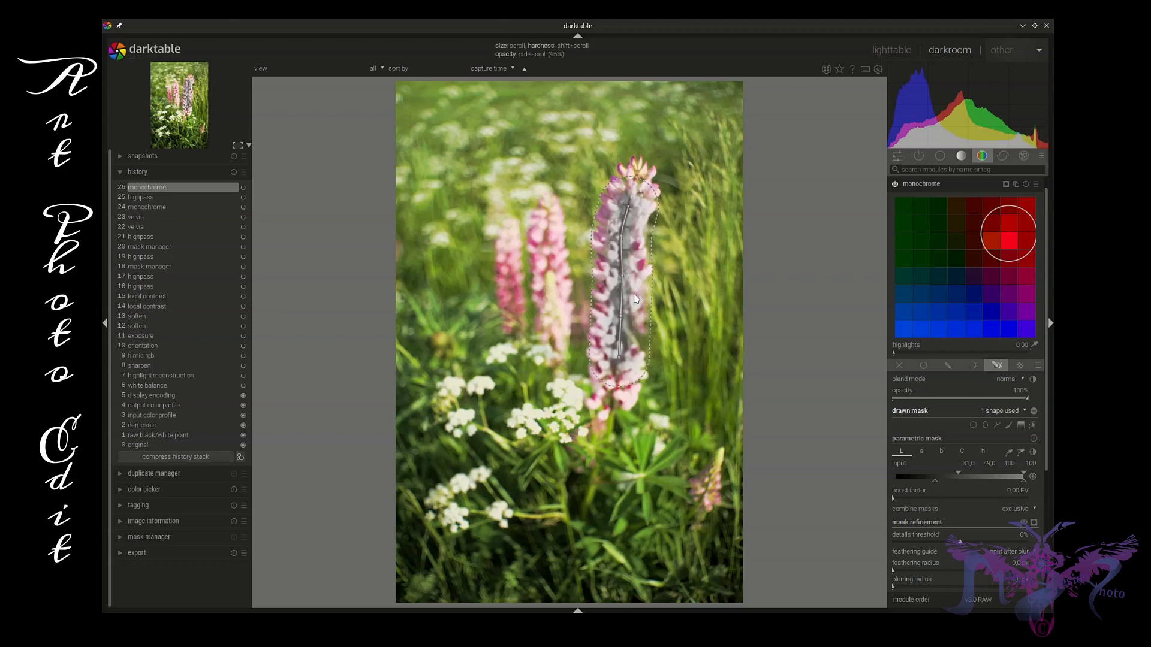
scroll(636, 298, "down", 3)
scroll(636, 298, "down", 1)
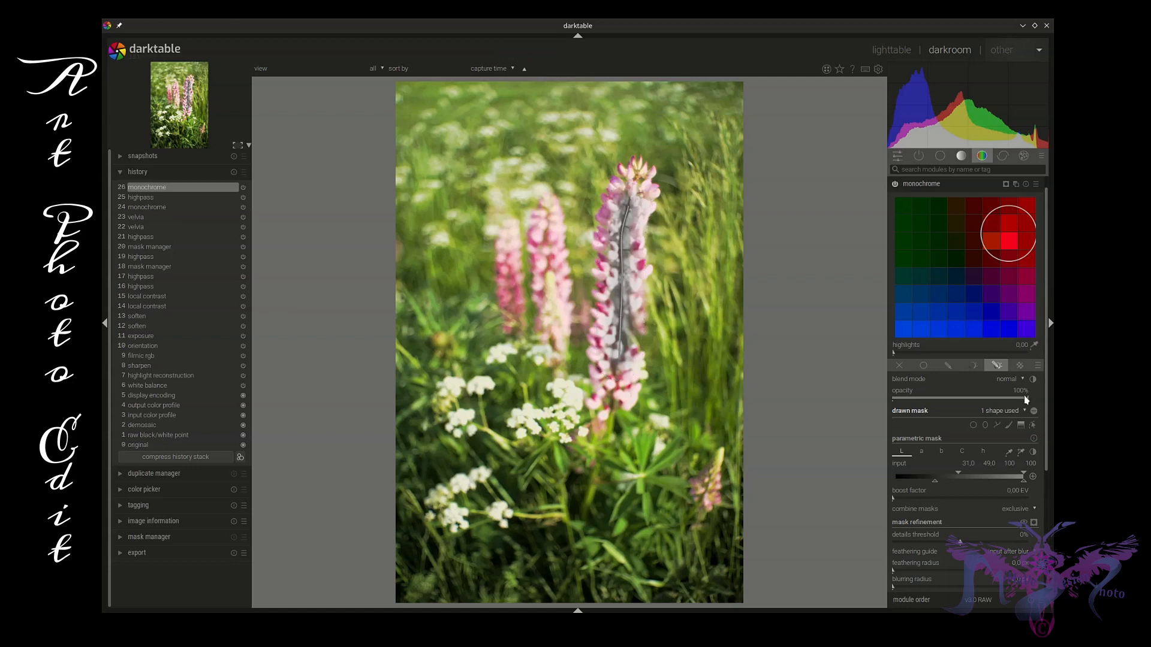
Lower the monochrome opacity to 73%, move the stroke's bottom node further up the tall lupine, and raise the opacity slightly
left_click_drag(1026, 399, 993, 404)
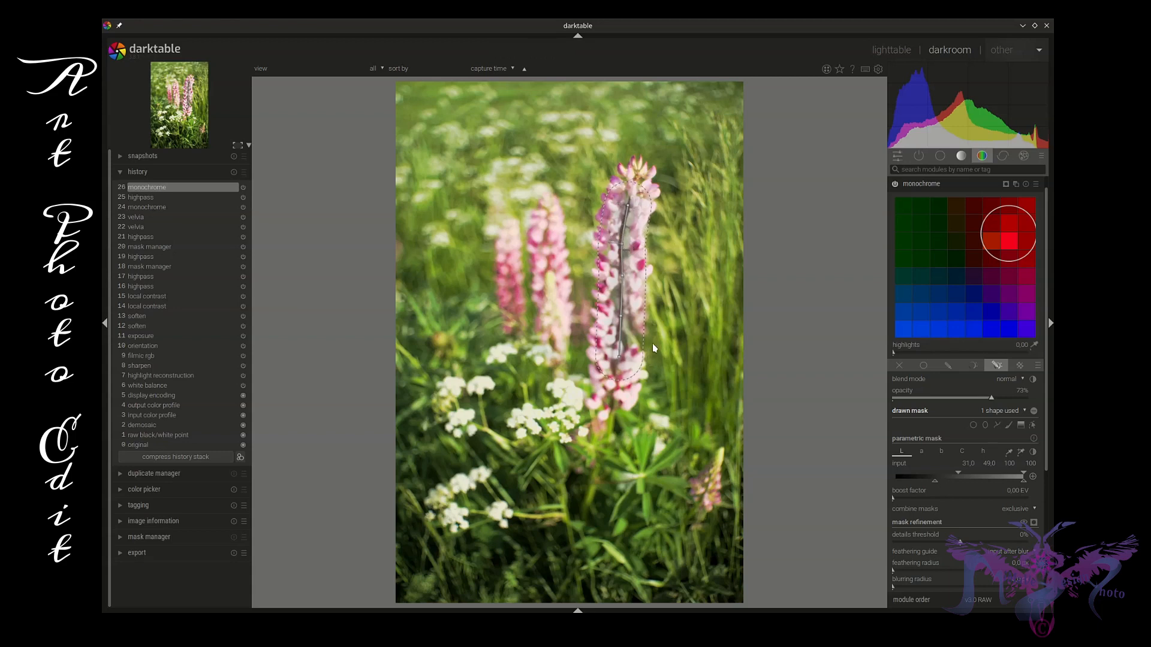
left_click_drag(619, 358, 626, 339)
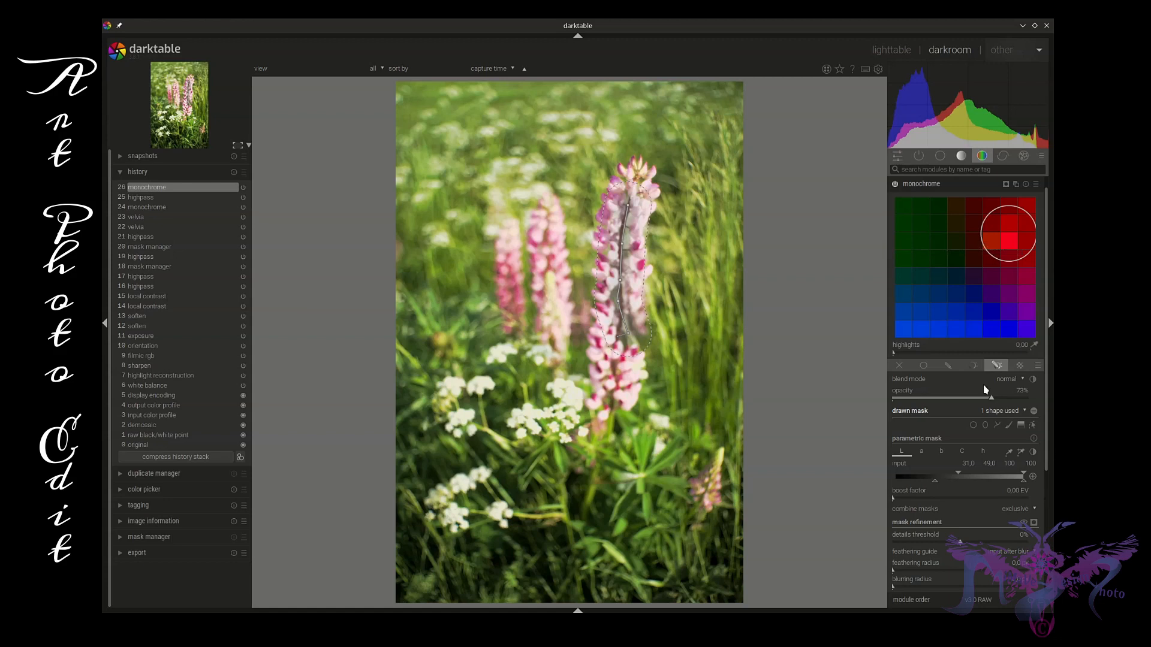
mouse_move(992, 398)
left_mouse_down()
mouse_move(1029, 401)
mouse_move(978, 399)
mouse_move(1003, 403)
left_mouse_up()
left_click(965, 184)
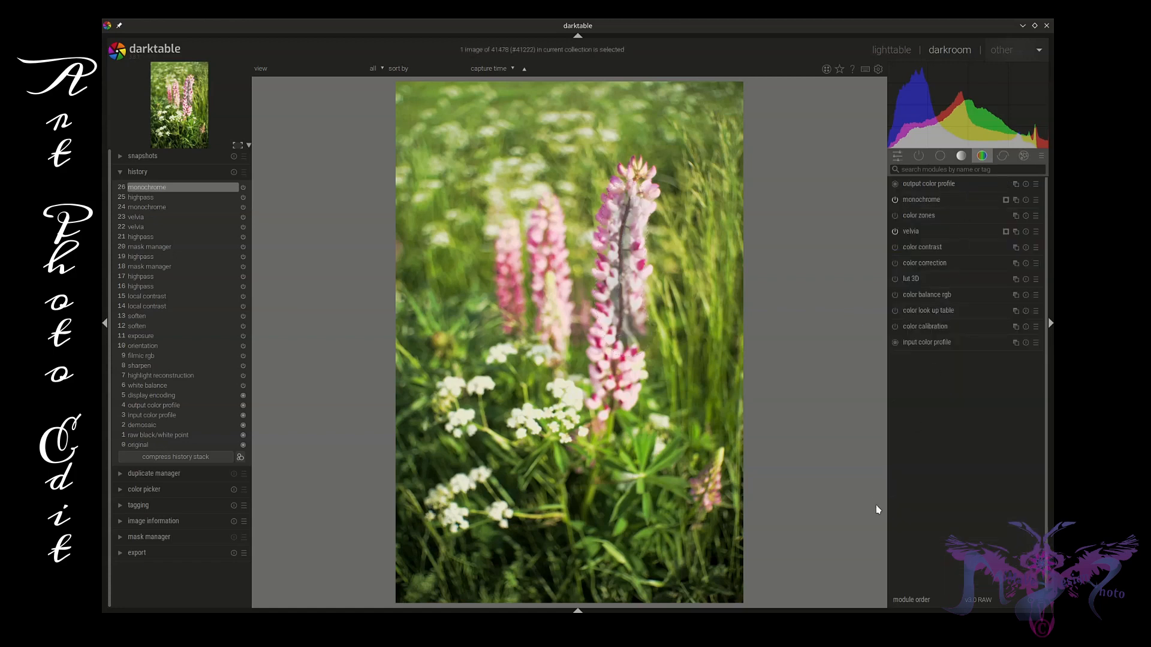
left_click(941, 158)
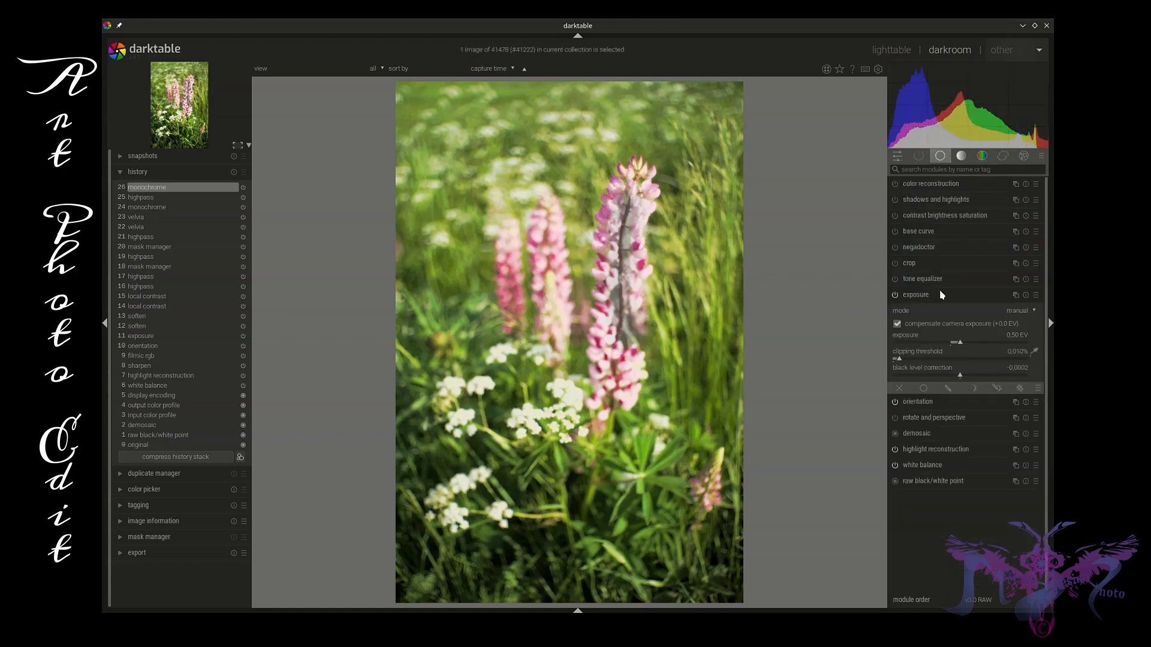
left_click(982, 156)
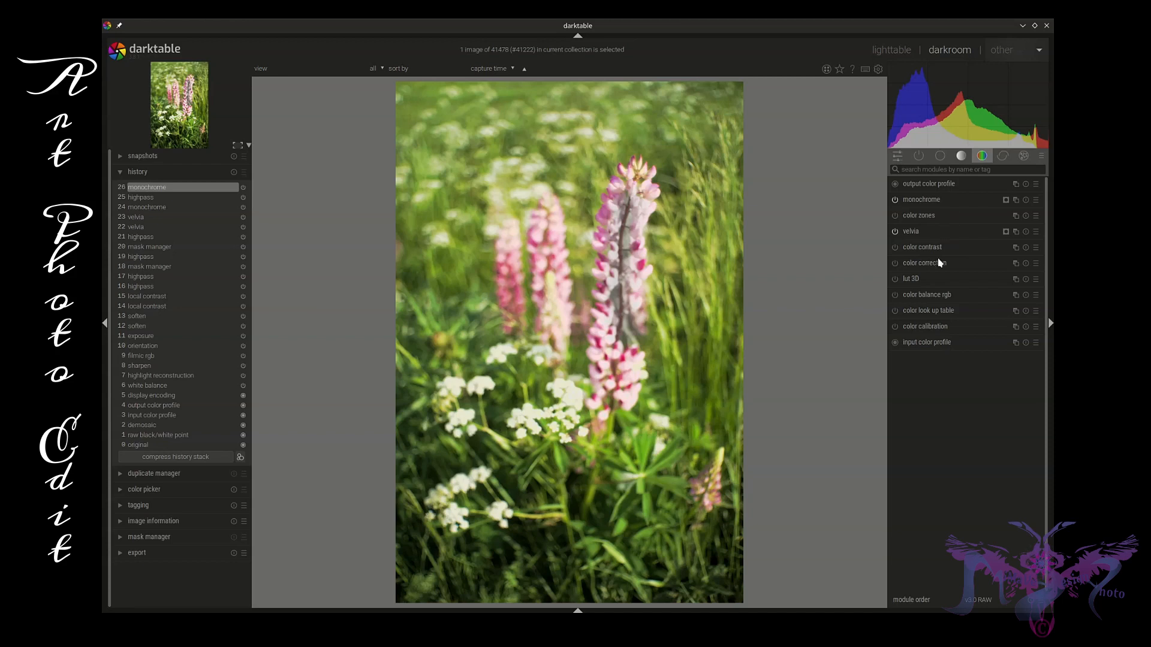
mouse_move(939, 267)
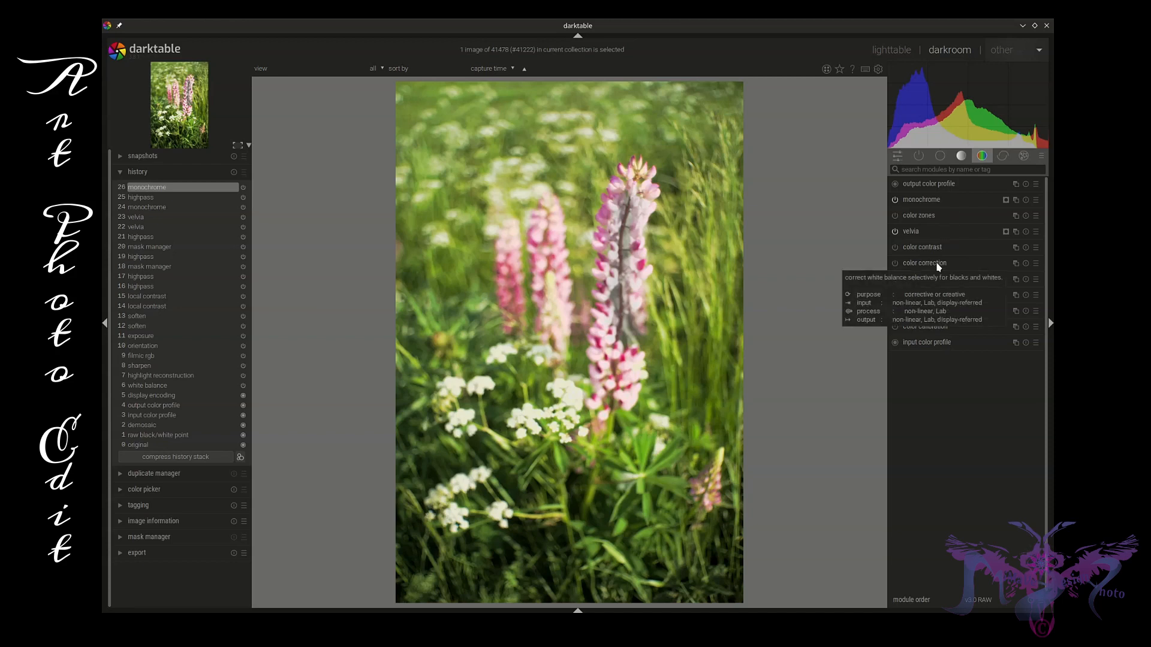
Shape the color zones lightness curve by hue, darkening the red-orange tones and brightening the greens
left_click(941, 220)
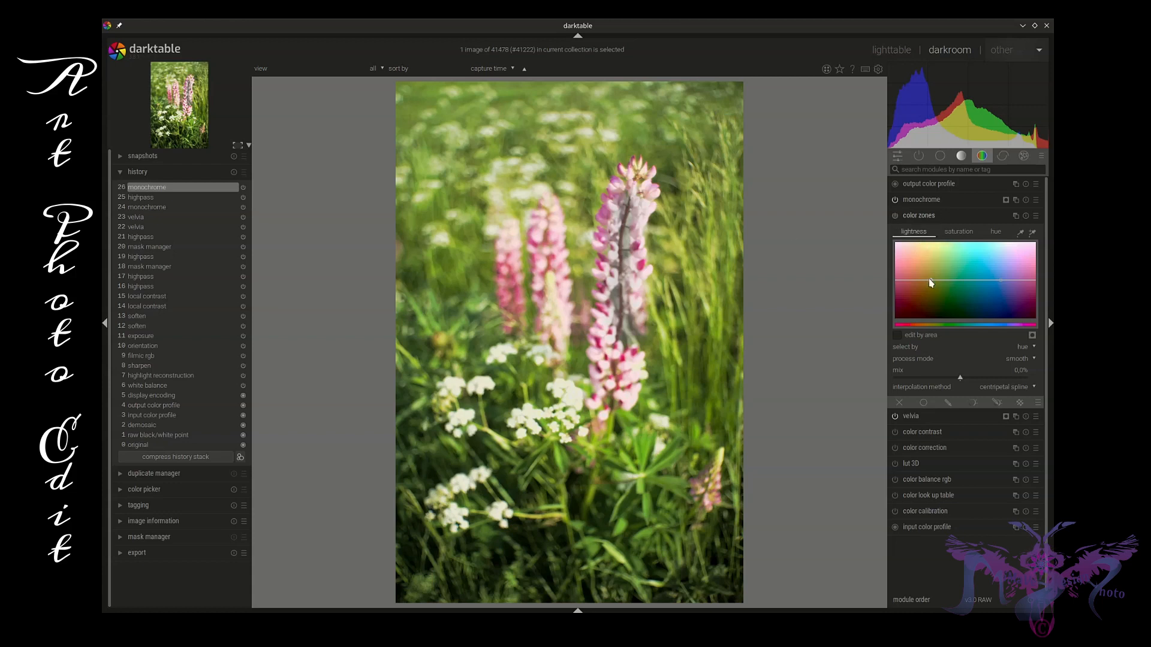
mouse_move(931, 283)
left_mouse_down()
mouse_move(907, 280)
mouse_move(927, 281)
mouse_move(921, 298)
mouse_move(899, 282)
mouse_move(914, 293)
mouse_move(930, 281)
left_mouse_up()
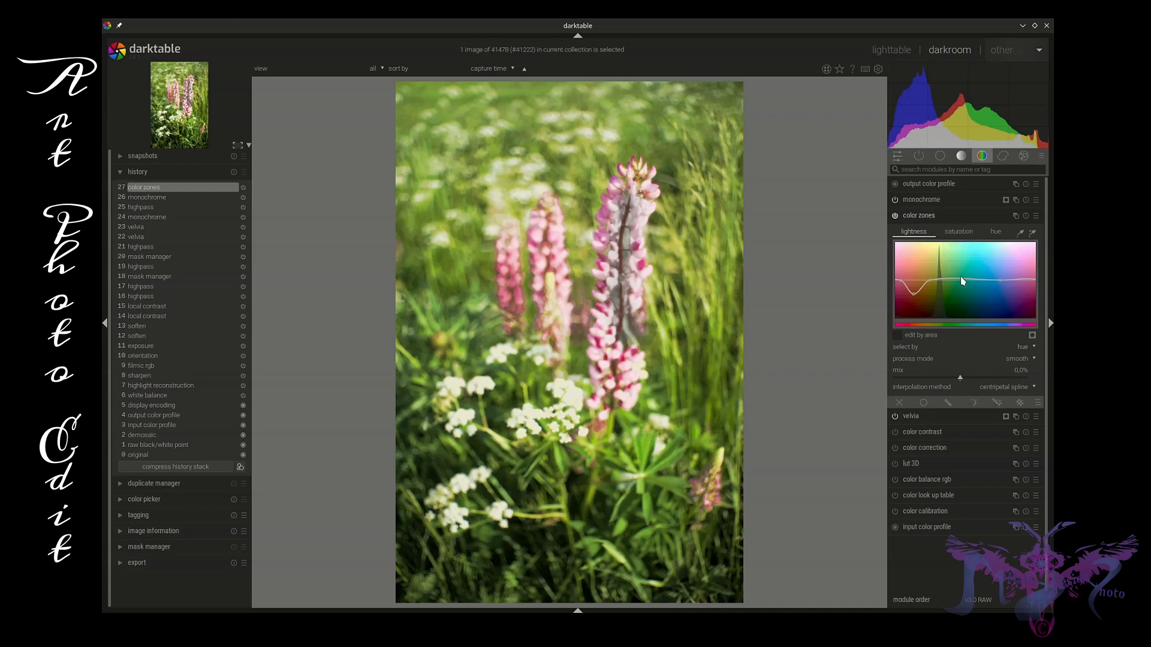
mouse_move(961, 277)
left_mouse_down()
mouse_move(955, 256)
mouse_move(973, 274)
mouse_move(944, 281)
mouse_move(940, 272)
left_mouse_up()
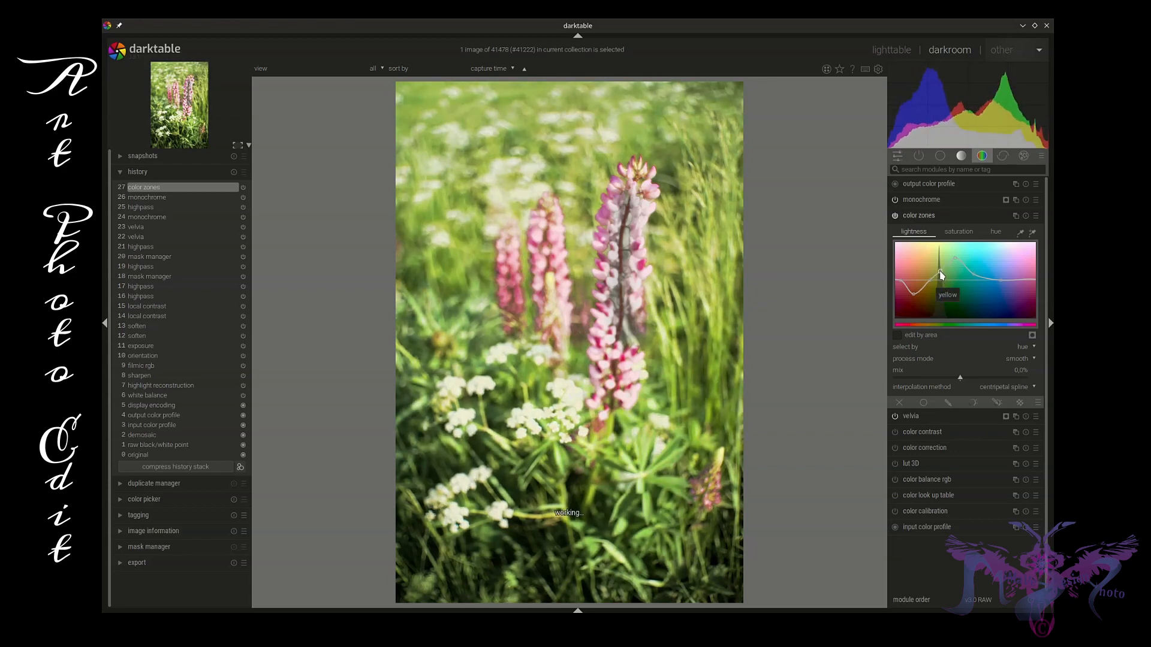
left_click_drag(940, 274, 933, 286)
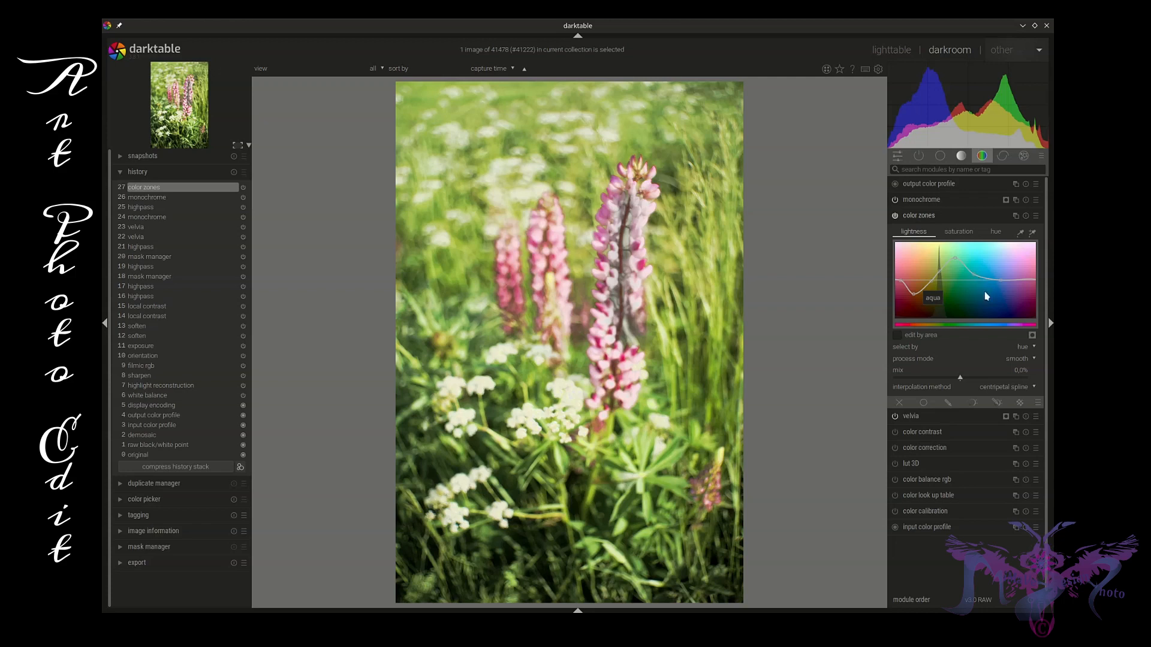
Shape the color zones saturation curve by hue, boosting the reds and greens while reducing the orange and yellow tones
left_click(961, 232)
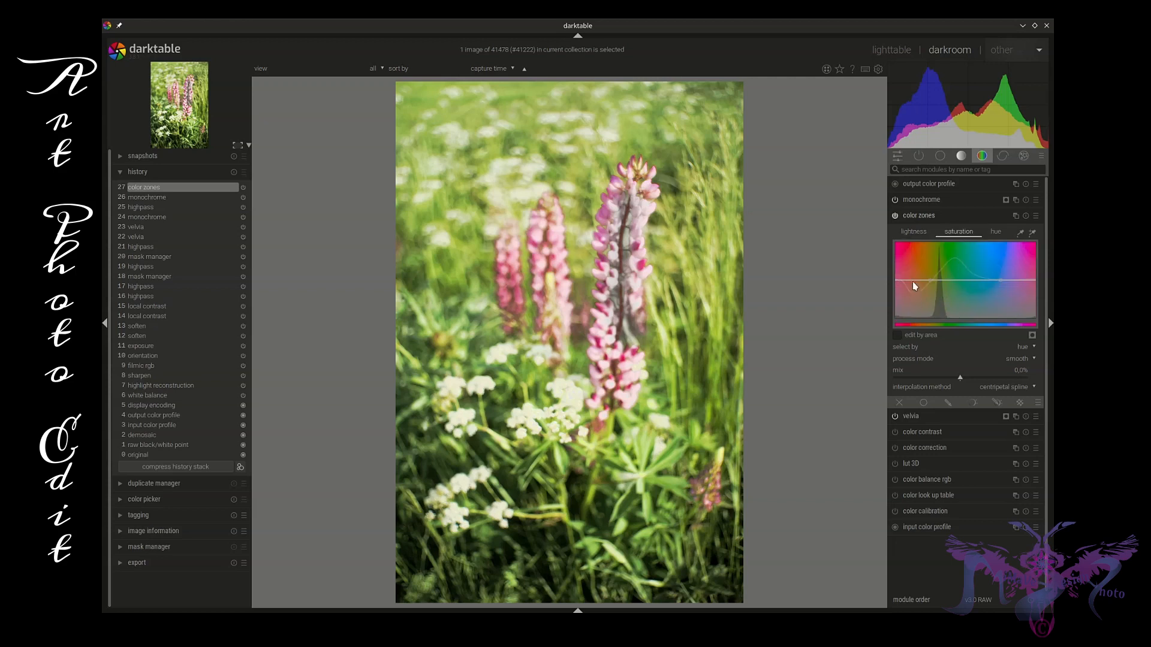
left_click_drag(911, 279, 897, 262)
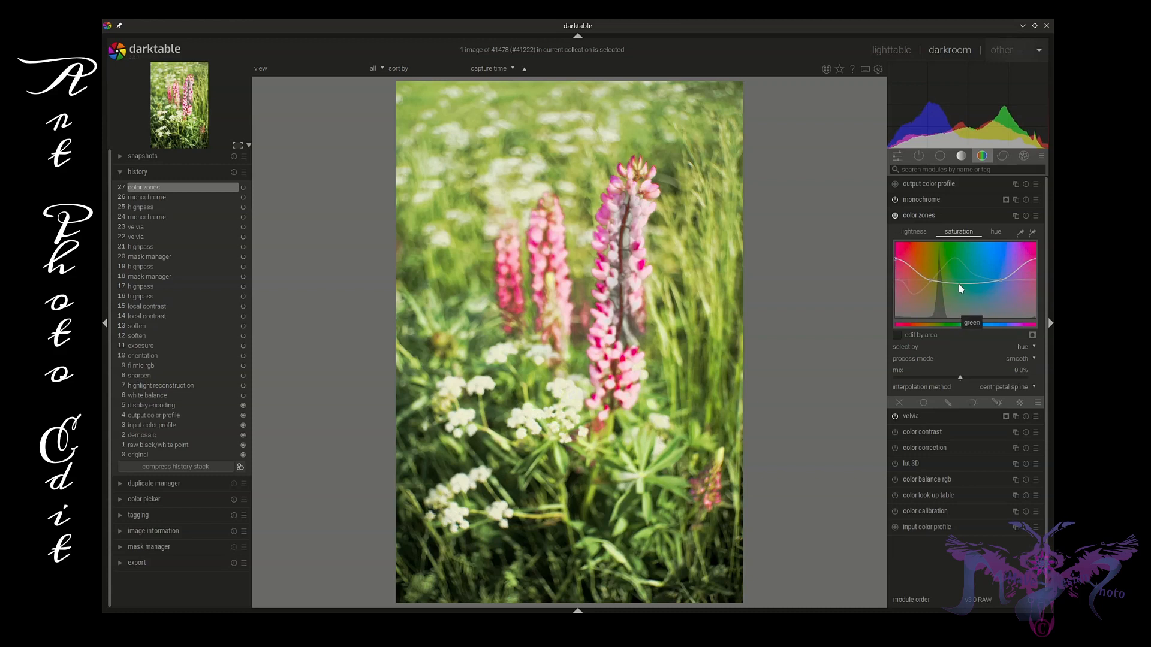
left_click_drag(959, 283, 959, 255)
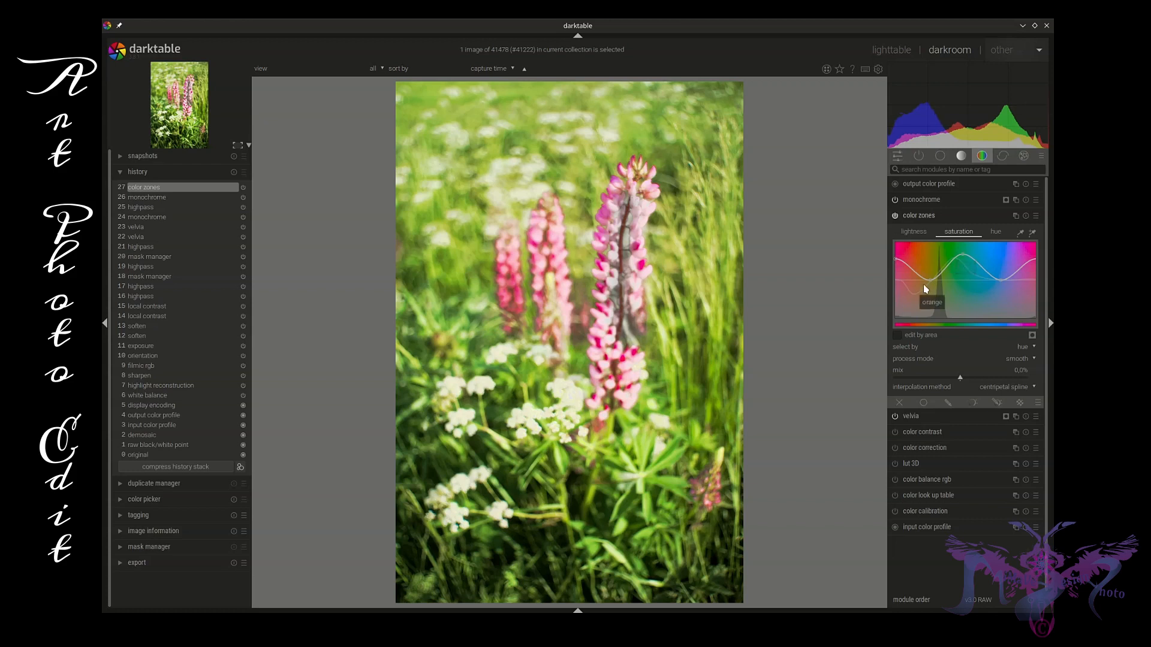
left_click_drag(929, 279, 953, 278)
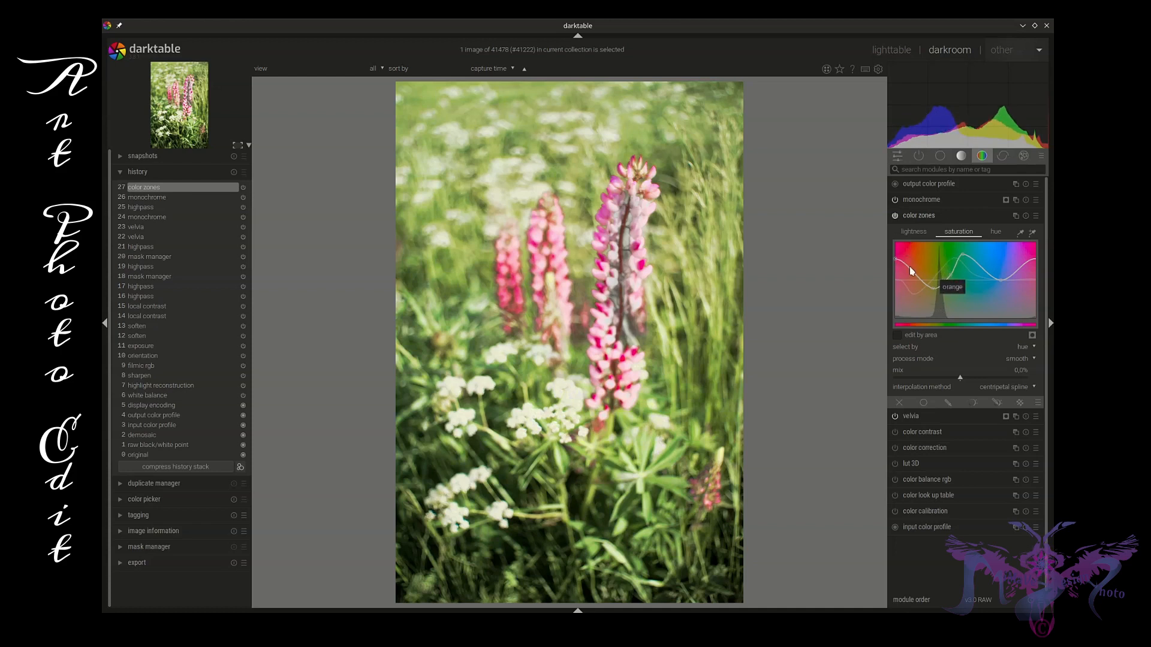
left_click_drag(914, 275, 913, 279)
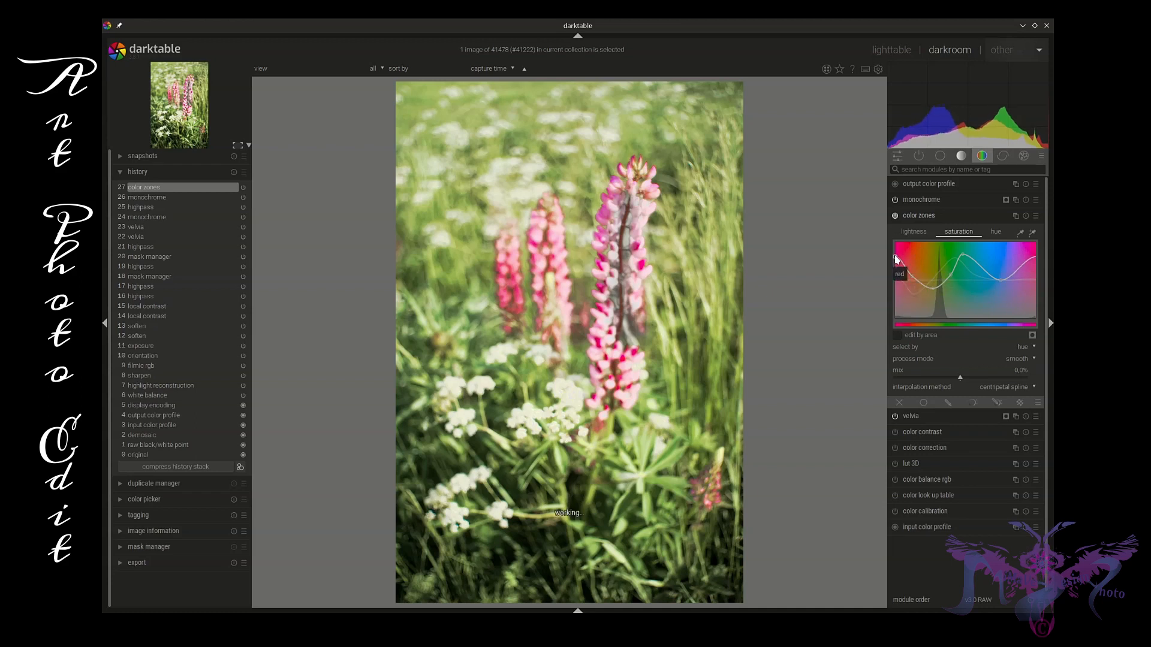
left_click_drag(896, 255, 896, 253)
left_click_drag(895, 256, 896, 258)
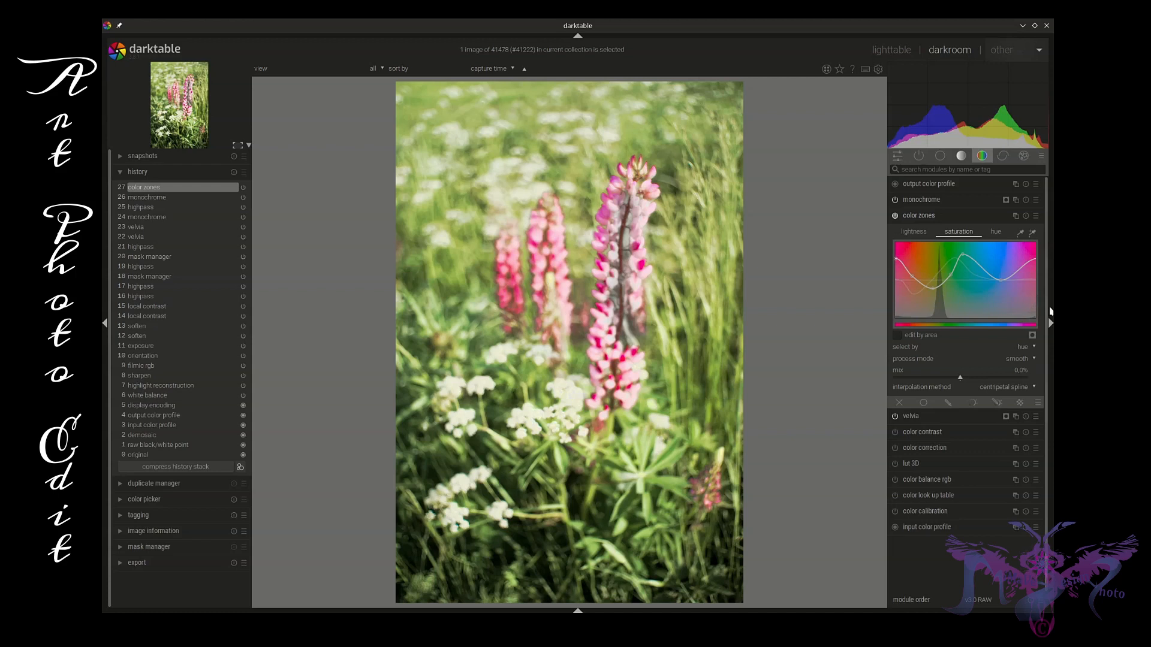
left_click(952, 215)
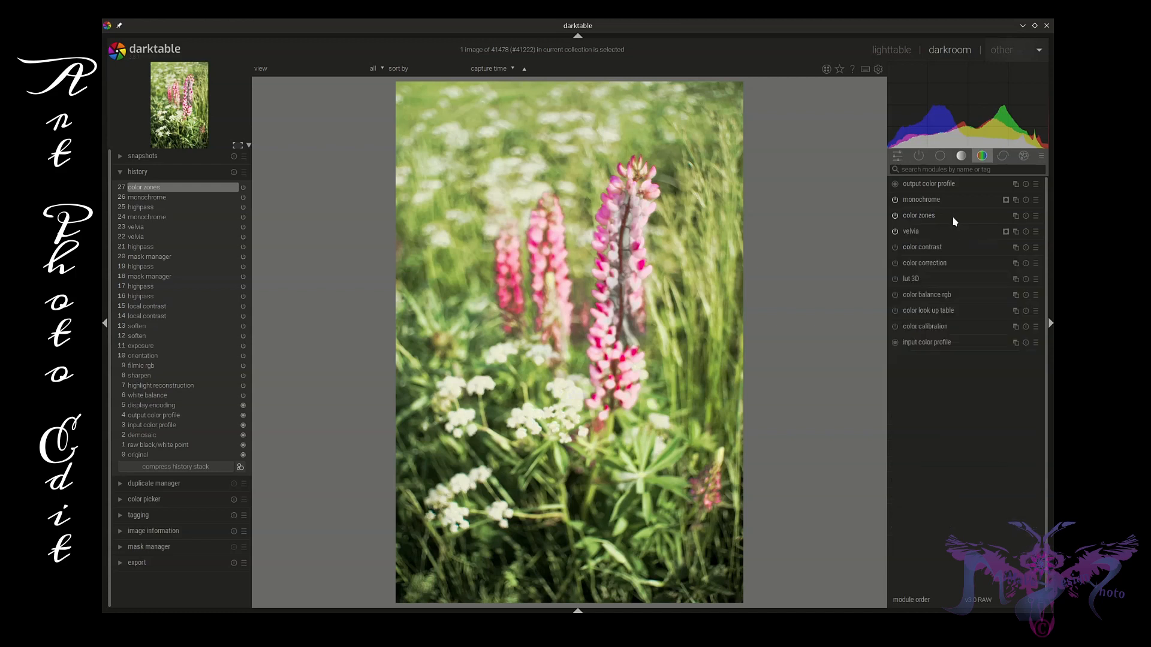
Lower the highlights in the shadows and highlights module to about -73.6
left_click(940, 156)
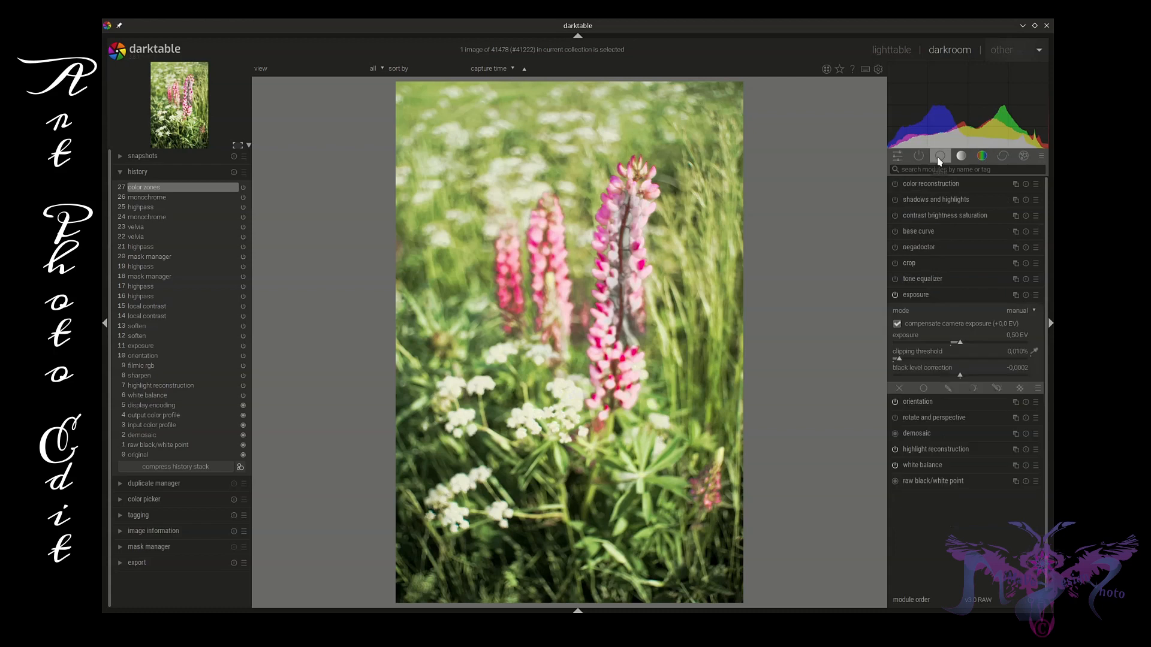
left_click(939, 200)
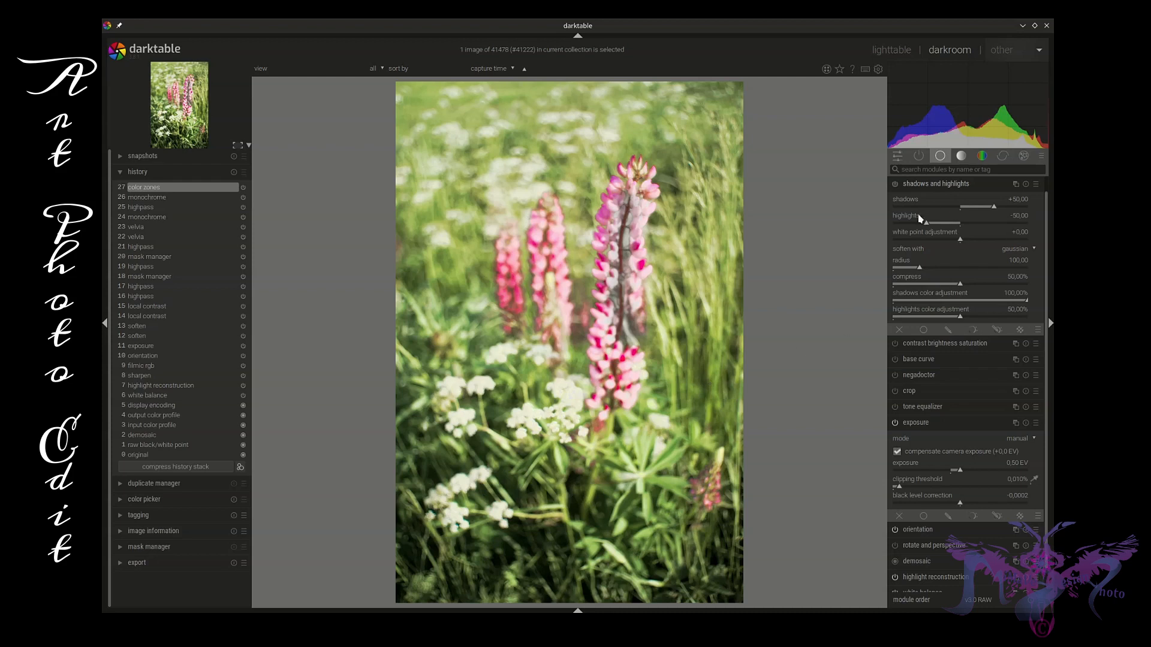
mouse_move(930, 225)
left_mouse_down()
mouse_move(1012, 225)
mouse_move(911, 226)
left_mouse_up()
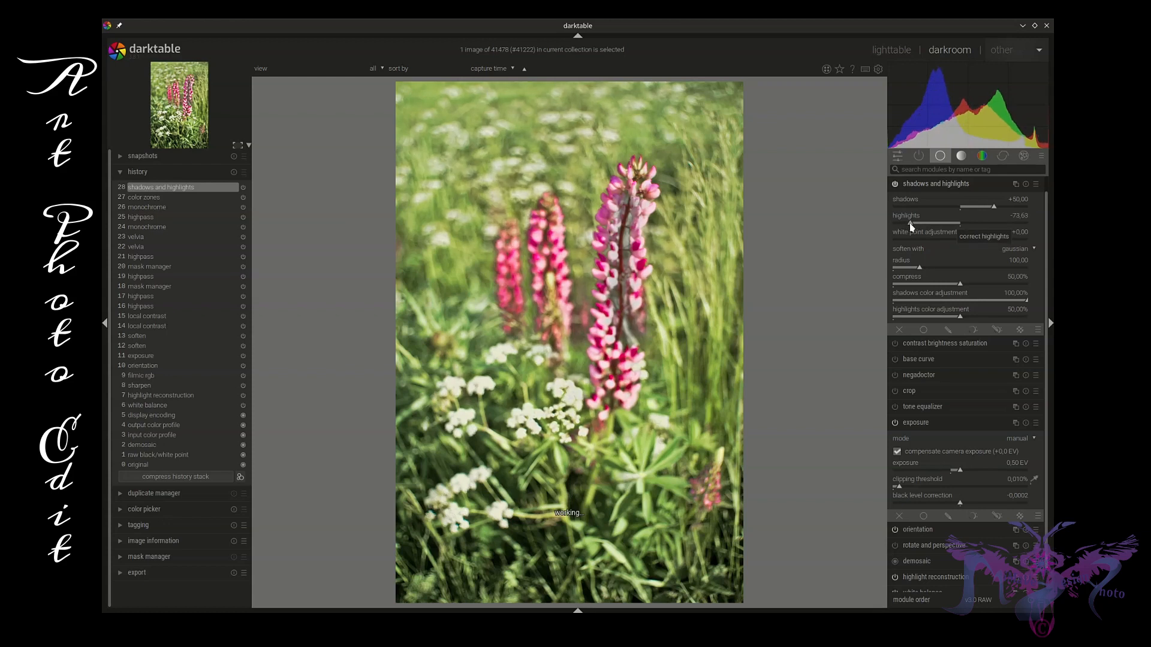
In shadows and highlights, set shadows about 80.4, highlights -29.2, white point 3.05, radius 101.4, compress 20.3% and highlights color adjustment 33.9%
mouse_move(994, 207)
left_mouse_down()
mouse_move(933, 211)
mouse_move(1015, 208)
left_mouse_up()
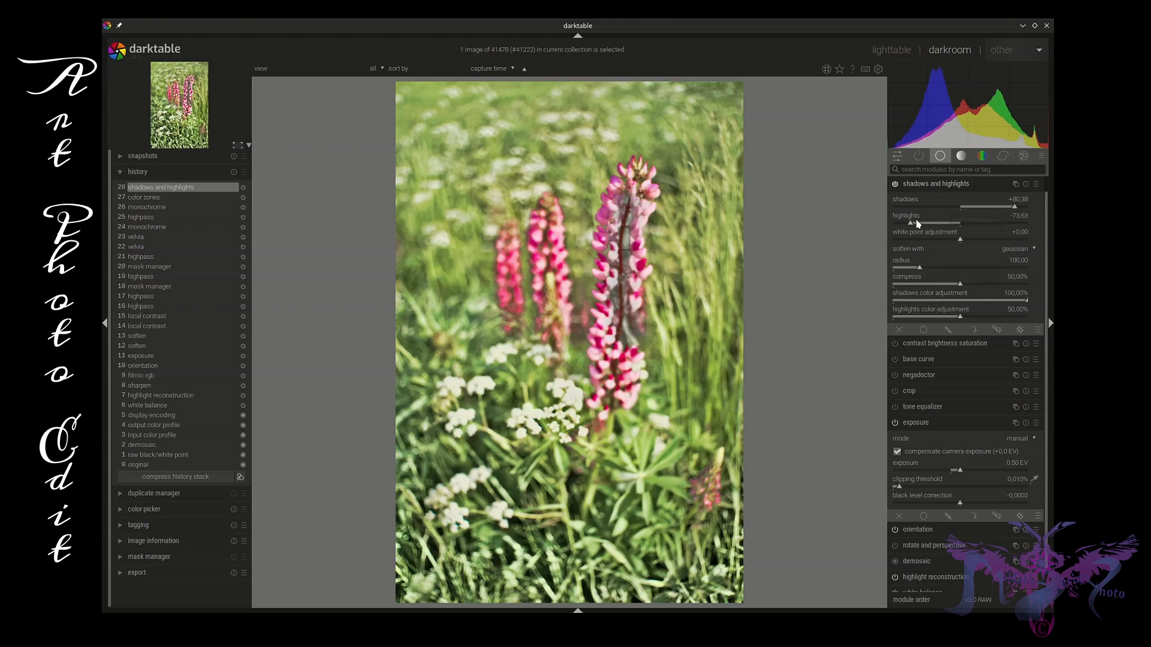
mouse_move(917, 223)
left_mouse_down()
mouse_move(998, 232)
mouse_move(958, 235)
mouse_move(983, 242)
mouse_move(940, 226)
left_mouse_up()
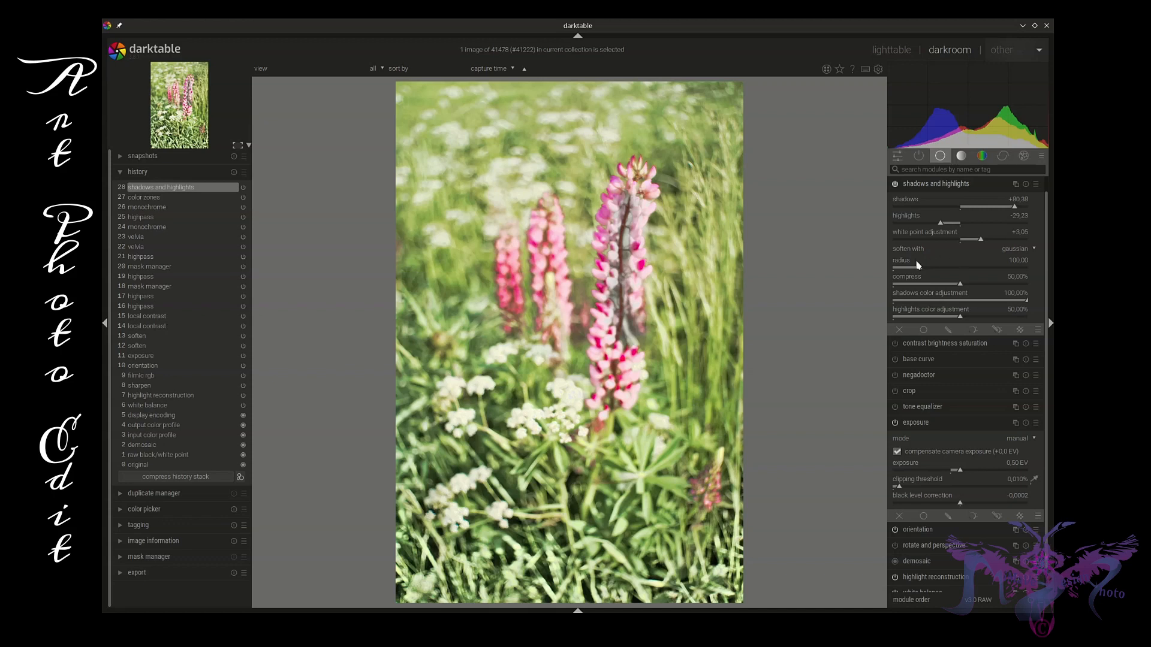
mouse_move(921, 271)
left_mouse_down()
mouse_move(893, 272)
mouse_move(1022, 271)
mouse_move(922, 271)
left_mouse_up()
left_click_drag(960, 284, 926, 289)
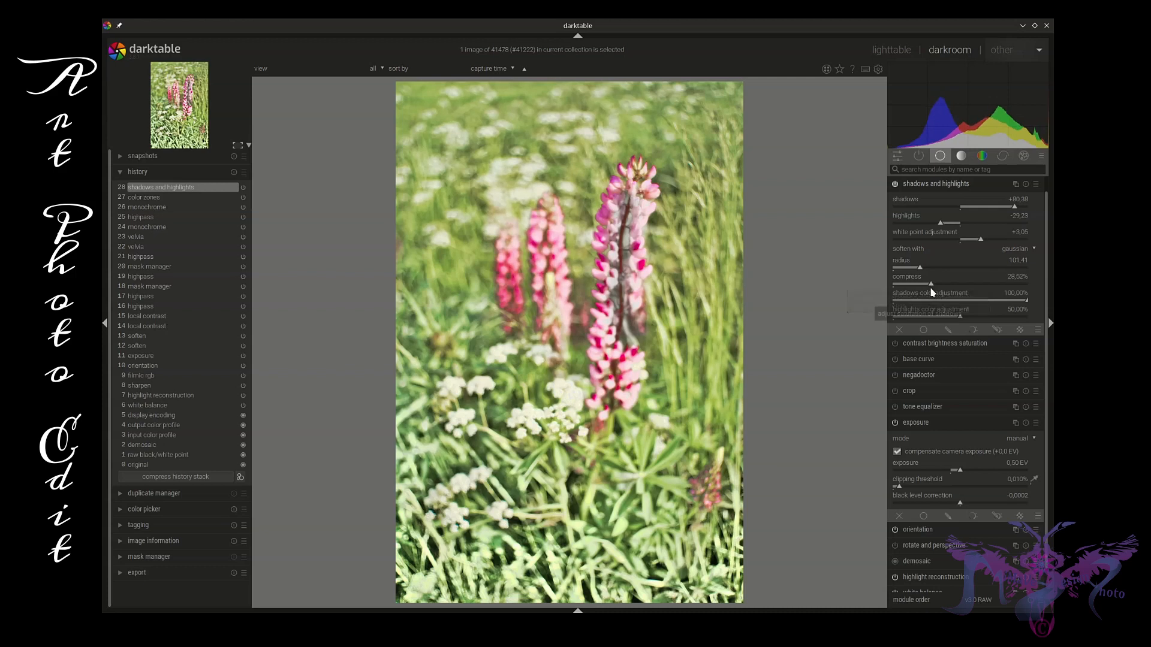
left_click_drag(932, 292, 929, 294)
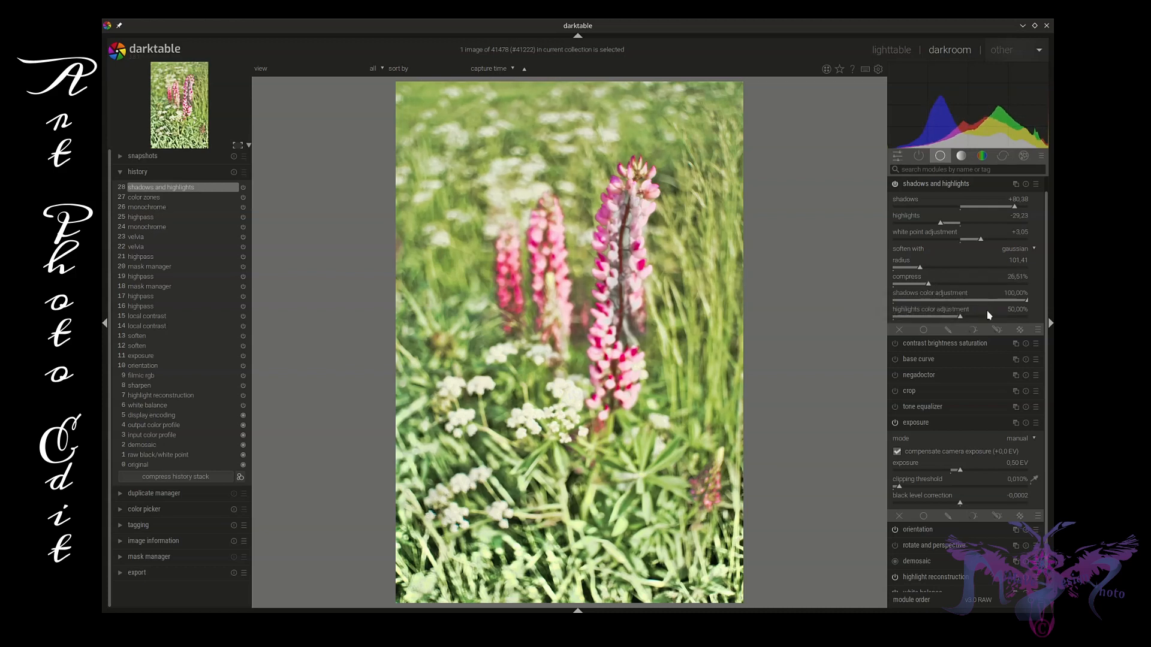
mouse_move(963, 320)
left_mouse_down()
mouse_move(1005, 323)
mouse_move(935, 320)
mouse_move(927, 287)
mouse_move(916, 288)
mouse_move(973, 288)
mouse_move(922, 287)
left_mouse_up()
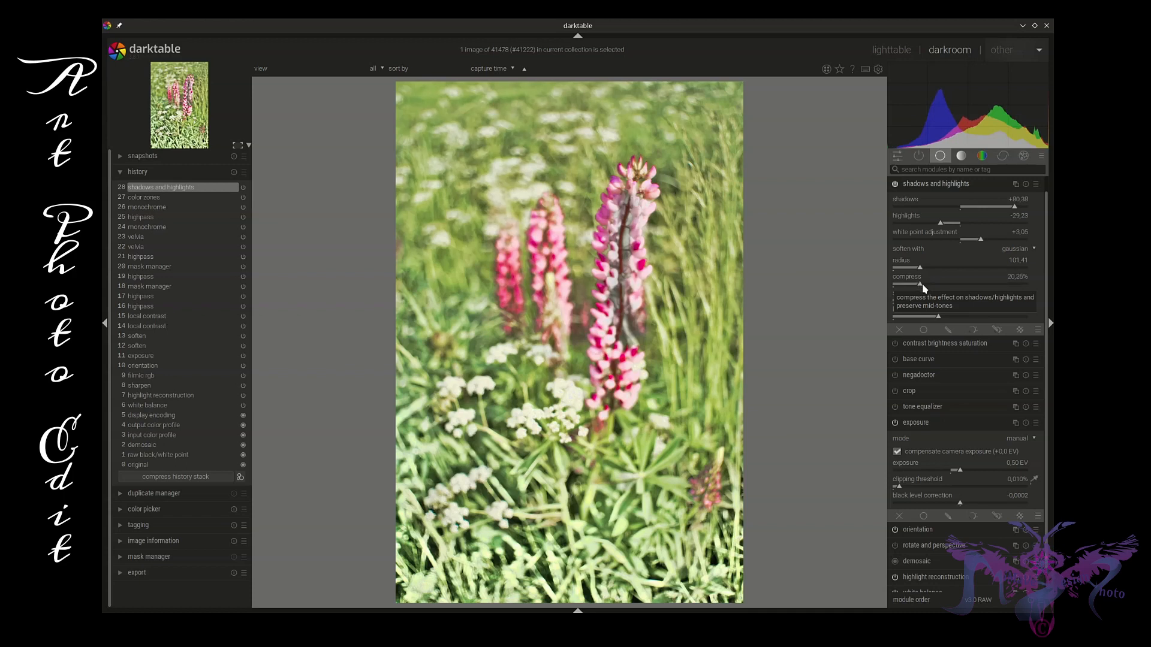
Restrict the shadows and highlights effect to darker tones with a parametric lightness mask fading out from 52 to 77
left_click(972, 329)
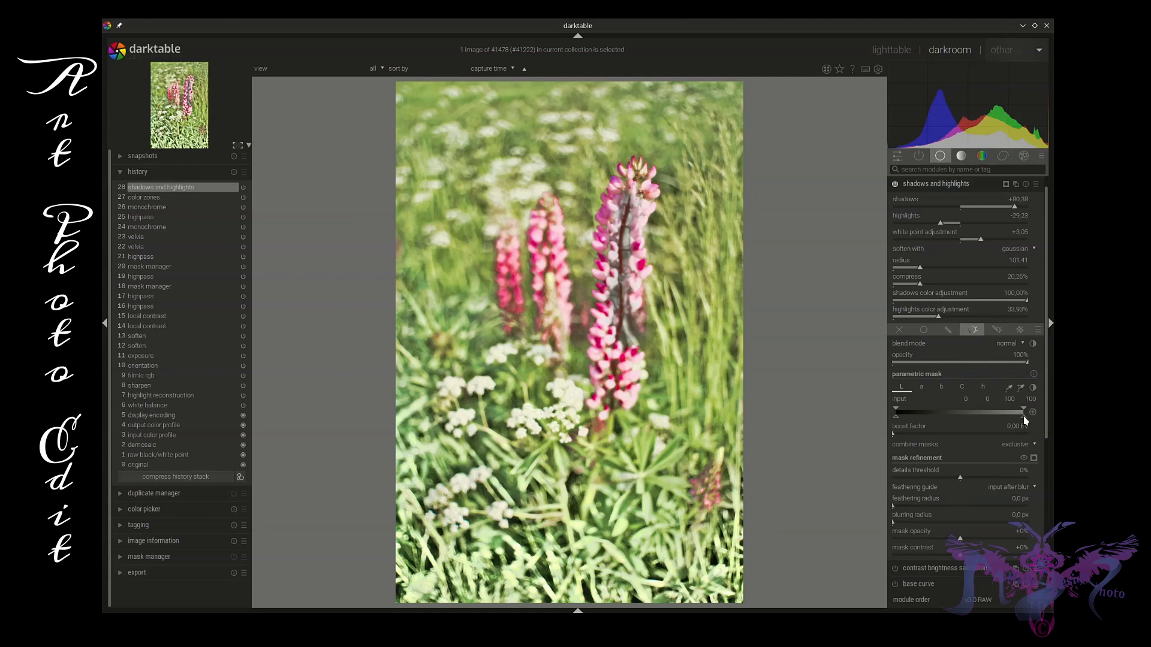
mouse_move(1023, 414)
left_mouse_down()
mouse_move(954, 416)
mouse_move(994, 415)
left_mouse_up()
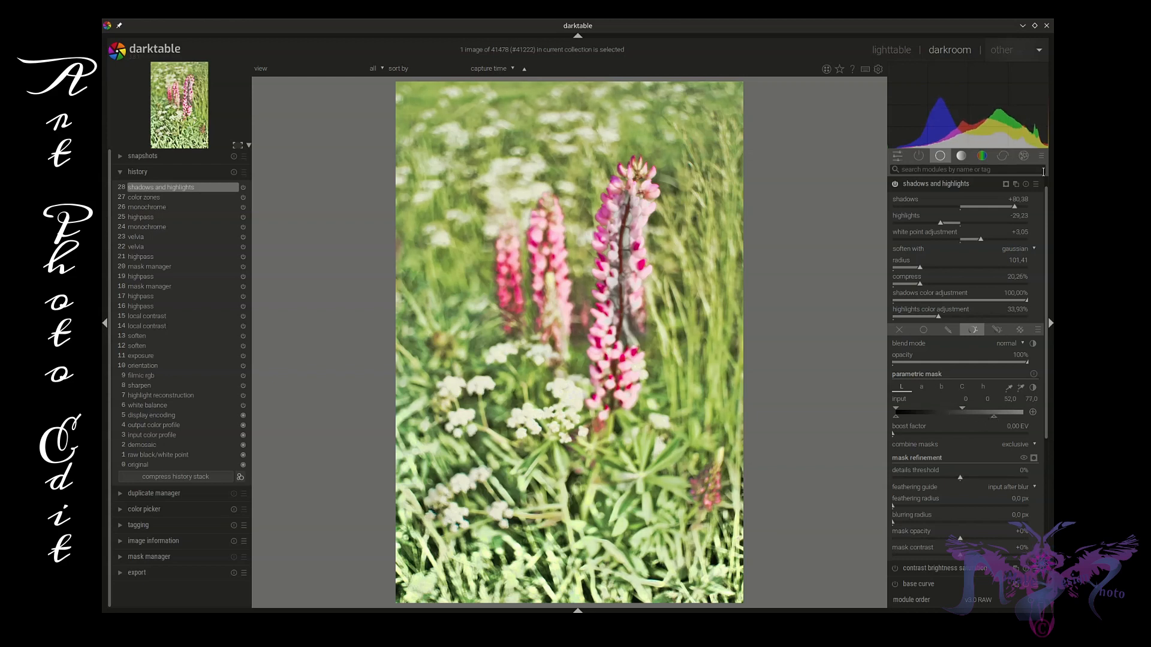
Duplicate the shadows and highlights instance, reset its lightness mask and restrict it to brighter tones fading in from 42 to 64
left_click(1016, 185)
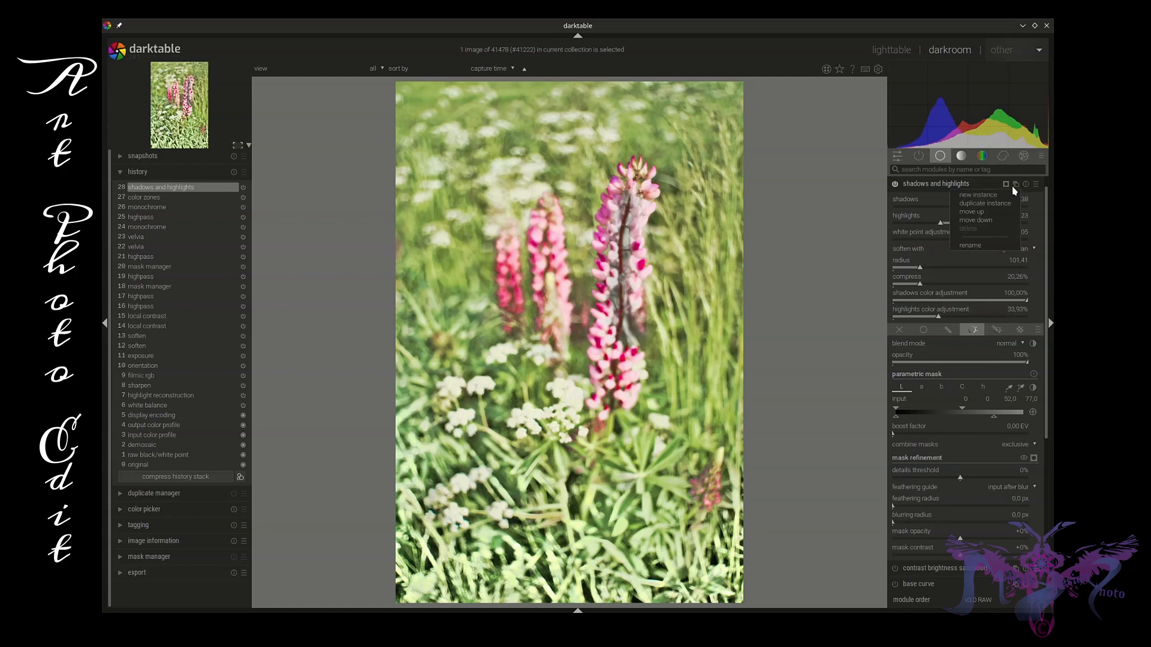
left_click(985, 203)
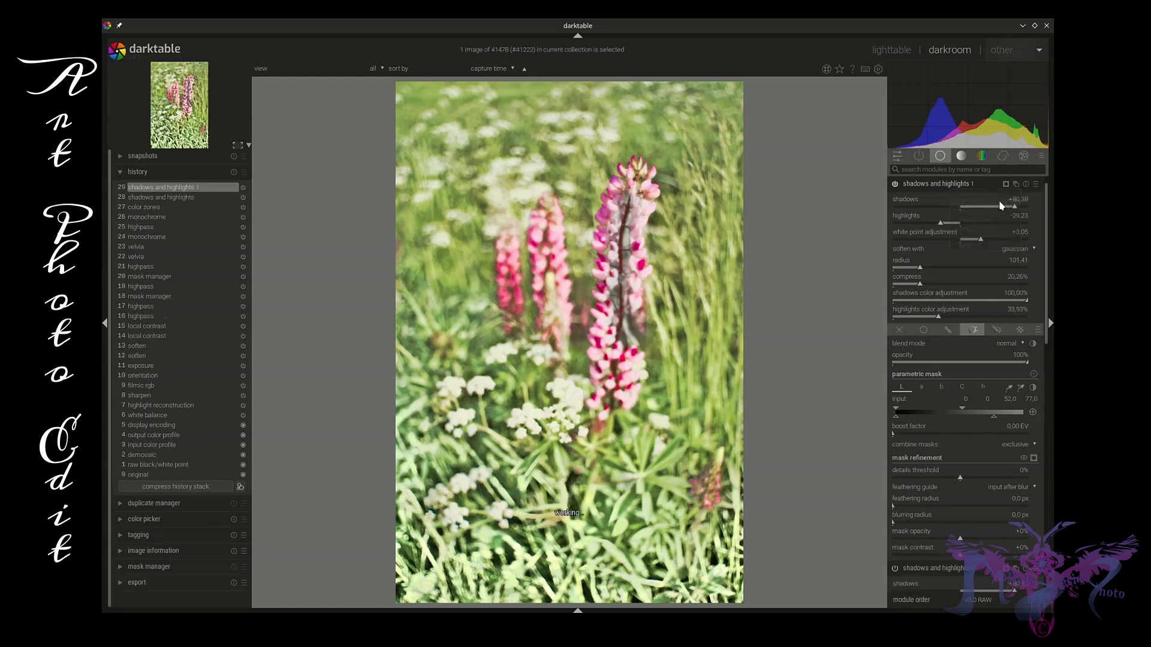
double_click(961, 412)
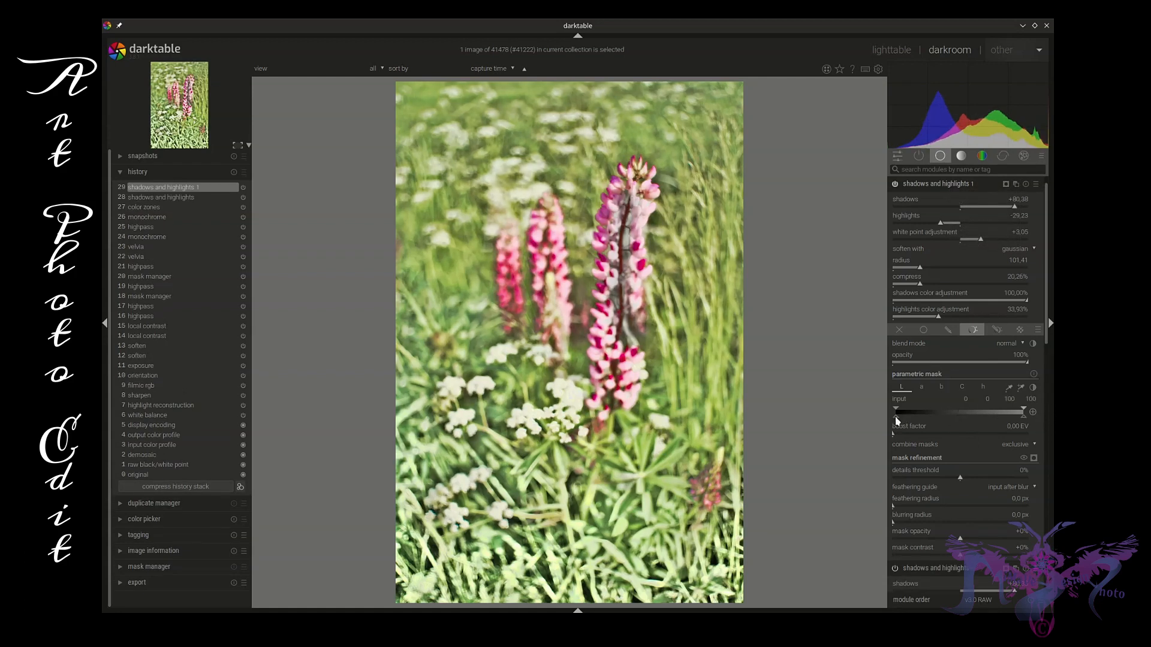
left_click_drag(895, 415, 948, 414)
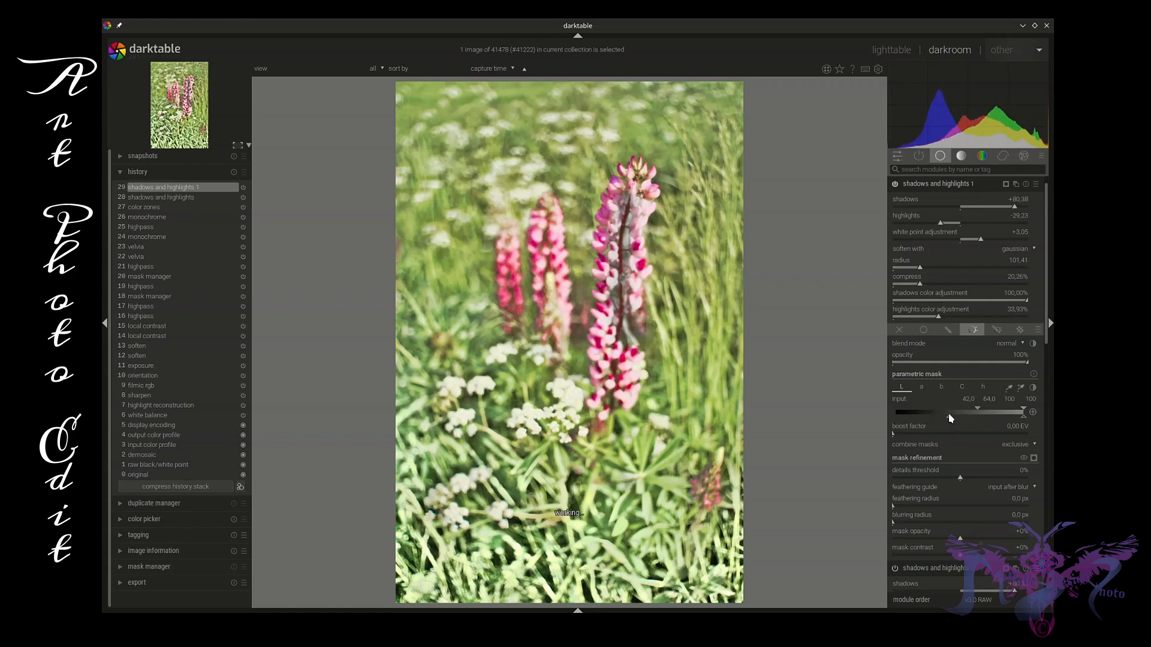
For the duplicate instance, set compress to about 80.4% and radius to about 238, and tighten the lightness mask's lower limits to 56 and 61
left_click_drag(931, 288, 1018, 289)
left_click_drag(922, 271, 949, 275)
mouse_move(976, 412)
left_mouse_down()
mouse_move(1004, 411)
mouse_move(909, 413)
mouse_move(967, 418)
left_mouse_up()
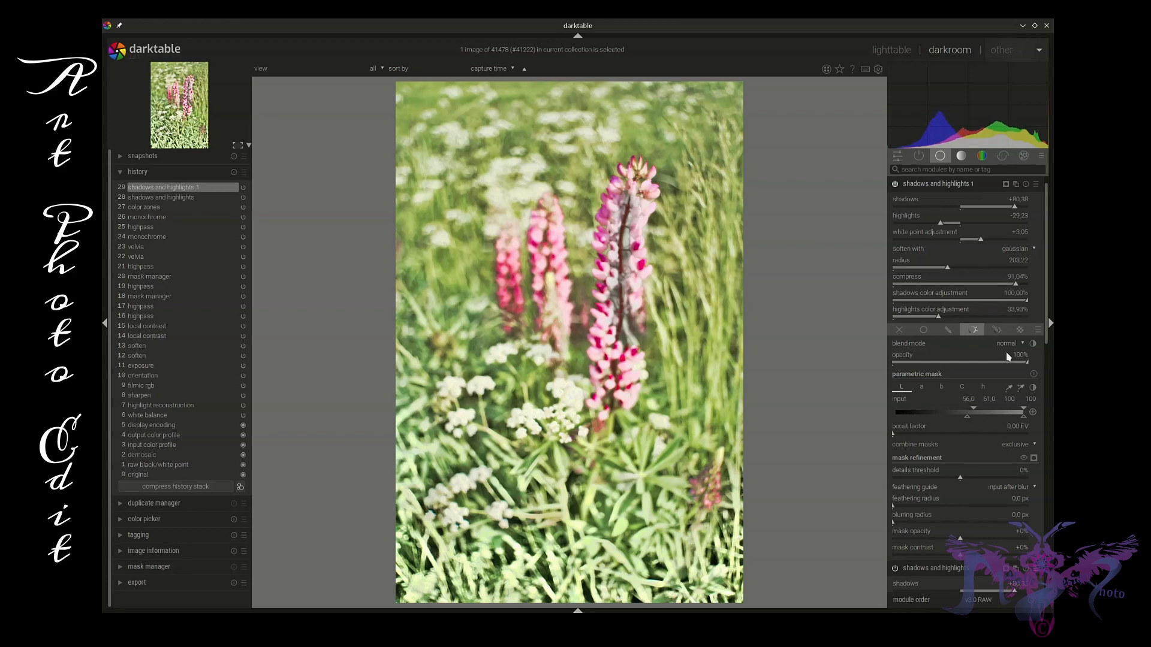
mouse_move(1018, 284)
left_mouse_down()
mouse_move(902, 270)
mouse_move(971, 272)
mouse_move(1011, 287)
mouse_move(1002, 288)
left_mouse_up()
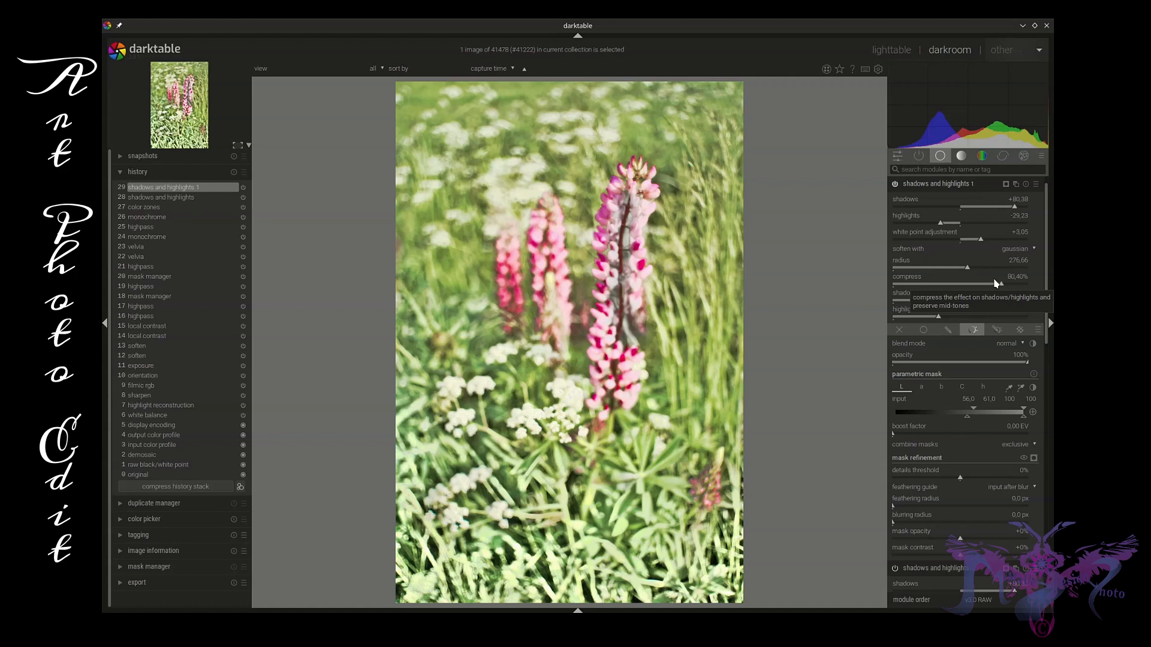
left_click(964, 268)
mouse_move(963, 269)
left_mouse_down()
mouse_move(924, 271)
mouse_move(952, 275)
left_mouse_up()
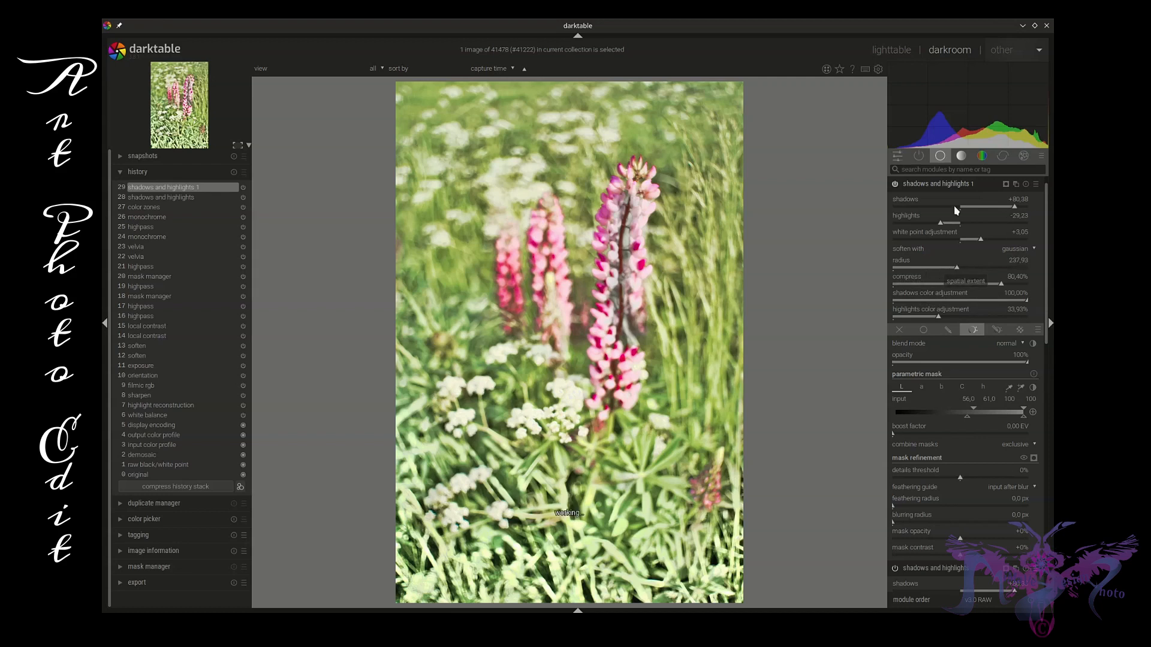
Collapse both shadows and highlights instances and compare the photo with the duplicate instance switched off and on
left_click(956, 185)
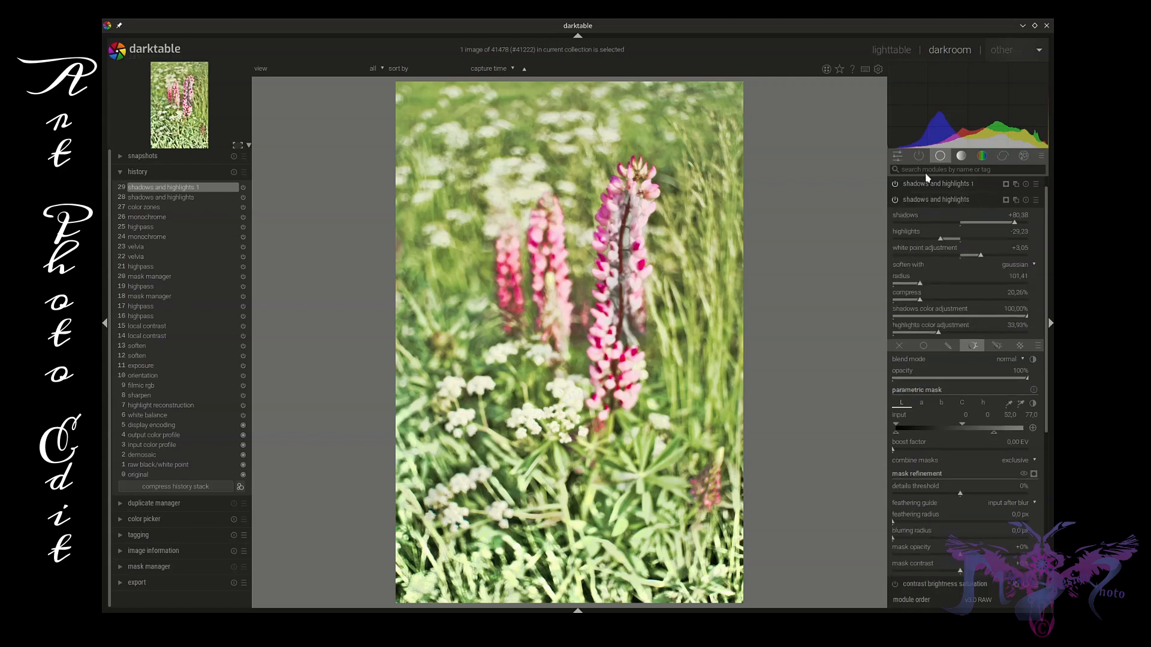
left_click(921, 201)
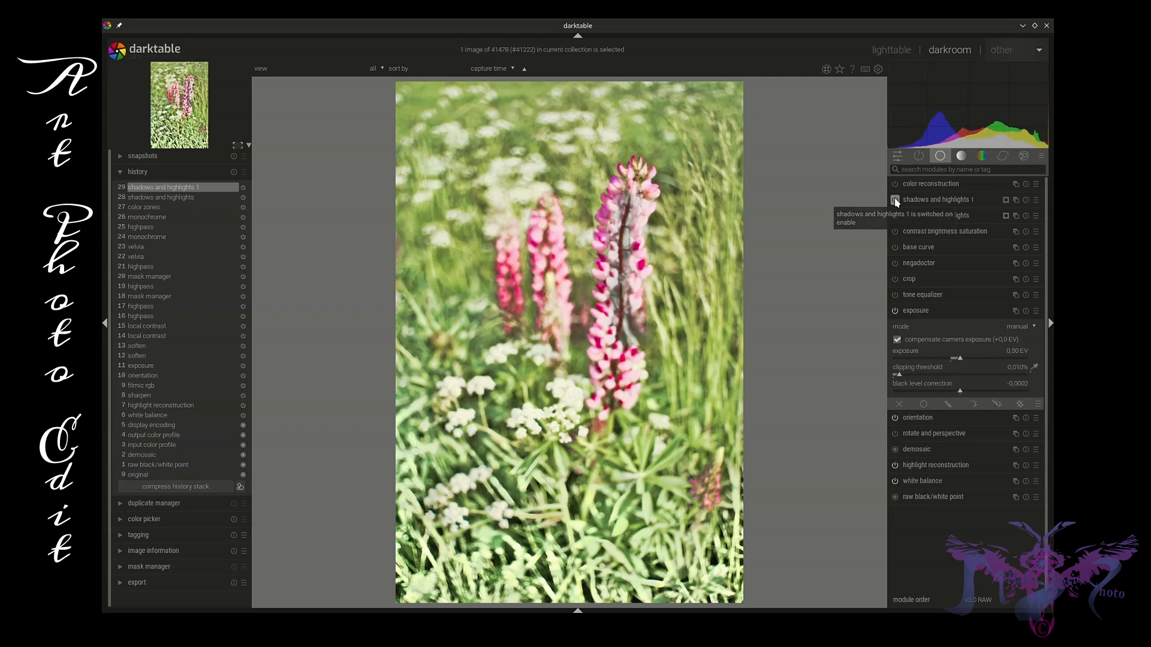
left_click(896, 200)
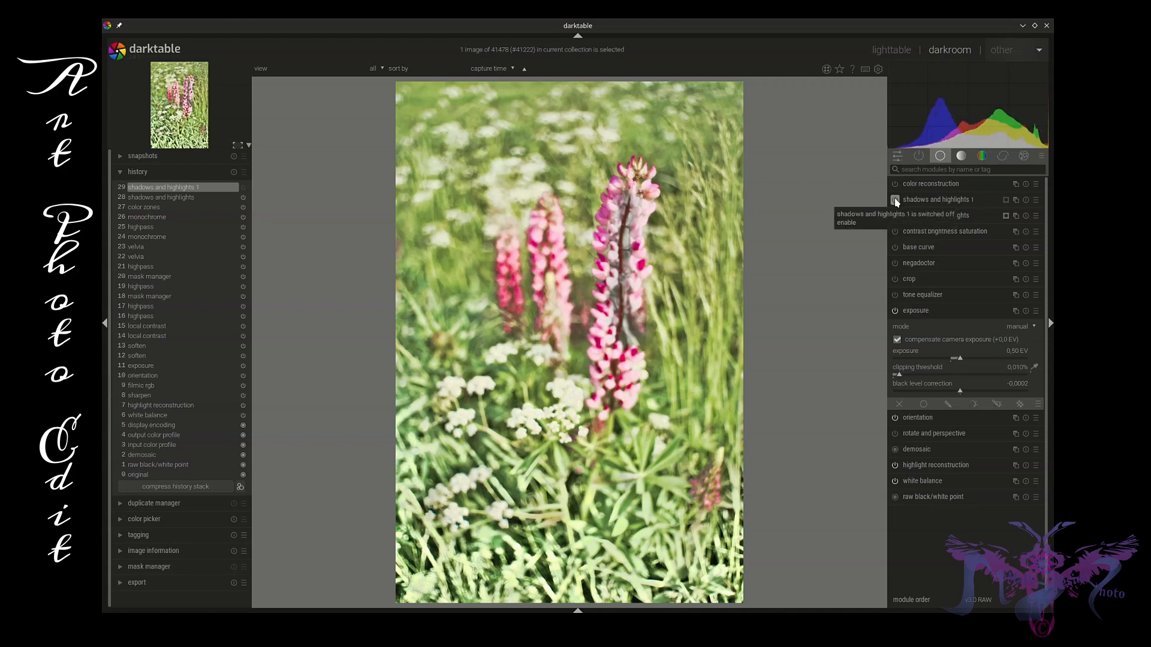
left_click(896, 200)
left_click(896, 200)
left_click(895, 200)
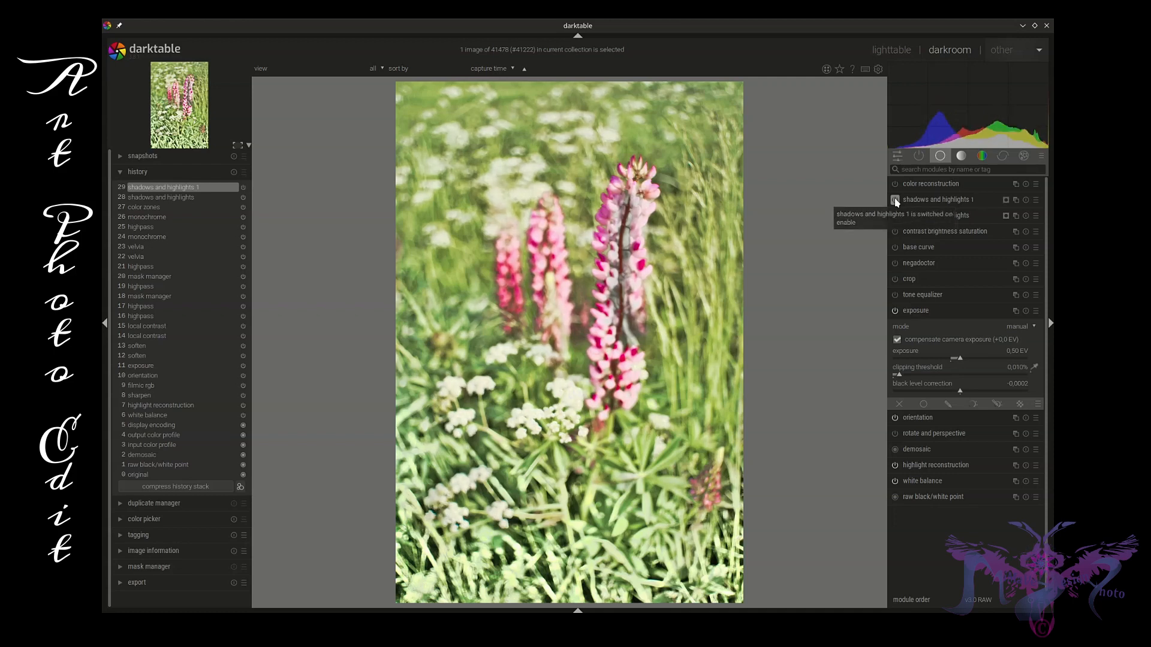
left_click(896, 200)
left_click(895, 201)
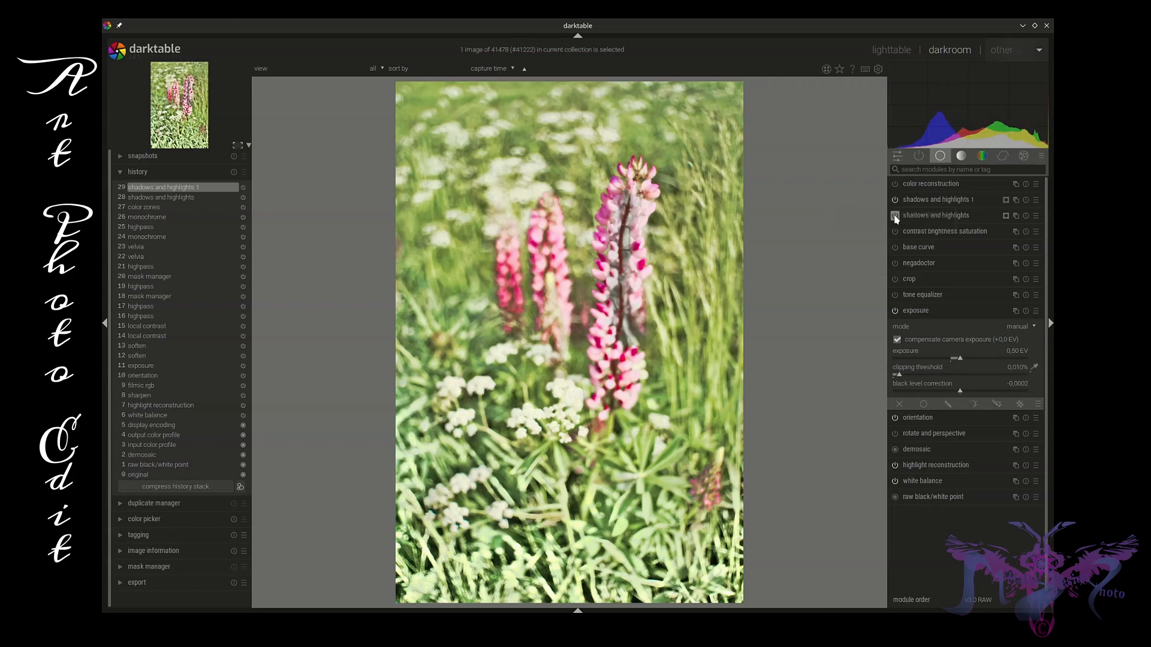
Compare the photo with the original shadows and highlights instance switched off and on, leaving it enabled
left_click(896, 217)
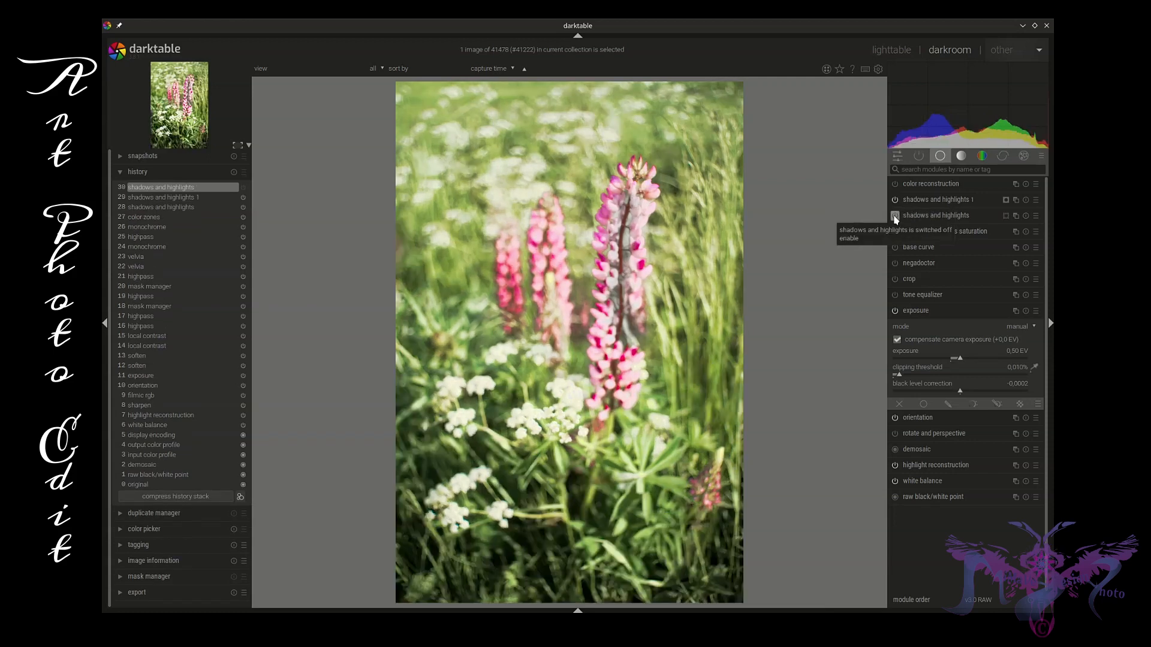
left_click(896, 217)
left_click(895, 217)
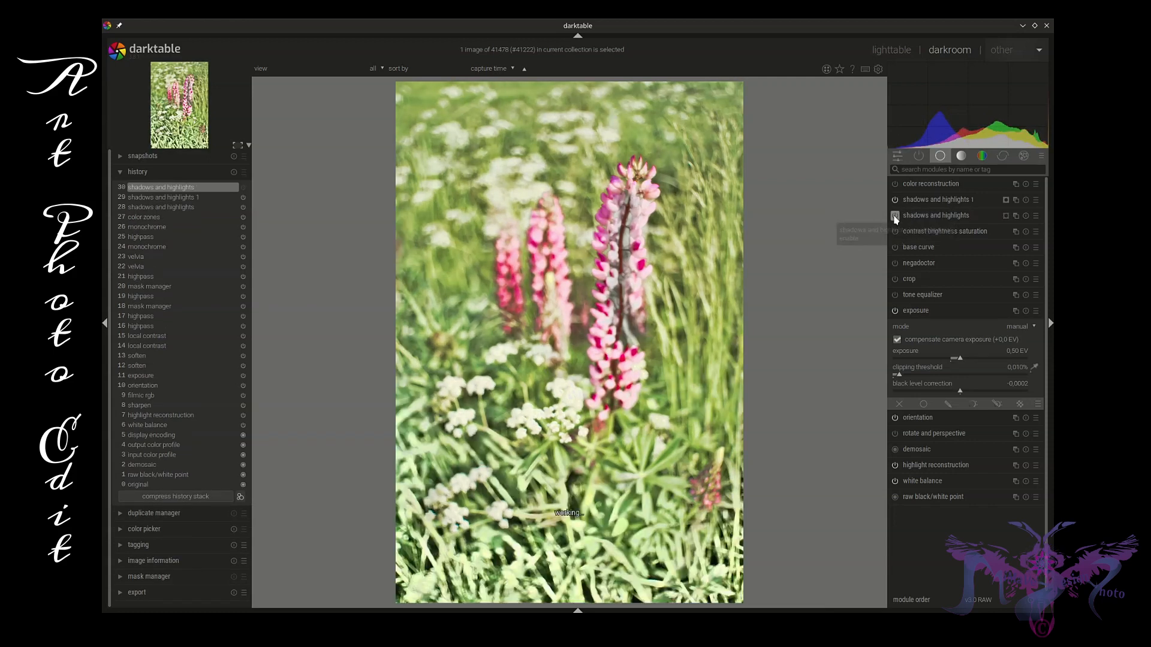
left_click(895, 216)
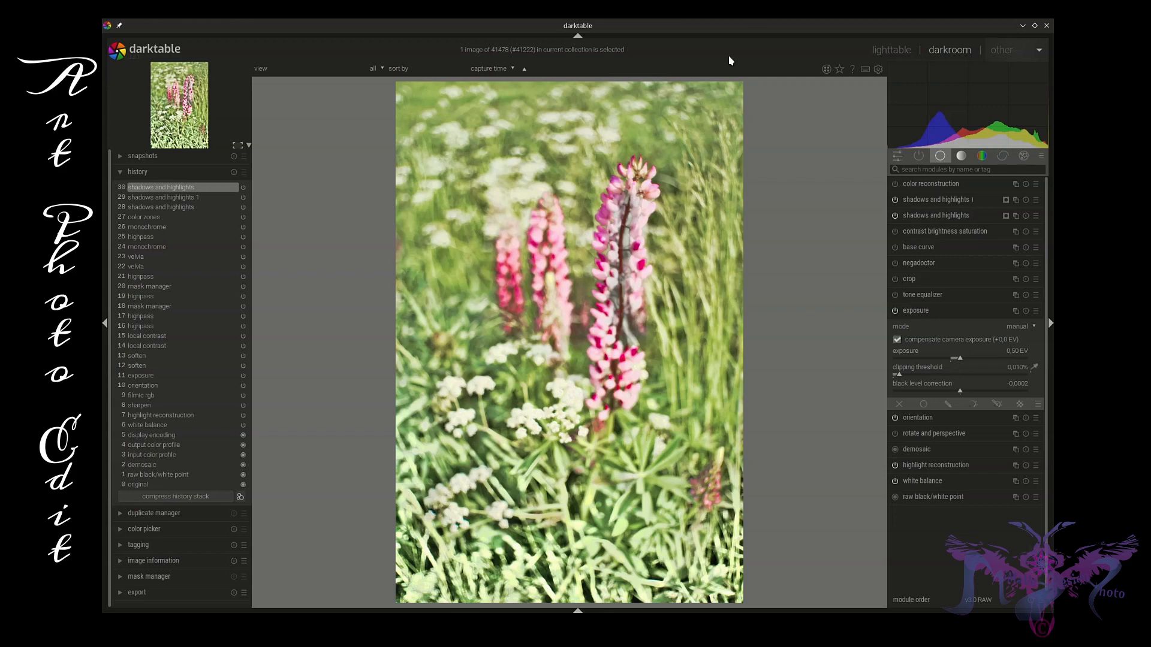
Collapse the exposure module and raise the saturation to about 0.89 in contrast brightness saturation
left_click(956, 310)
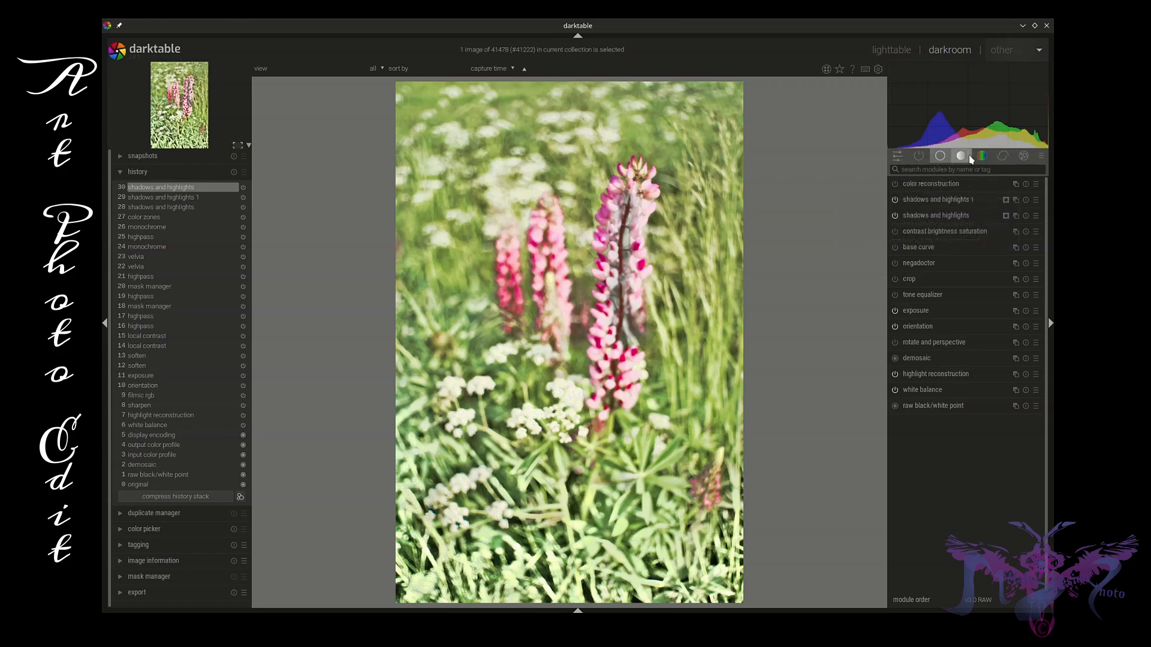
left_click(946, 231)
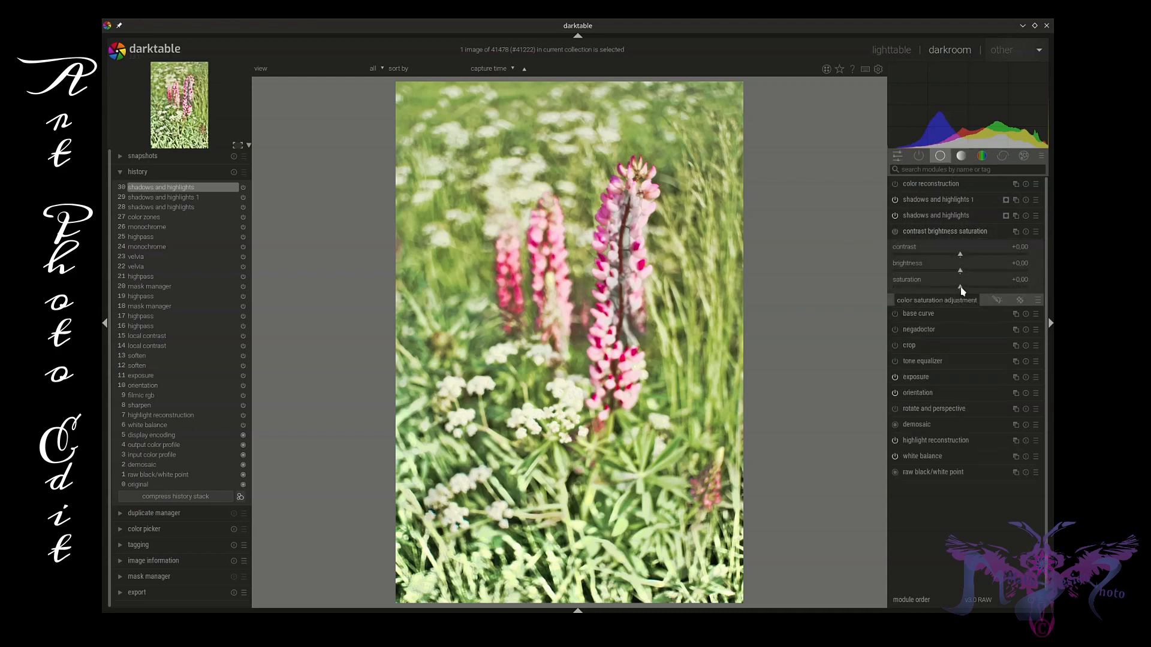
left_click_drag(961, 287, 1007, 285)
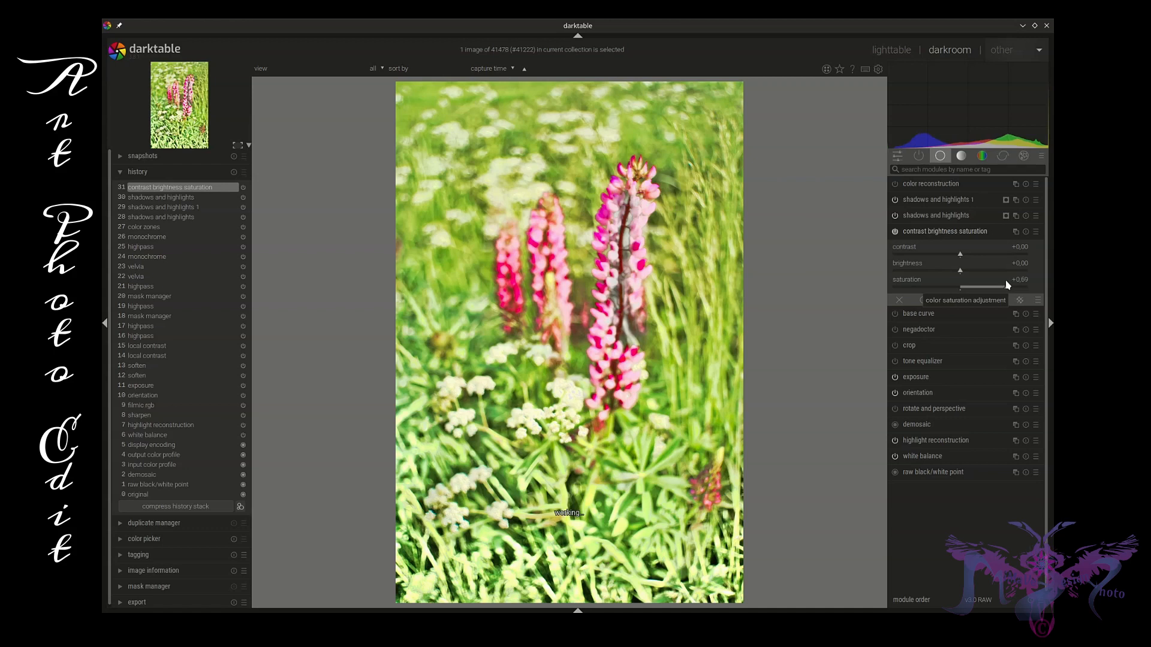
Split-tone the photo with color correction, shifting the highlights slightly toward blue-violet and the shadows toward yellow-brown
left_click(982, 157)
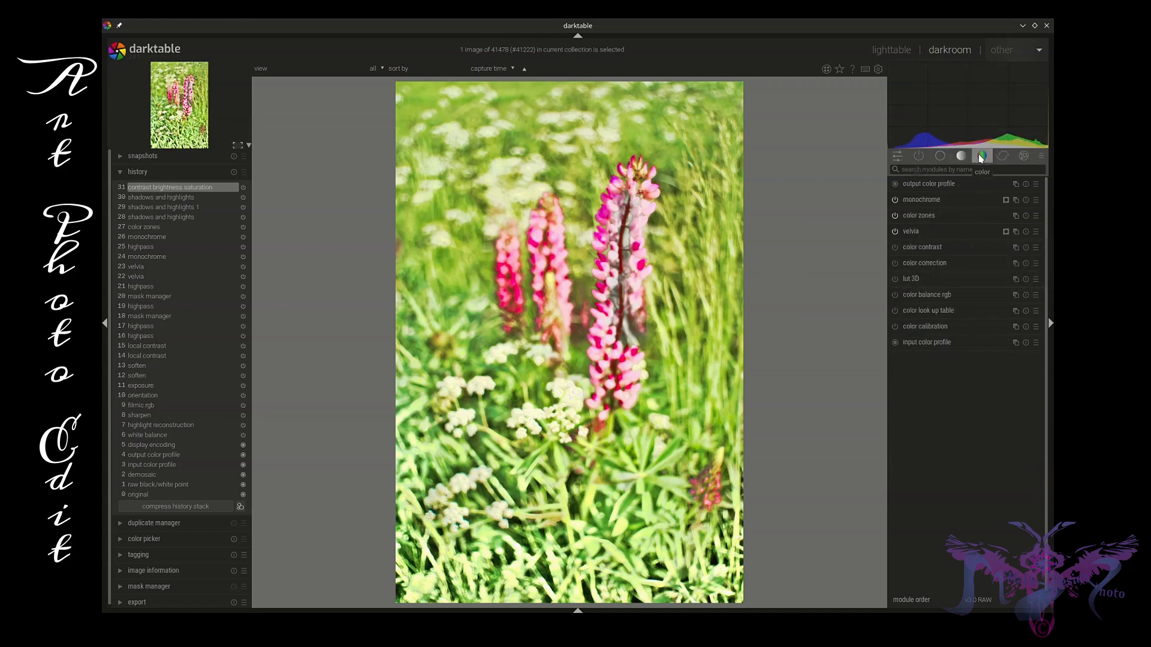
left_click(930, 264)
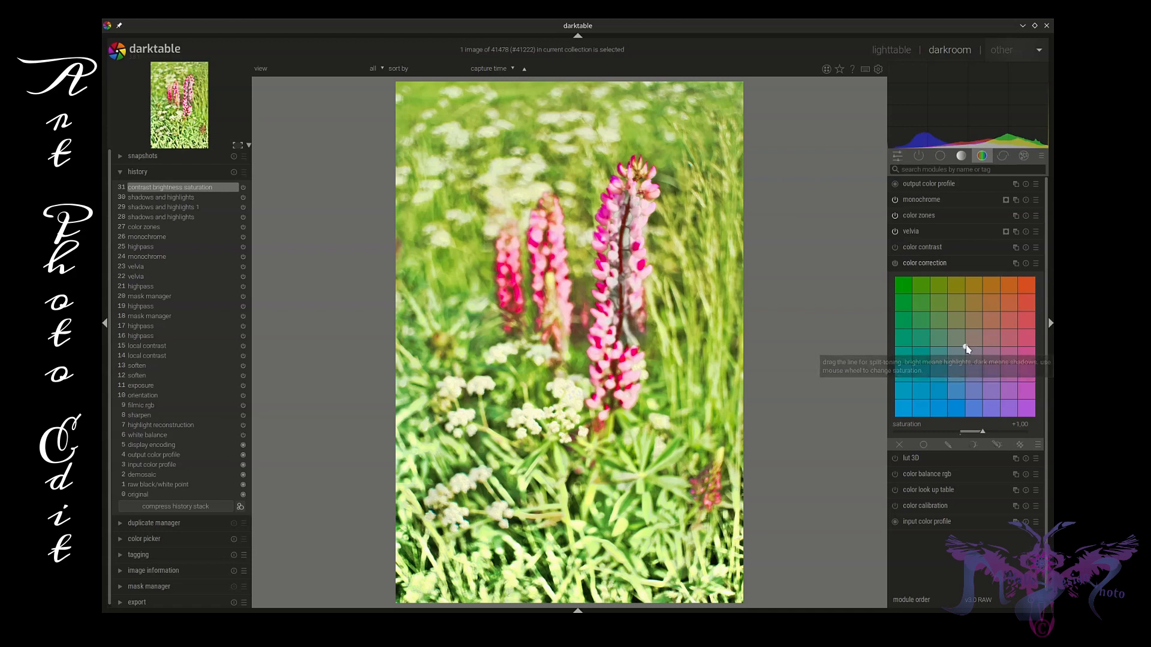
left_click_drag(967, 348, 972, 371)
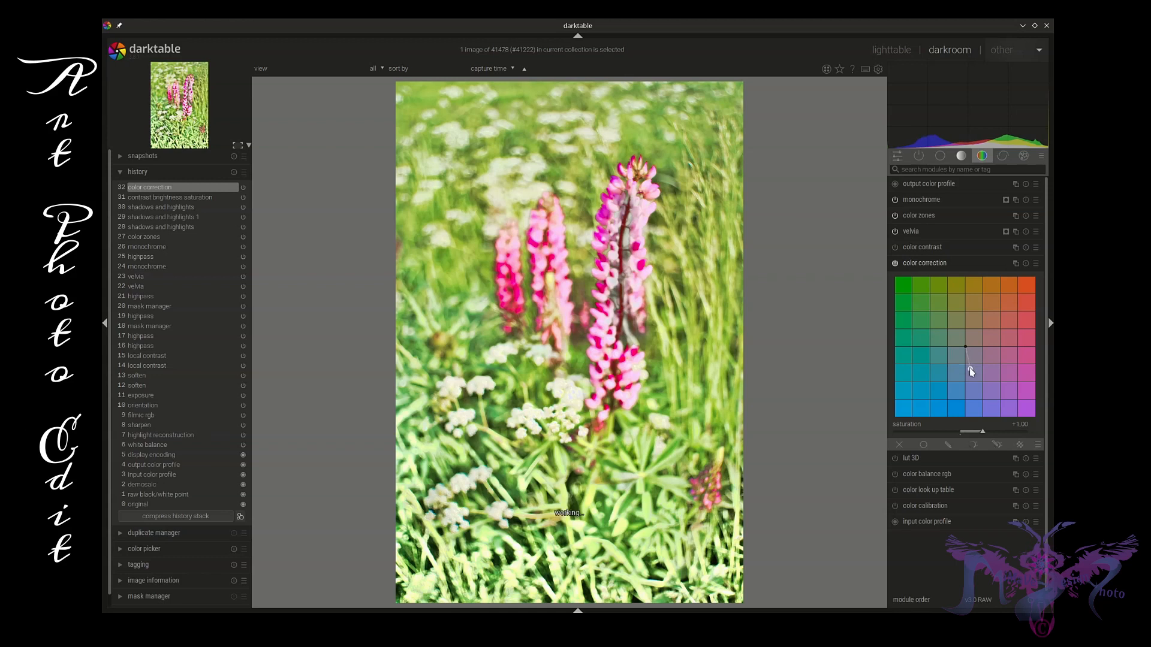
left_click_drag(967, 350, 972, 316)
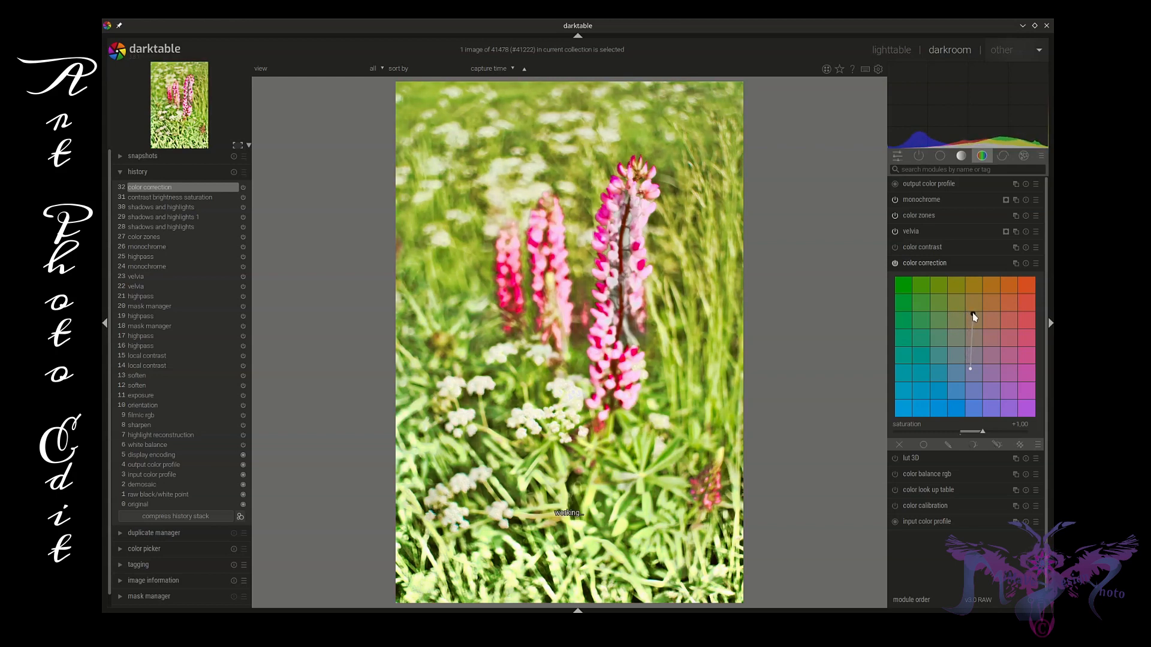
left_click_drag(970, 316, 962, 318)
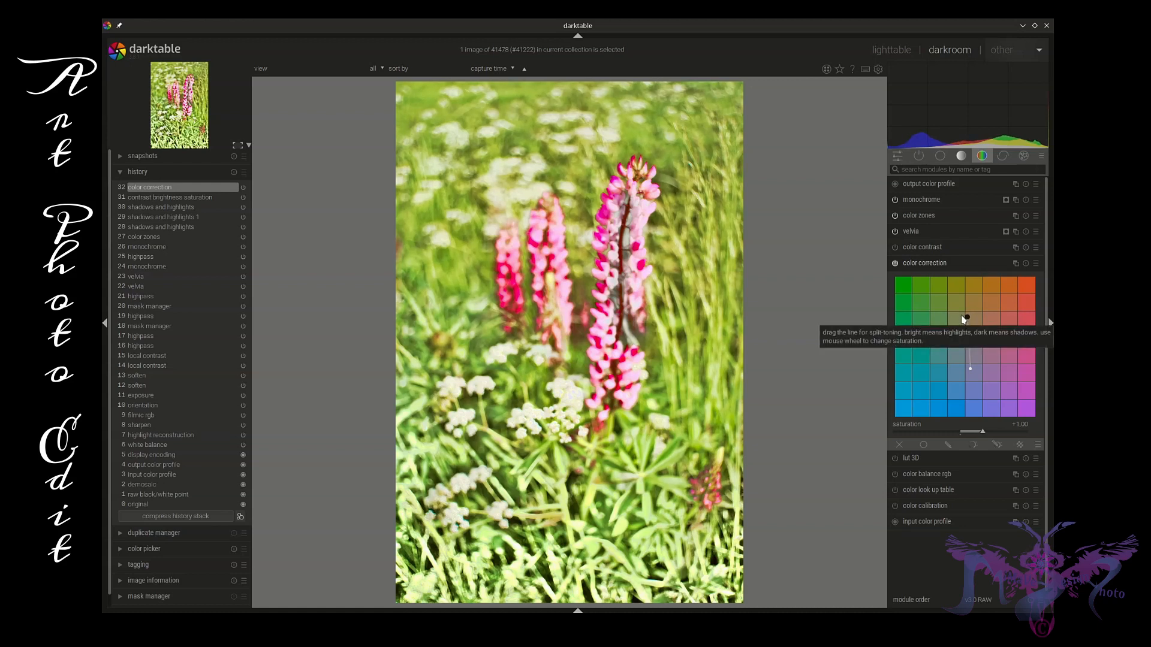
Compare the photo with color correction switched off and on, leaving it enabled
left_click(896, 263)
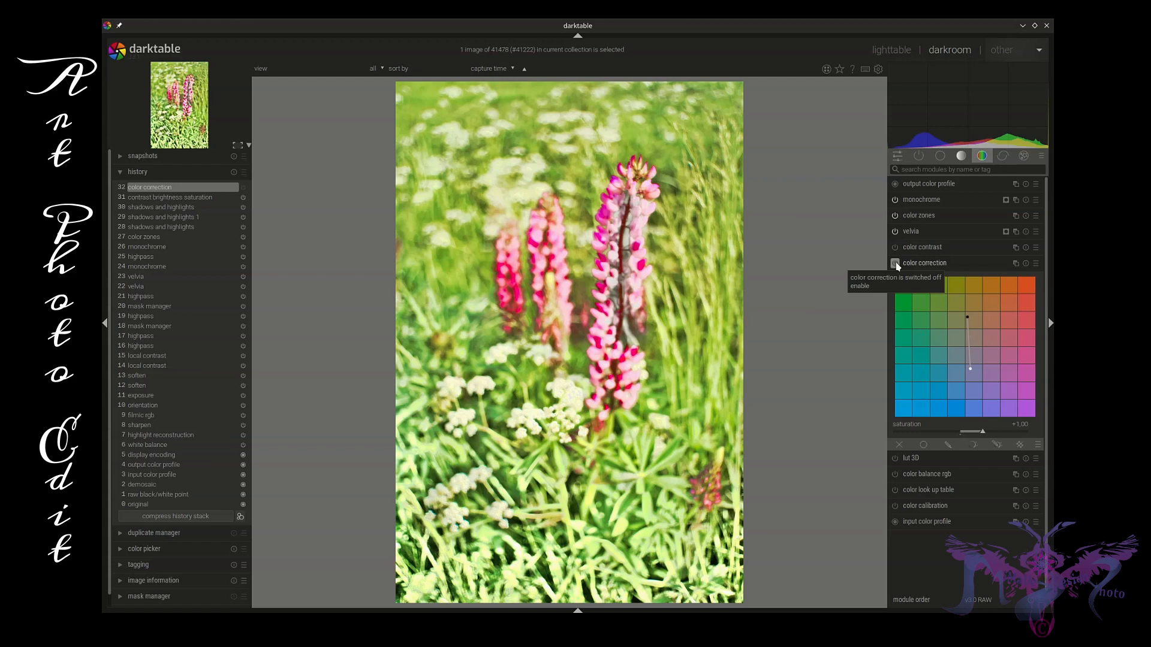
left_click(896, 263)
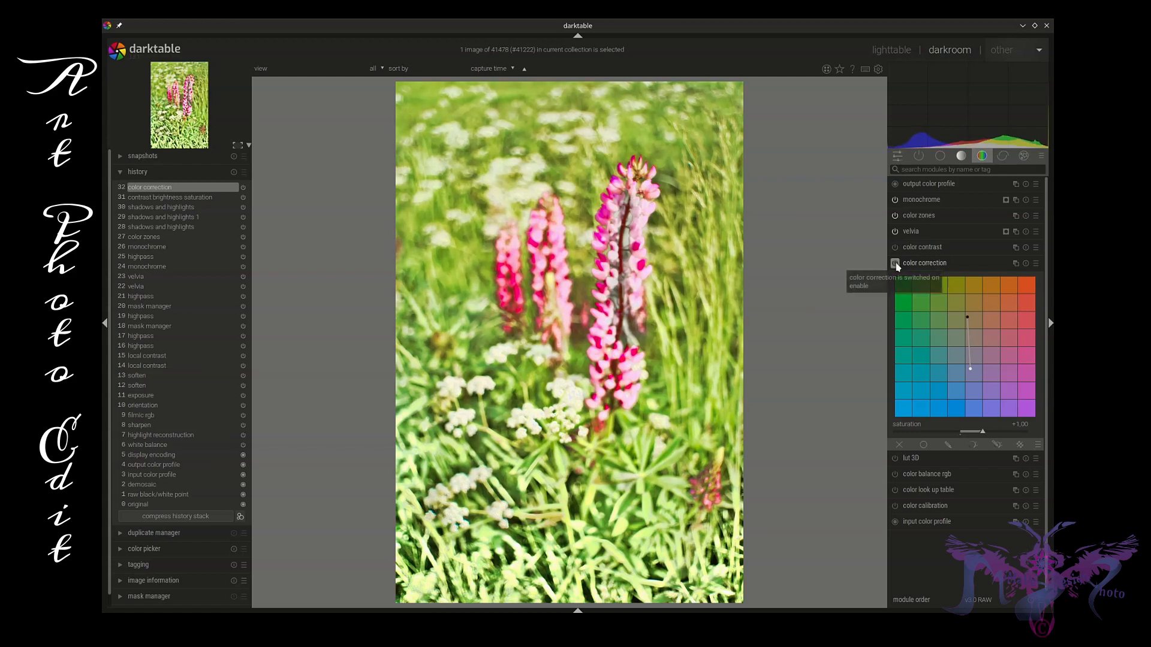
left_click(895, 263)
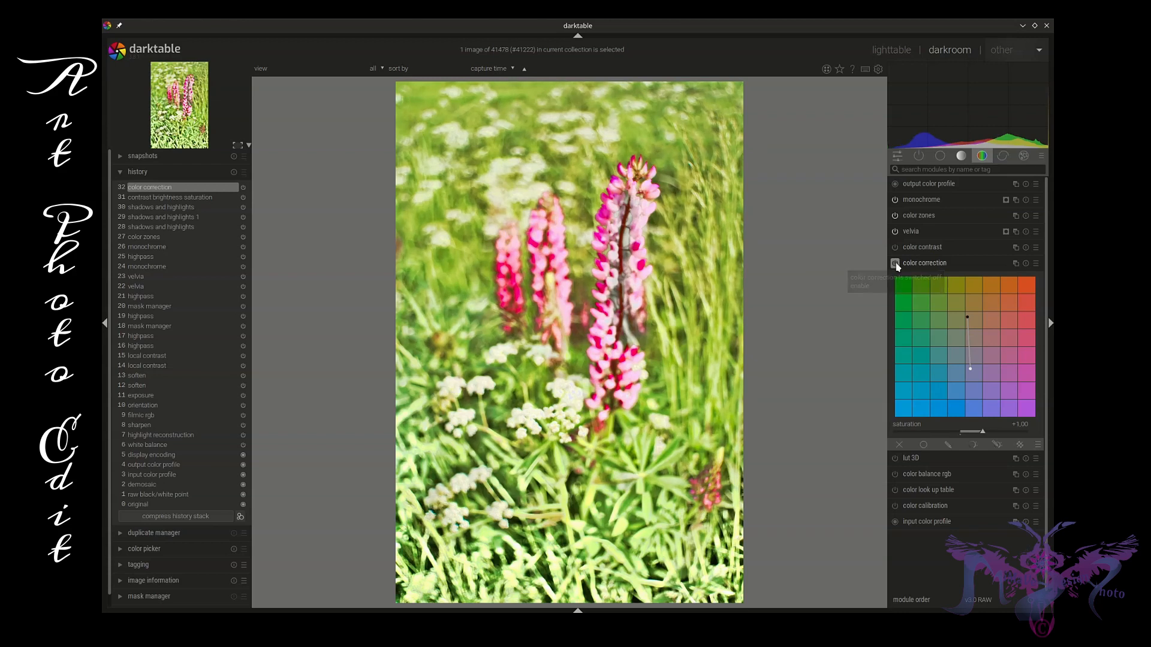
left_click(896, 265)
left_click(896, 264)
left_click(896, 264)
Push the color correction highlights further toward cyan-blue and the shadows toward orange-brown, and enable a parametric mask for the module
left_click_drag(970, 370, 947, 391)
left_click_drag(958, 322, 979, 311)
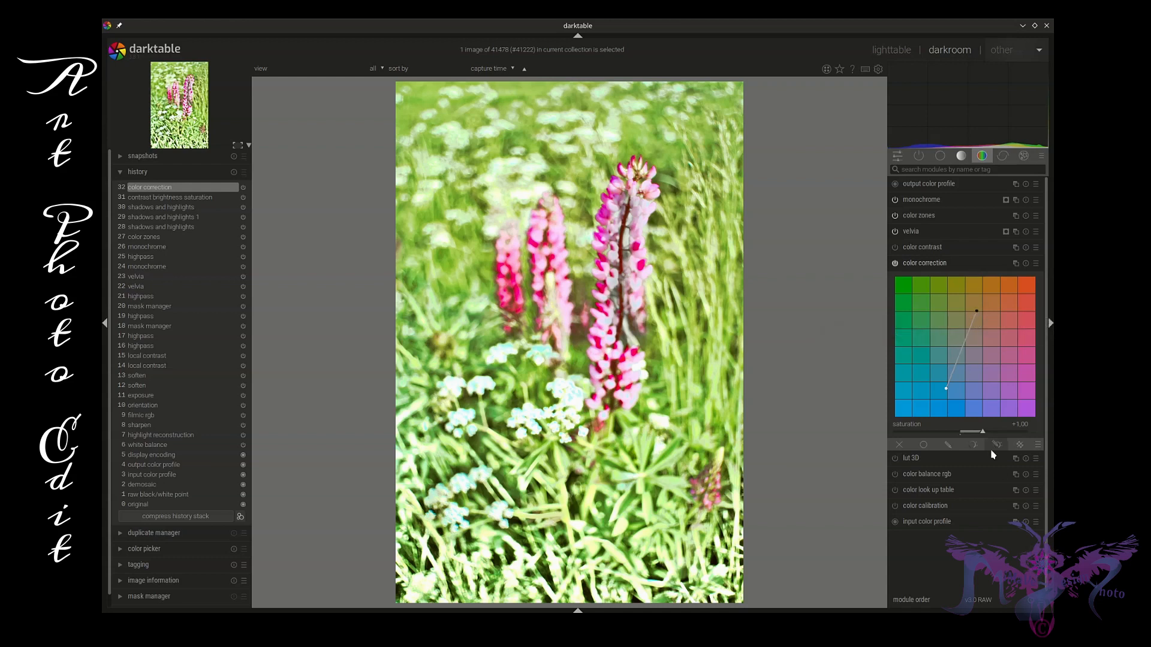
left_click(974, 446)
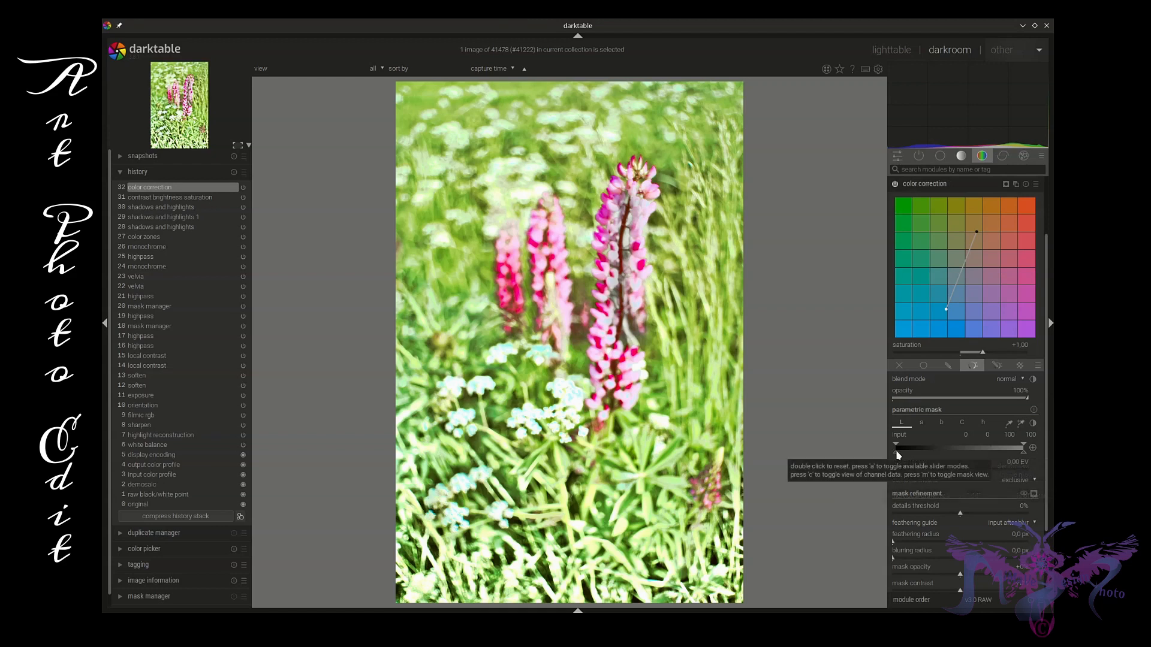
Narrow the color correction mask's lightness input range to about 7, 29, 43 and 59
mouse_move(898, 455)
left_mouse_down()
mouse_move(941, 454)
mouse_move(923, 454)
left_mouse_up()
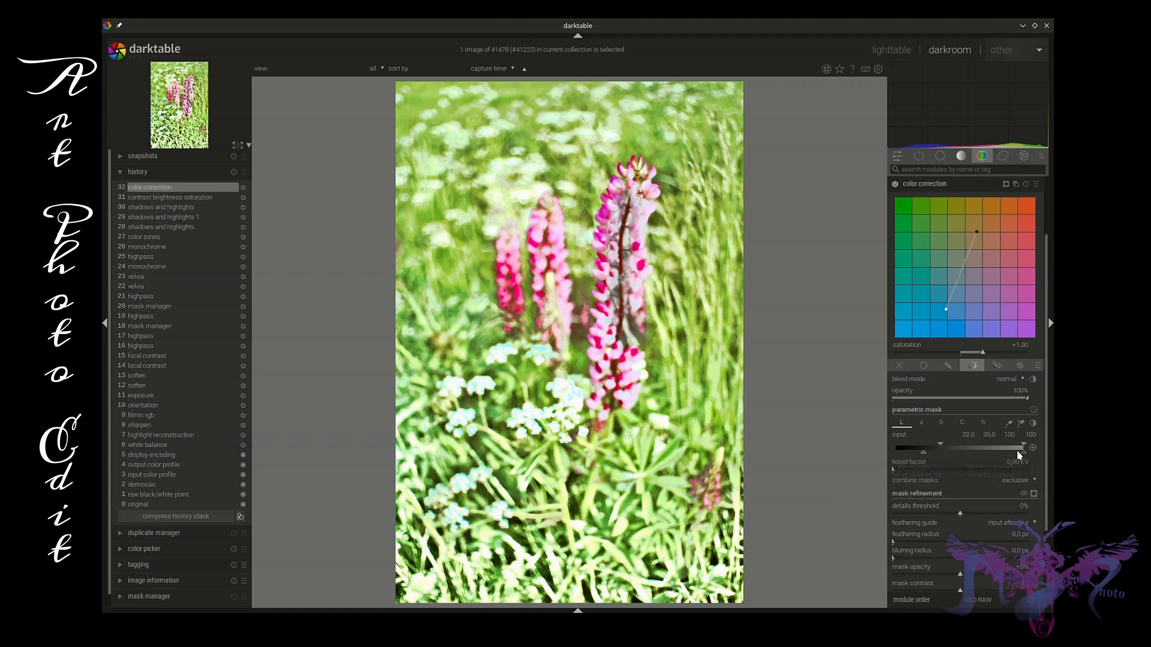
mouse_move(1024, 456)
left_mouse_down()
mouse_move(903, 453)
mouse_move(926, 444)
mouse_move(1018, 454)
left_mouse_up()
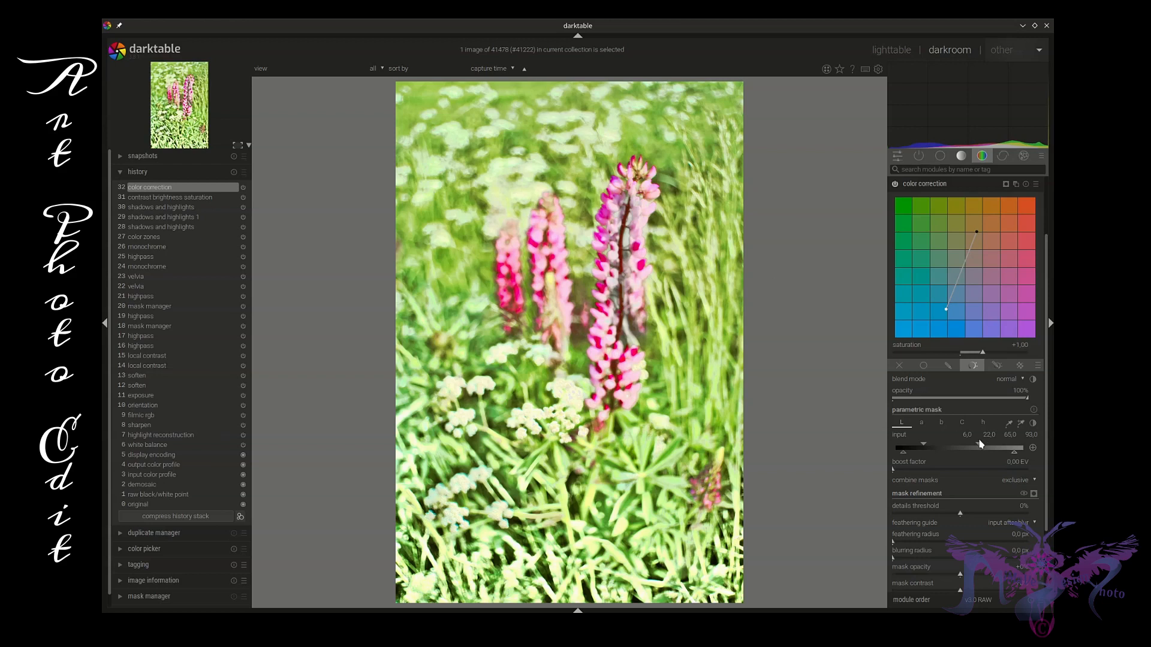
left_click_drag(978, 447, 944, 447)
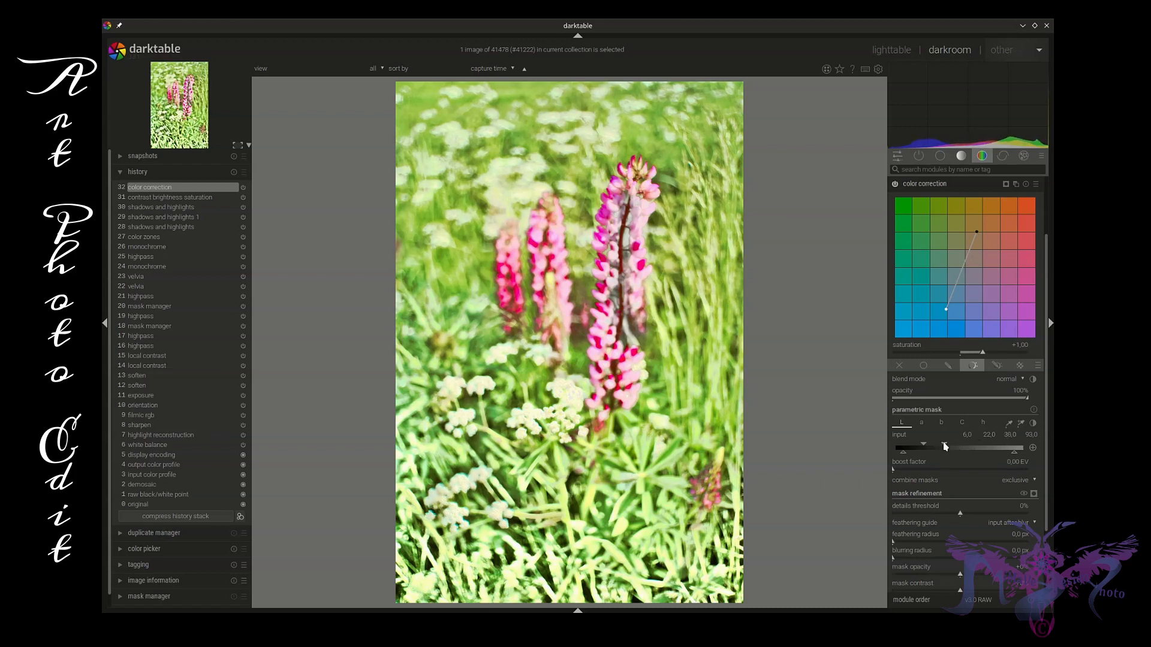
left_click_drag(1016, 454, 934, 446)
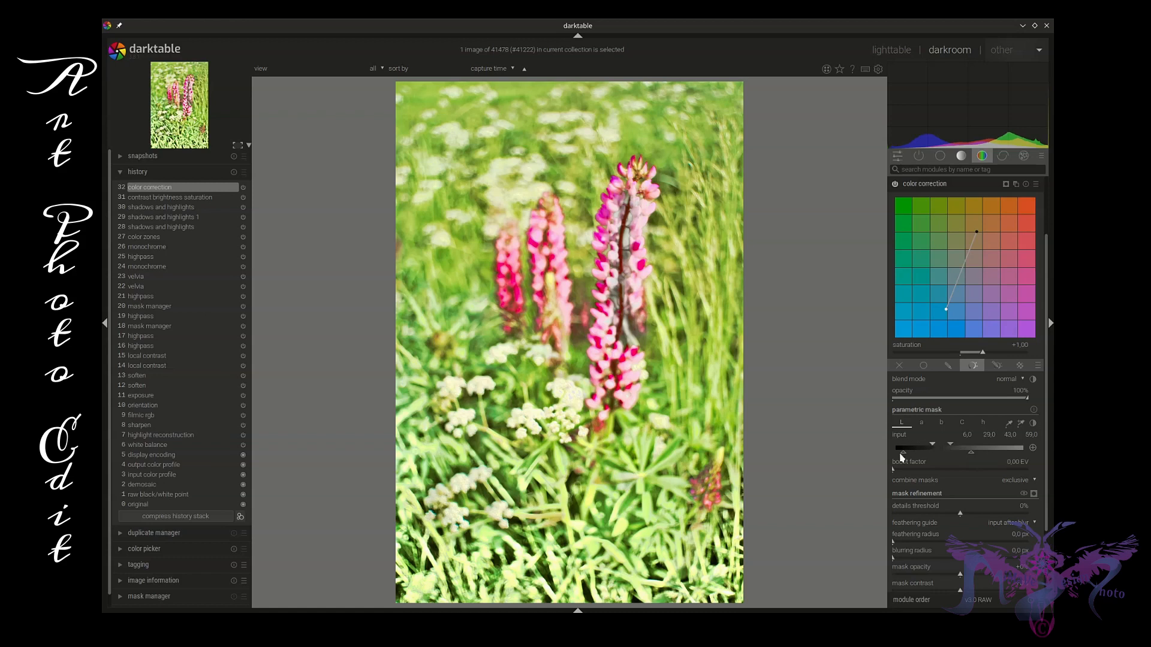
mouse_move(902, 457)
left_mouse_down()
mouse_move(924, 460)
mouse_move(897, 454)
left_mouse_up()
Compare the photo with the masked color correction switched off and on, leaving it enabled
left_click(895, 184)
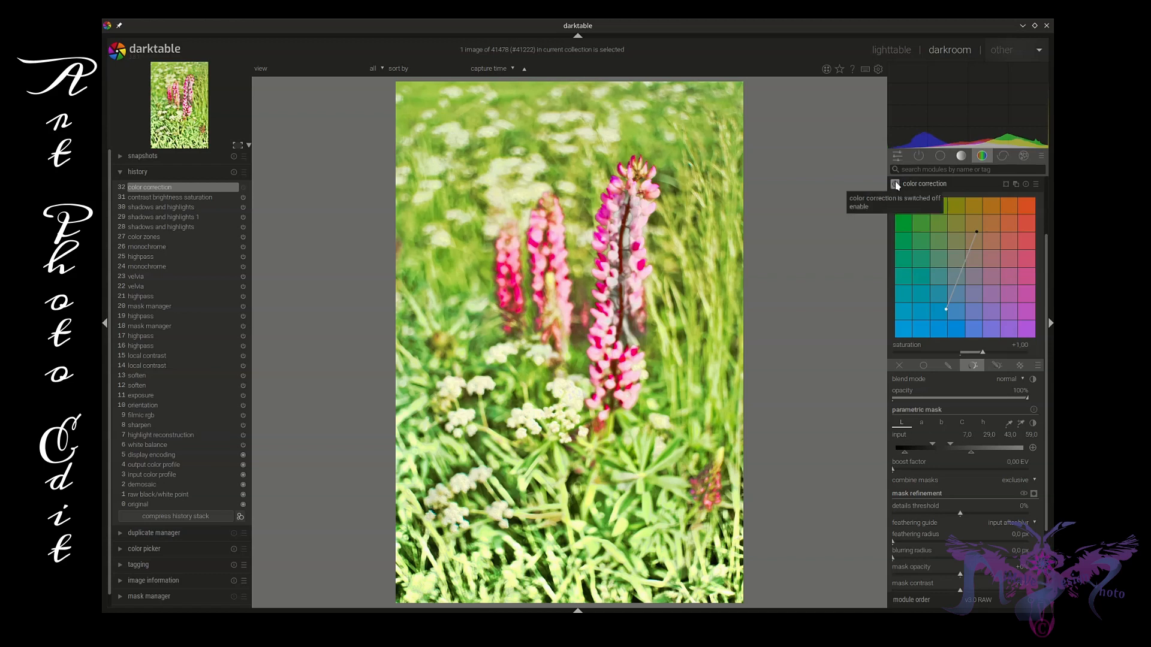
left_click(895, 185)
left_click(895, 185)
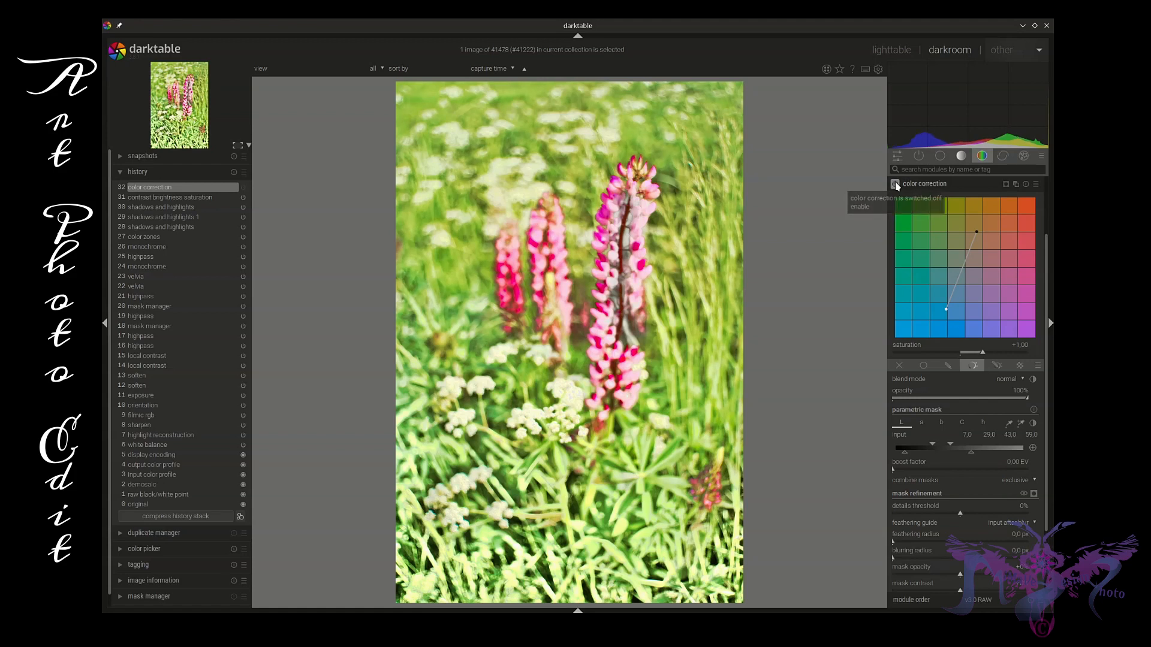
left_click(895, 185)
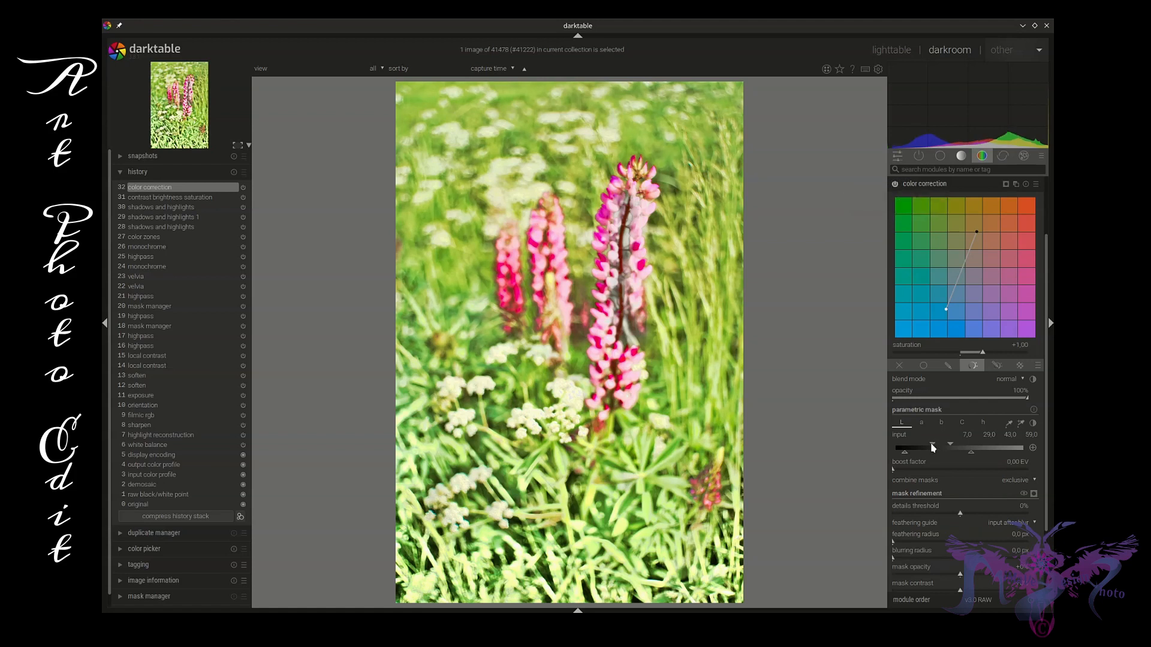
Invert the lightness mask's polarity and set its input range to about 11, 22, 86 and 100
left_click_drag(934, 446, 894, 455)
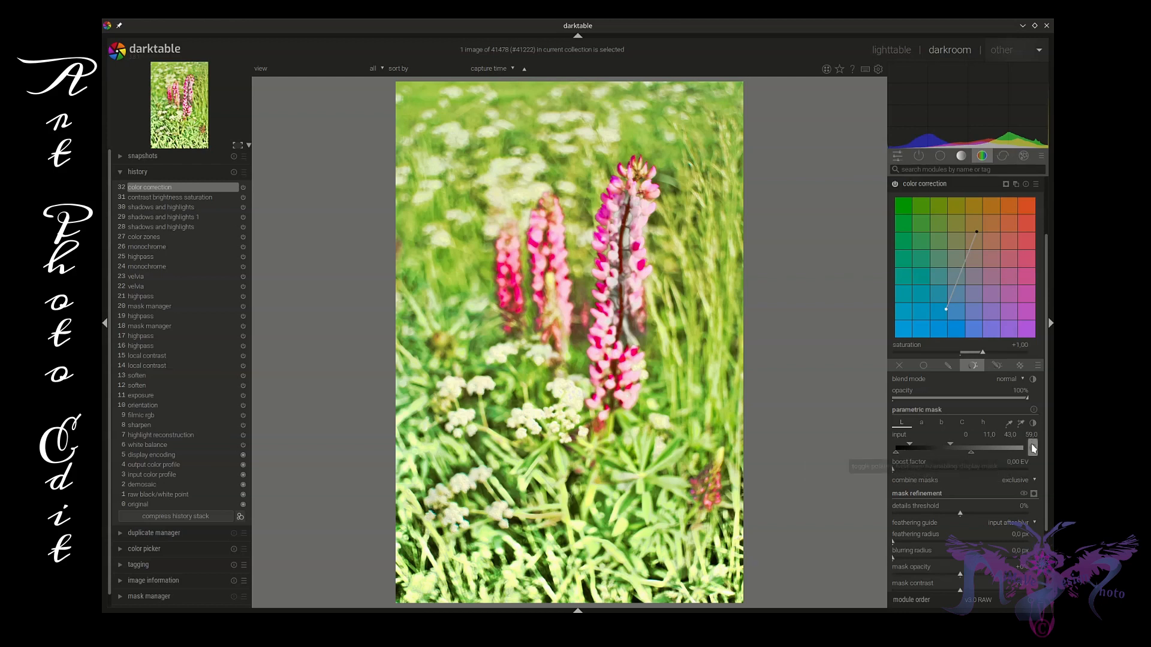
left_click(1033, 448)
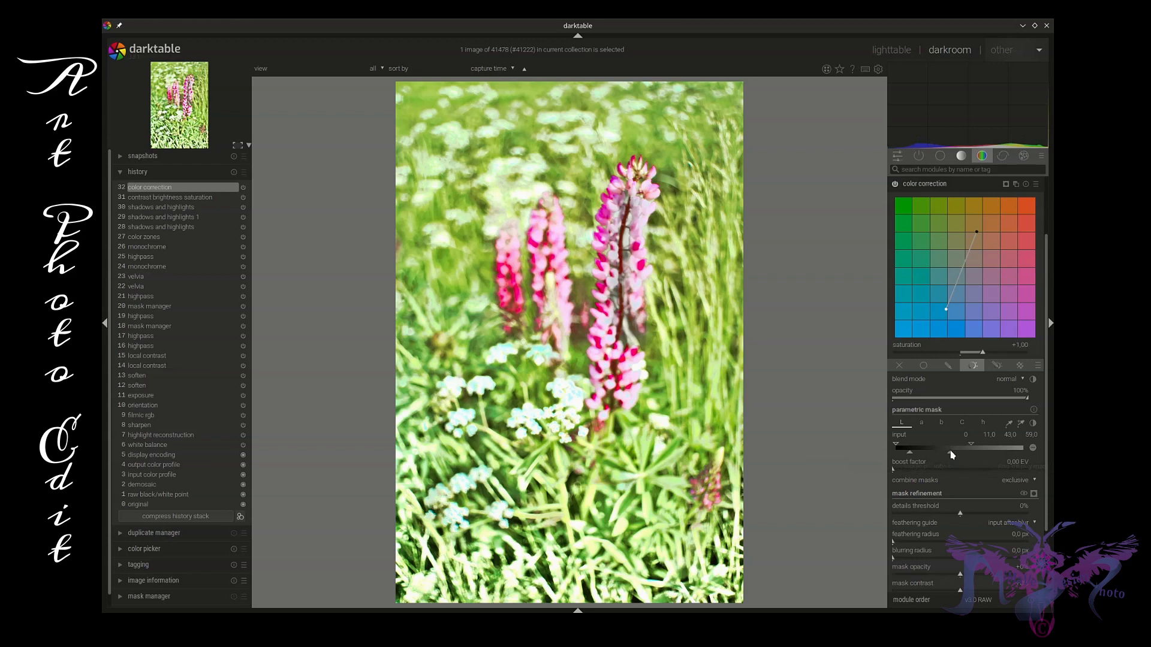
mouse_move(953, 455)
left_mouse_down()
mouse_move(1027, 456)
mouse_move(1002, 457)
left_mouse_up()
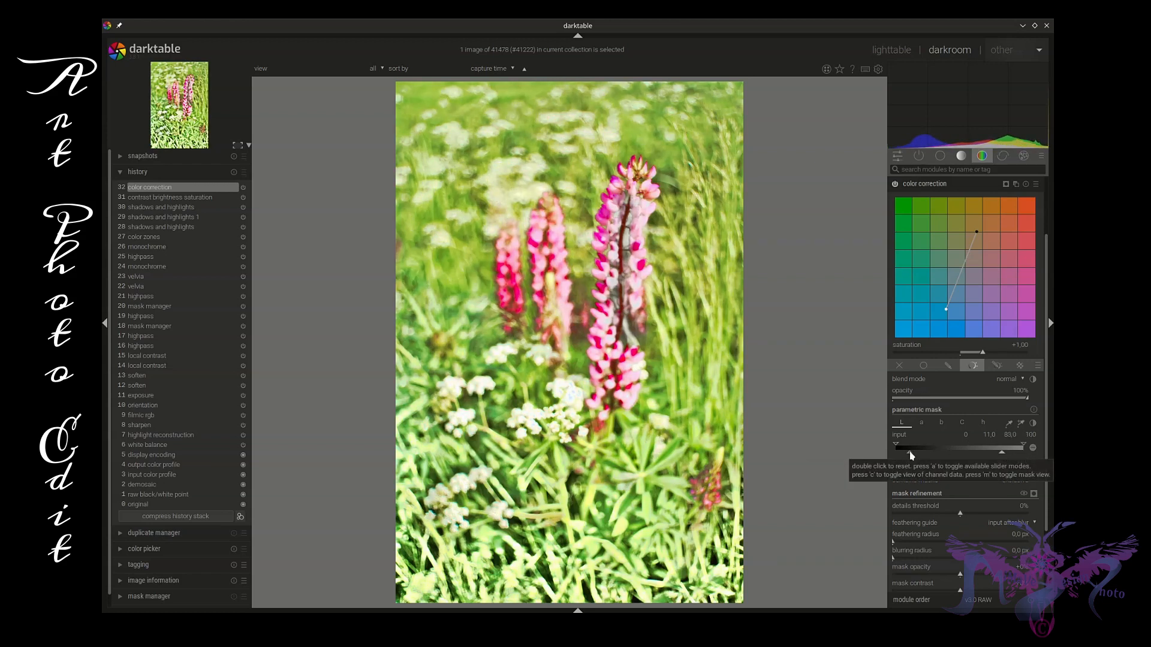
mouse_move(911, 456)
left_mouse_down()
mouse_move(925, 455)
mouse_move(909, 446)
left_mouse_up()
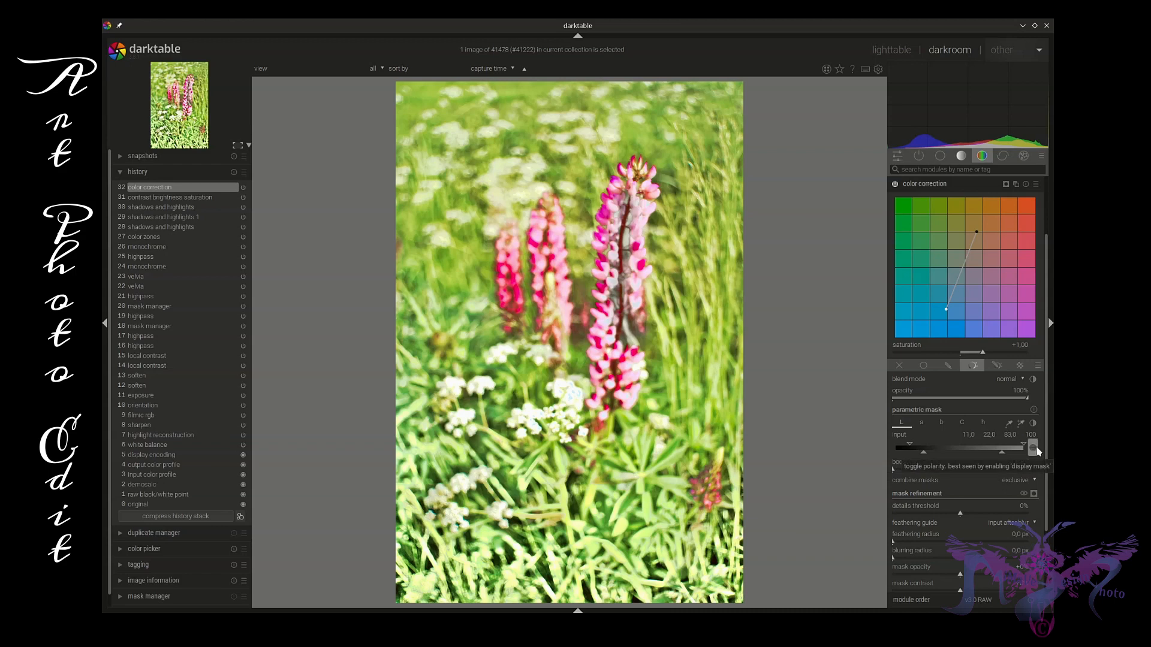
mouse_move(1001, 452)
left_mouse_down()
mouse_move(970, 453)
mouse_move(1021, 447)
mouse_move(1005, 448)
left_mouse_up()
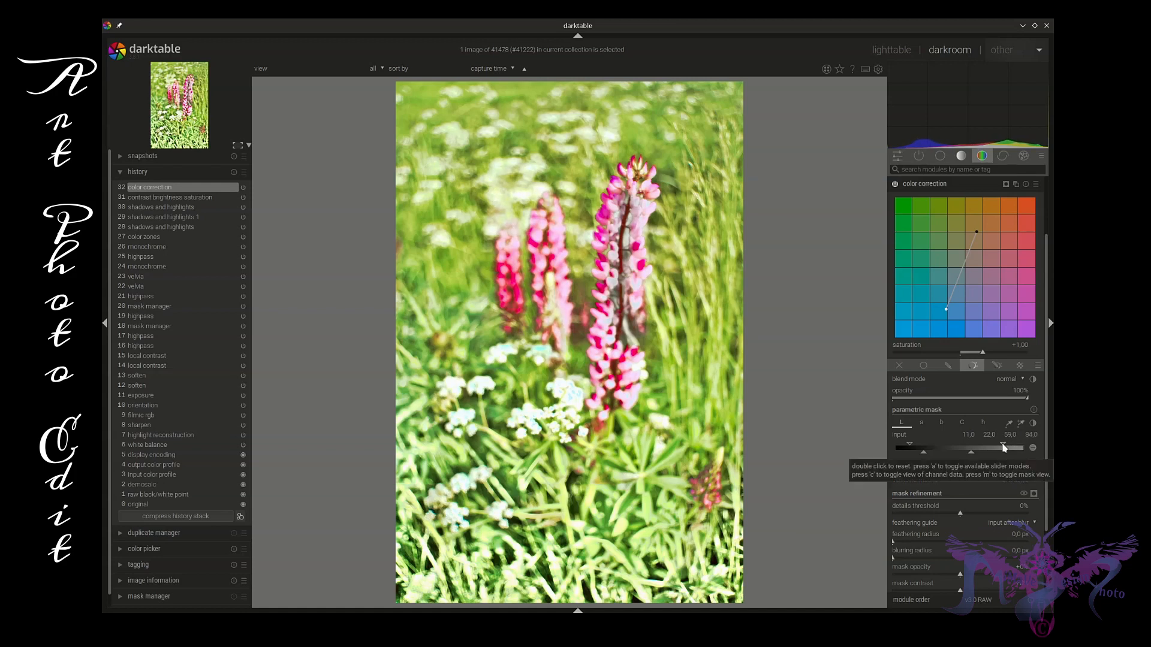
double_click(1007, 449)
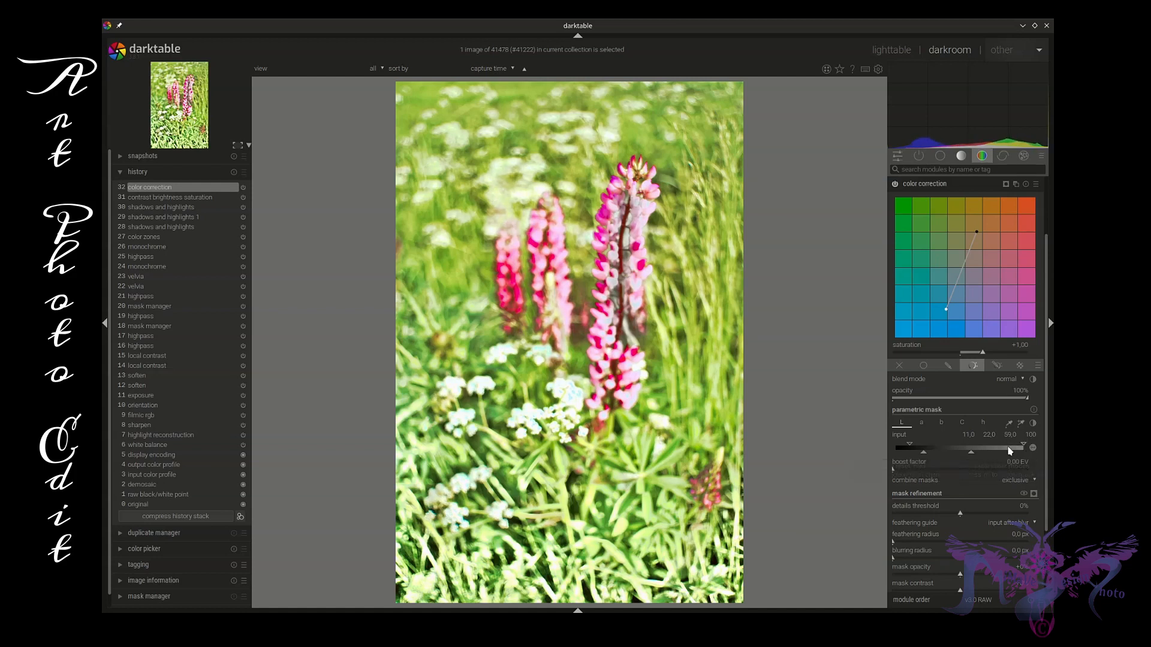
left_click_drag(972, 451, 1007, 451)
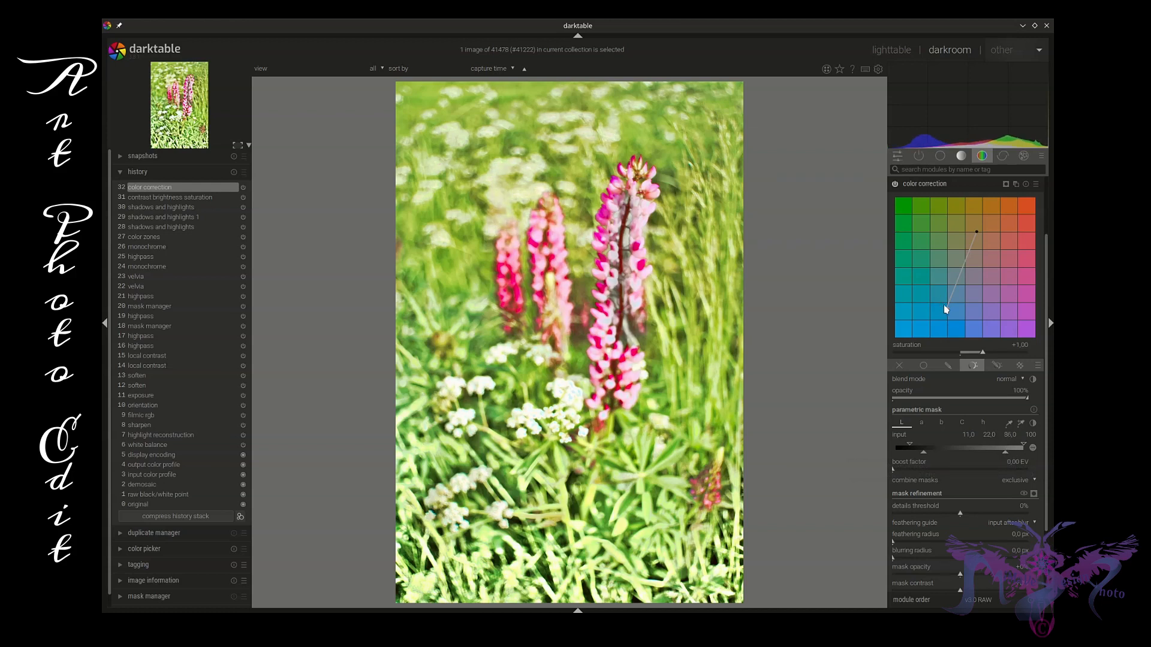
Push the highlights further into blue and the shadows into strong orange, with the mask's lower lightness limits at 0
left_click_drag(945, 309, 937, 331)
mouse_move(1007, 454)
left_mouse_down()
mouse_move(992, 452)
mouse_move(1007, 456)
left_mouse_up()
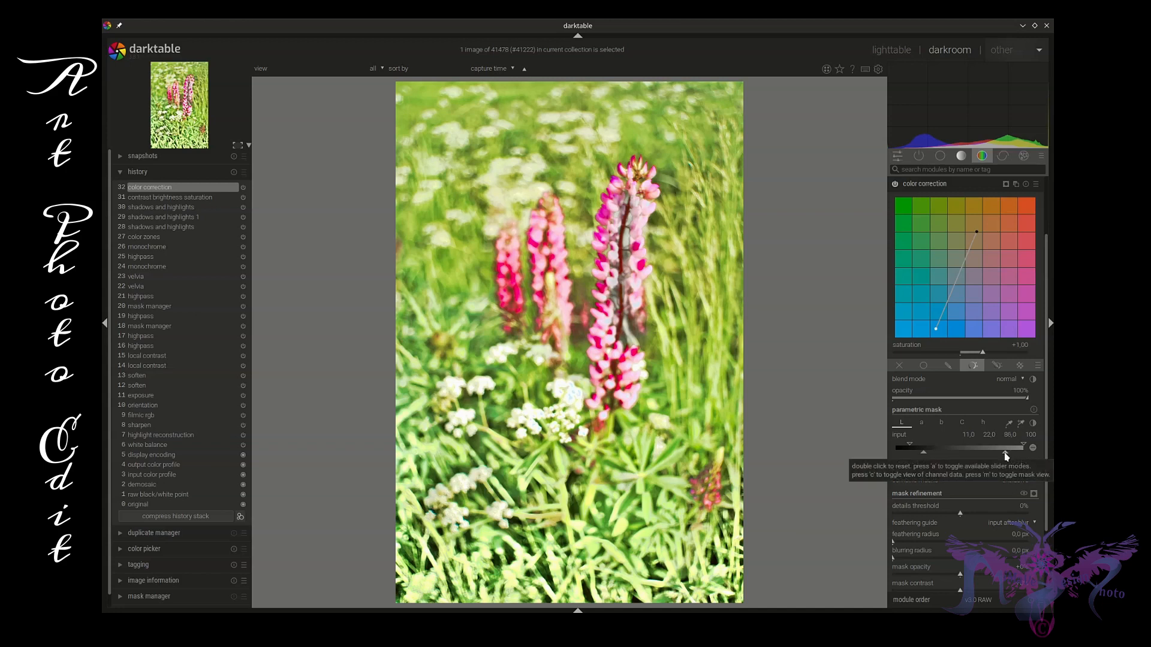
left_click_drag(923, 453, 892, 454)
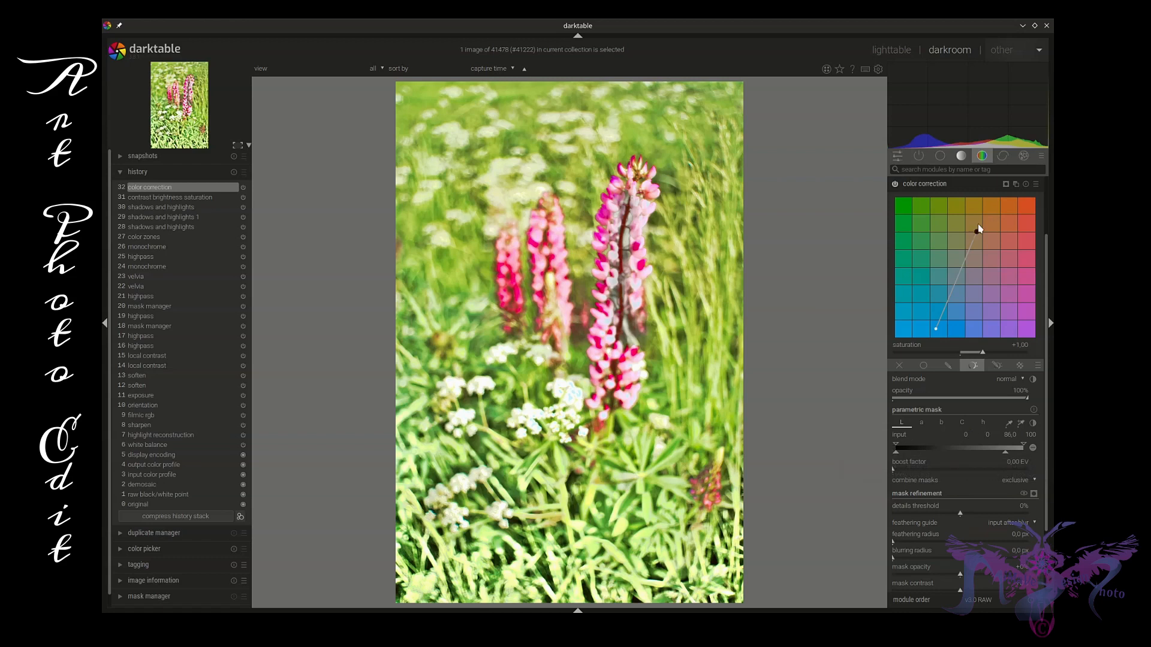
left_click_drag(978, 230, 1004, 208)
Set the mask's lower lightness limits to about 12 and 56 and pull the shadows tone back toward neutral
left_click_drag(896, 454, 970, 456)
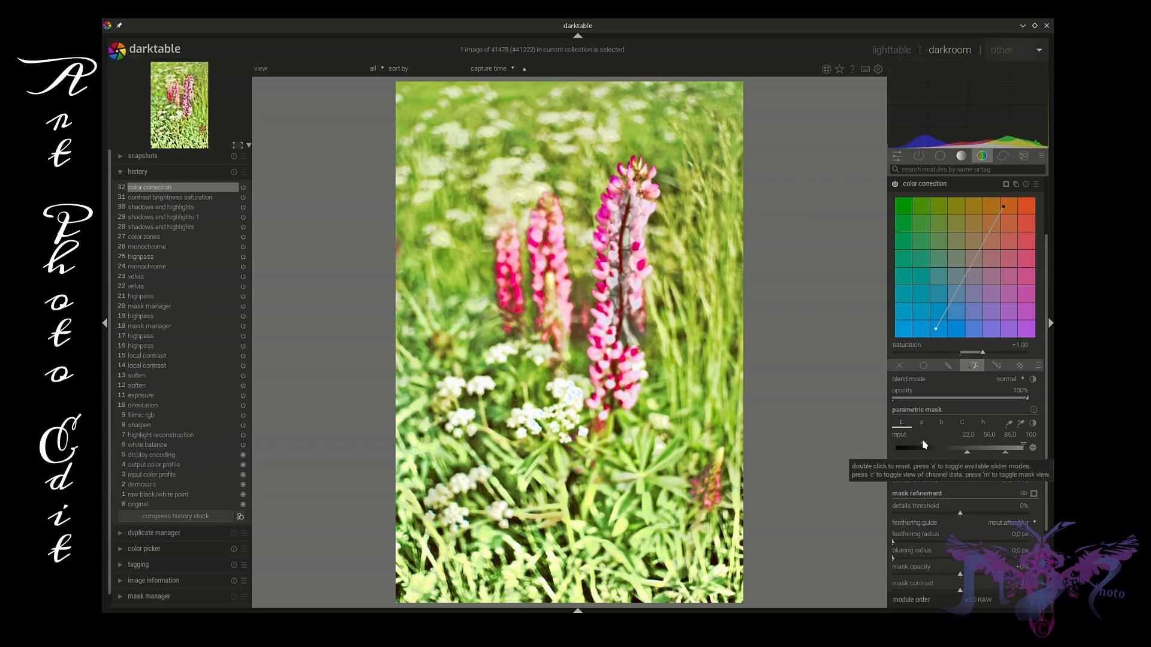
mouse_move(924, 444)
left_mouse_down()
mouse_move(937, 449)
mouse_move(911, 444)
left_mouse_up()
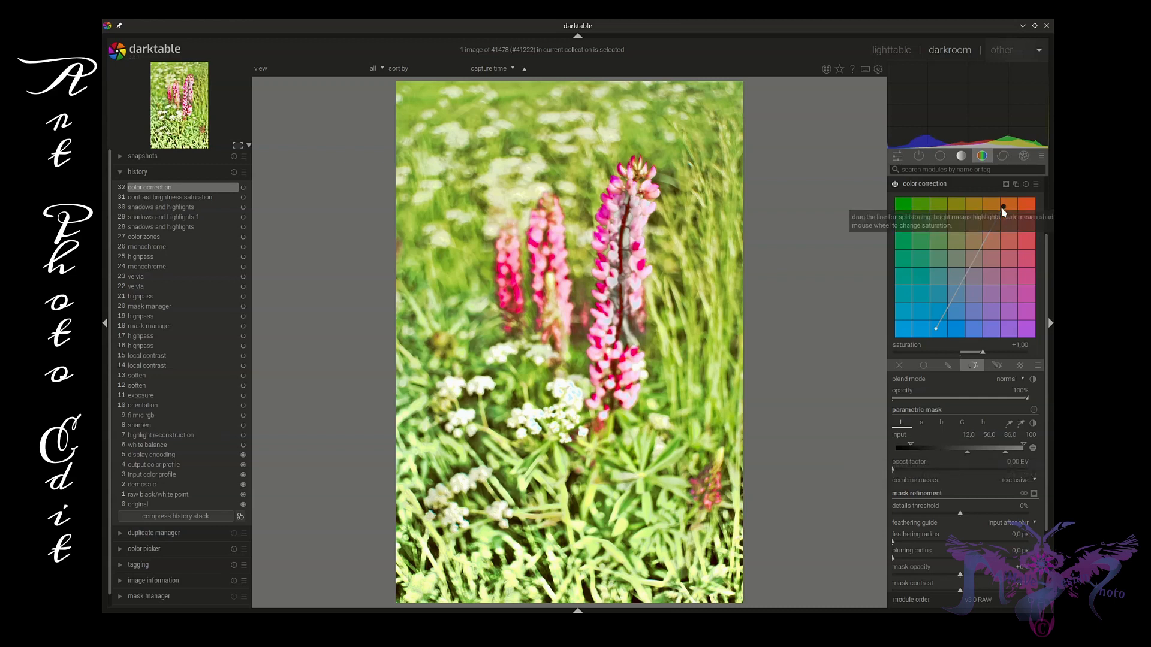
left_click_drag(1004, 207, 963, 259)
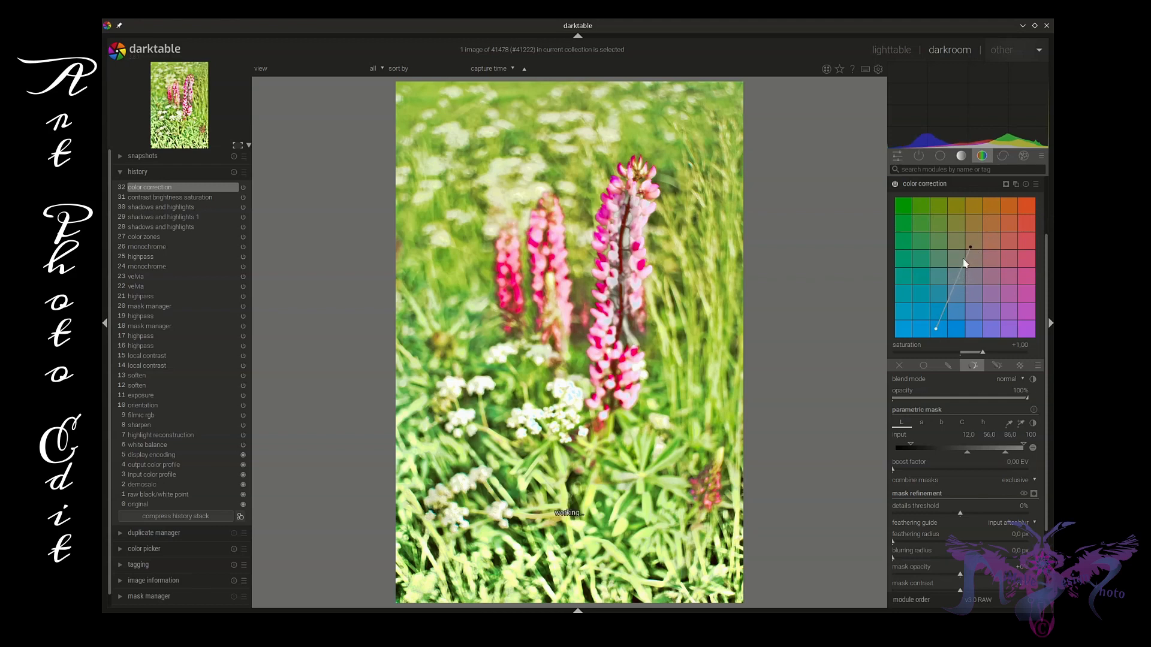
Toggle color correction off and on repeatedly to judge the softened shadow toning, leaving it enabled
left_click(895, 184)
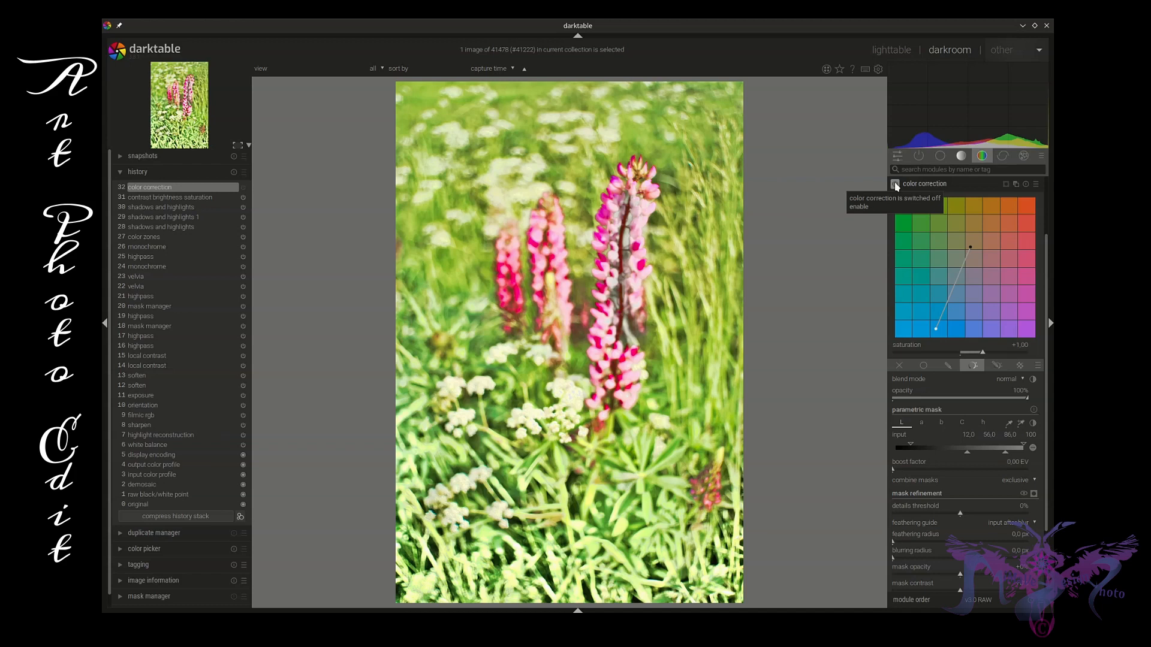
left_click(895, 185)
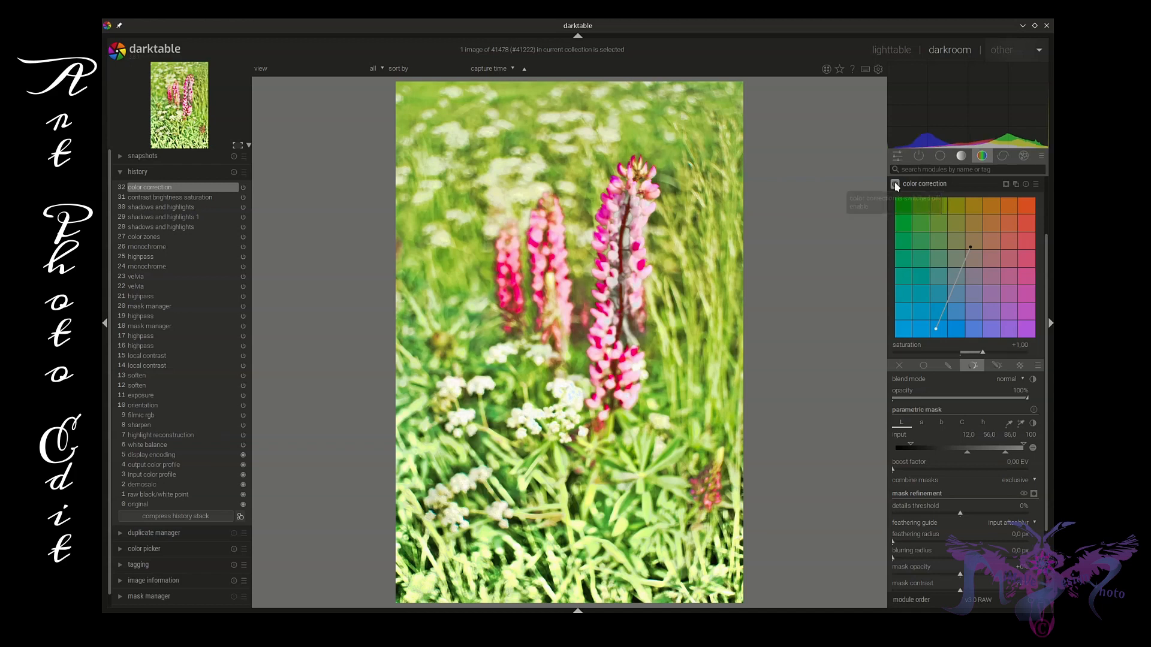
left_click(895, 185)
left_click(896, 185)
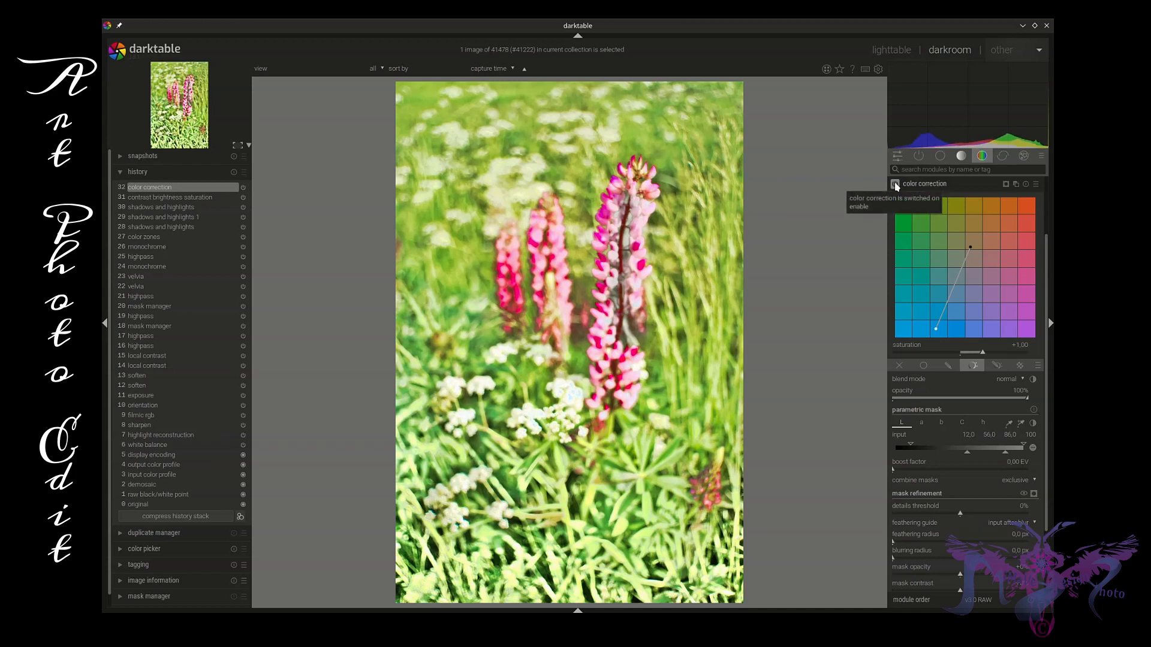
left_click(895, 185)
left_click(896, 184)
left_click(895, 184)
left_click(895, 185)
Push the shadows far toward orange-red and set the lightness mask's input range to about 18, 37, 88 and 100
mouse_move(967, 455)
left_mouse_down()
mouse_move(862, 450)
mouse_move(909, 457)
left_mouse_up()
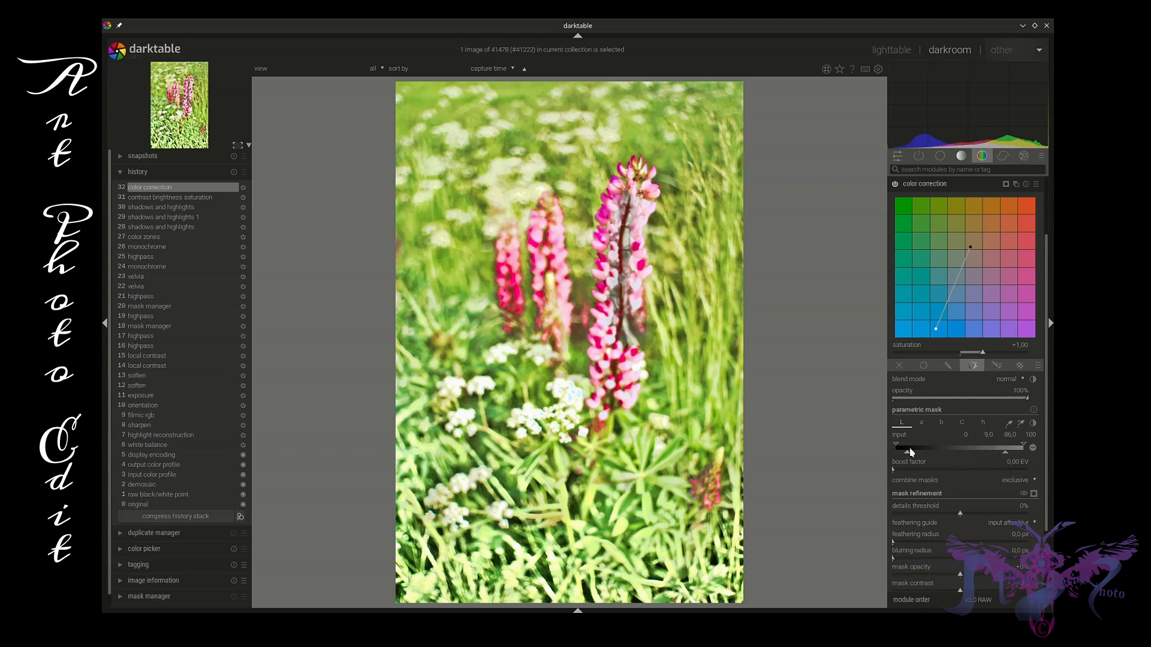
left_click_drag(971, 247, 1013, 213)
left_click_drag(896, 446, 946, 451)
left_click_drag(1026, 446, 975, 447)
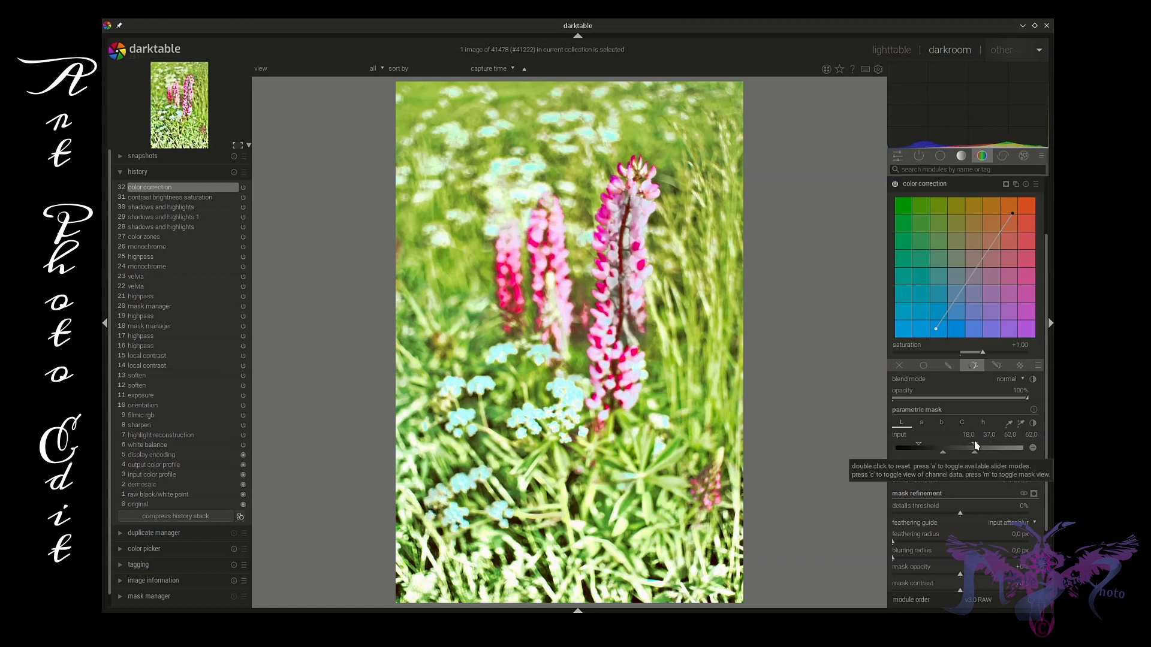
mouse_move(975, 447)
left_mouse_down()
mouse_move(1026, 447)
mouse_move(994, 451)
mouse_move(1010, 454)
left_mouse_up()
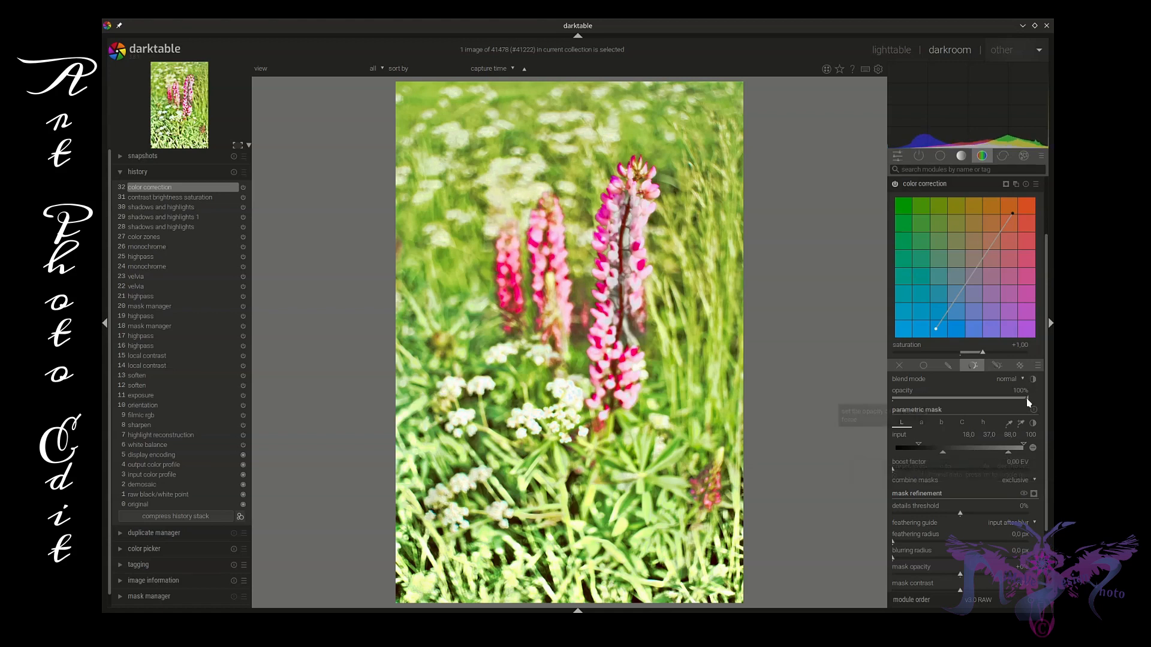
Try reduced blend opacities such as 71% before restoring 100%, and raise the mask's lower lightness limits to 22 and 43
left_click_drag(1026, 399, 988, 398)
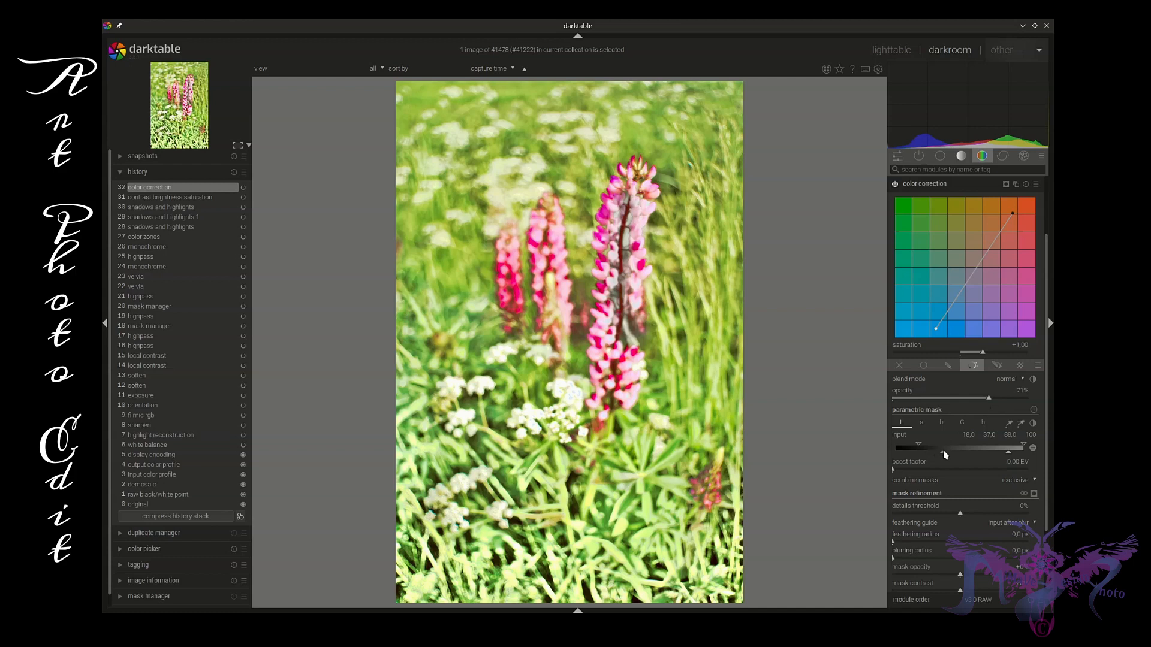
left_click_drag(943, 451, 923, 445)
left_click_drag(989, 399, 953, 400)
left_click_drag(953, 397, 1031, 398)
Try the average and difference blend modes for color correction, and set the blend mode to multiply
left_click(1001, 378)
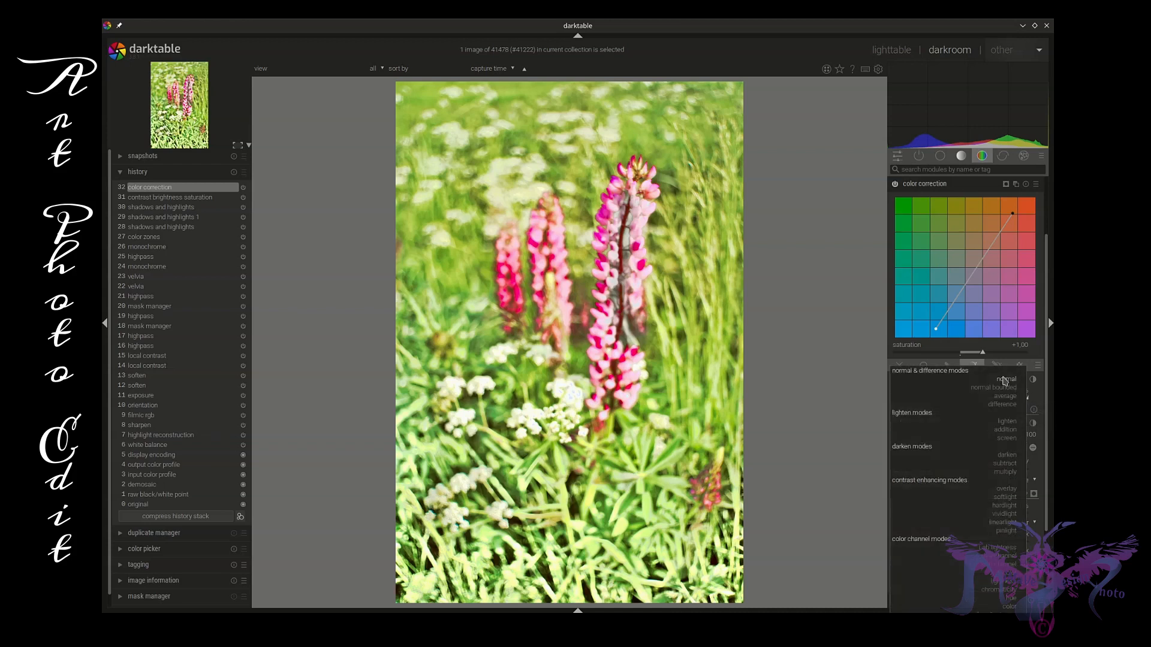
left_click(1004, 396)
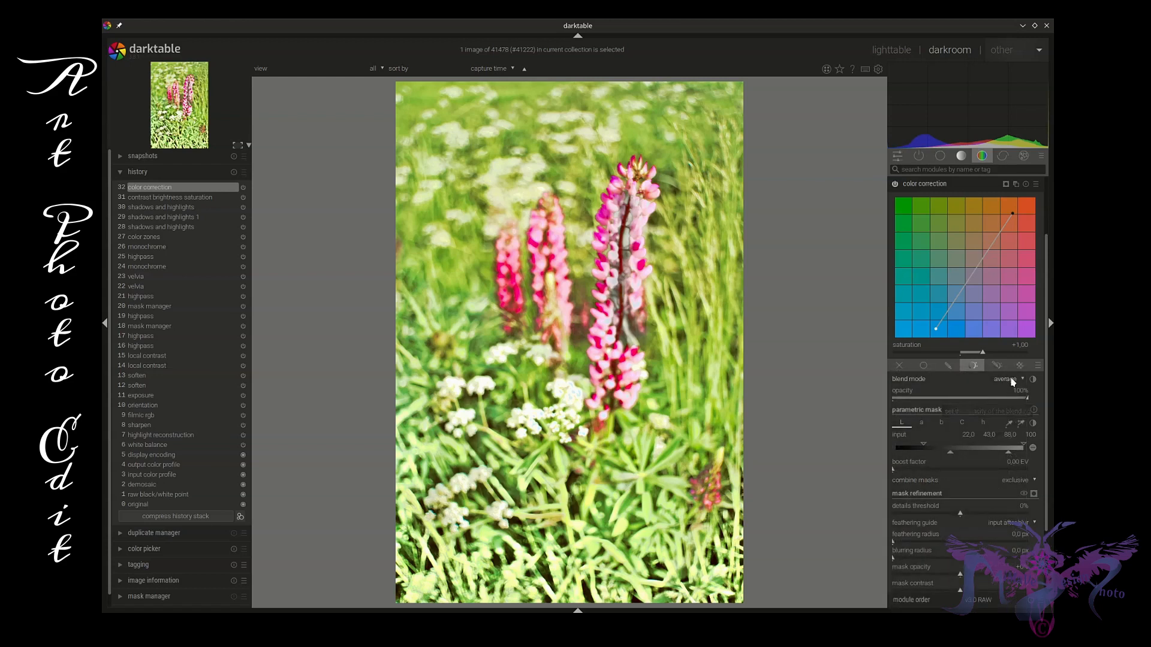
left_click(1013, 380)
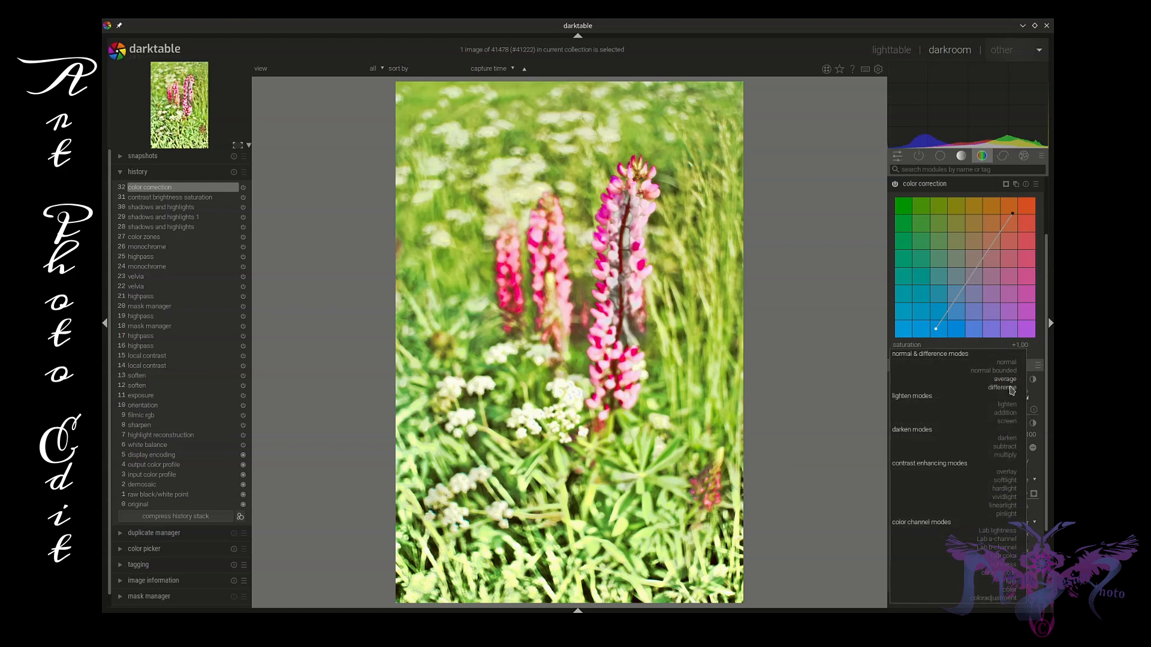
left_click(1013, 389)
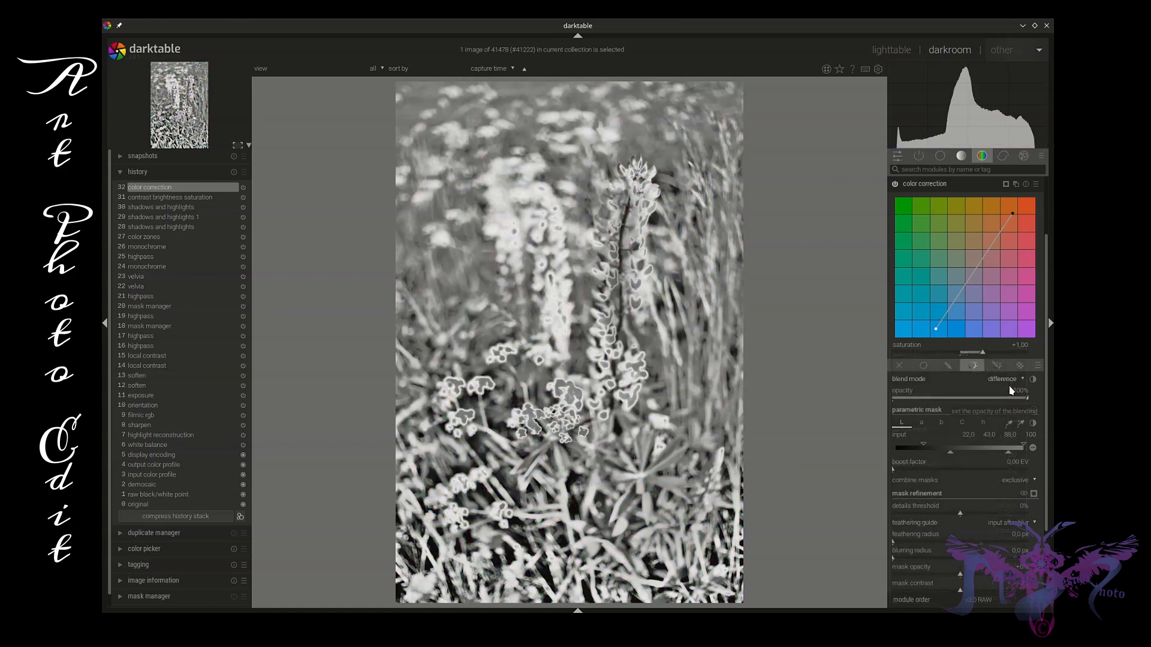
left_click(1013, 384)
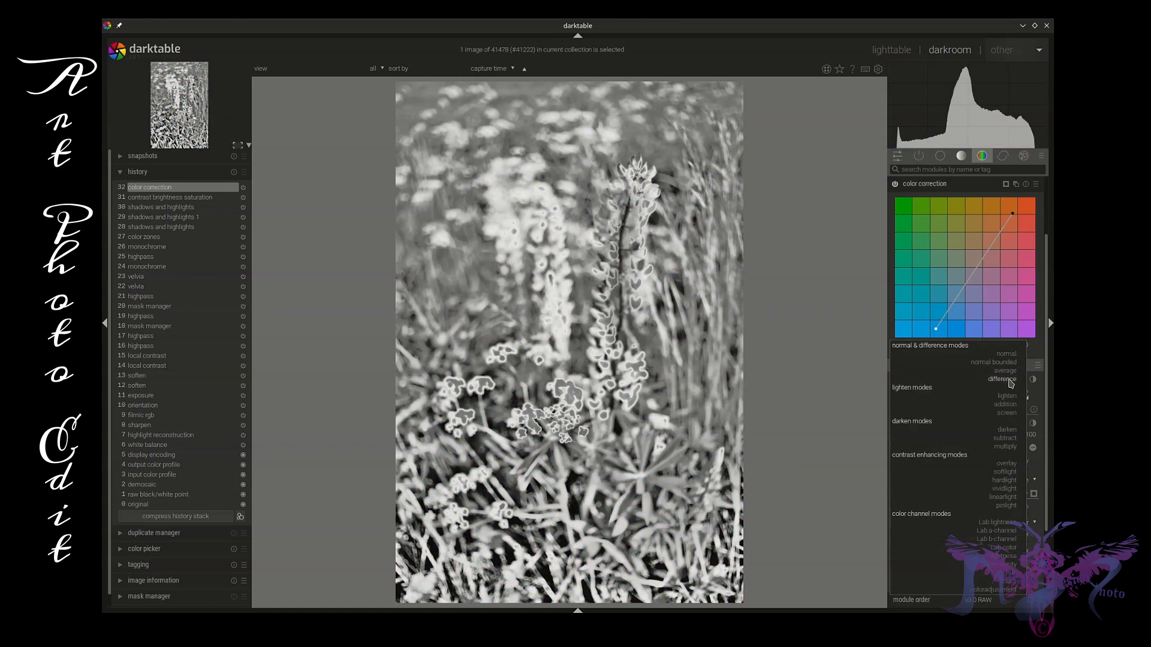
left_click(1007, 447)
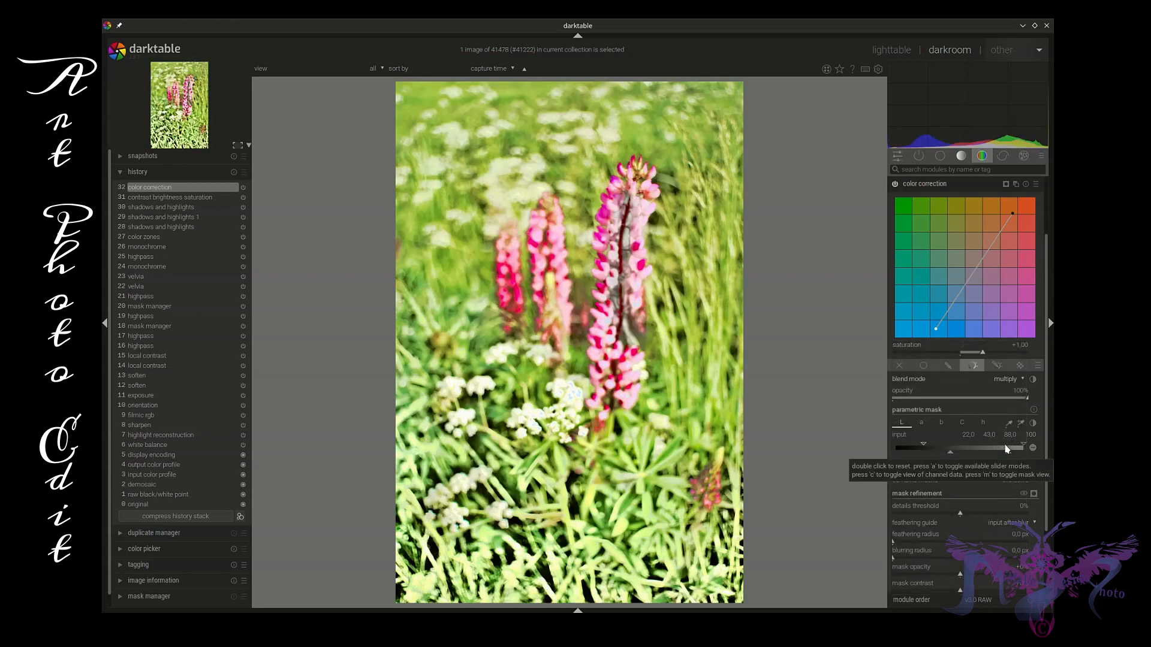
Adjust the lightness mask's input range to 24, 50, 77 and 93 and lower the blend opacity to 0%
mouse_move(1007, 454)
left_mouse_down()
mouse_move(995, 458)
mouse_move(1015, 447)
left_mouse_up()
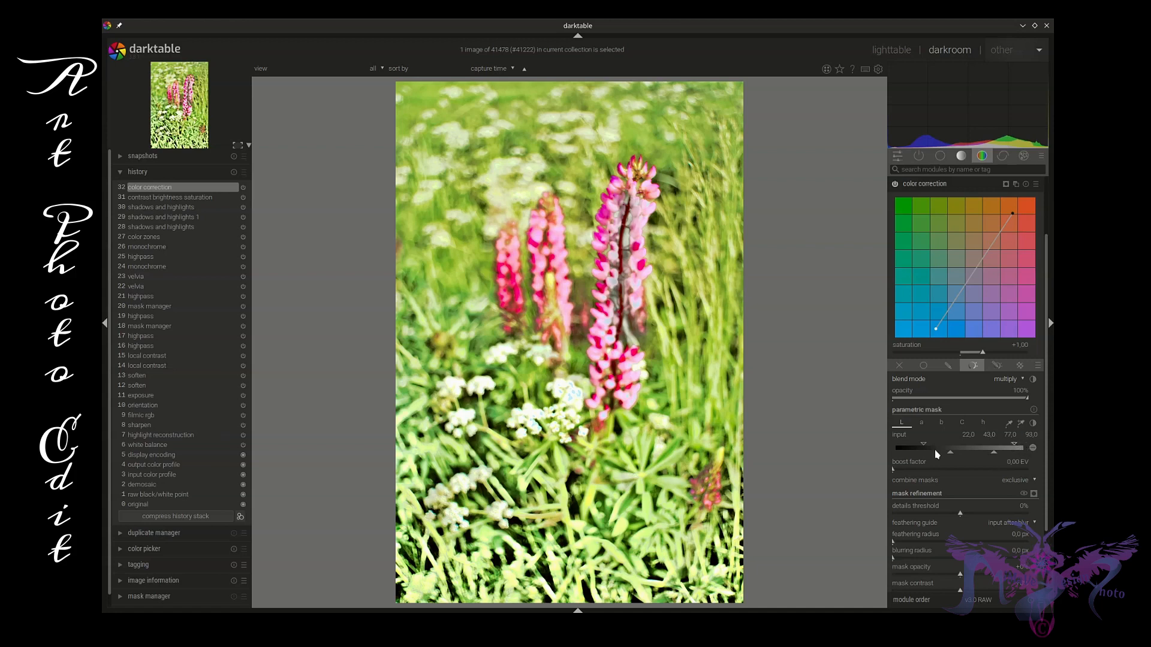
mouse_move(928, 447)
left_mouse_down()
mouse_move(864, 447)
mouse_move(960, 455)
mouse_move(917, 448)
mouse_move(927, 447)
left_mouse_up()
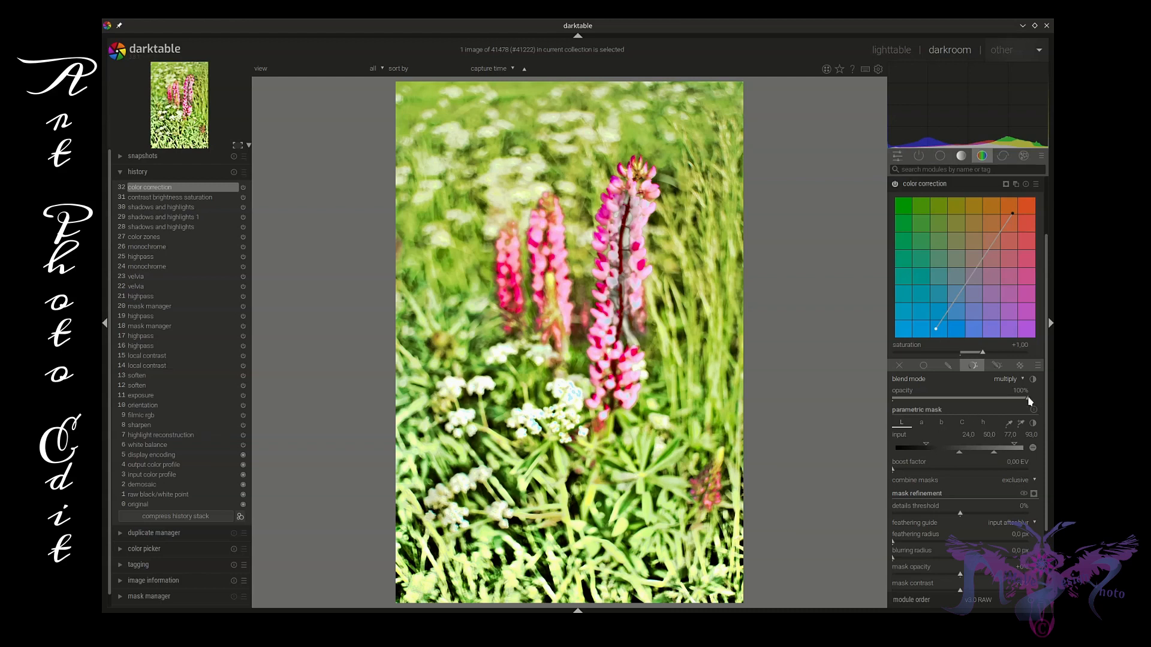
left_click_drag(1027, 397, 881, 401)
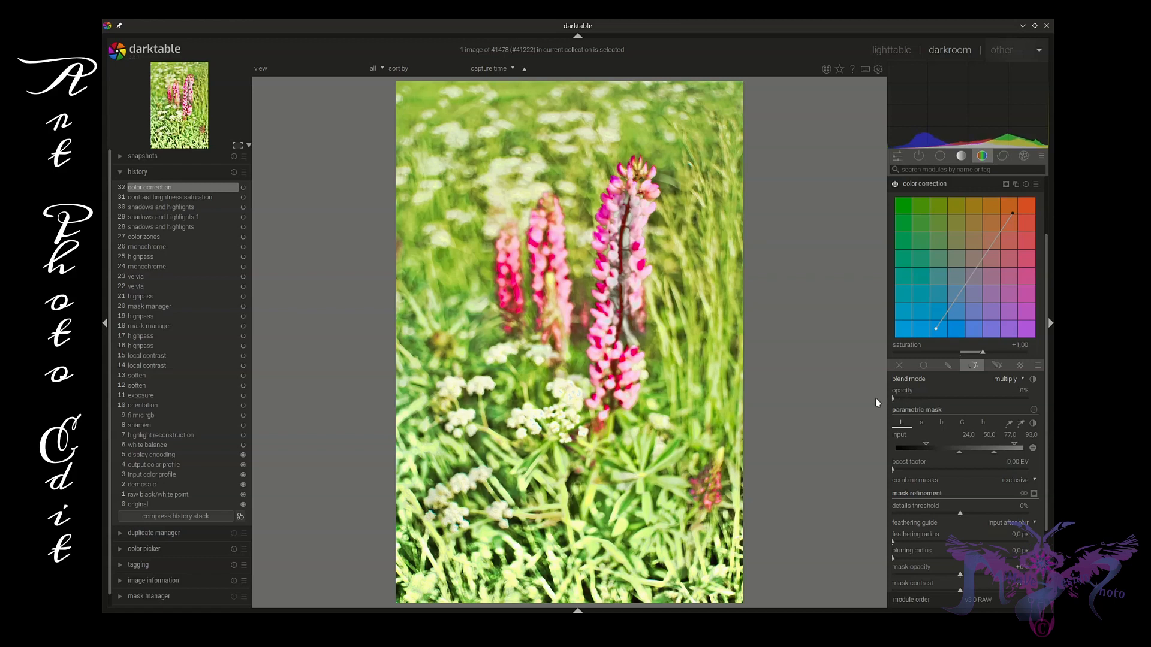
Set the color correction's blend opacity to 36% and its lightness mask input range to about 23, 53, 88 and 99
left_click_drag(875, 398, 940, 404)
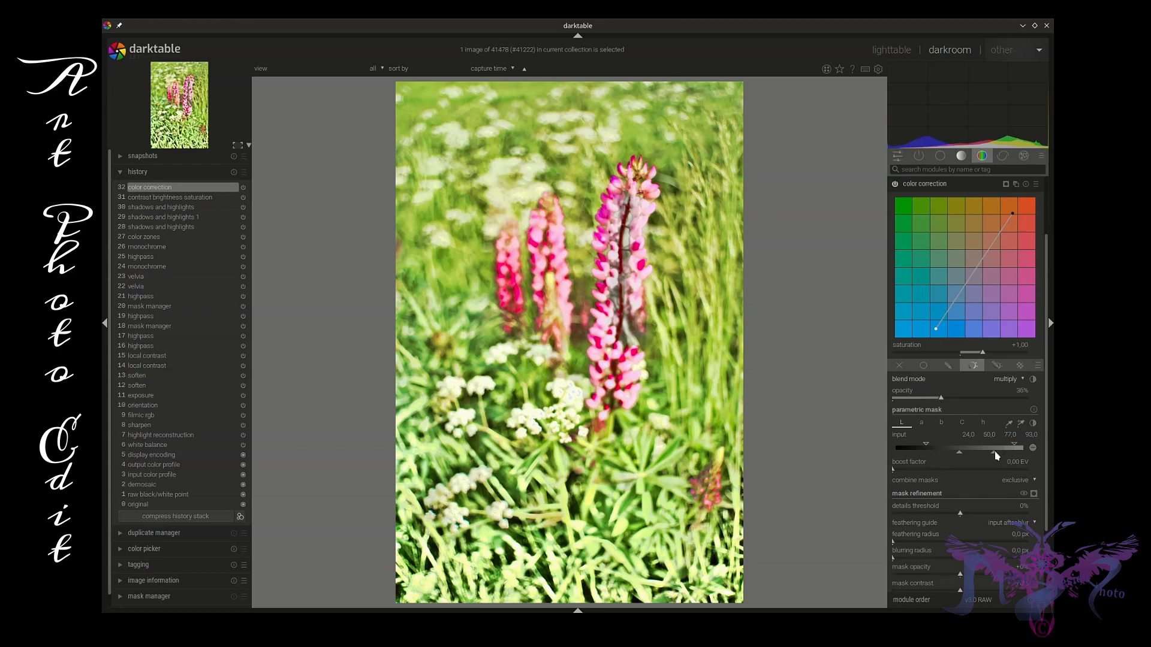
mouse_move(996, 455)
left_mouse_down()
mouse_move(1024, 457)
mouse_move(1008, 457)
left_mouse_up()
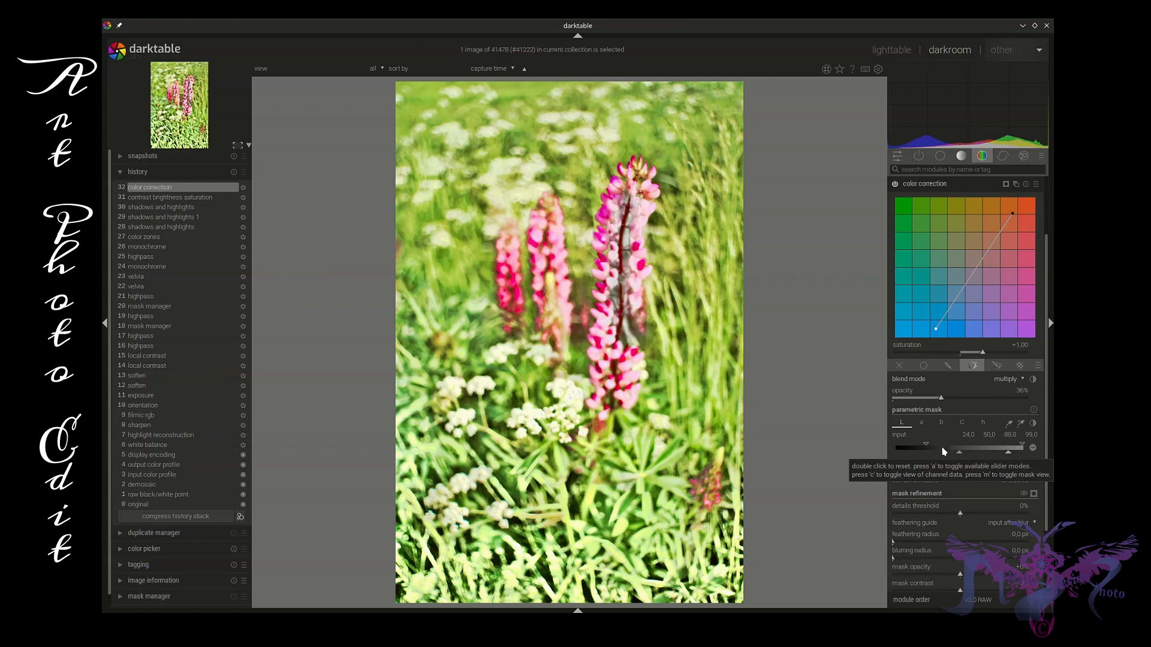
left_click_drag(928, 447, 917, 447)
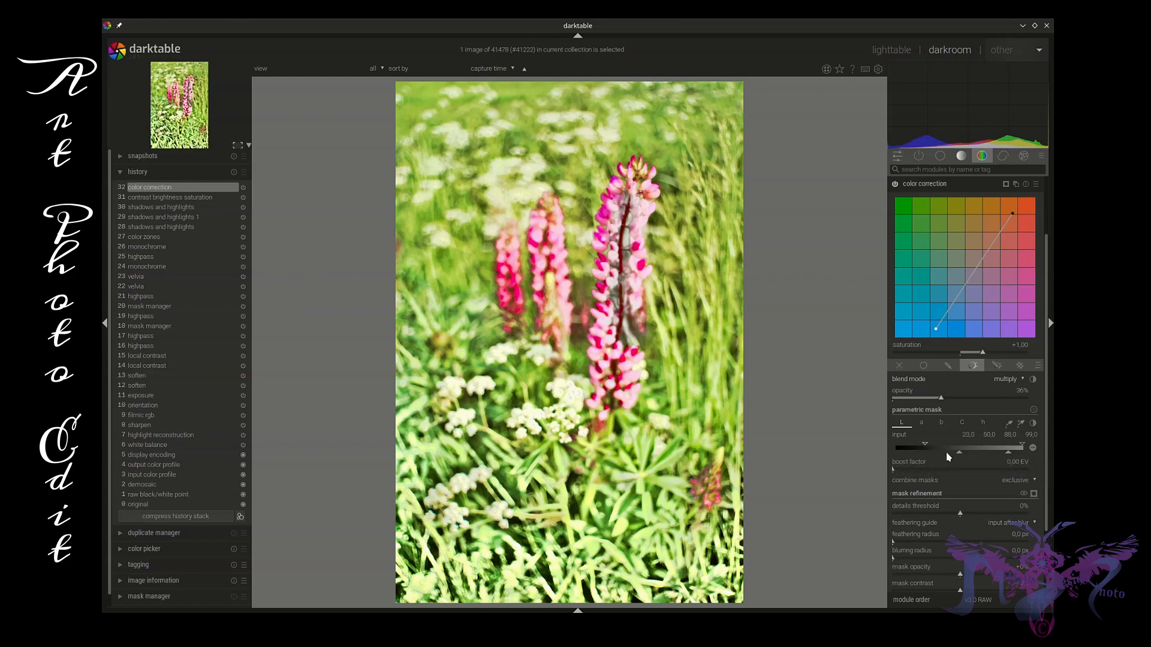
left_click_drag(958, 457, 964, 457)
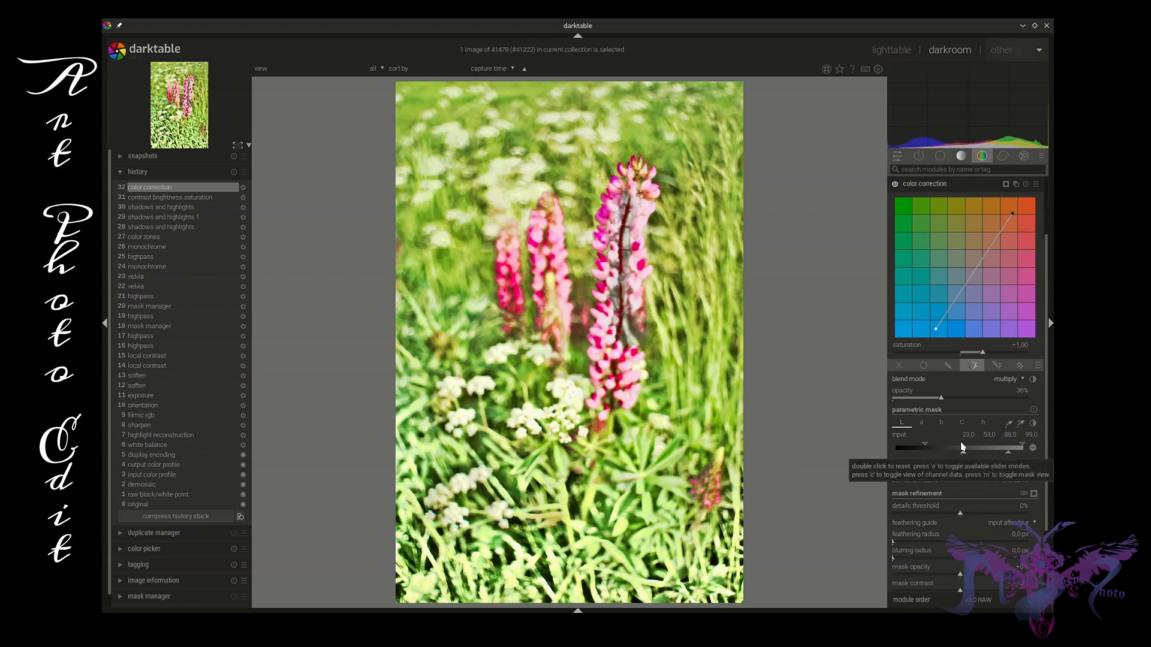
left_click(963, 185)
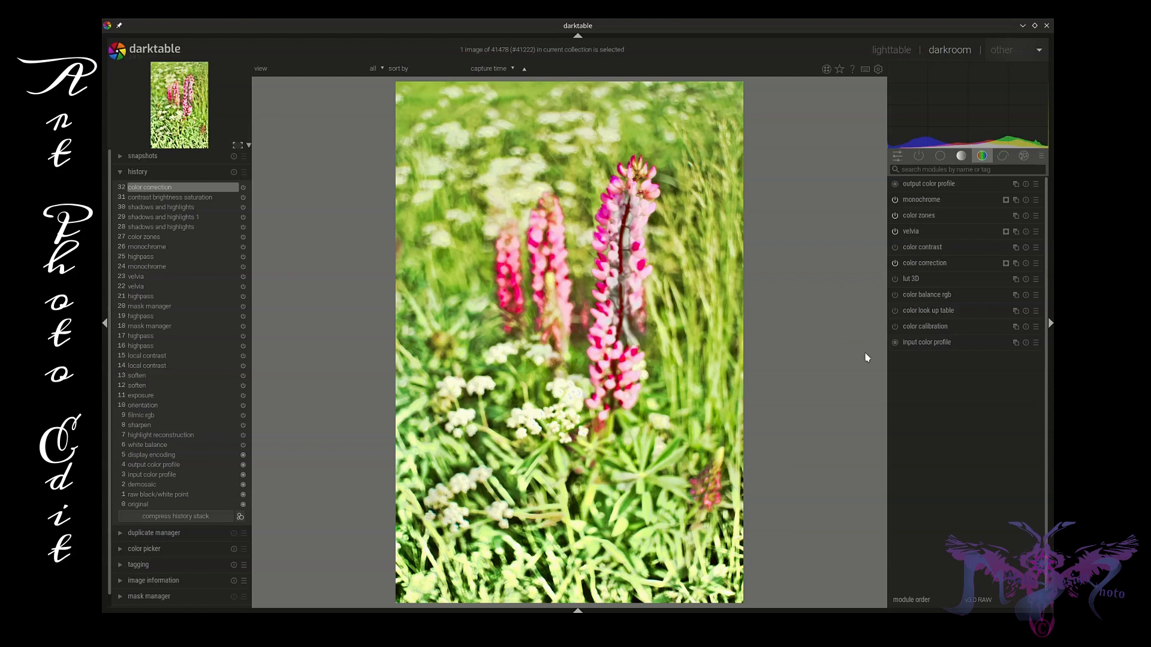
Compare the image with and without the monochrome effect and set its blend opacity to 74%
left_click(941, 157)
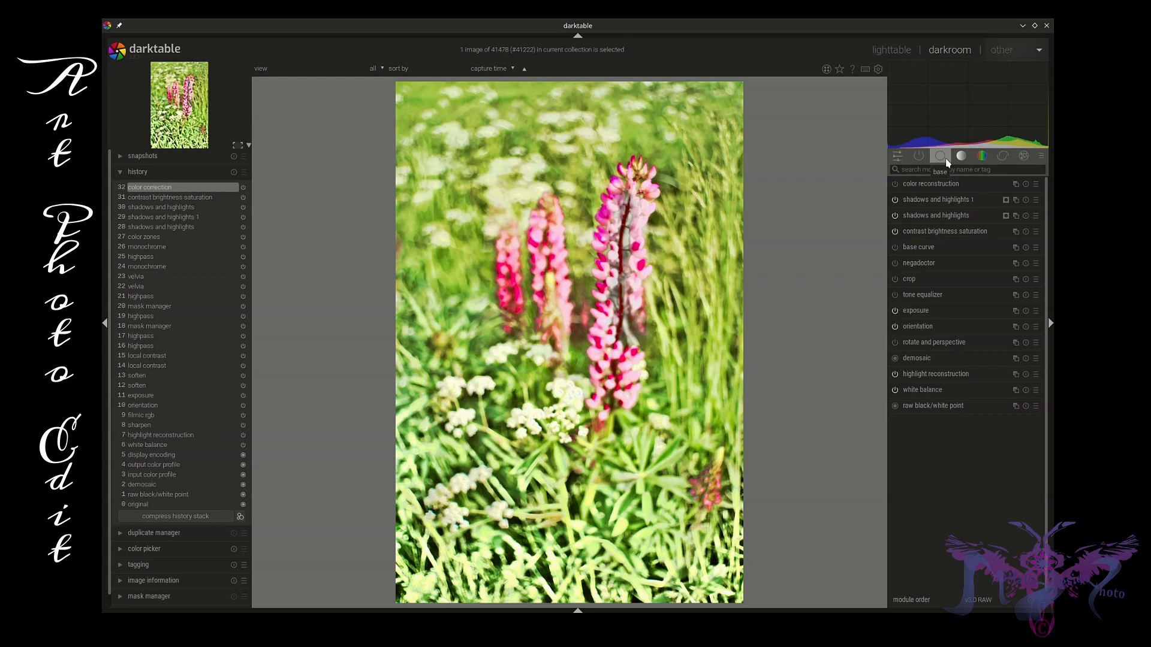
left_click(1023, 156)
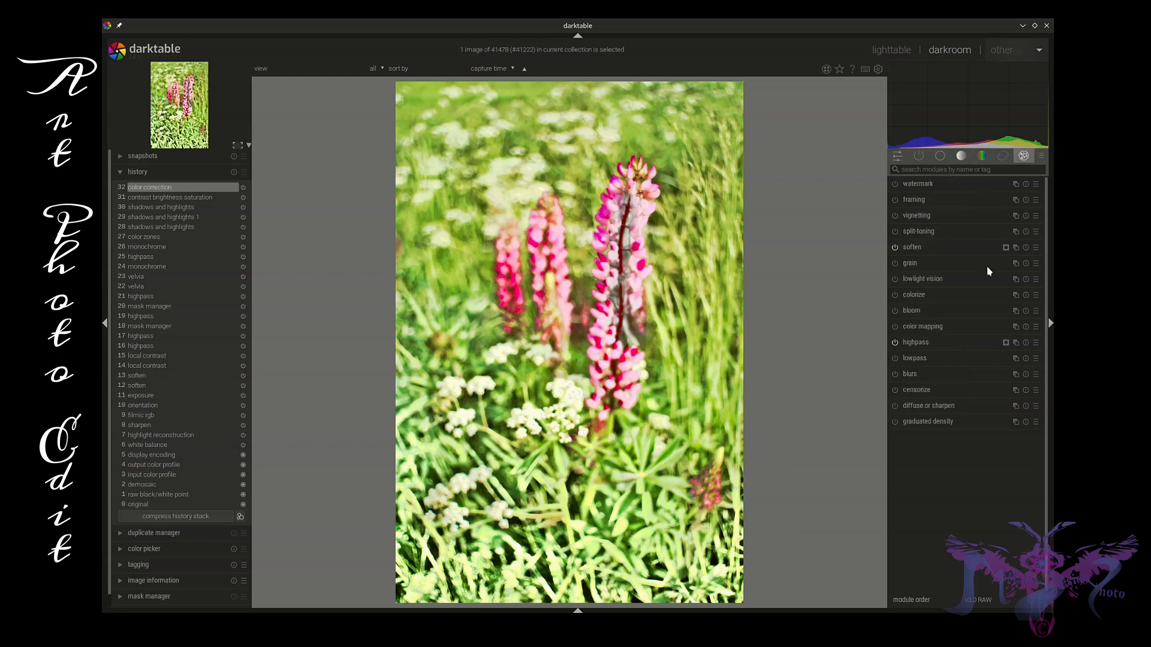
left_click(982, 156)
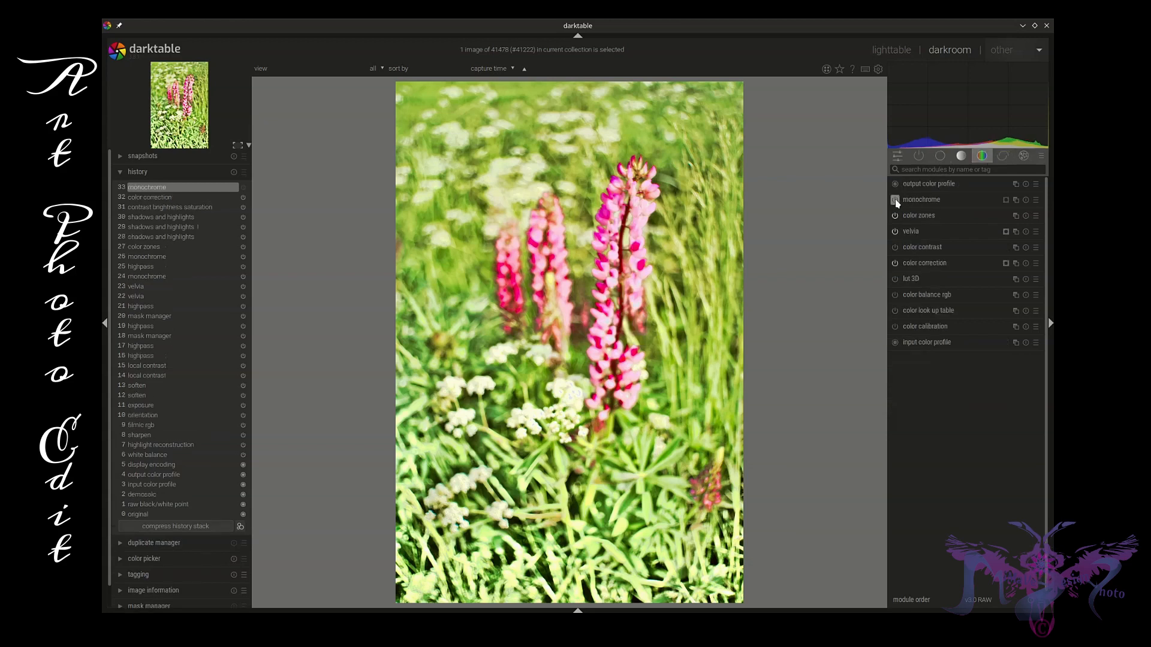
left_click(911, 199)
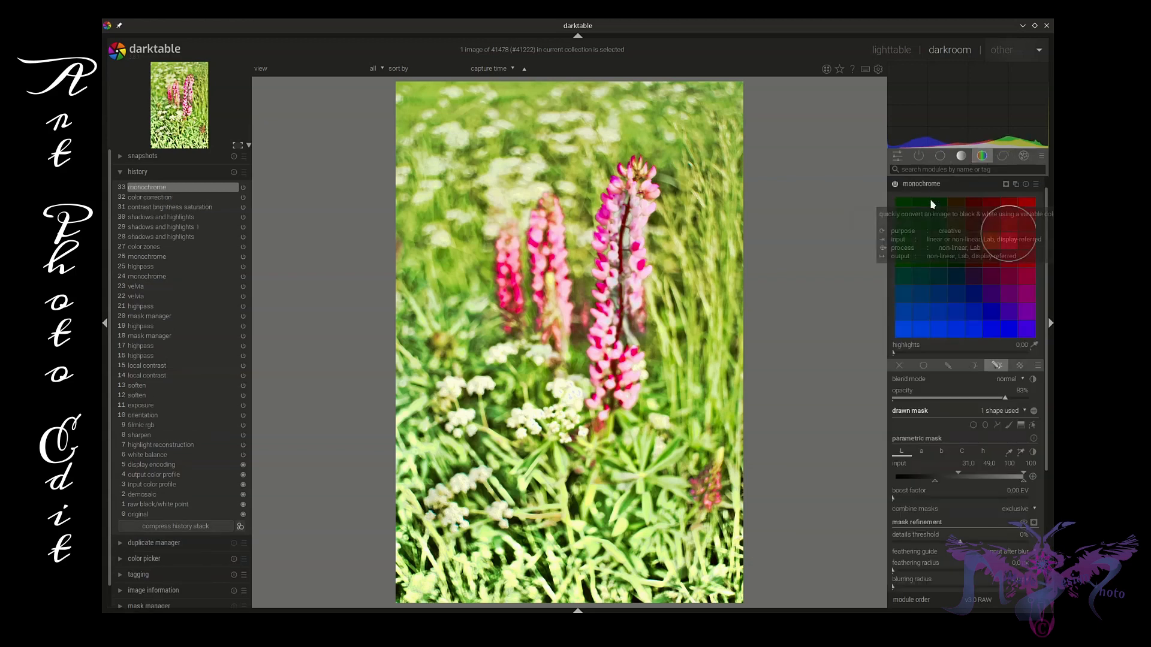
left_click(988, 398)
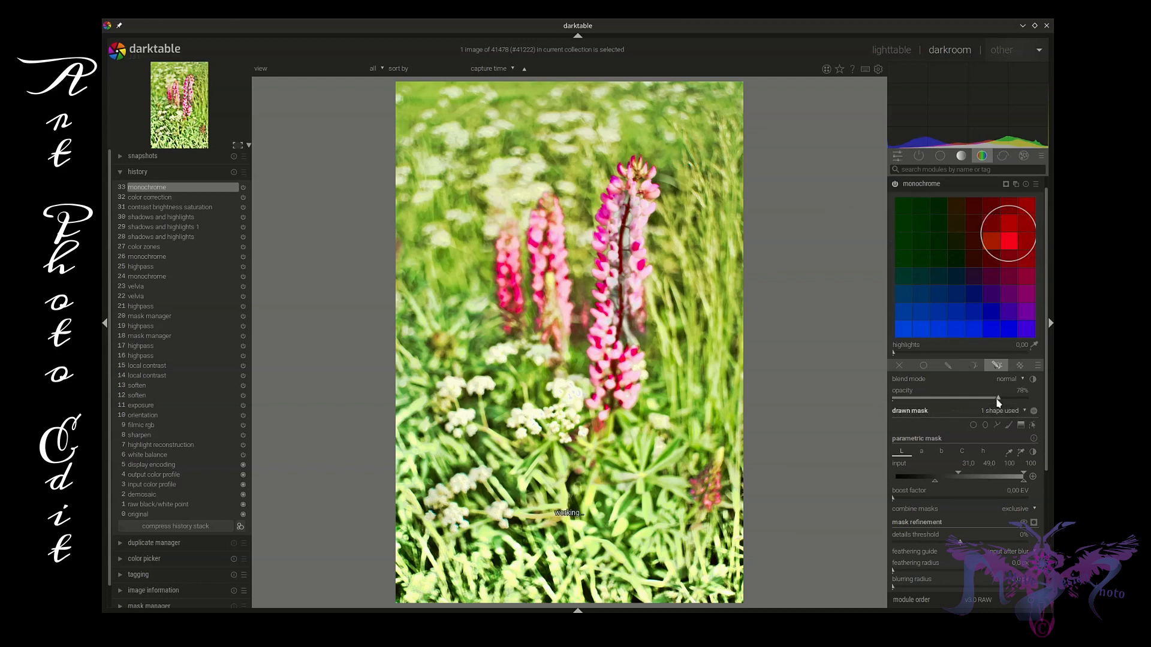
left_click_drag(988, 400, 969, 400)
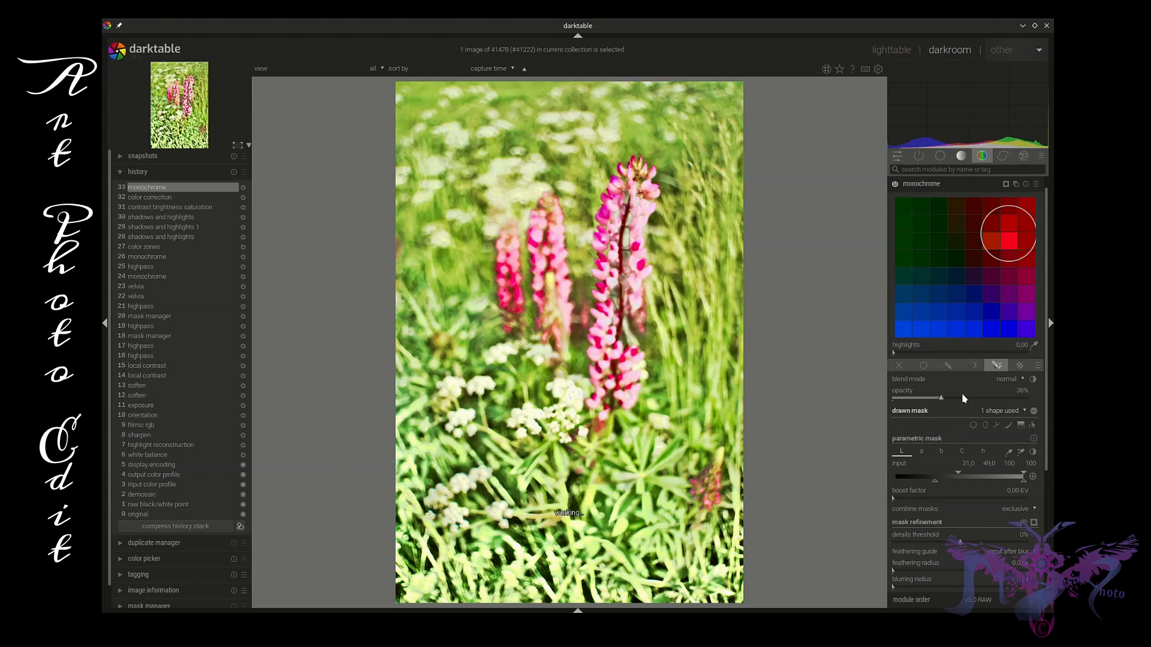
left_click_drag(968, 395, 992, 397)
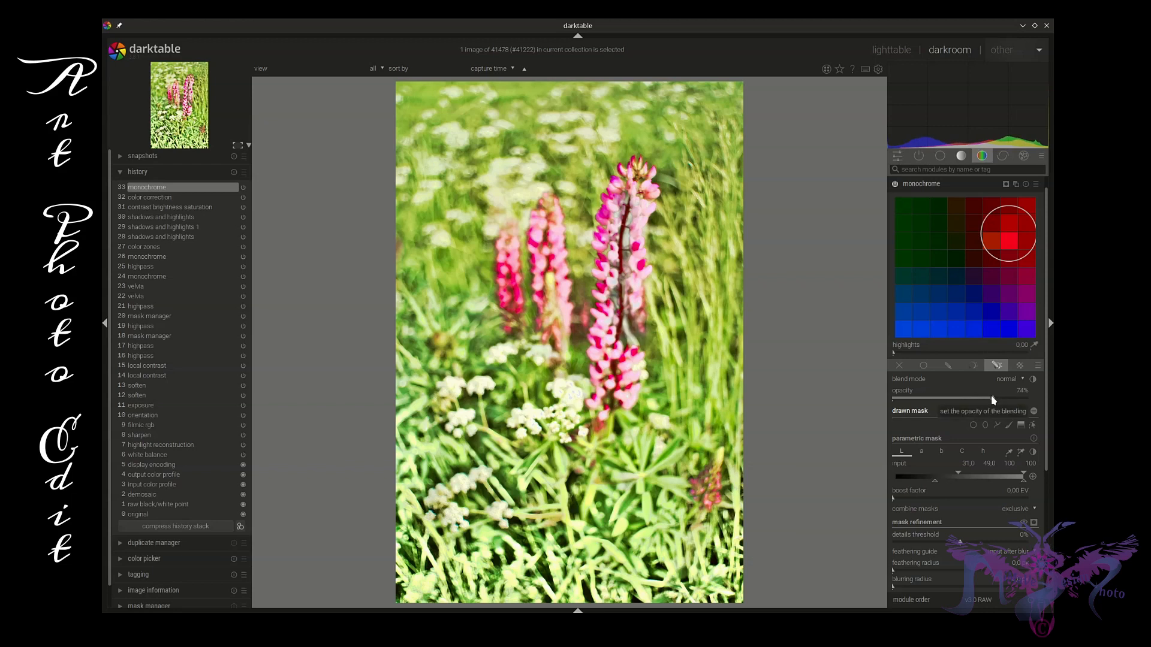
Show the monochrome drawn mask, shift its shape slightly up the tall lupine's stem and readjust the shape's size
left_click(1033, 426)
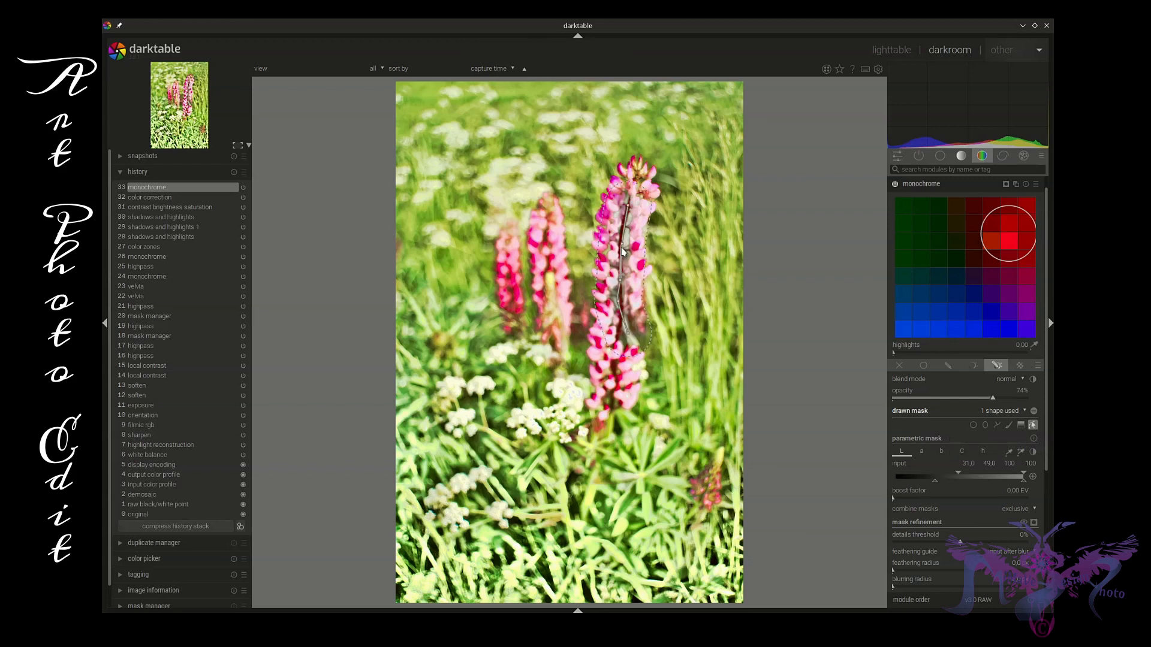
left_click_drag(620, 252, 625, 241)
scroll(623, 241, "down", 1)
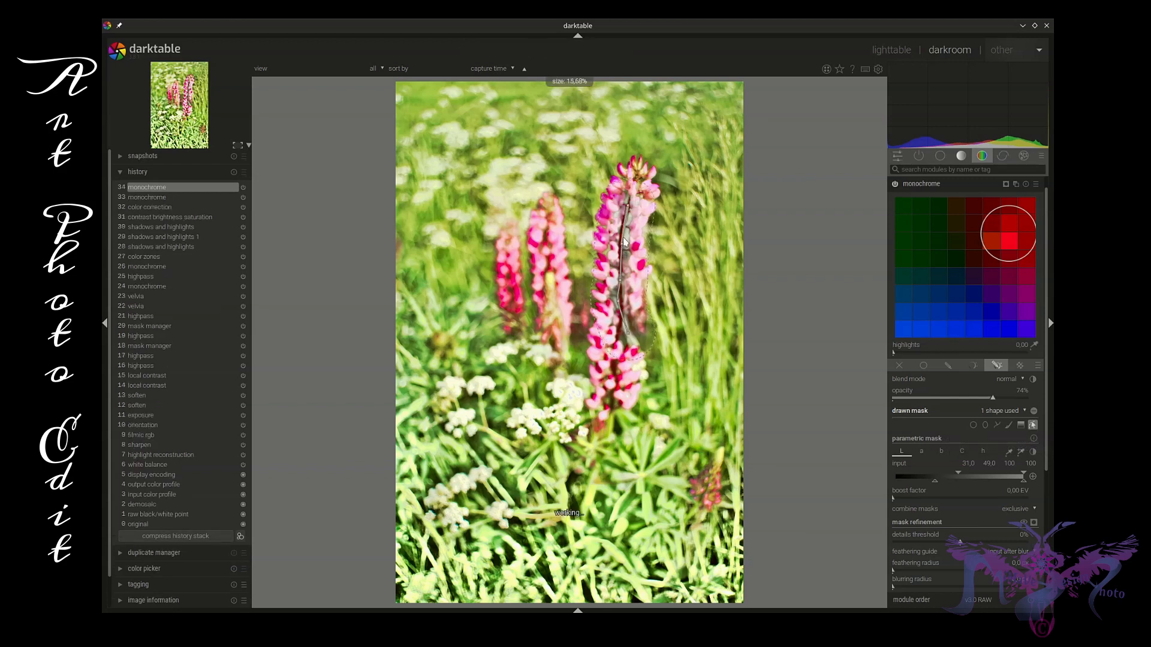
scroll(624, 241, "down", 2)
scroll(623, 241, "down", 2)
scroll(624, 242, "up", 2)
scroll(624, 241, "up", 1)
scroll(624, 242, "down", 8)
scroll(623, 242, "down", 1)
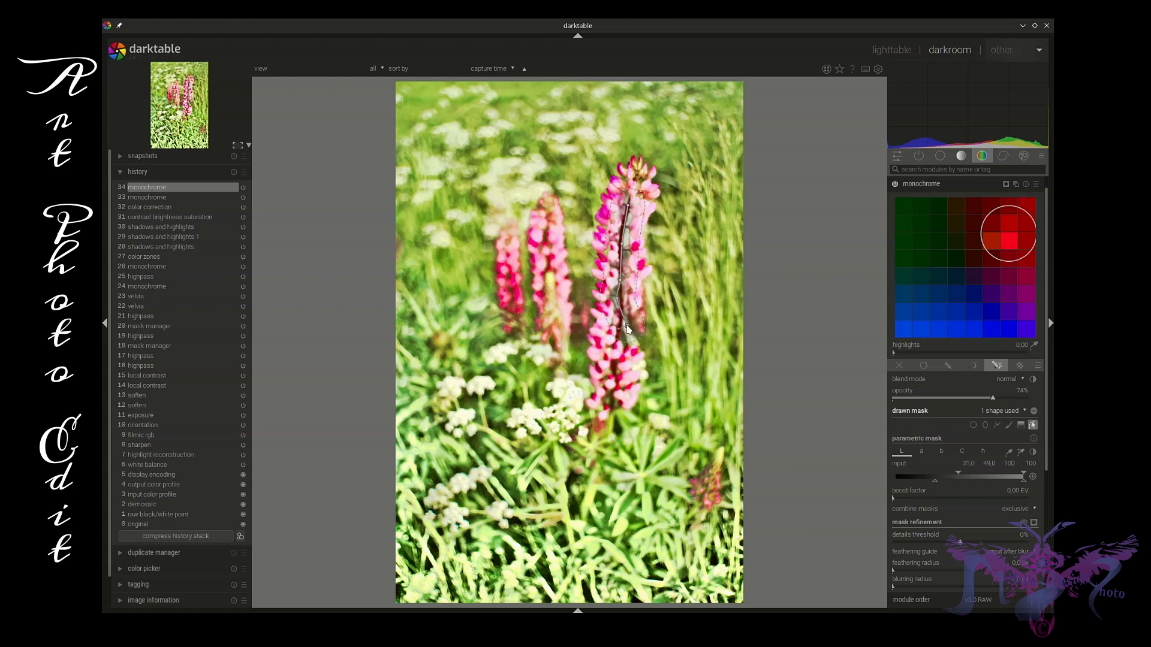
left_click(956, 187)
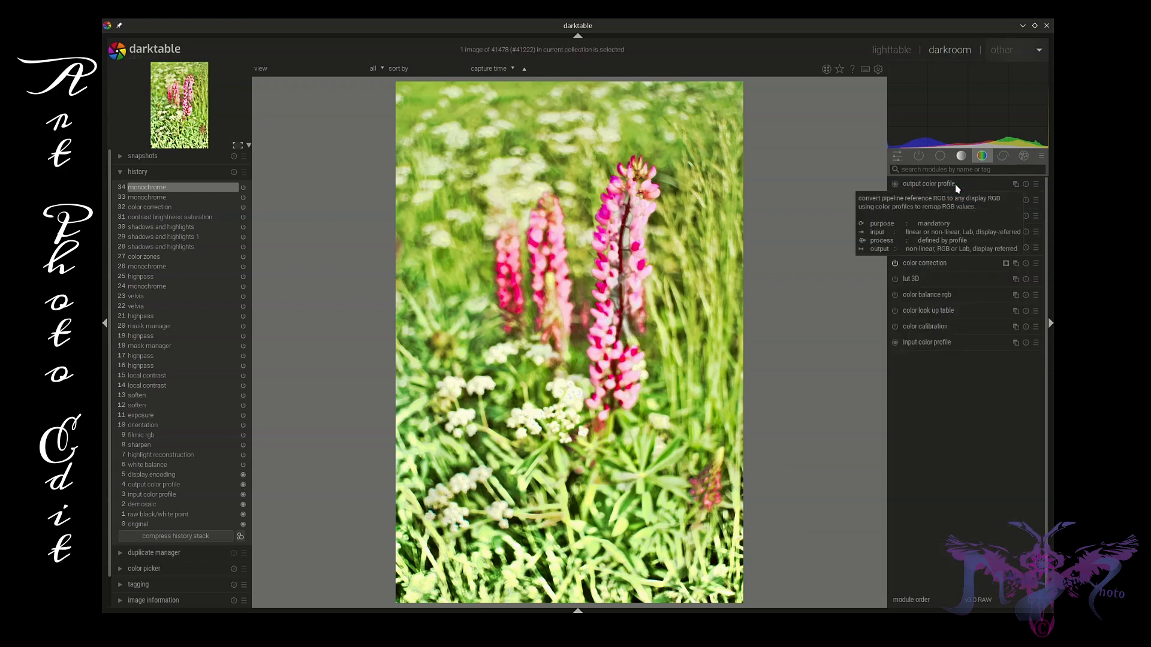
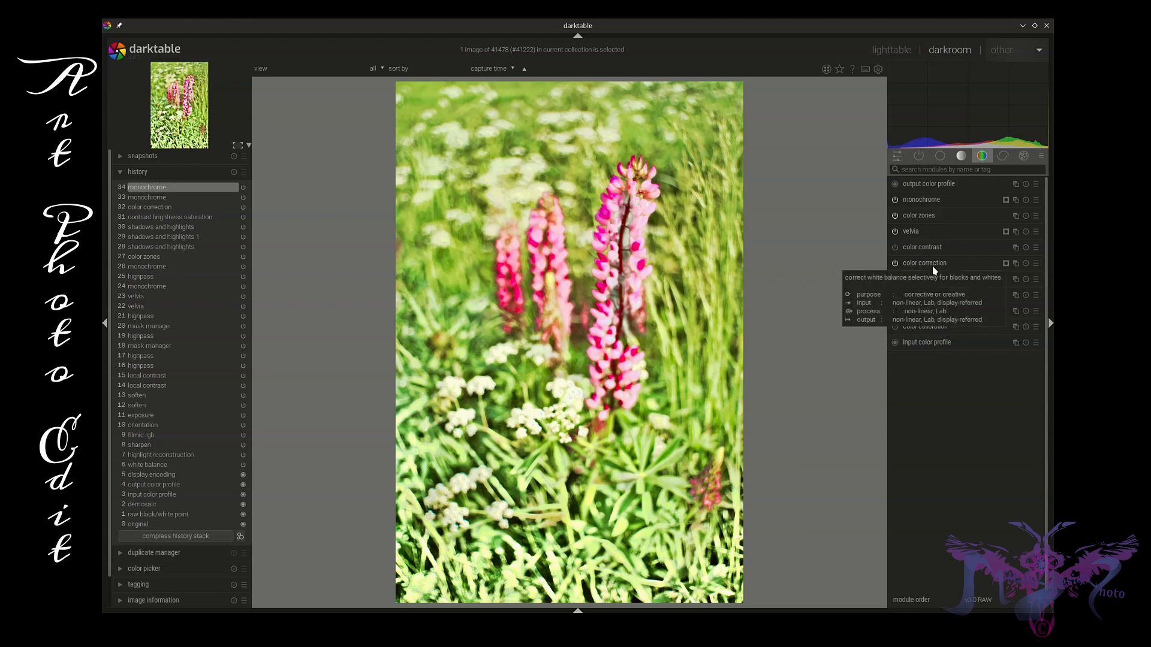
Try lowering the peak between green and cyan on the color zones saturation curve
left_click(937, 220)
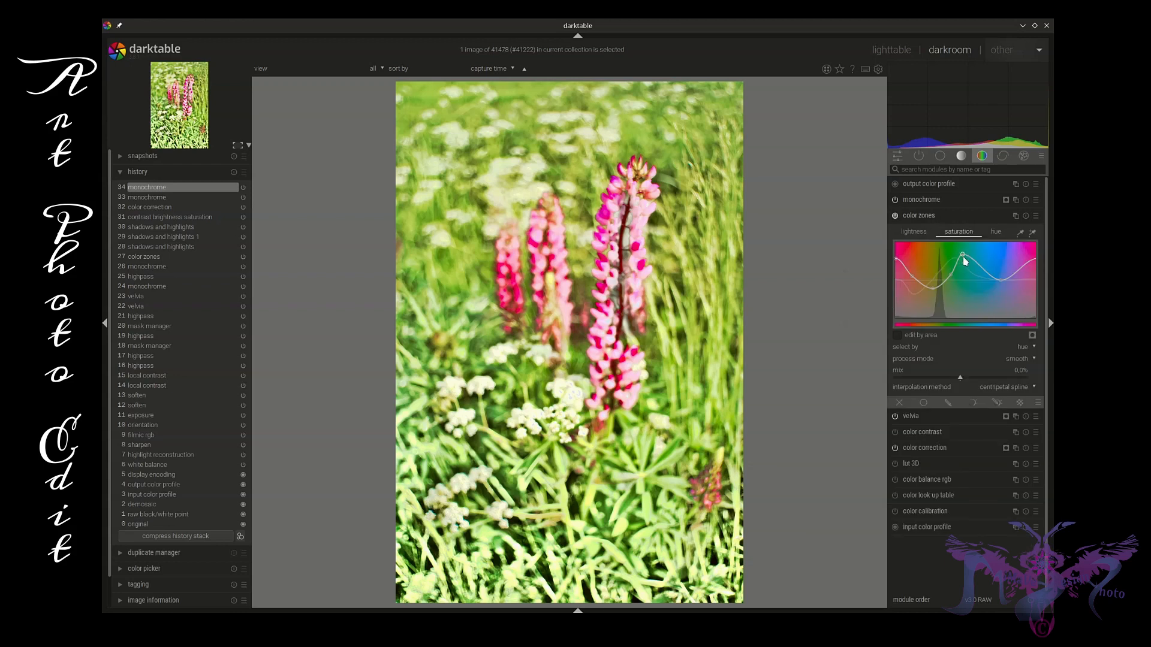
left_click_drag(963, 256, 960, 269)
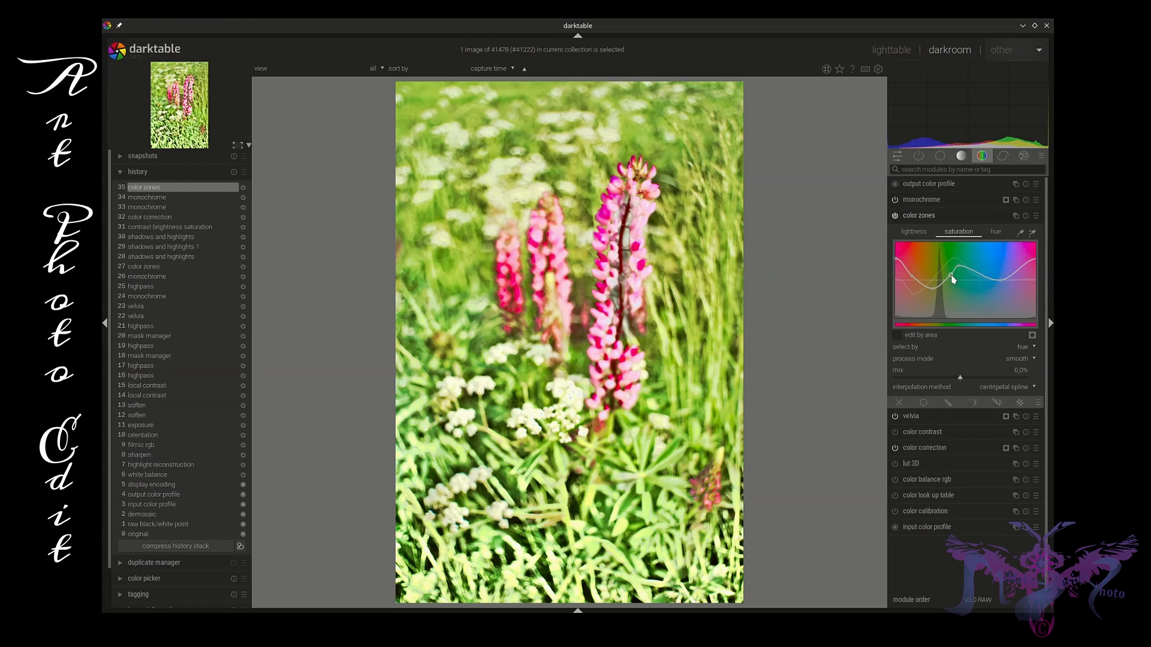
left_click_drag(950, 277, 951, 275)
left_click(952, 215)
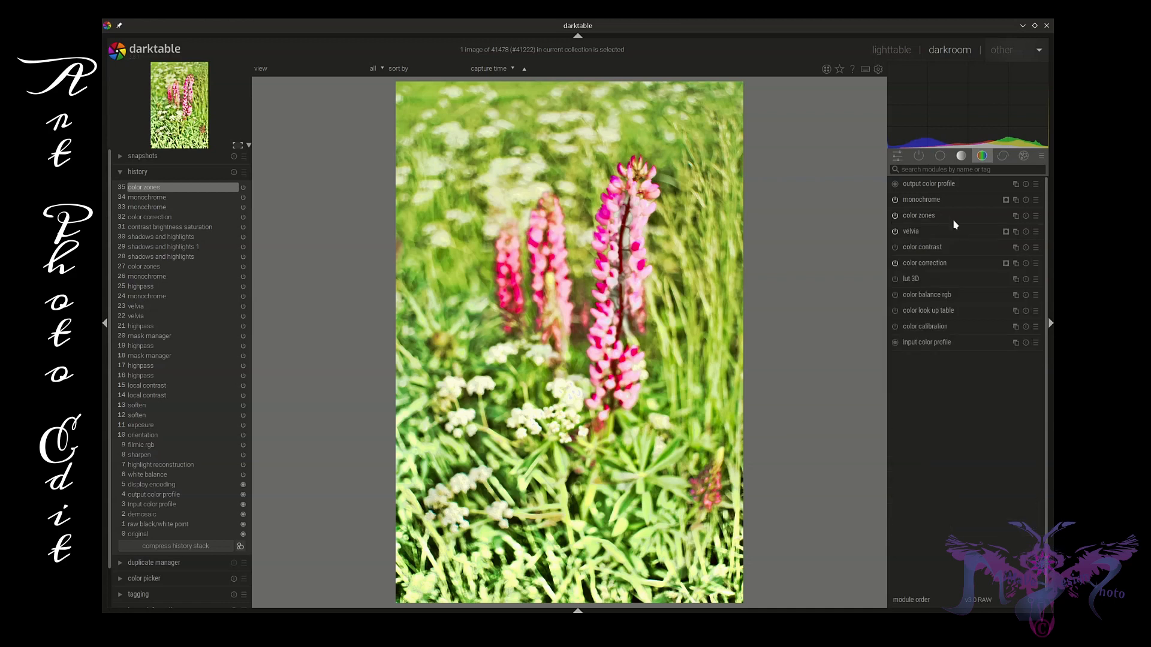
Add a parametric mask to contrast brightness saturation, try a reduced upper lightness limit, and set the range to 0, 2, 100 and 100
left_click(961, 157)
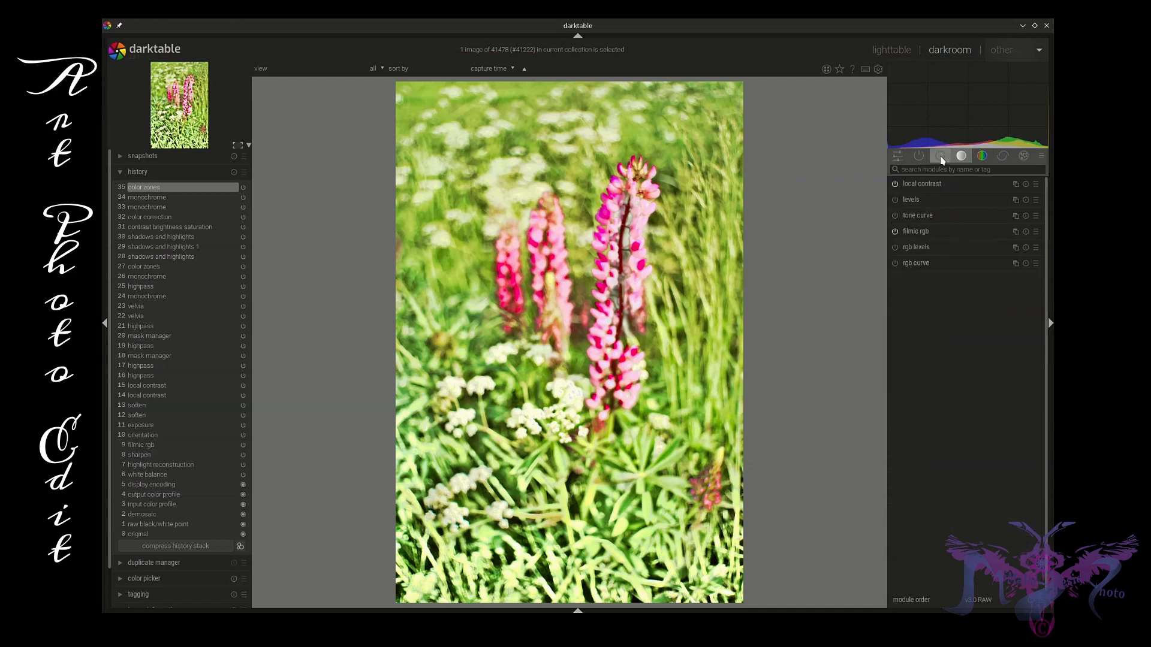
left_click(940, 157)
left_click(929, 233)
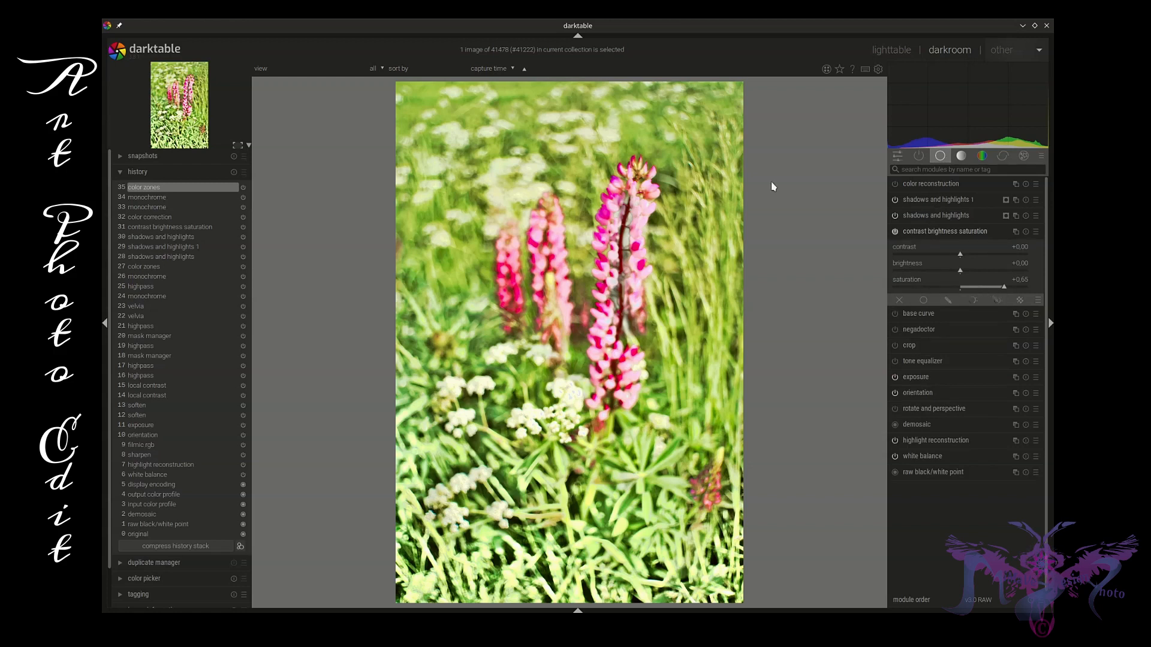
left_click(973, 300)
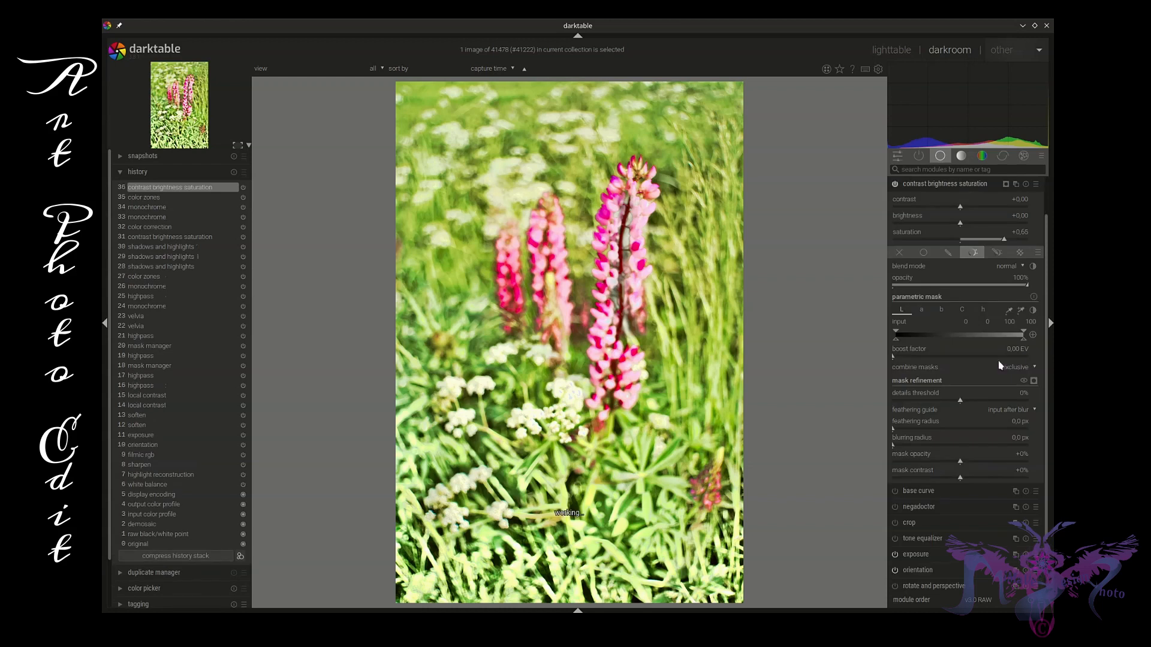
mouse_move(1019, 336)
left_mouse_down()
mouse_move(993, 349)
mouse_move(979, 334)
mouse_move(1012, 343)
mouse_move(994, 343)
left_mouse_up()
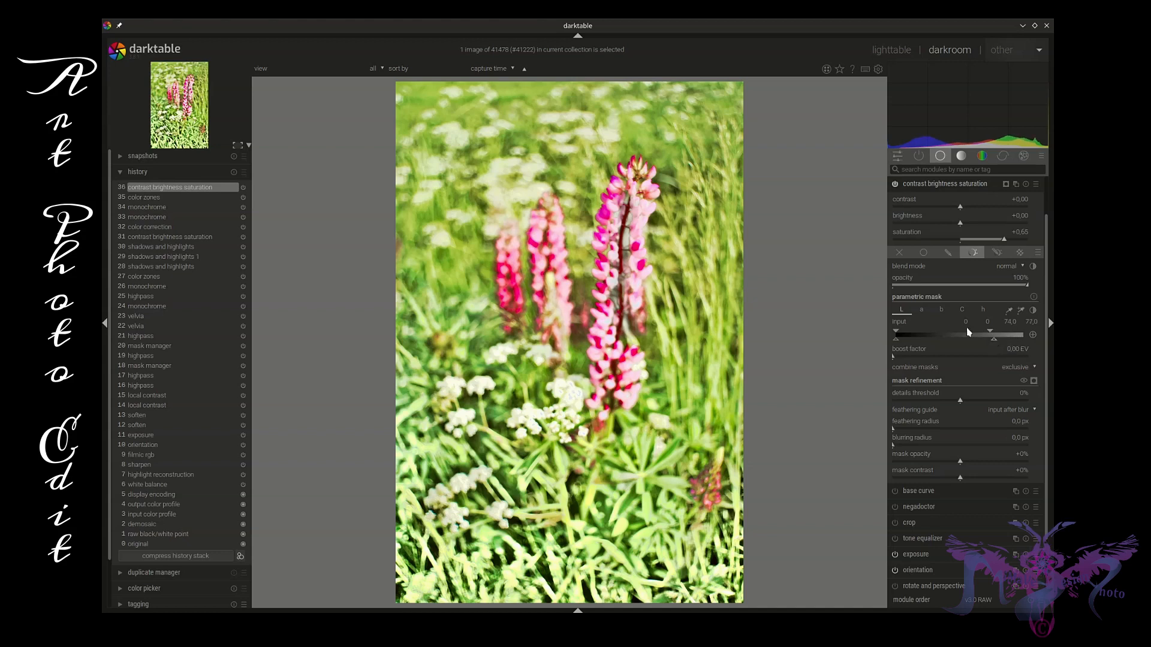
mouse_move(895, 334)
left_mouse_down()
mouse_move(916, 335)
mouse_move(885, 342)
mouse_move(888, 331)
left_mouse_up()
mouse_move(993, 338)
left_mouse_down()
mouse_move(1028, 335)
mouse_move(977, 337)
mouse_move(1034, 344)
left_mouse_up()
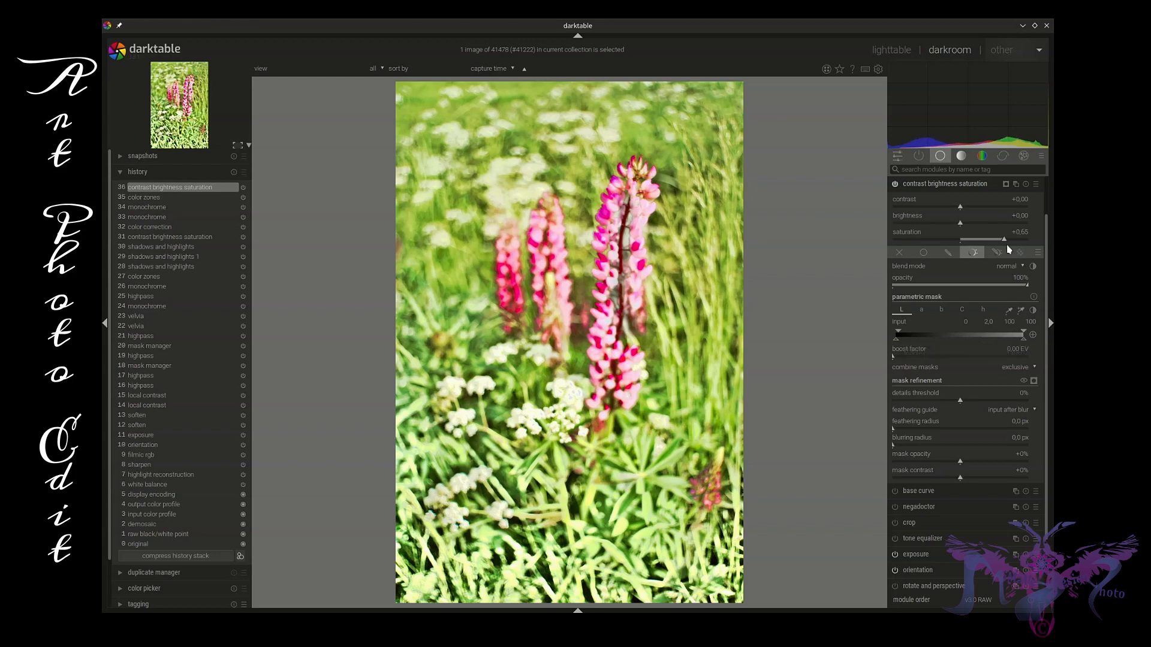
Try saturation values up to +1.00, set saturation to +0.54, and adjust the lower lightness limits of its mask
left_click_drag(1005, 239, 1027, 243)
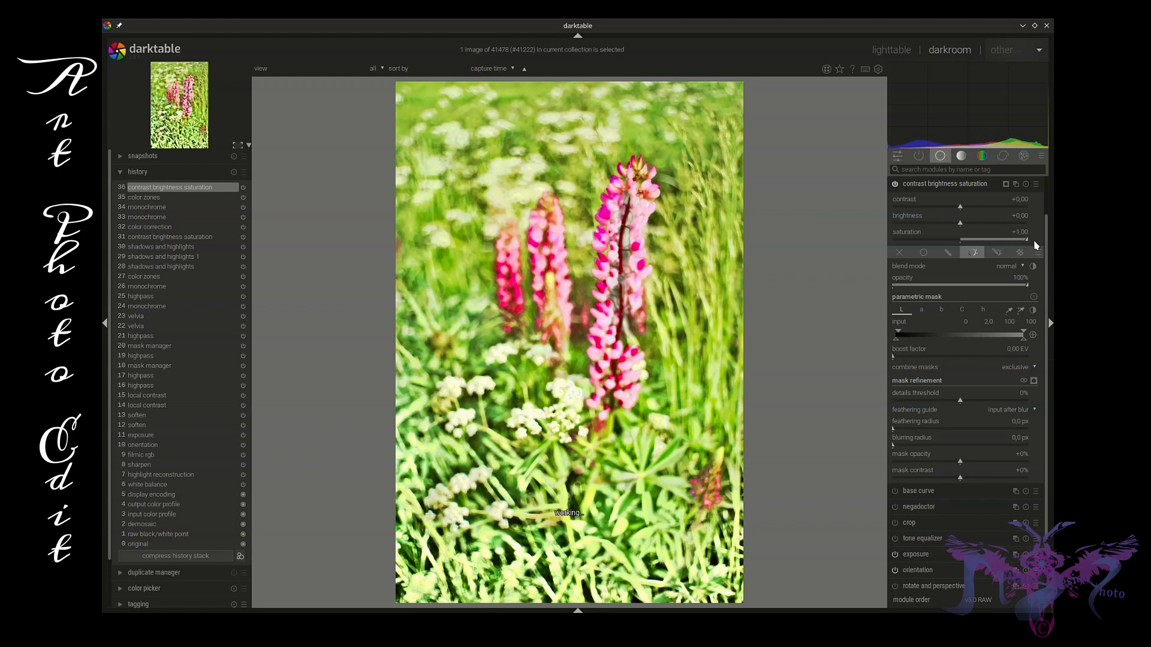
left_click(1022, 241)
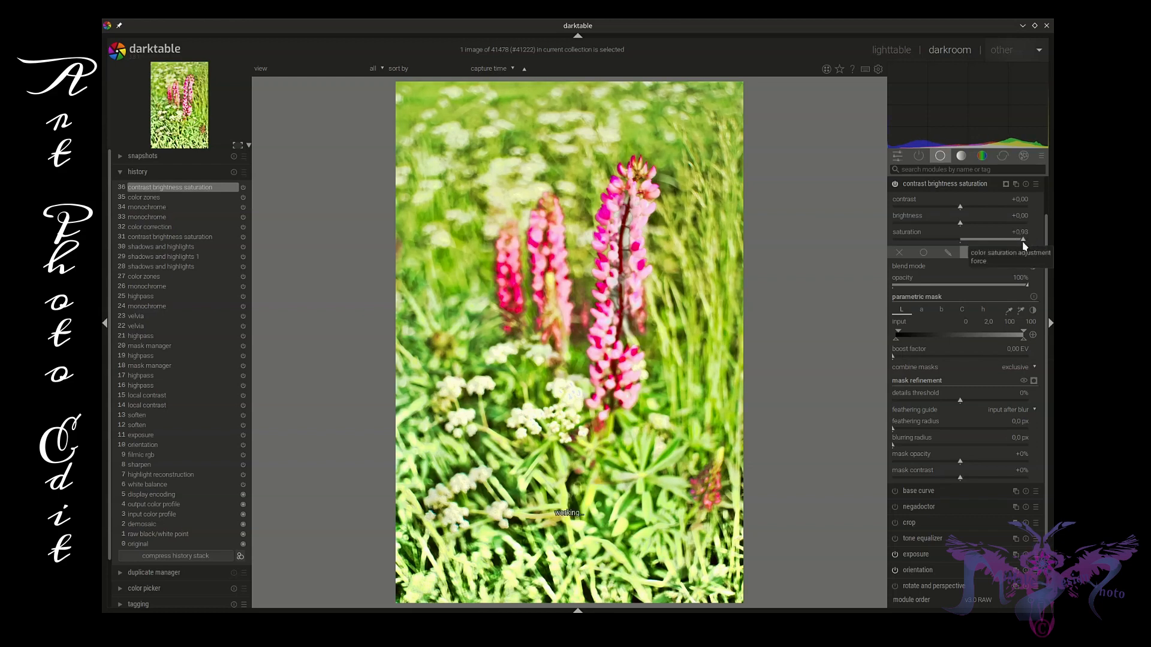
left_click_drag(1023, 241, 1019, 242)
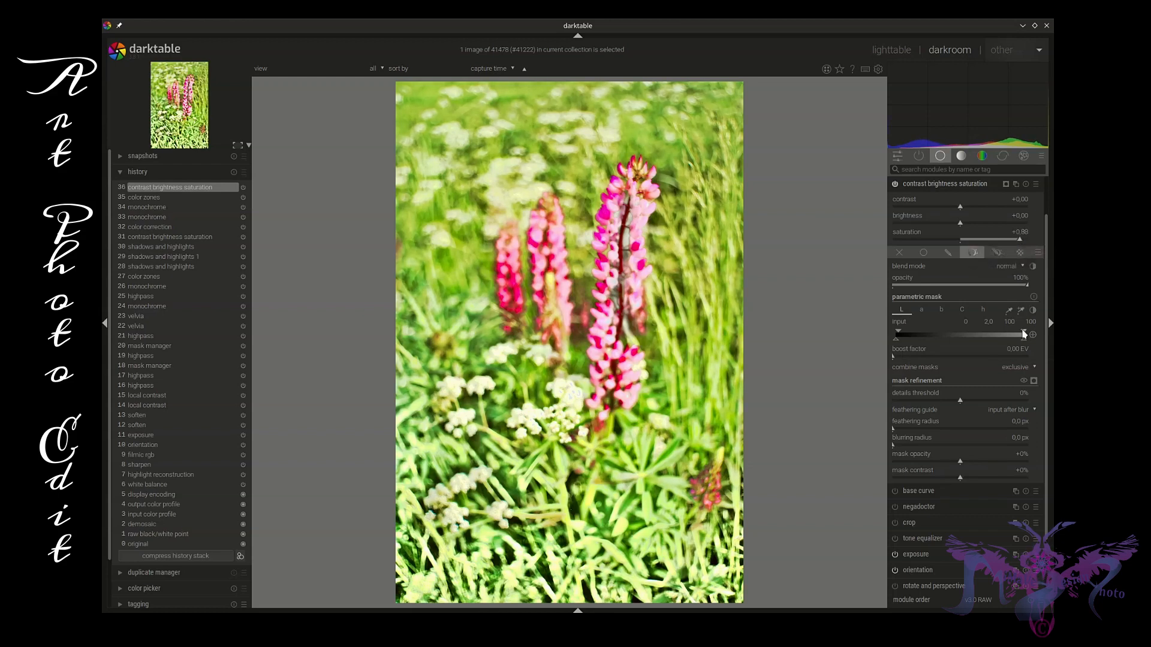
mouse_move(1022, 334)
left_mouse_down()
mouse_move(970, 338)
mouse_move(1026, 334)
left_mouse_up()
left_click_drag(1025, 244, 996, 244)
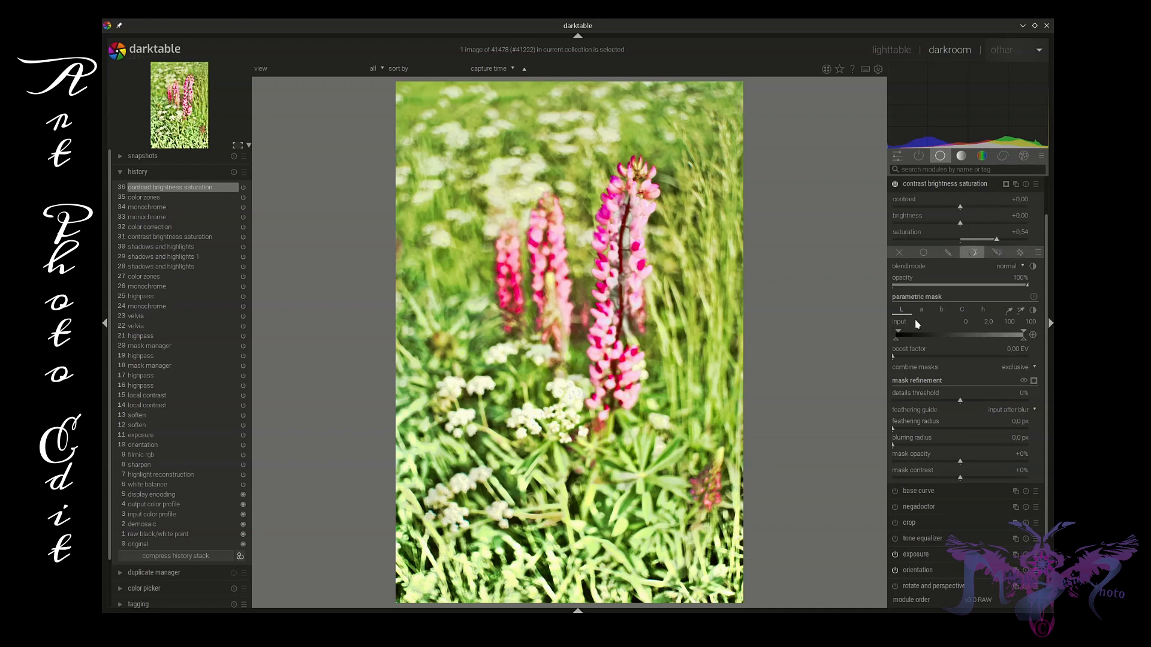
mouse_move(899, 331)
left_mouse_down()
mouse_move(935, 335)
mouse_move(907, 341)
left_mouse_up()
left_click(964, 185)
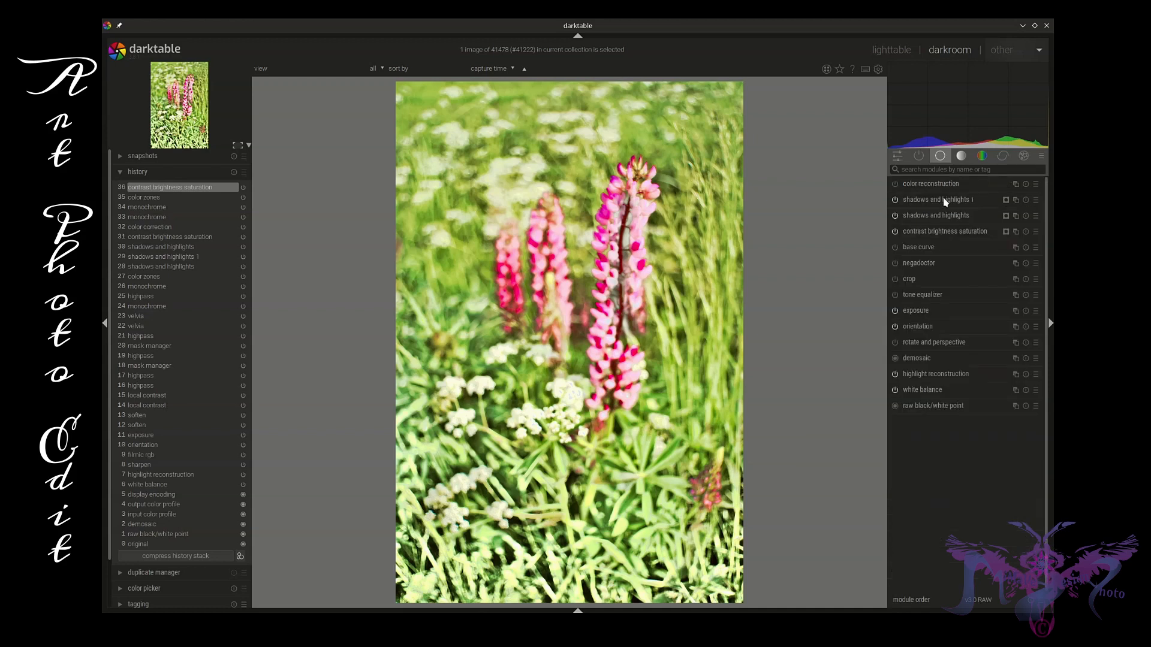
Raise the green-to-cyan peak of the color zones saturation curve and shift it slightly toward cyan
left_click(982, 157)
left_click(919, 156)
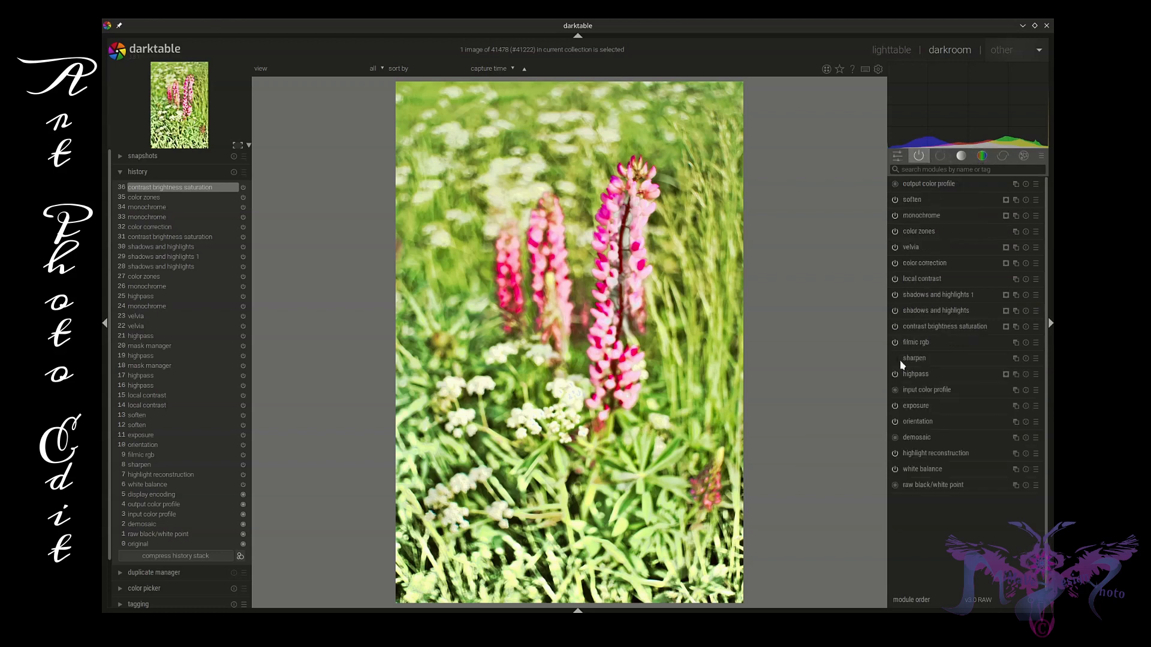
left_click(933, 263)
left_click(927, 183)
left_click(924, 231)
left_click_drag(959, 235, 955, 225)
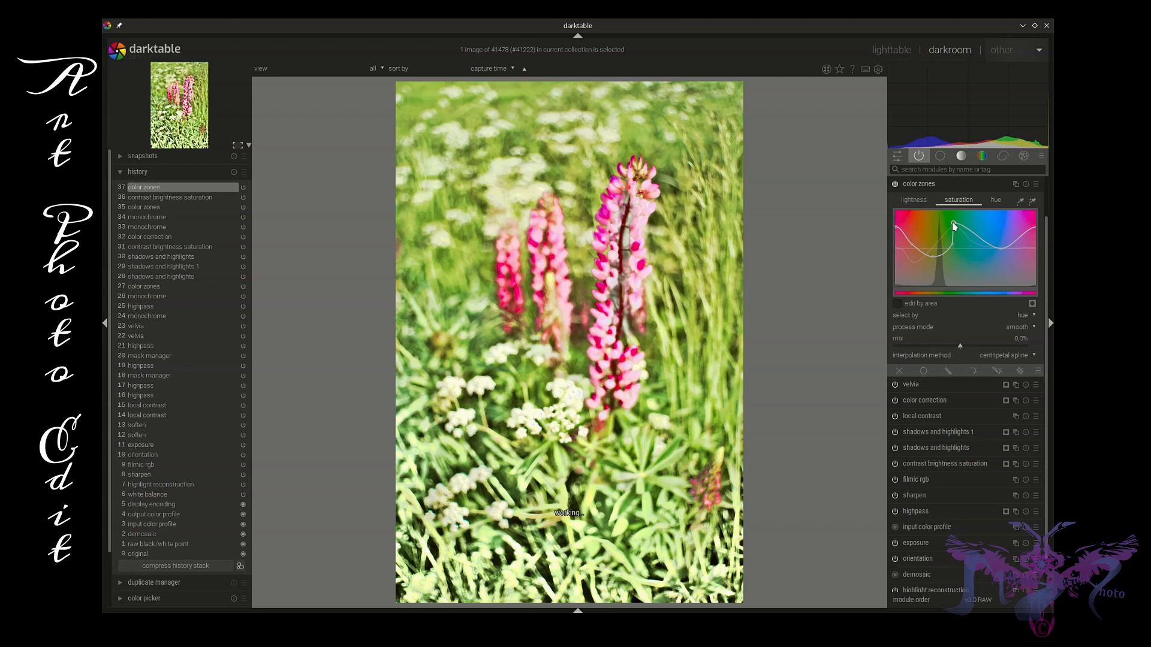
left_click_drag(953, 226, 961, 228)
Adjust the red end of the color zones saturation curve and try different saturation levels for the purple and magenta hues
left_click_drag(903, 235, 901, 238)
left_click_drag(895, 228, 895, 225)
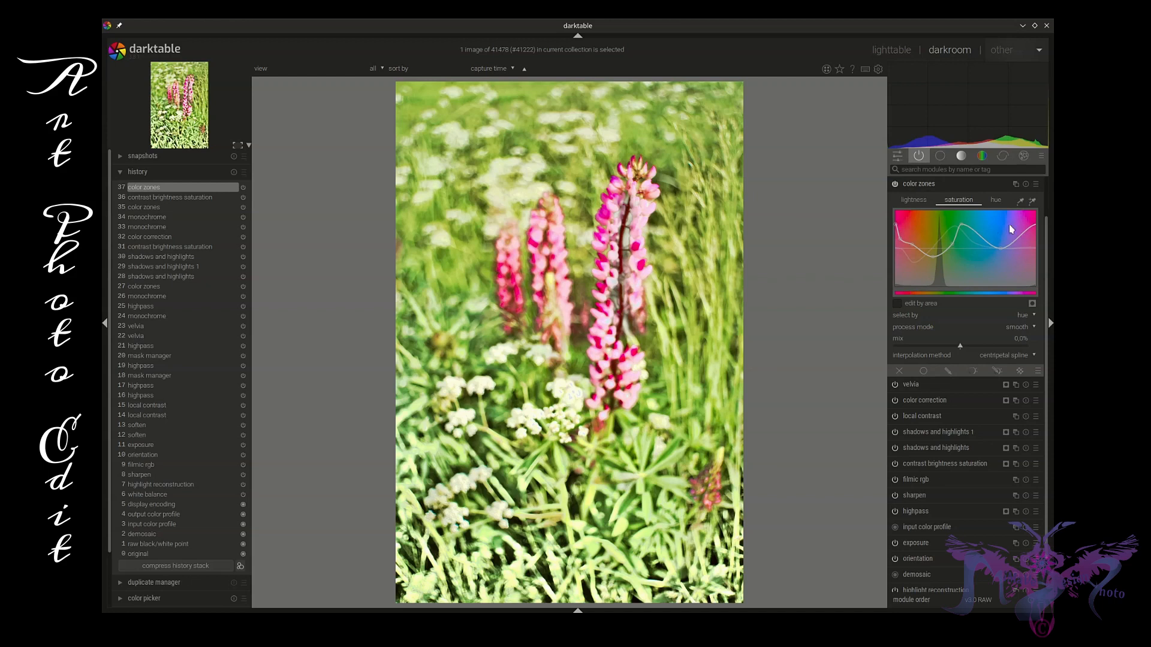
left_click_drag(1032, 232, 1032, 245)
left_click_drag(1029, 246, 1033, 249)
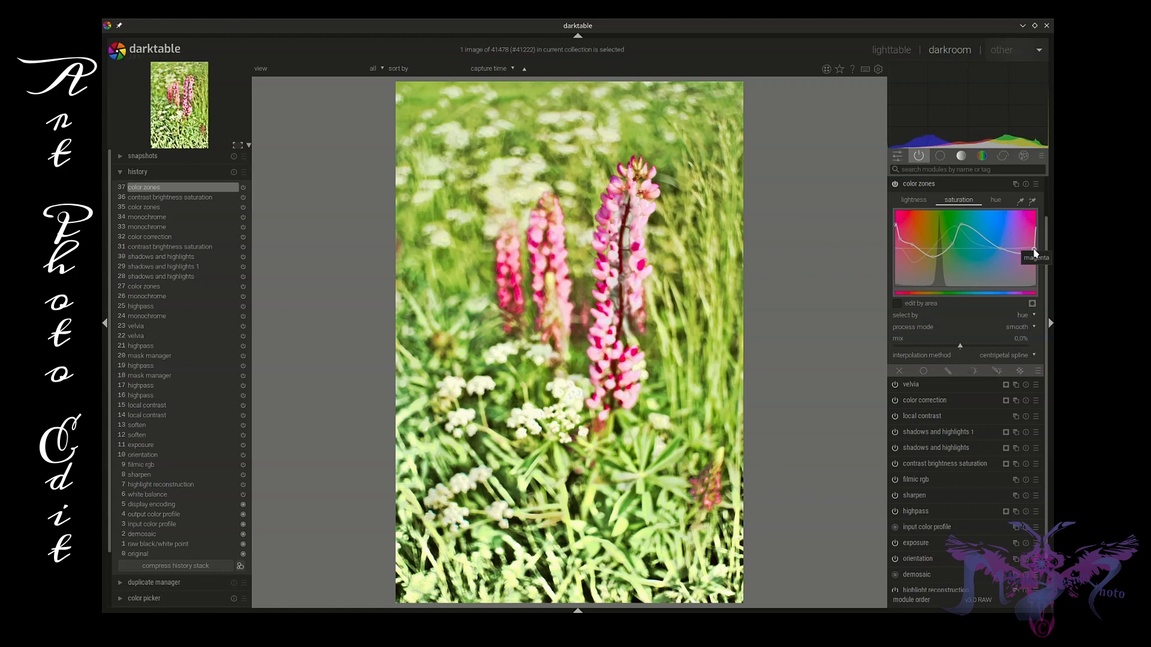
left_click_drag(1033, 252, 1026, 237)
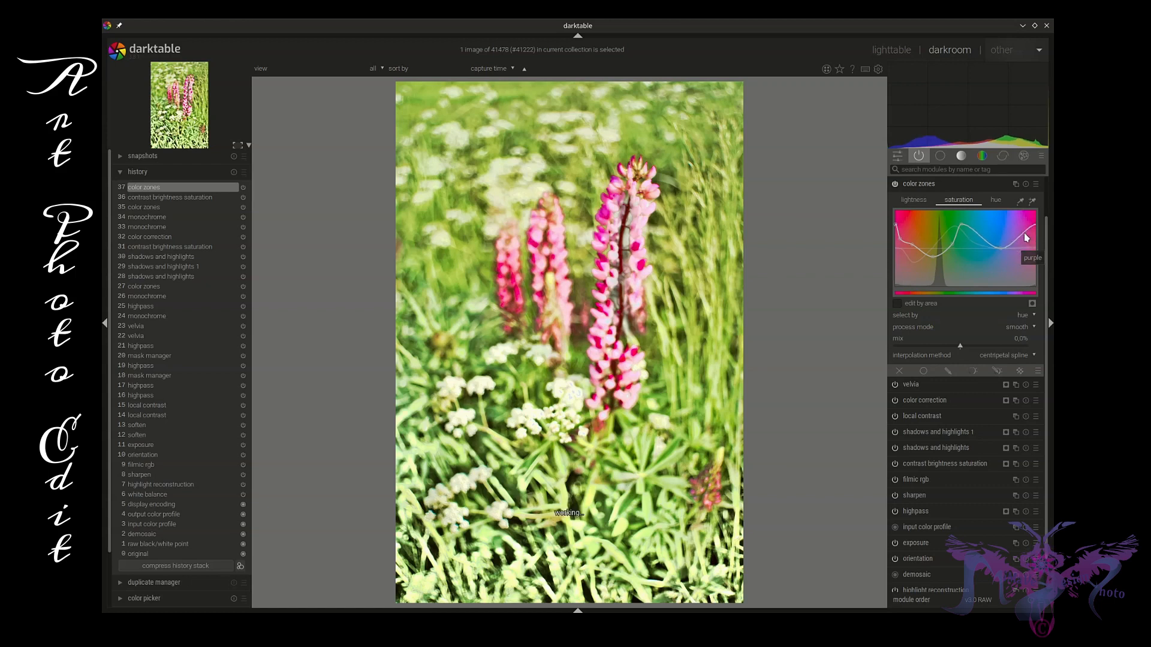
Fine-tune the red, magenta and purple nodes of the color zones saturation curve, and collapse the module
left_click(901, 235)
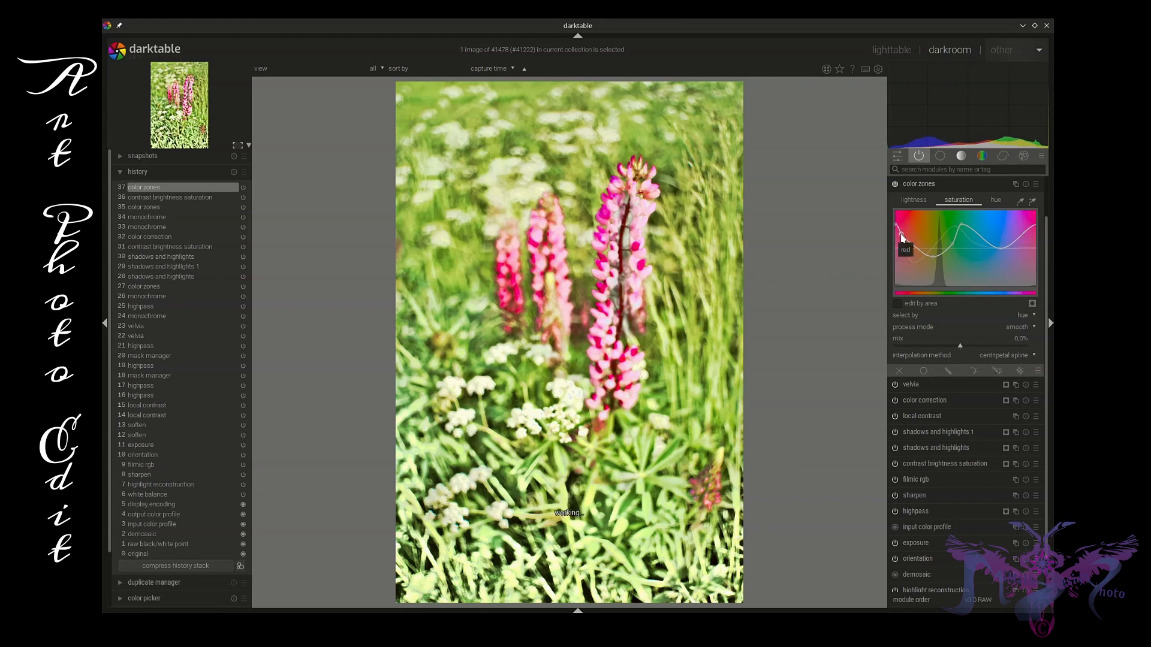
left_click_drag(900, 235, 894, 223)
left_click_drag(1034, 222, 1029, 221)
left_click(1014, 235)
left_click_drag(1000, 250, 999, 251)
left_click(955, 186)
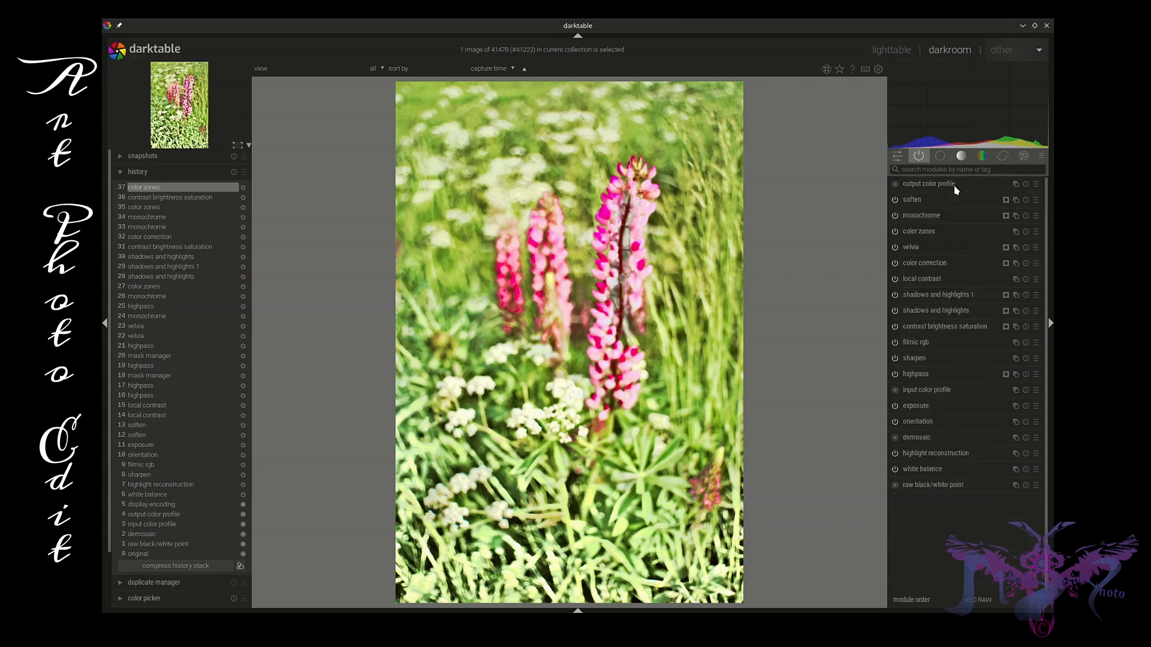
Enable vignetting and shape it into a tall oval around the lupines, with about 76.51% scale and 0.698 width/height ratio
left_click(1023, 158)
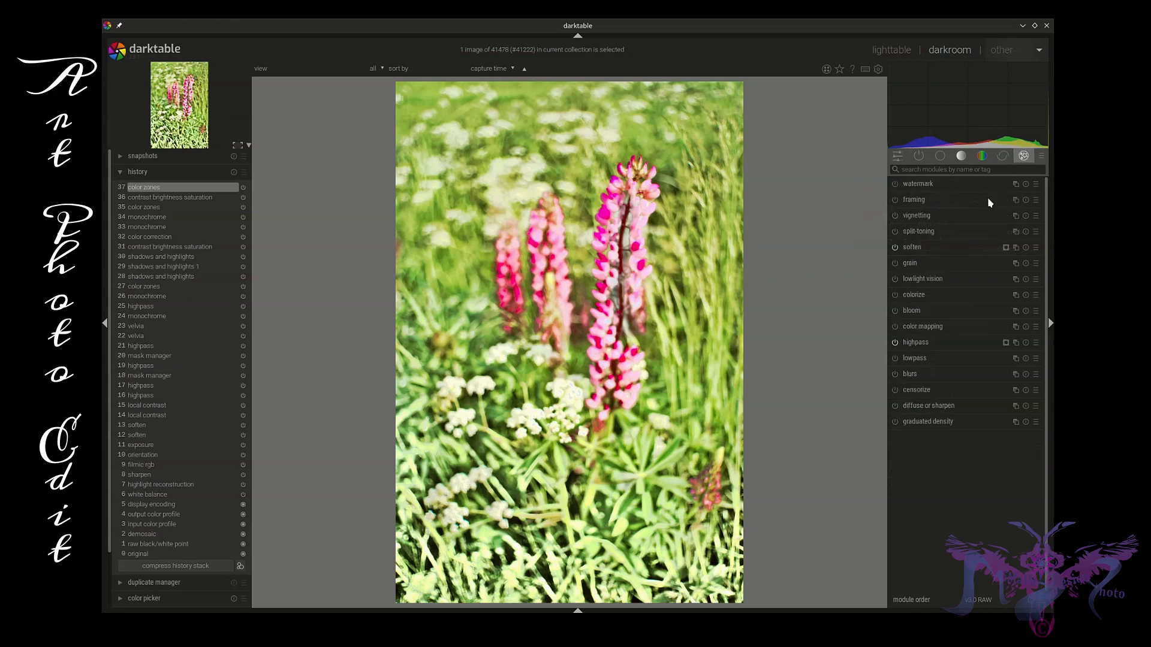
left_click(969, 217)
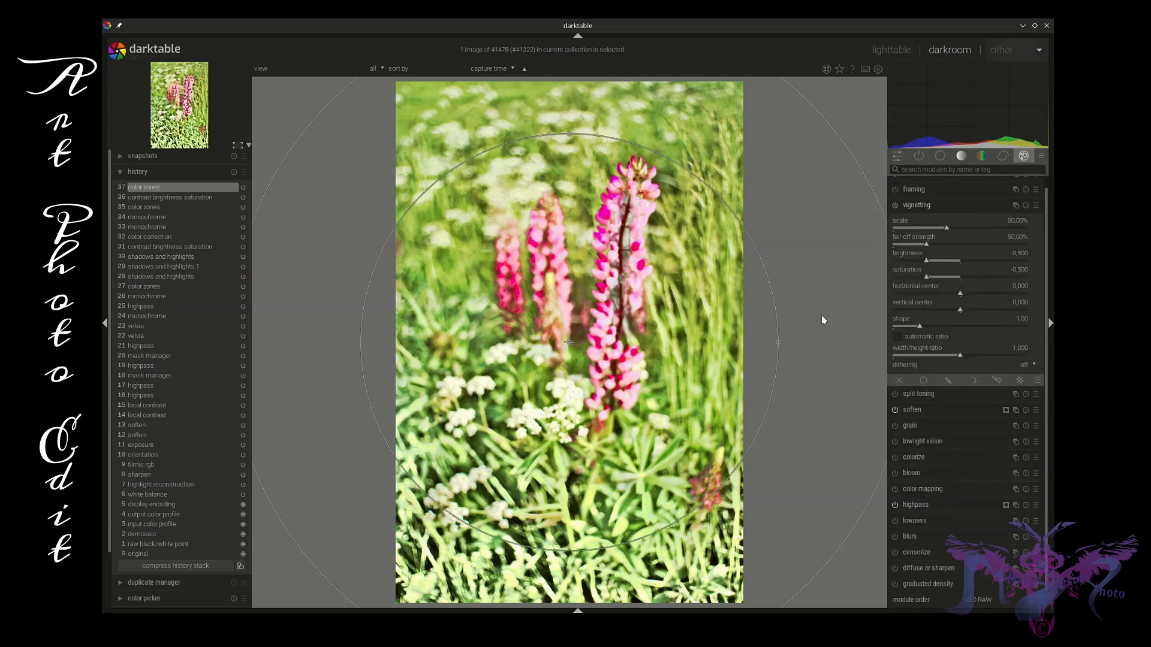
left_click_drag(777, 342, 710, 347)
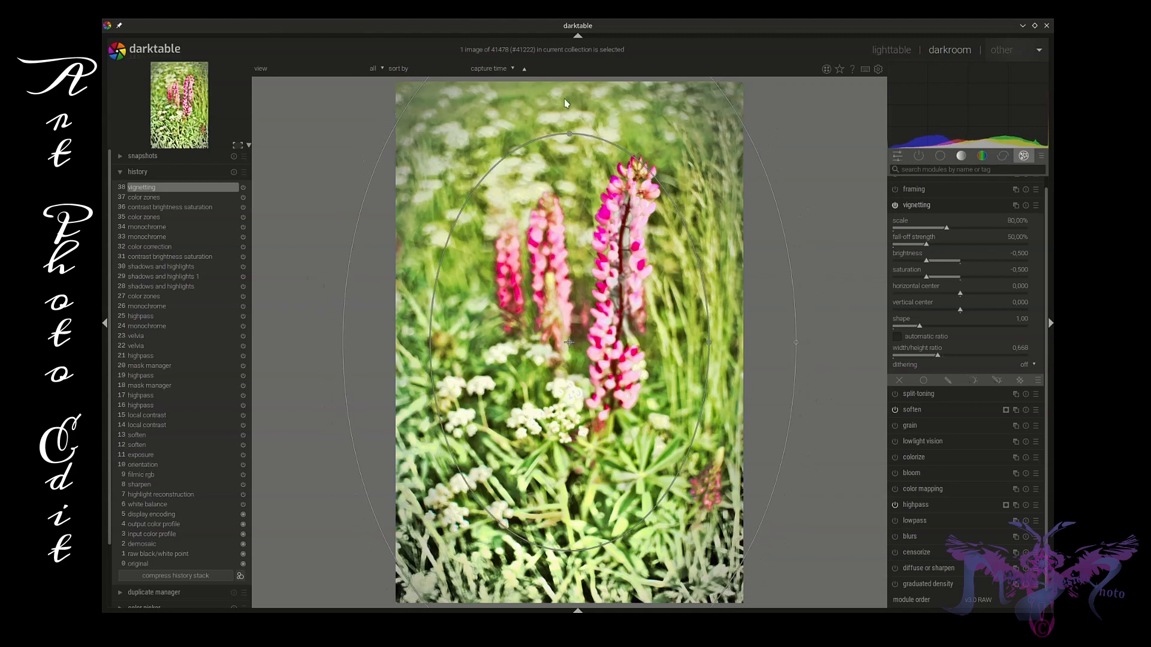
left_click_drag(572, 136, 573, 145)
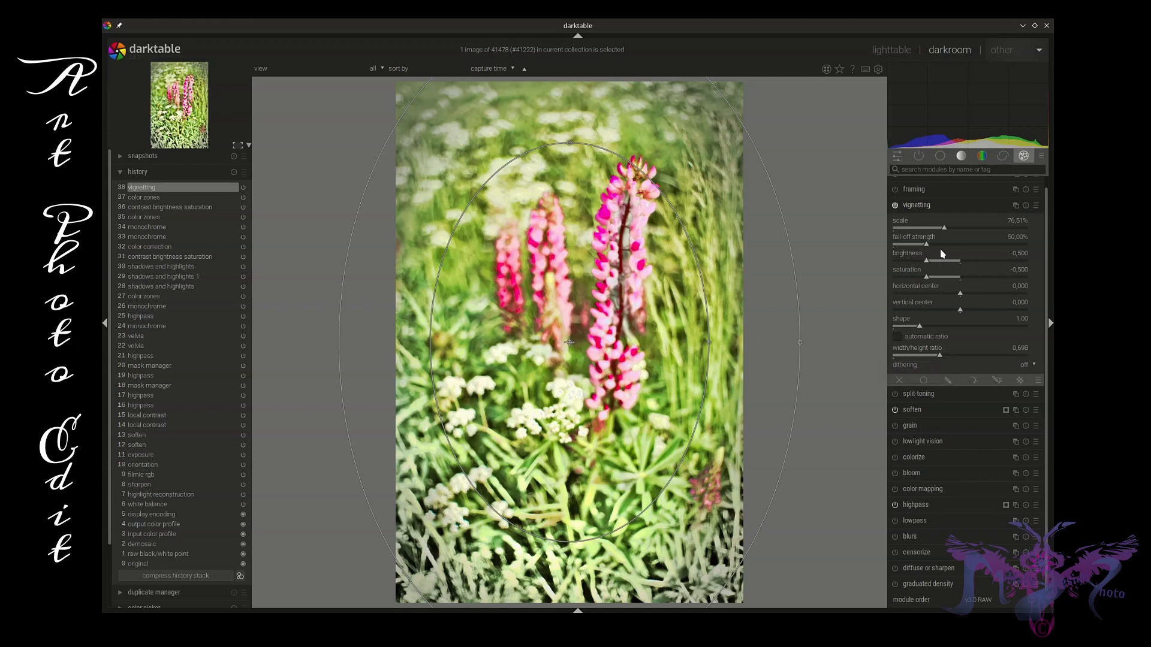
Set the vignette to brightness 0.344, saturation 0.886, fall-off strength 145.64%, scale 58.29% and width/height ratio 0.544
left_click_drag(928, 262, 1003, 280)
left_click_drag(955, 228, 992, 249)
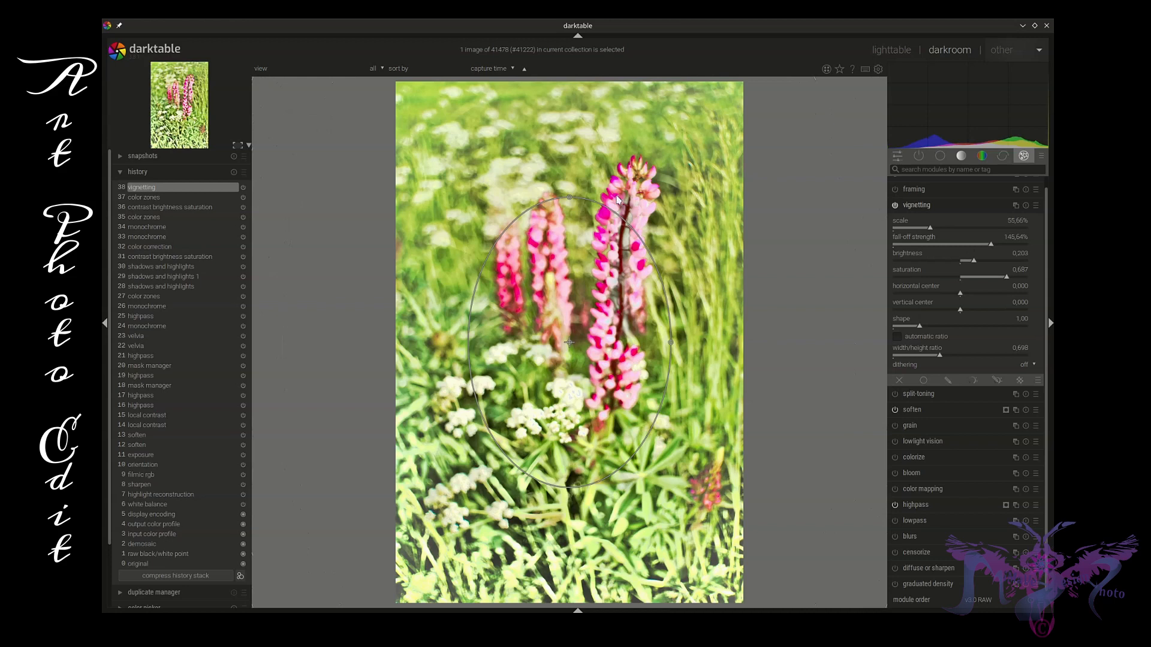
left_click_drag(573, 199, 574, 155)
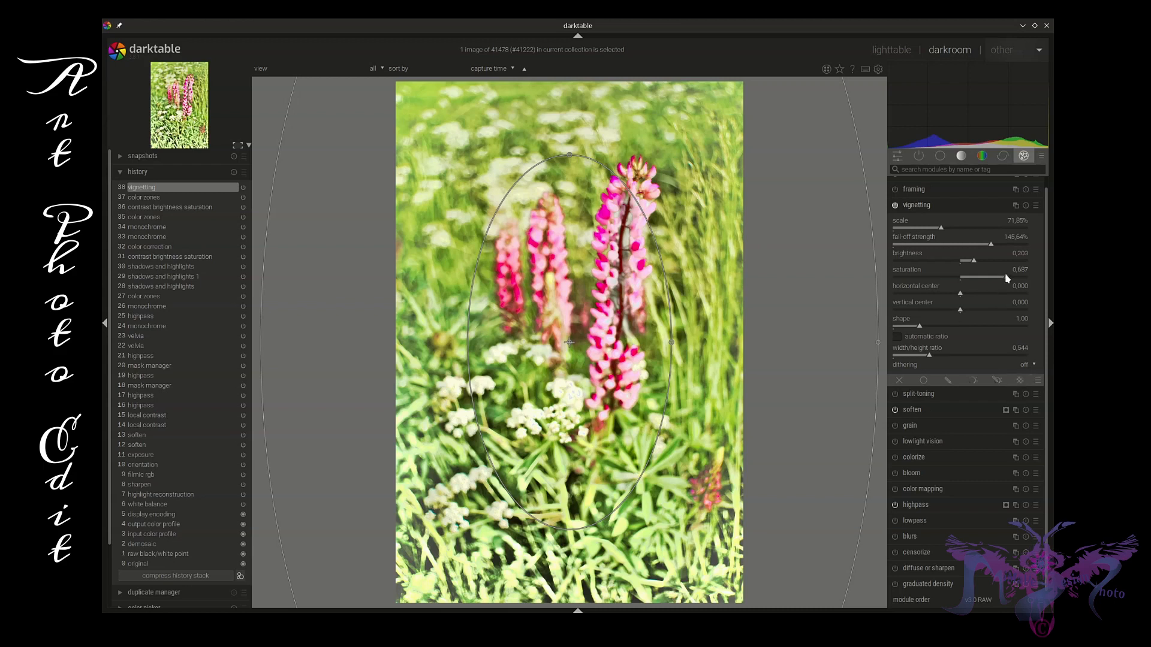
left_click_drag(1007, 277, 983, 265)
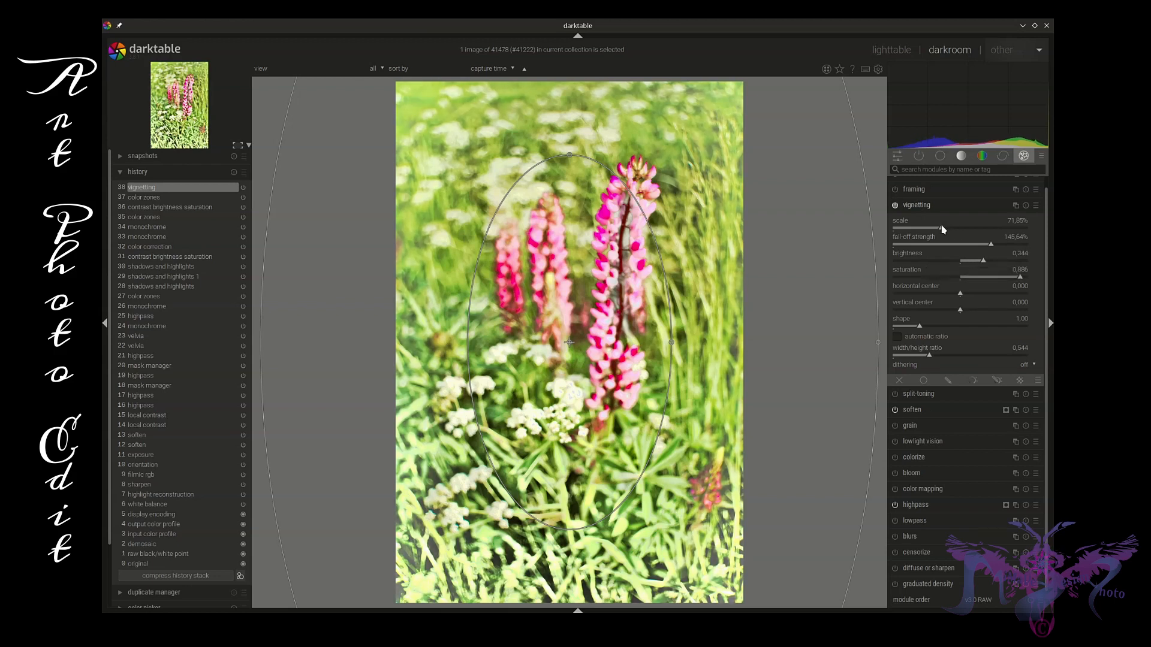
left_click_drag(941, 230, 933, 231)
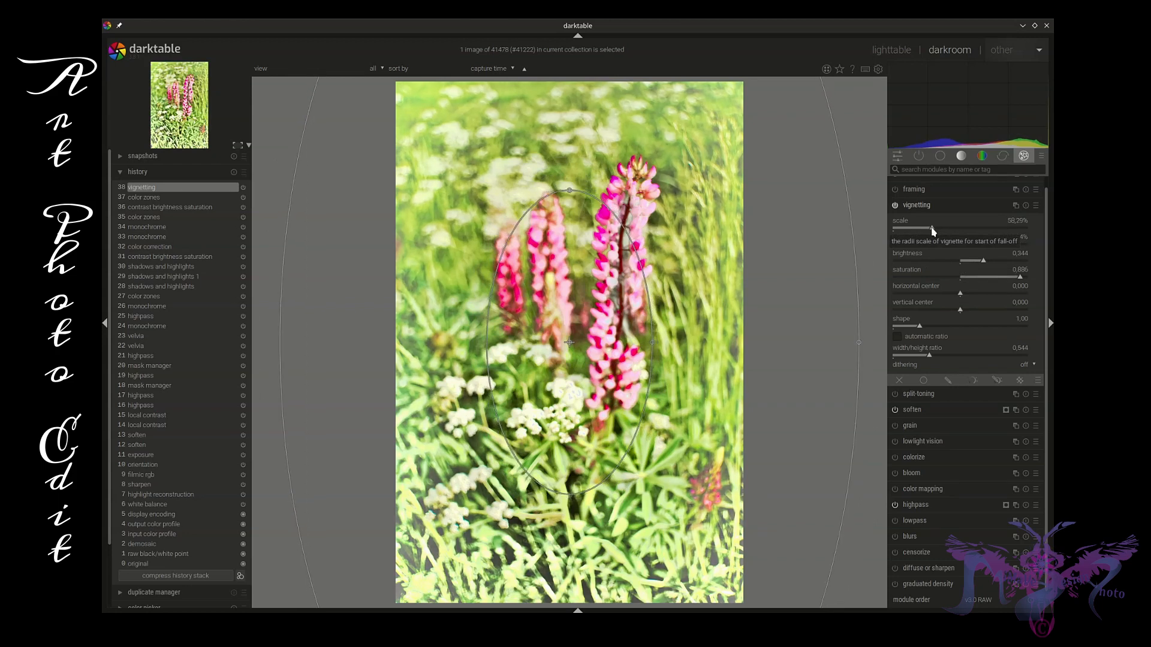
Add a parametric mask to vignetting with the range 18.4, 71.8, 85.5 and 91.8, and compare the photo with vignetting off and on
left_click(972, 382)
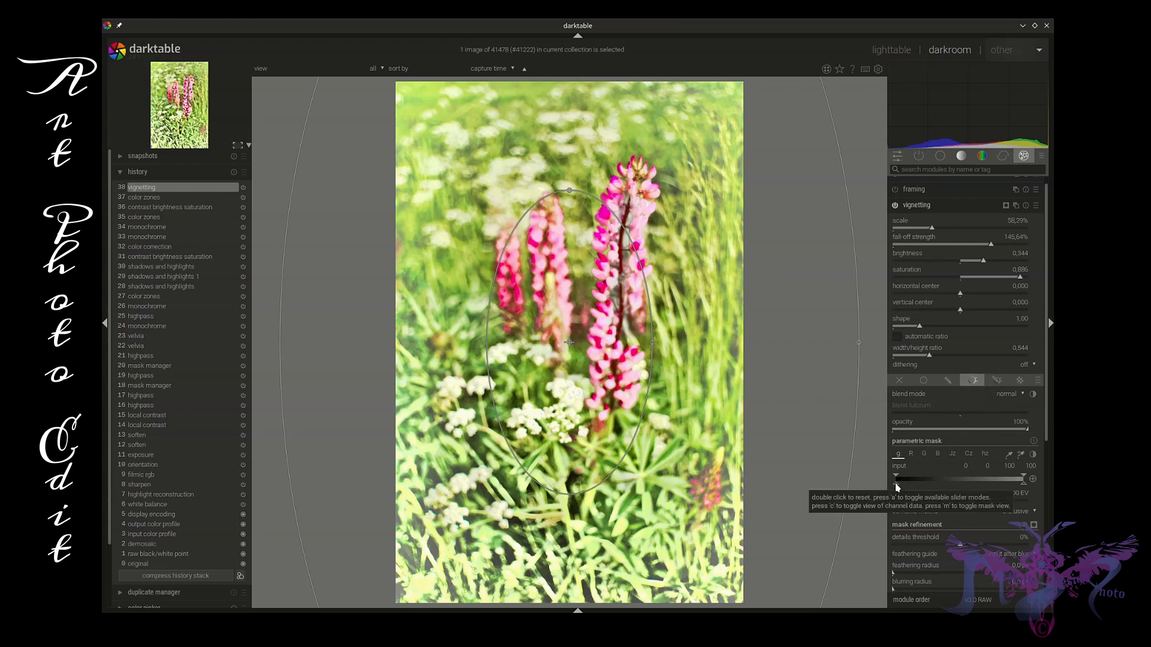
mouse_move(897, 488)
left_mouse_down()
mouse_move(925, 486)
mouse_move(928, 472)
mouse_move(970, 478)
mouse_move(932, 487)
left_mouse_up()
mouse_move(941, 482)
left_mouse_down()
mouse_move(1018, 488)
mouse_move(971, 477)
mouse_move(888, 486)
mouse_move(987, 478)
left_mouse_up()
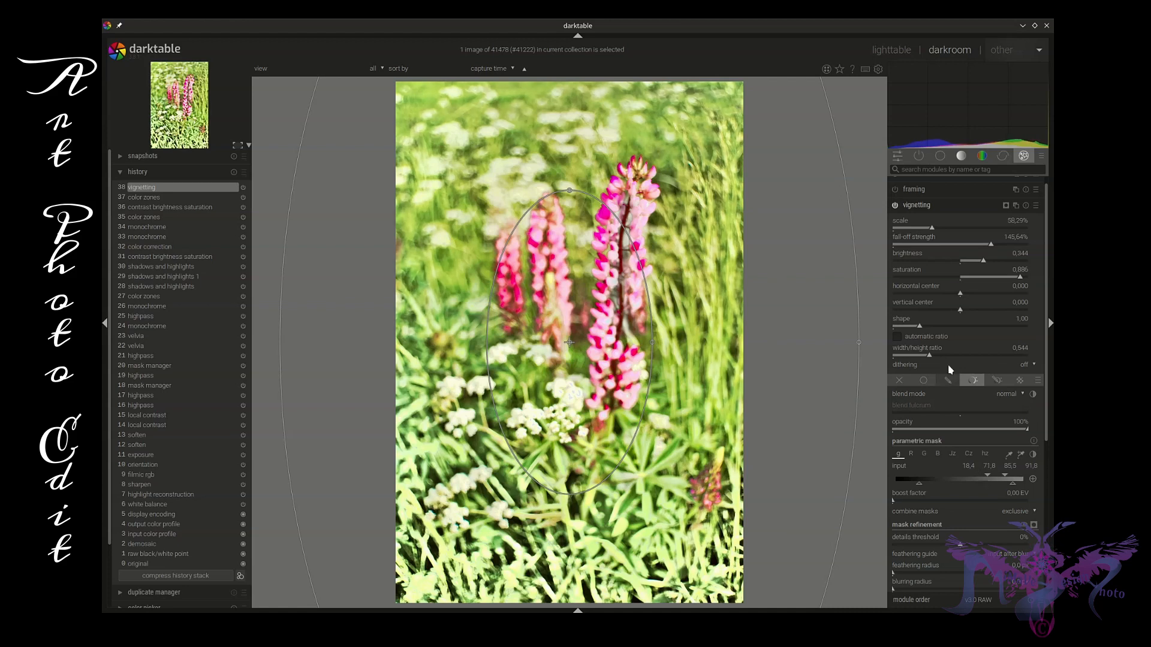
left_click(895, 206)
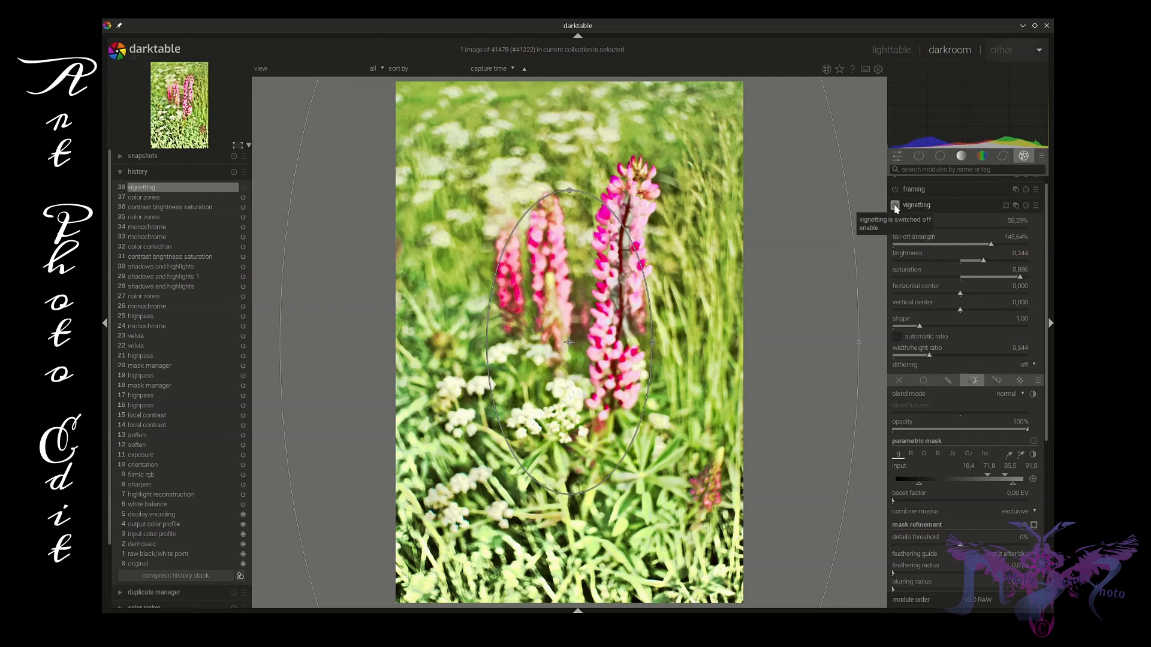
left_click(895, 207)
left_click(895, 207)
left_click(895, 207)
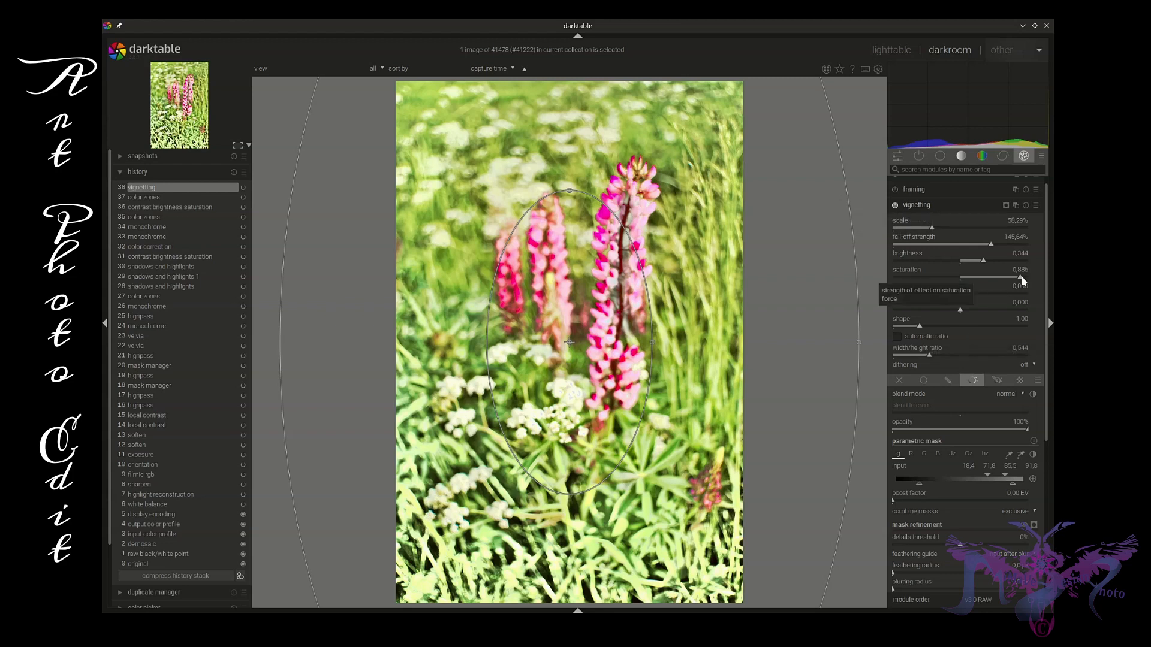
Set the vignette's brightness to 0.496 and saturation to 0.939, and its mask range to 33.3, 69.6, 85.5 and 96.5
mouse_move(1023, 279)
left_mouse_down()
mouse_move(985, 261)
mouse_move(994, 263)
left_mouse_up()
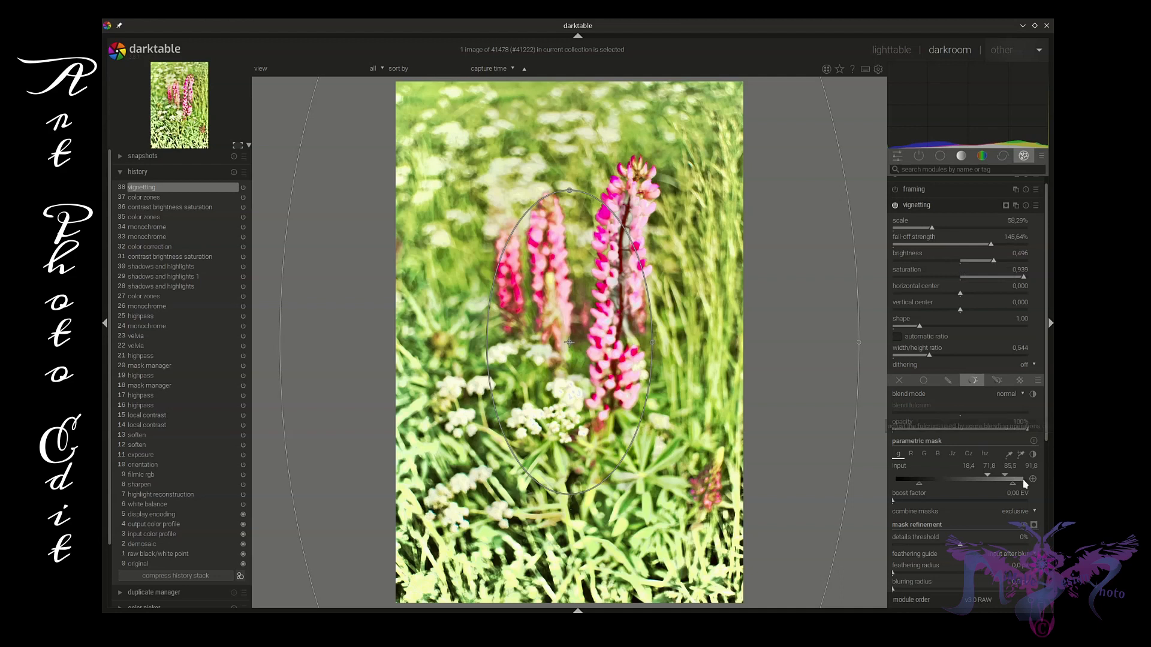
mouse_move(988, 476)
left_mouse_down()
mouse_move(956, 476)
mouse_move(996, 480)
left_mouse_up()
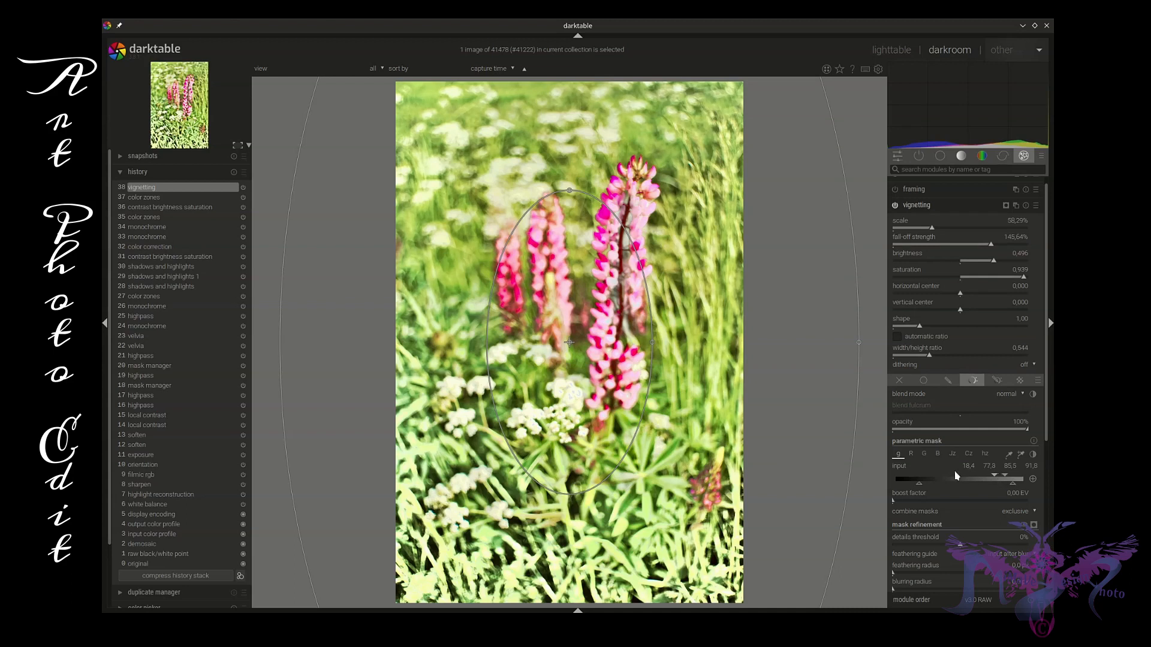
mouse_move(920, 483)
left_mouse_down()
mouse_move(957, 485)
mouse_move(908, 489)
mouse_move(995, 476)
mouse_move(985, 478)
left_mouse_up()
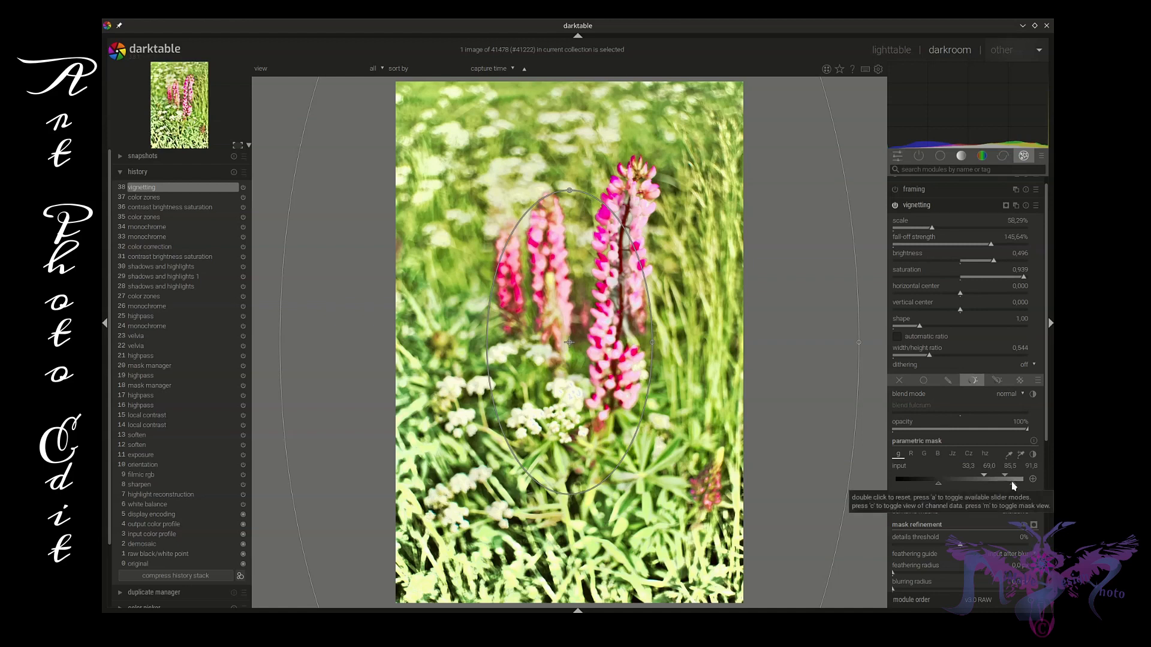
left_click_drag(1019, 483, 1021, 489)
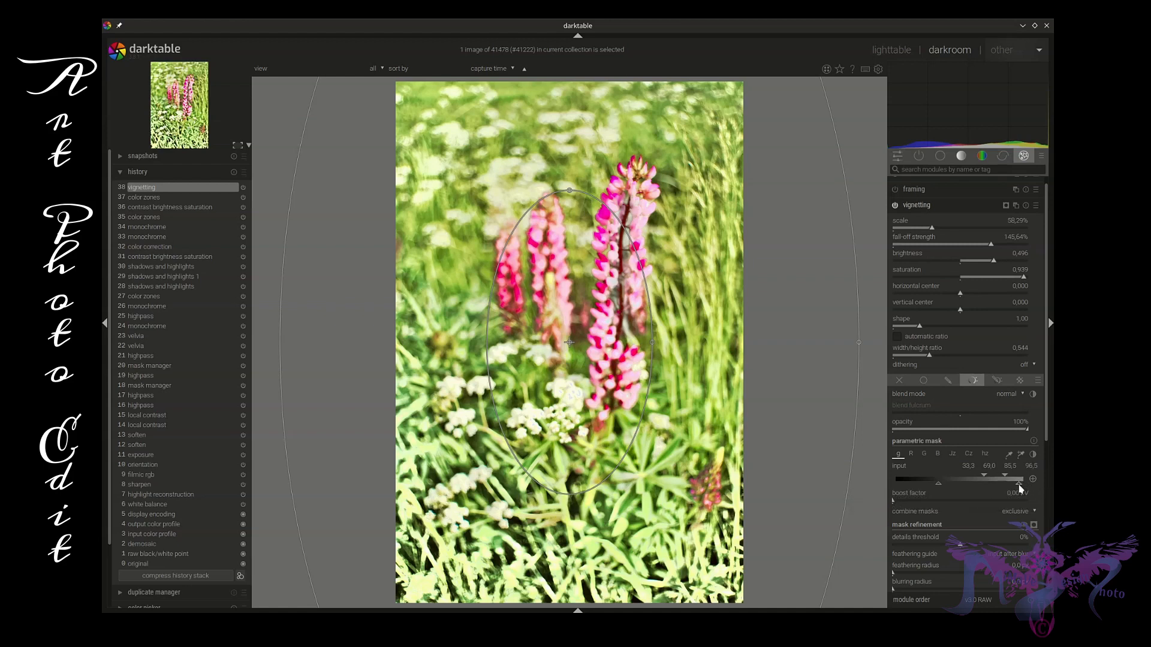
left_click(970, 204)
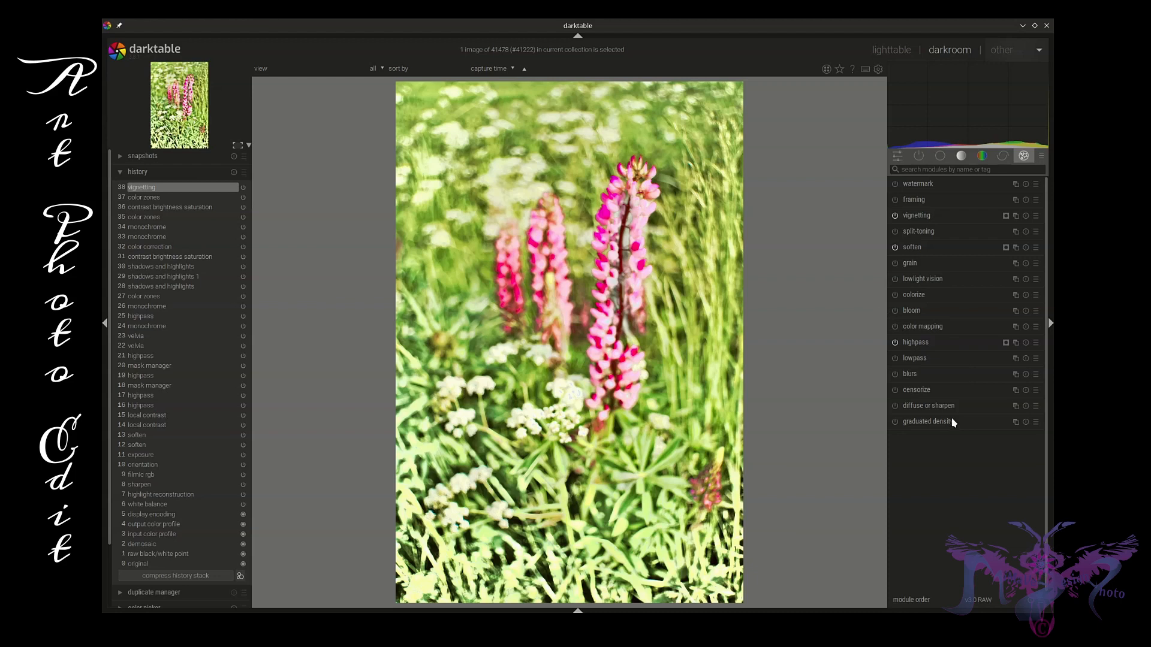
Try small rotations of the photo in both directions and set the rotation to 0.32°
left_click(960, 157)
left_click(918, 156)
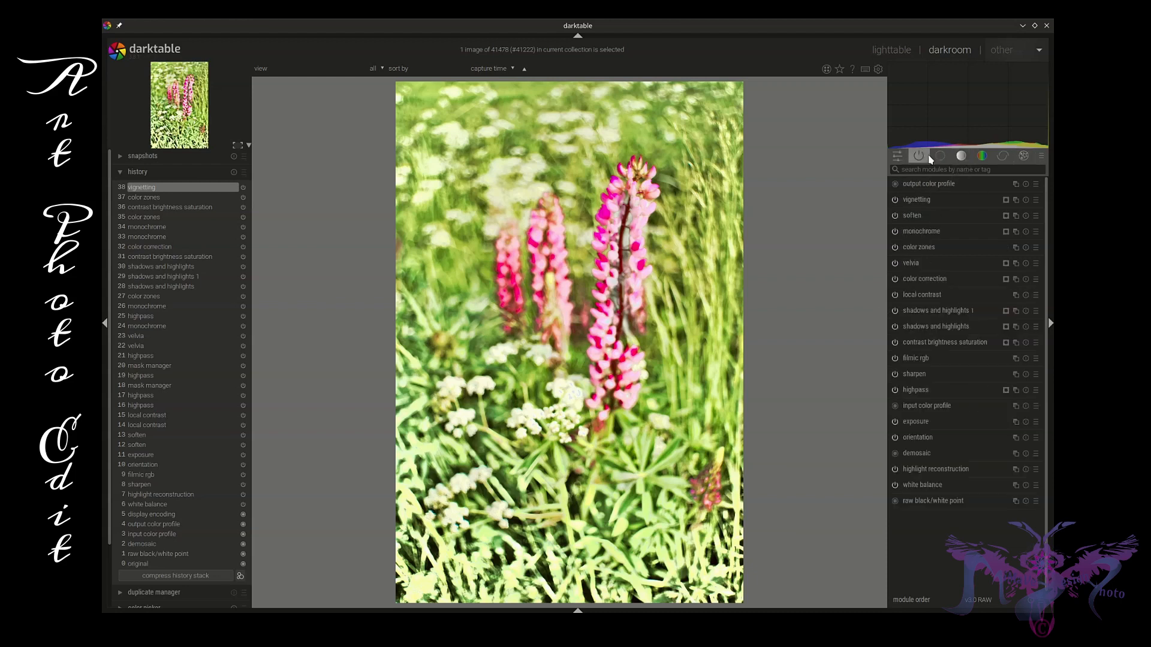
left_click(940, 156)
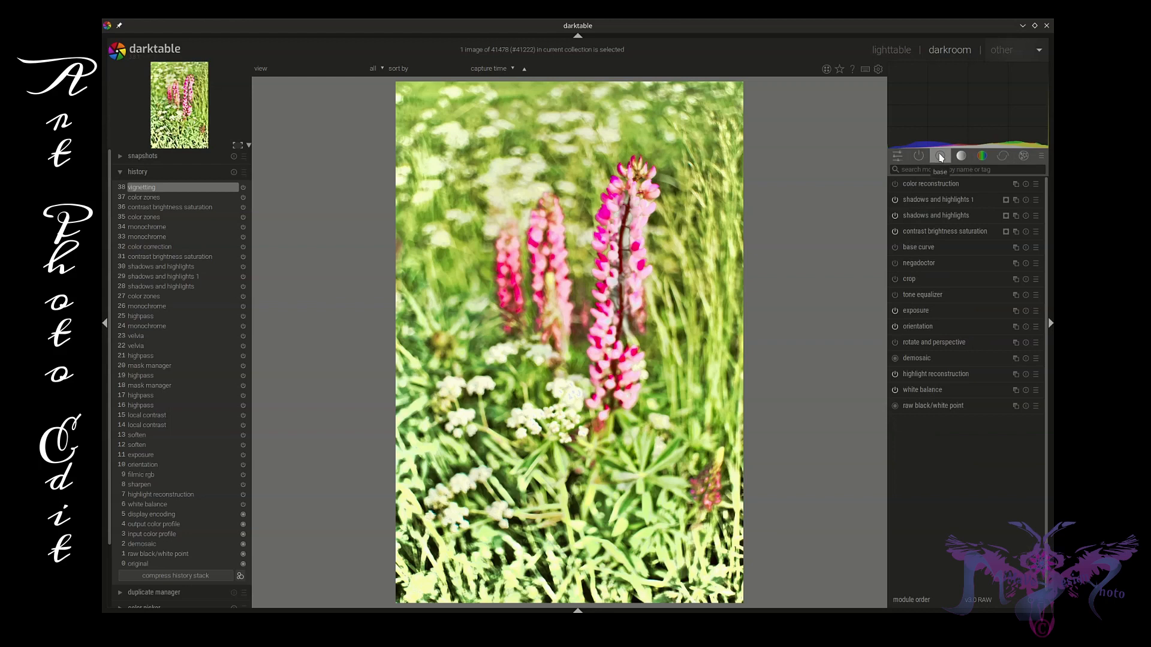
left_click(942, 344)
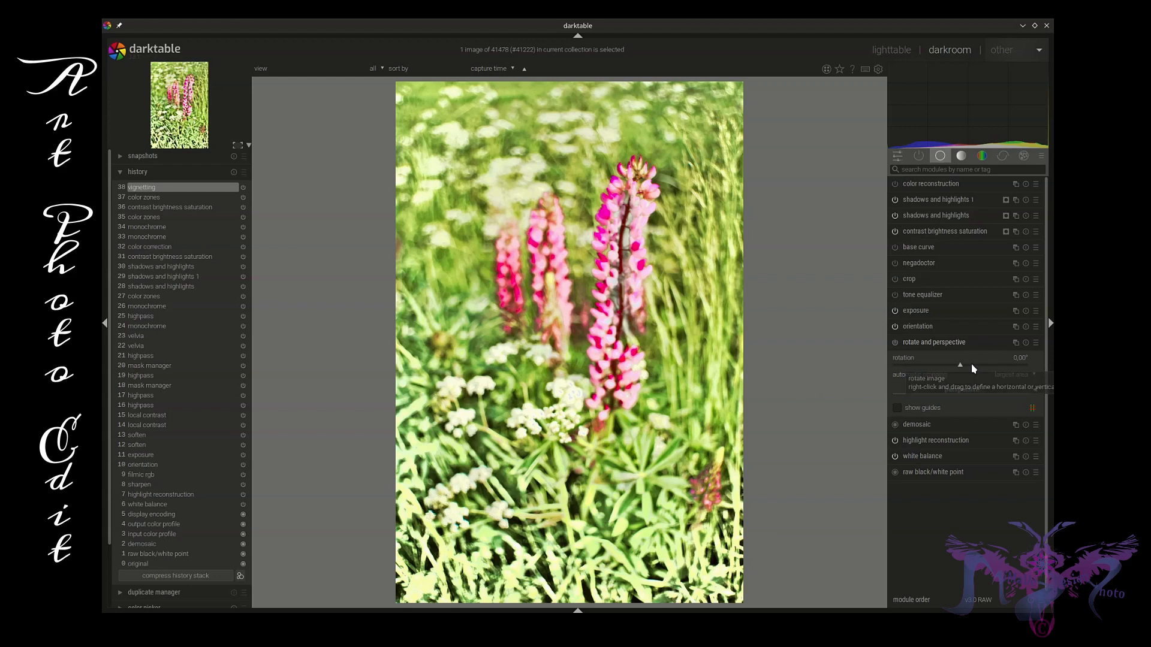
left_click(961, 367)
left_click_drag(961, 367, 957, 367)
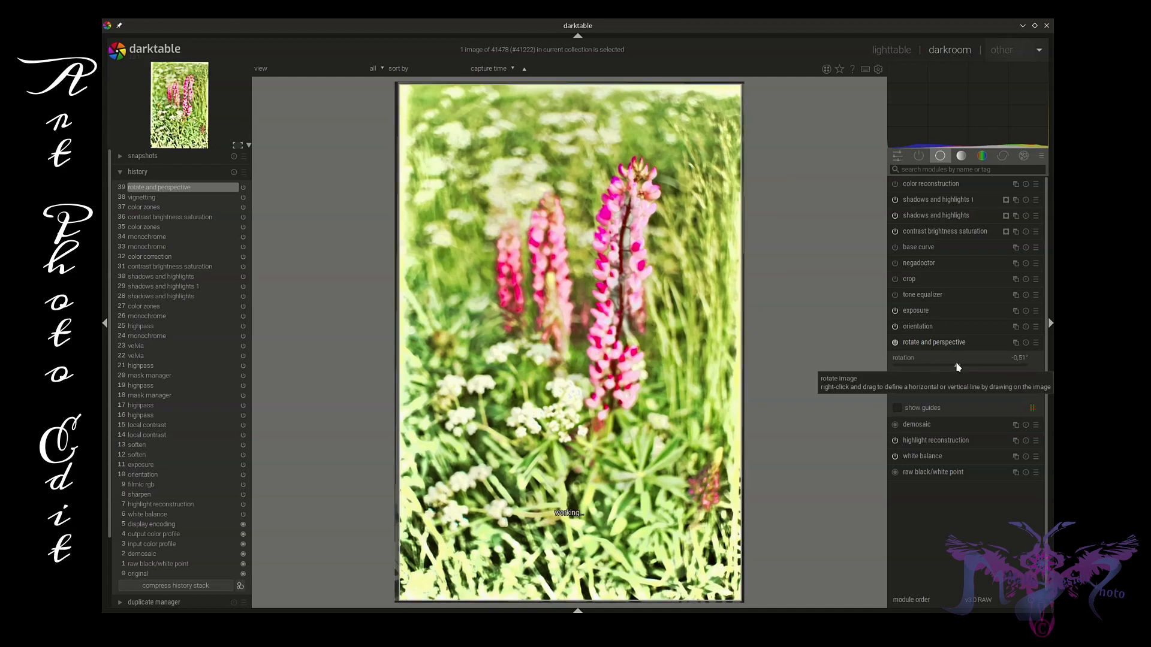
left_click_drag(958, 368, 963, 367)
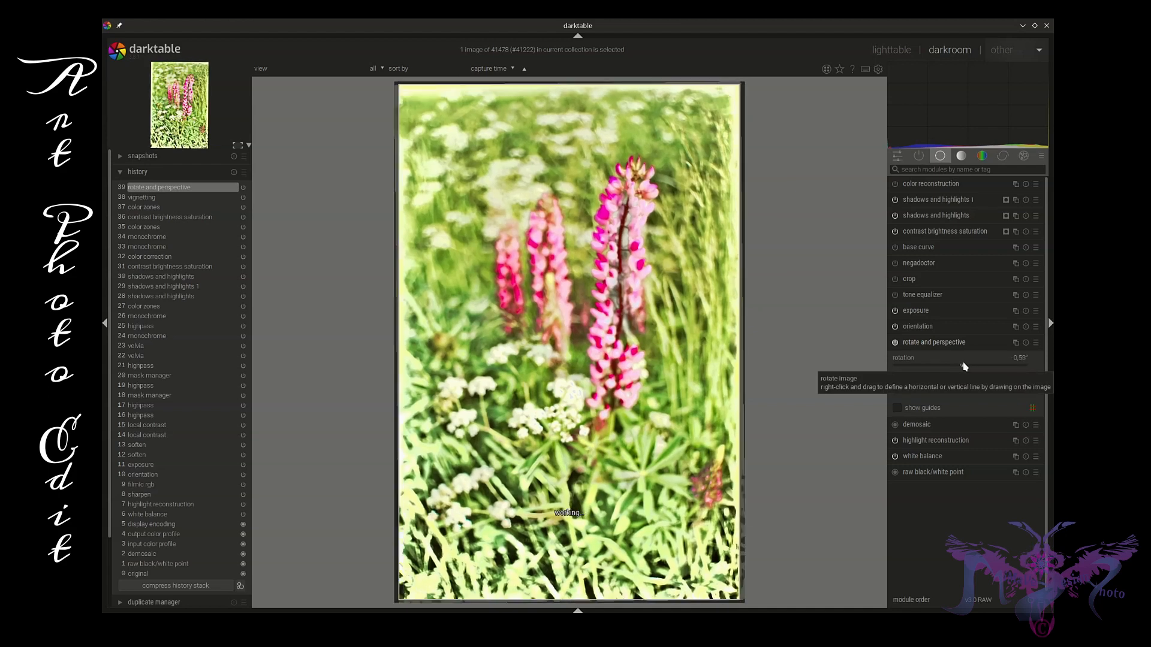
scroll(964, 367, "down", 2)
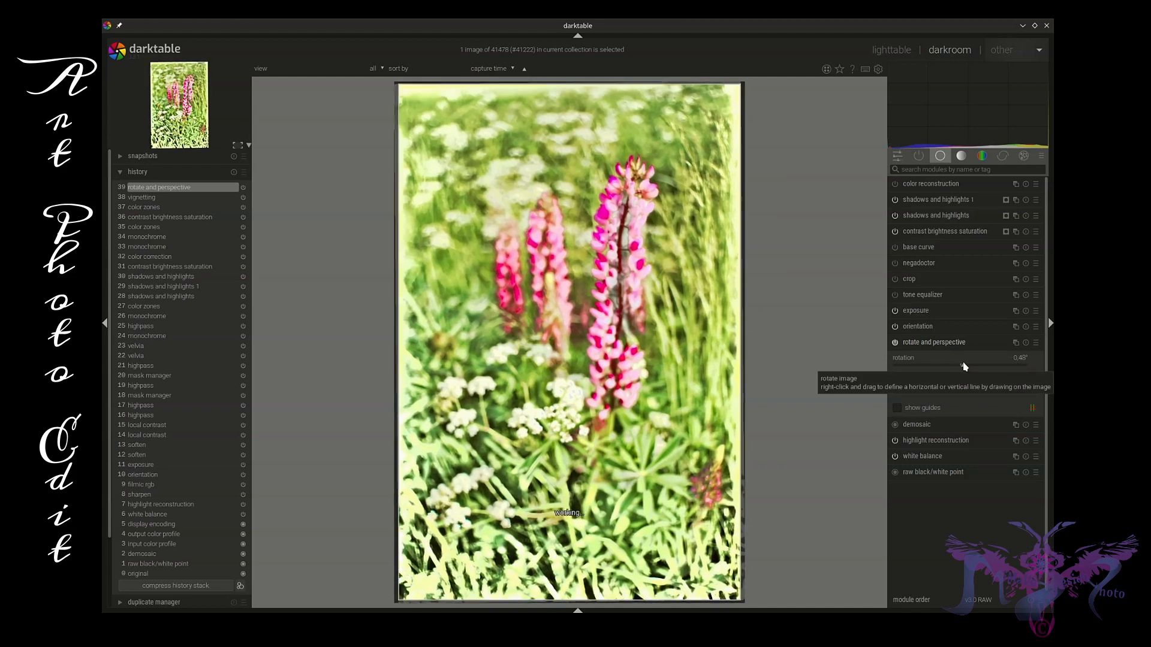
scroll(964, 367, "down", 8)
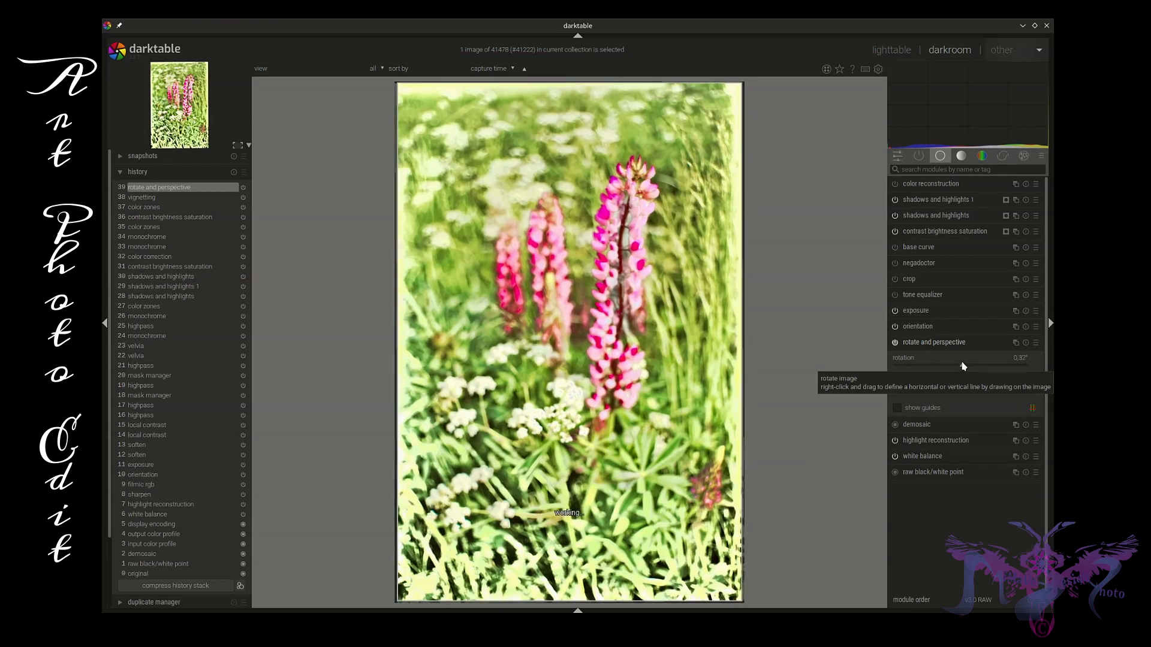
scroll(964, 367, "up", 5)
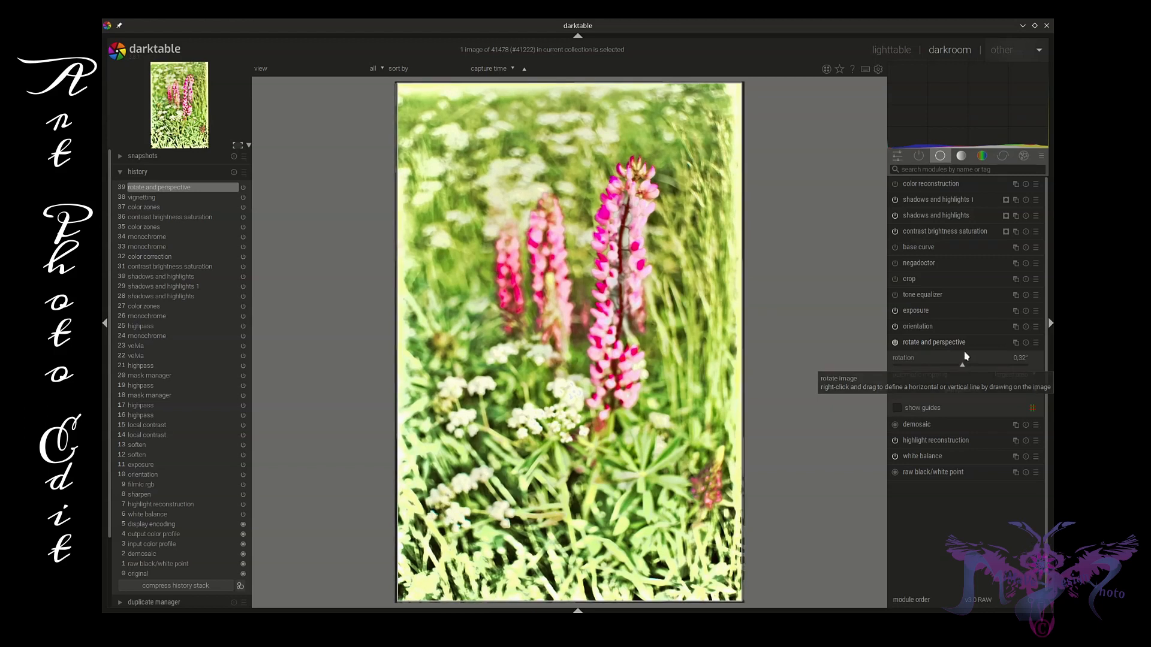
left_click(964, 343)
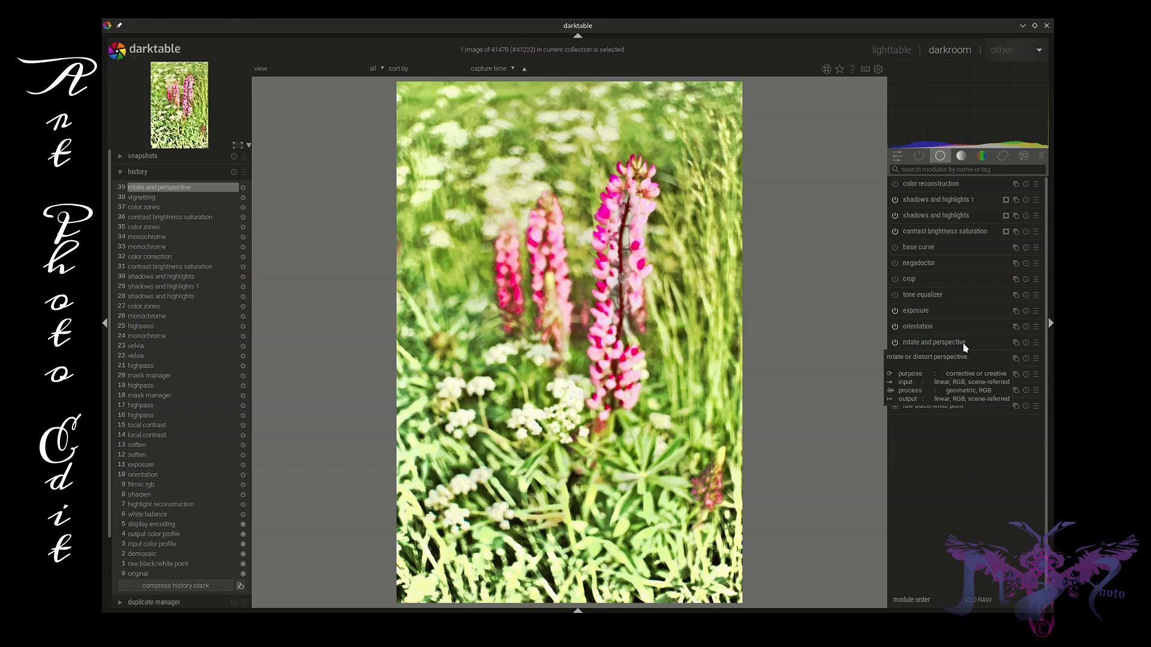
Compare the photo before and after the rotation in the history, and reduce the rotation to about 0.26°
left_click(197, 198)
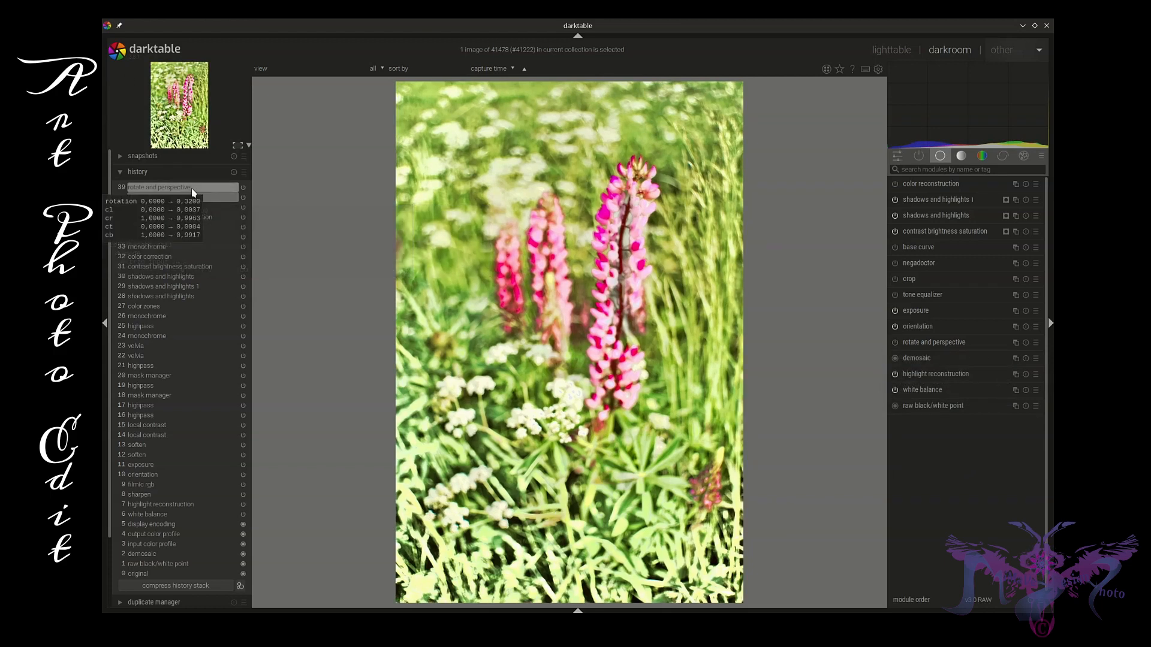
left_click(193, 190)
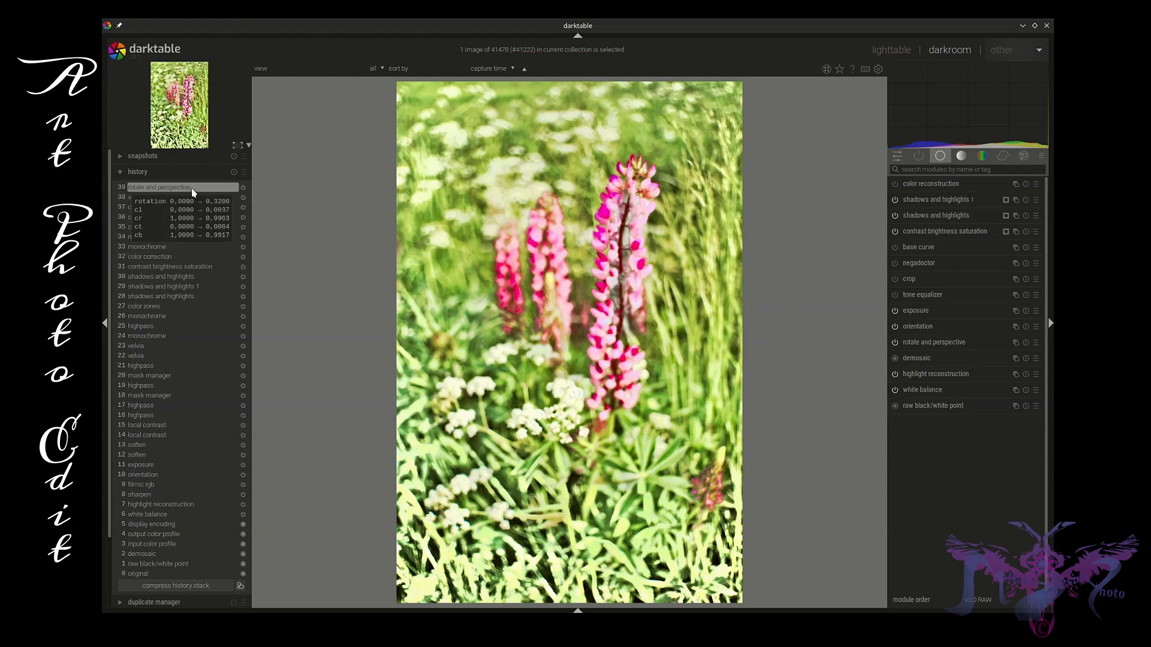
left_click(954, 342)
left_click(962, 366)
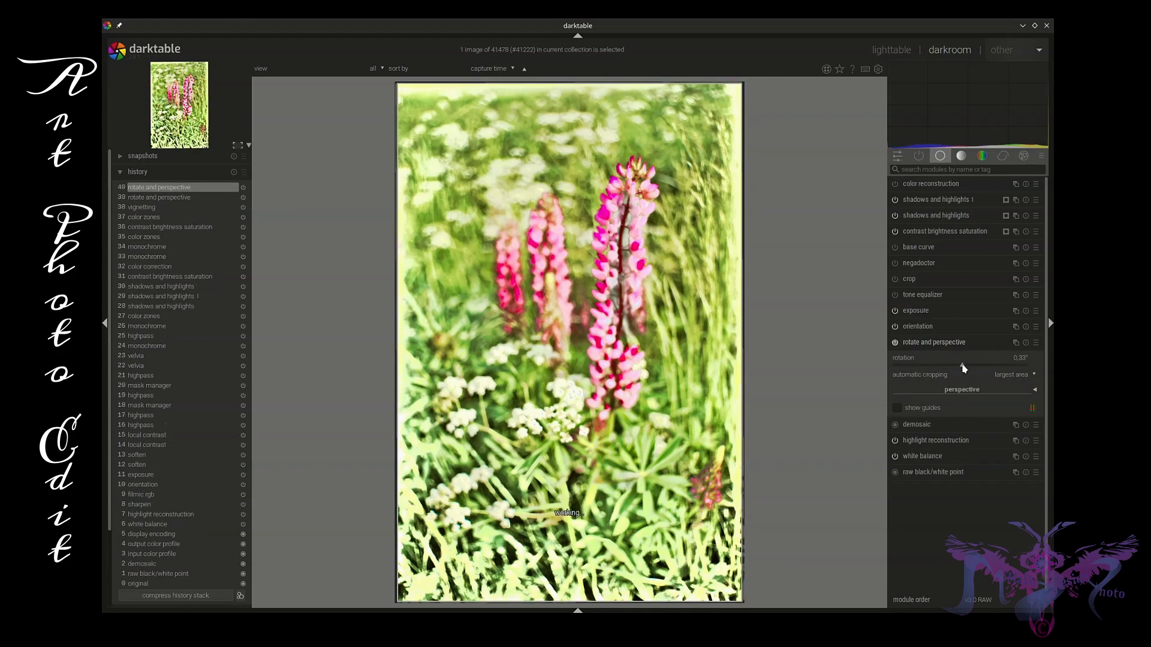
scroll(963, 368, "down", 2)
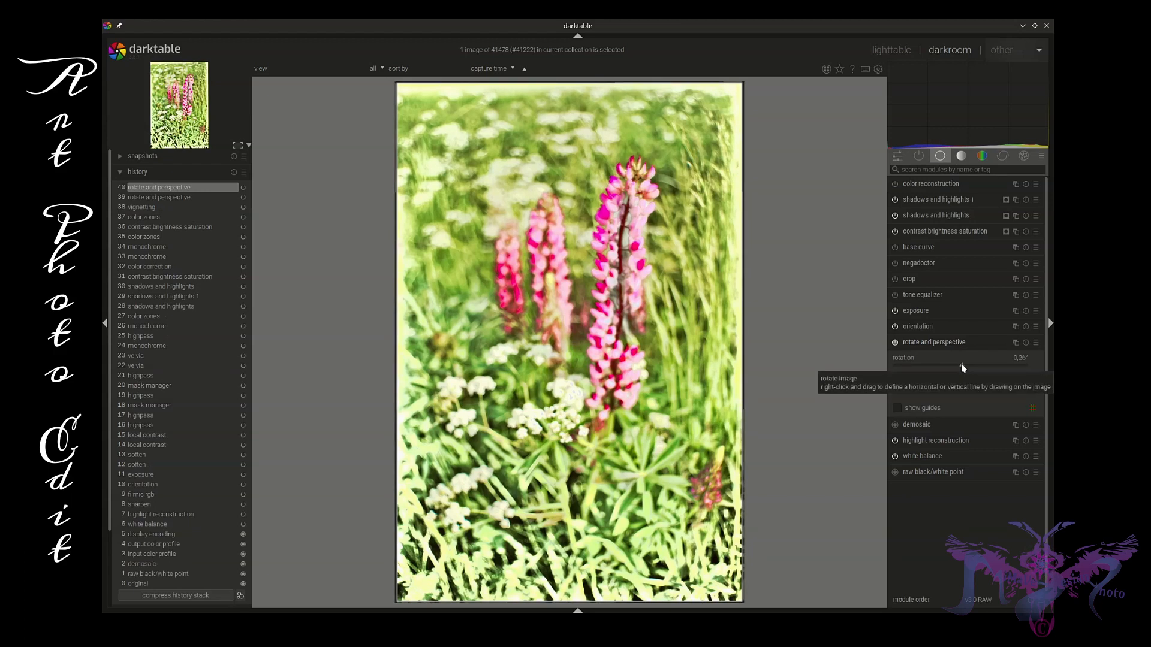
left_click(970, 343)
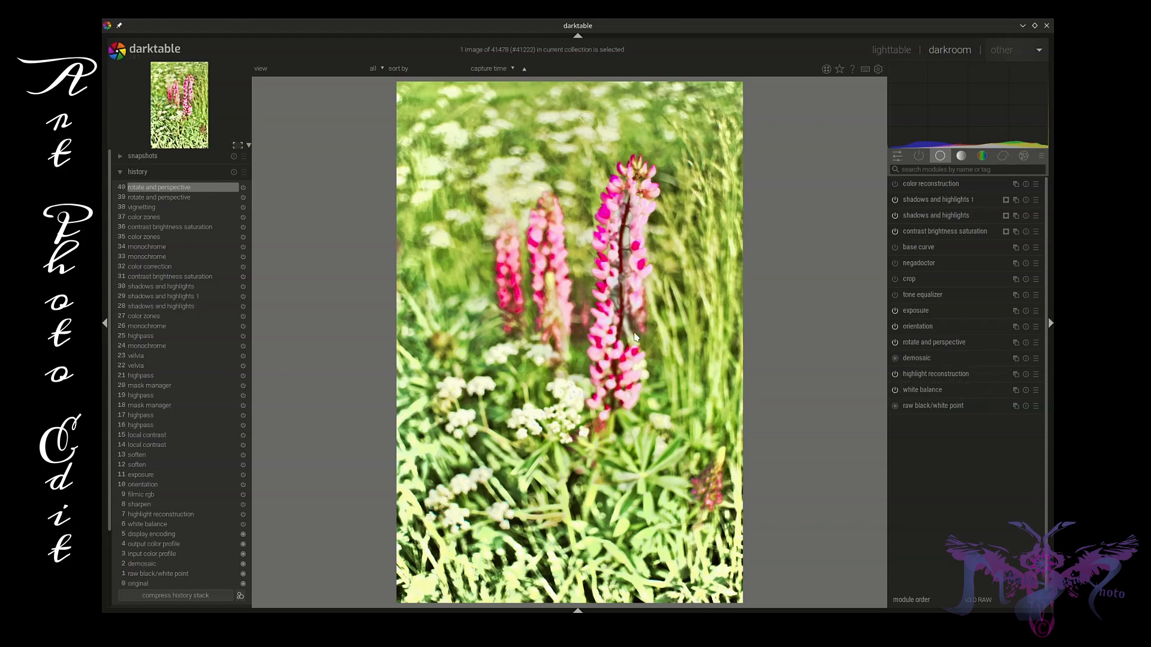
Try cropping narrow strips off the photo's top and bottom edges to about 3988 x 5966 pixels, and compare with the vignetting state in the history
left_click(961, 280)
left_click(530, 89)
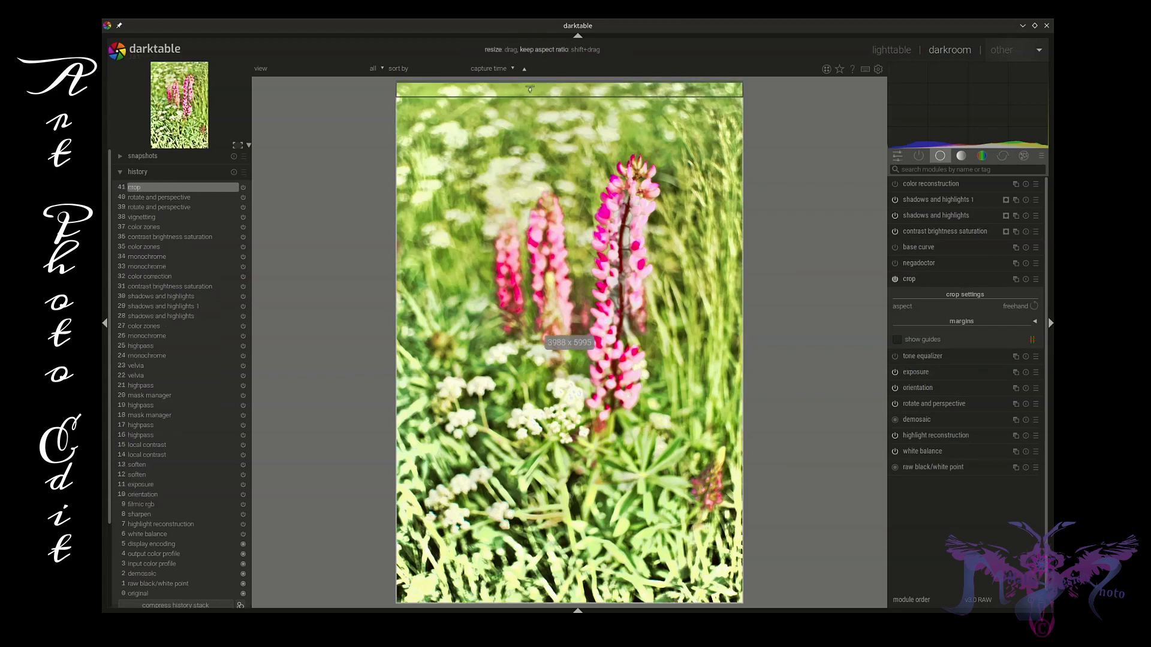
left_click_drag(530, 89, 530, 90)
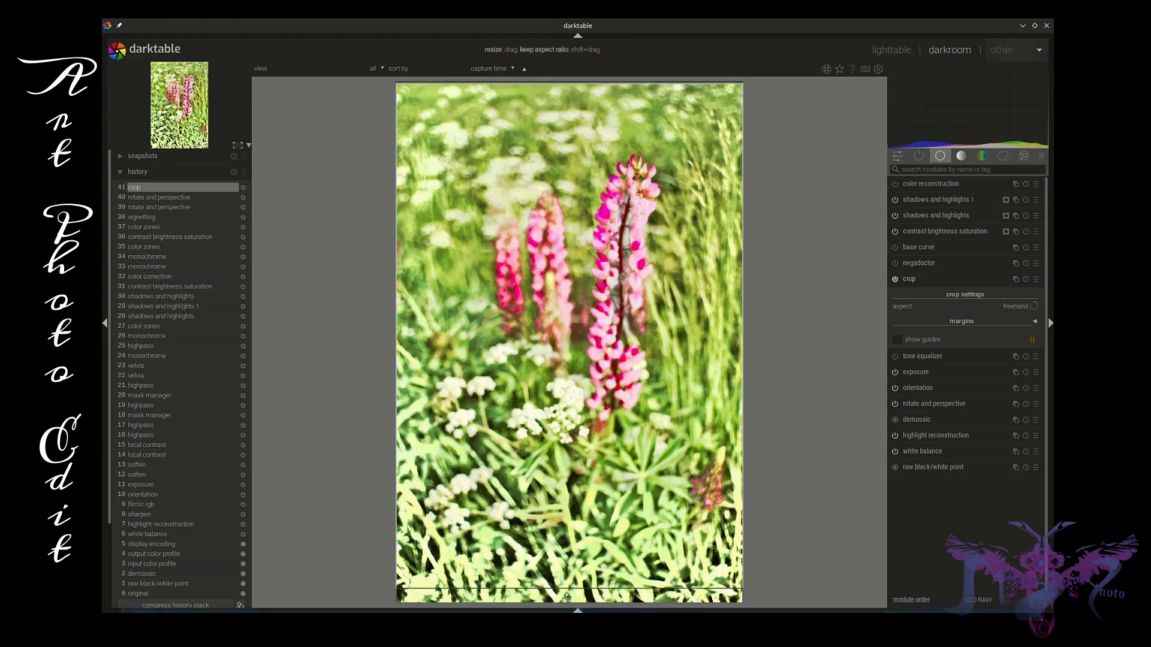
left_click_drag(566, 596, 568, 594)
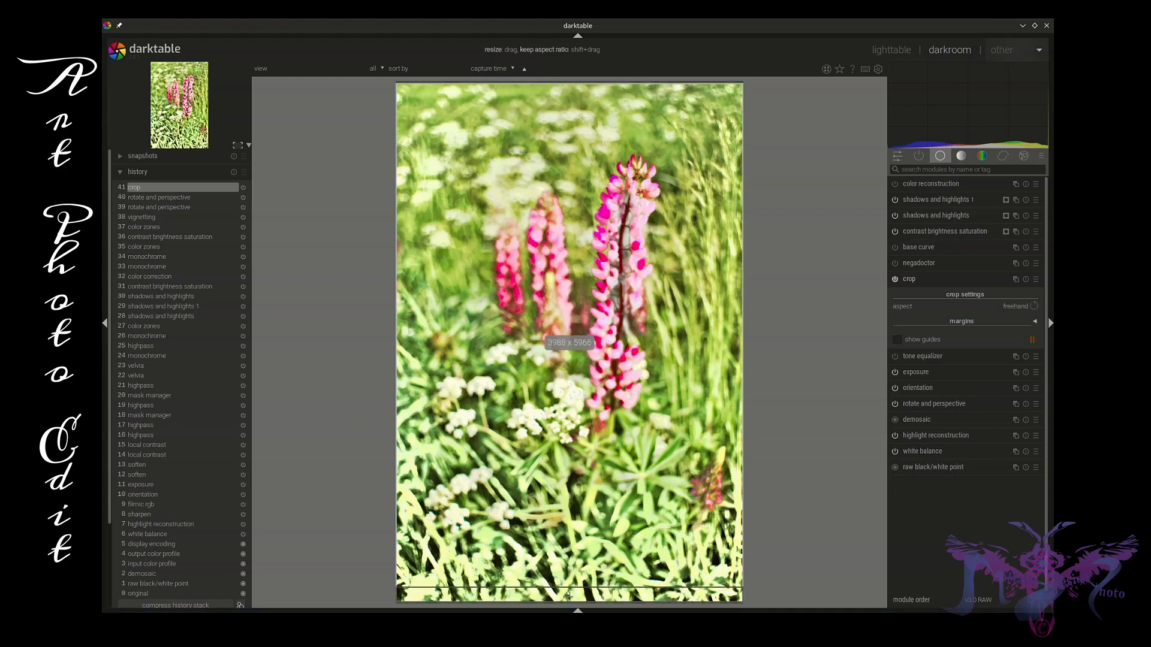
left_click_drag(568, 594, 568, 594)
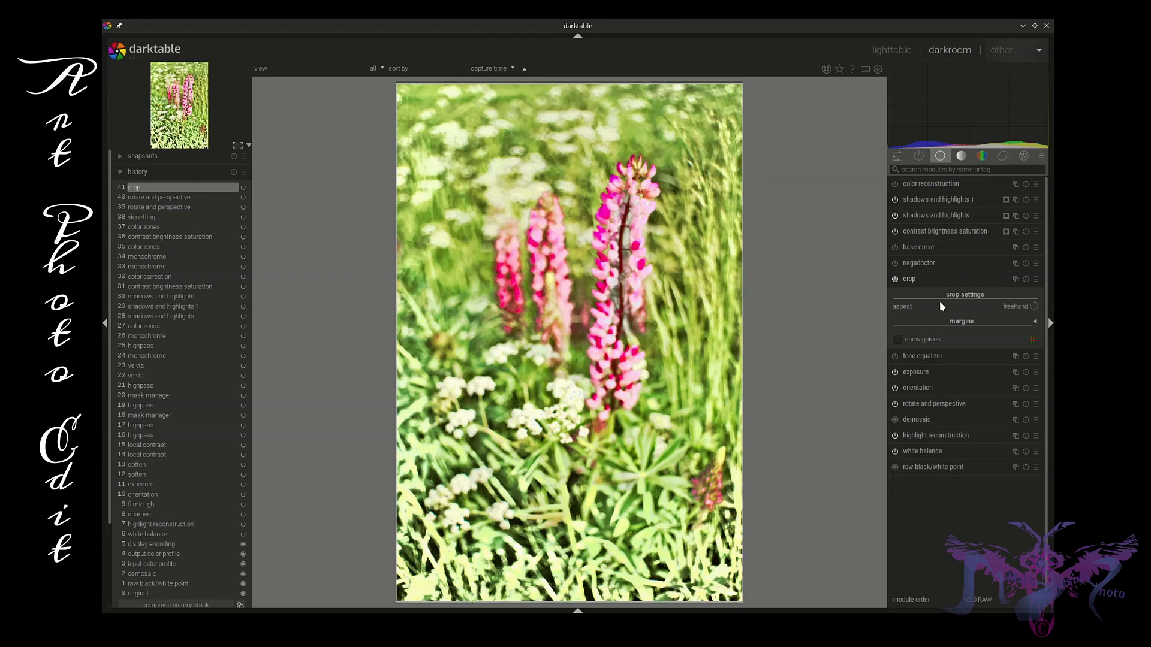
left_click(949, 280)
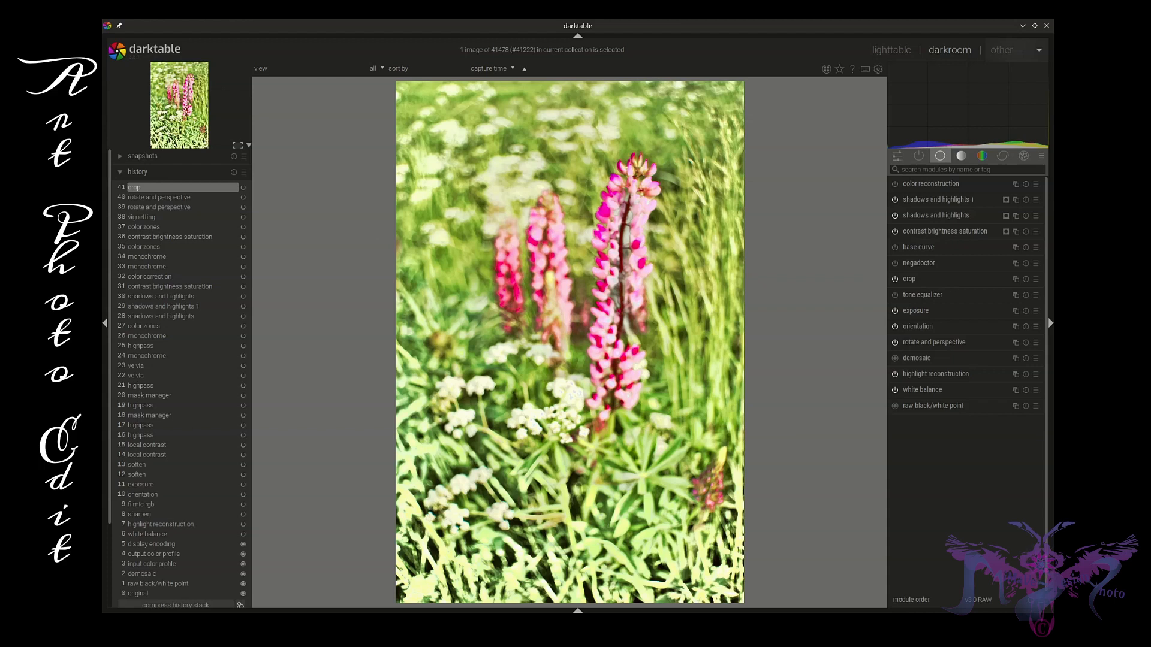
left_click(152, 219)
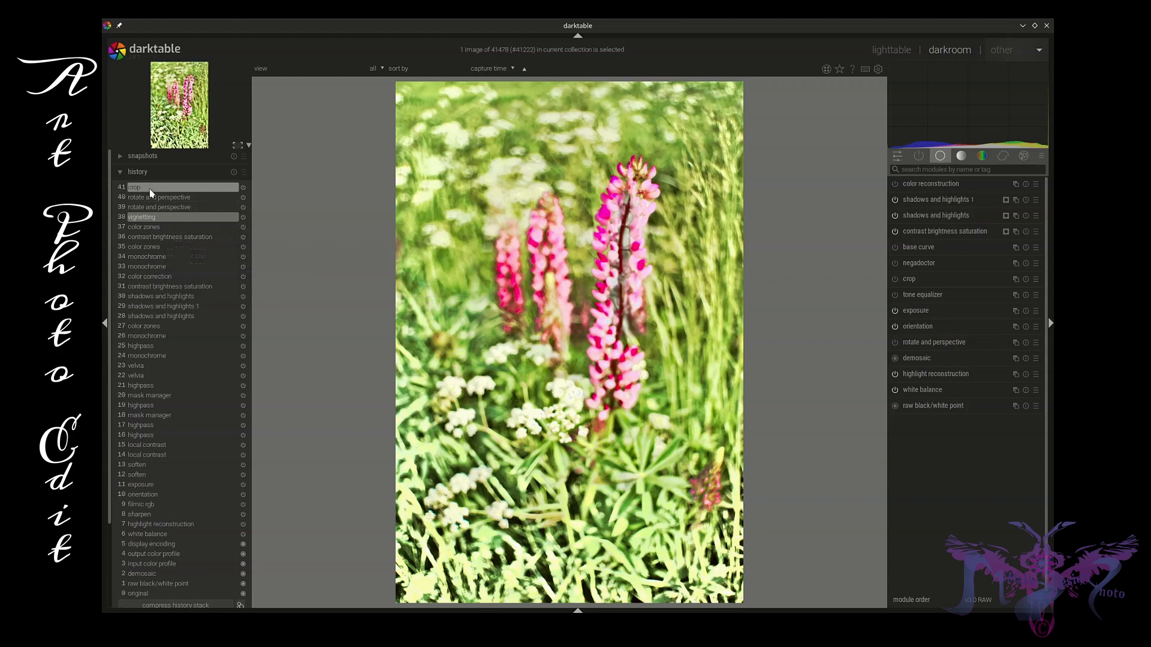
left_click(151, 188)
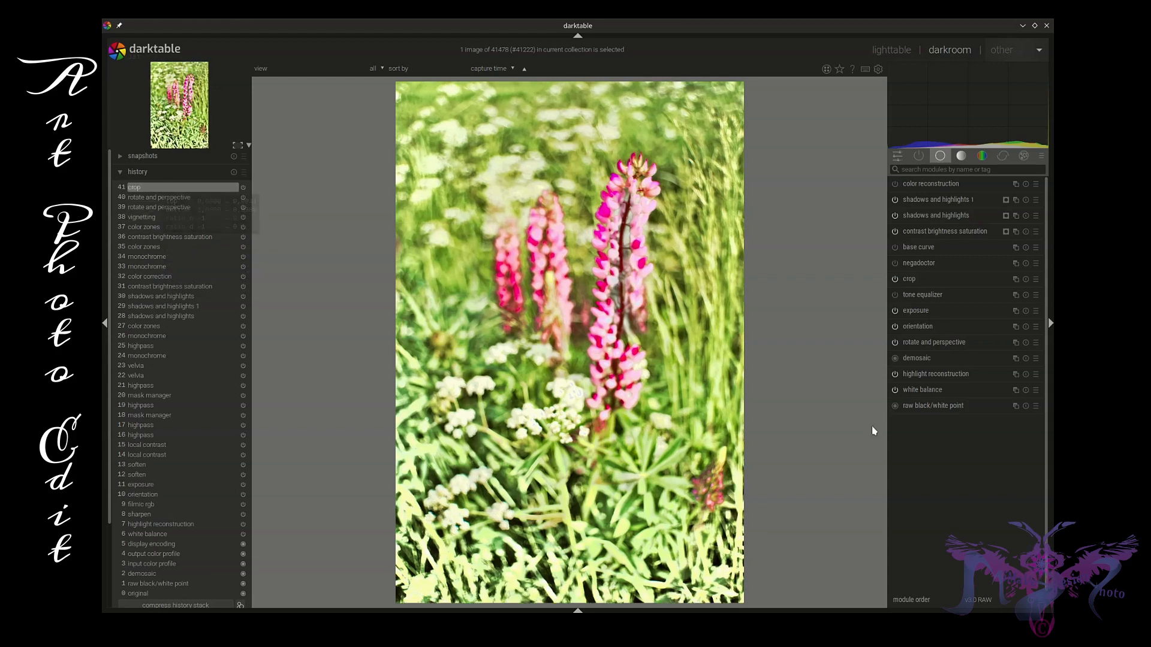
Tighten the crop slightly at the photo's bottom and left edges to about 3978 x 5949 pixels
left_click(956, 281)
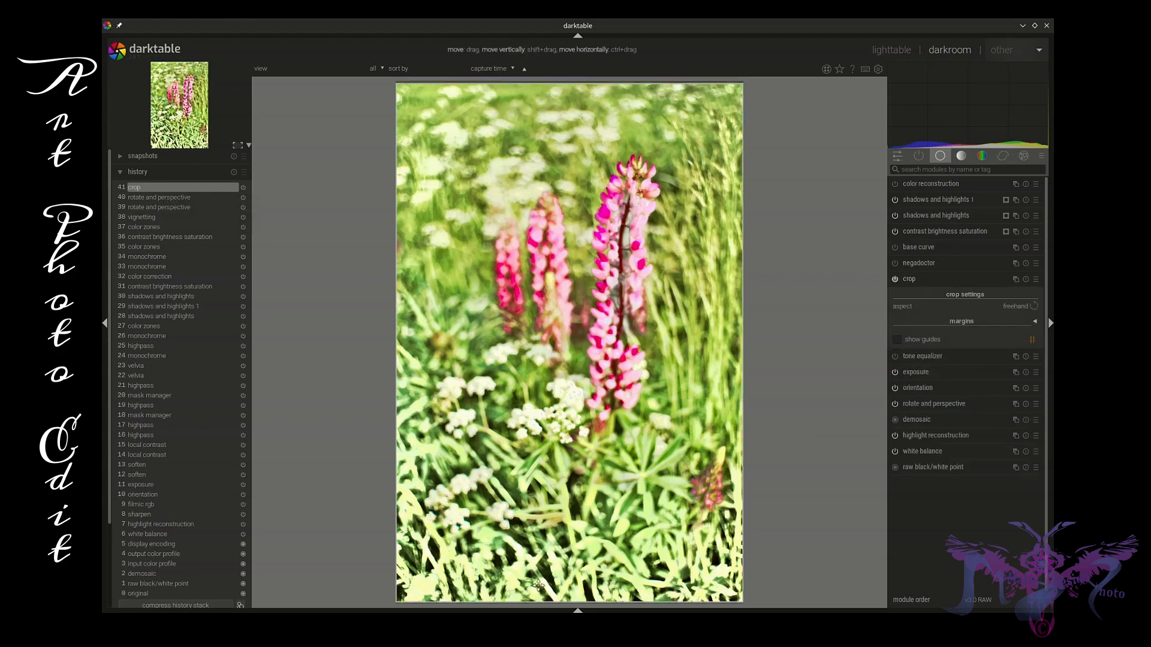
left_click_drag(544, 595, 544, 594)
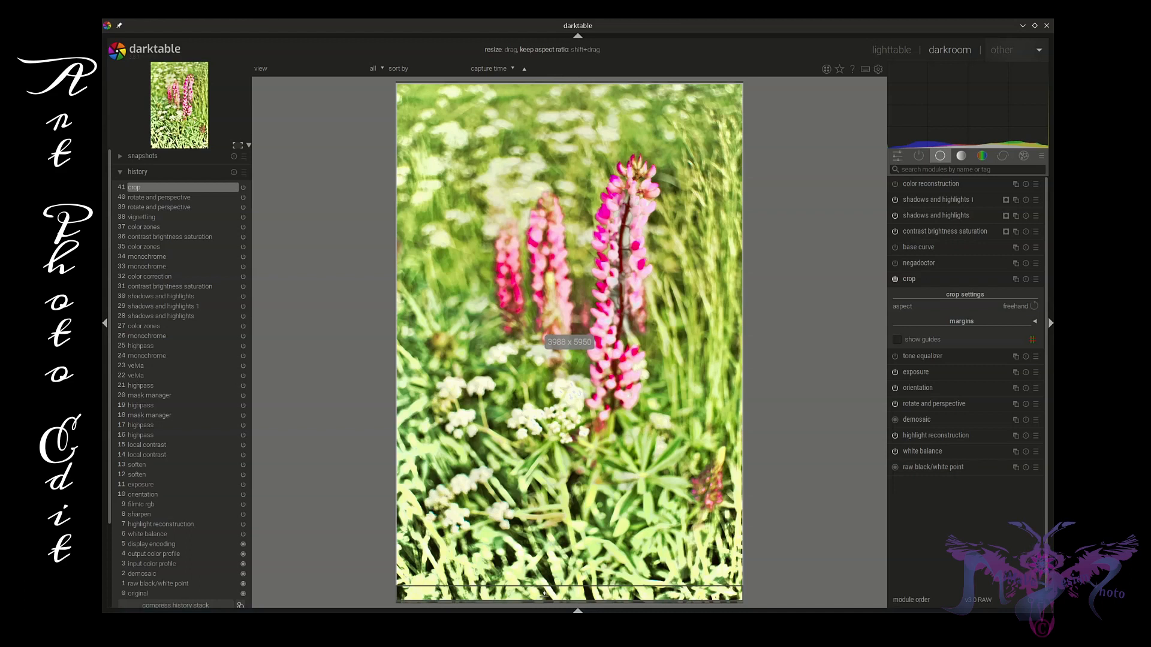
left_click_drag(544, 593, 544, 595)
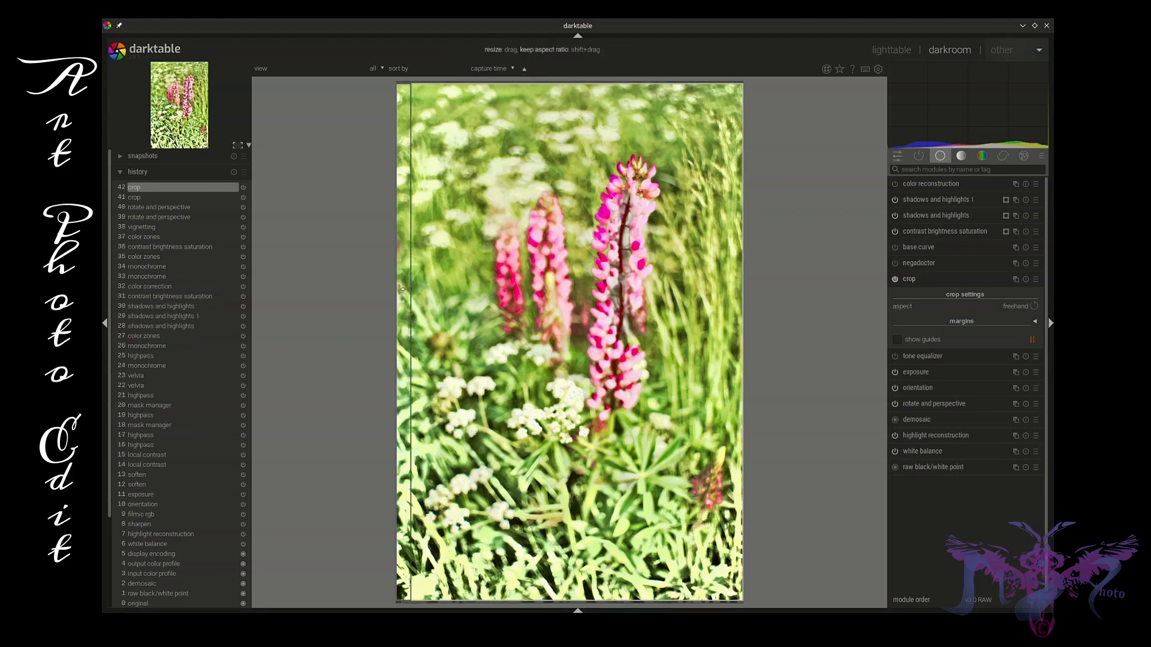
left_click_drag(402, 289, 402, 289)
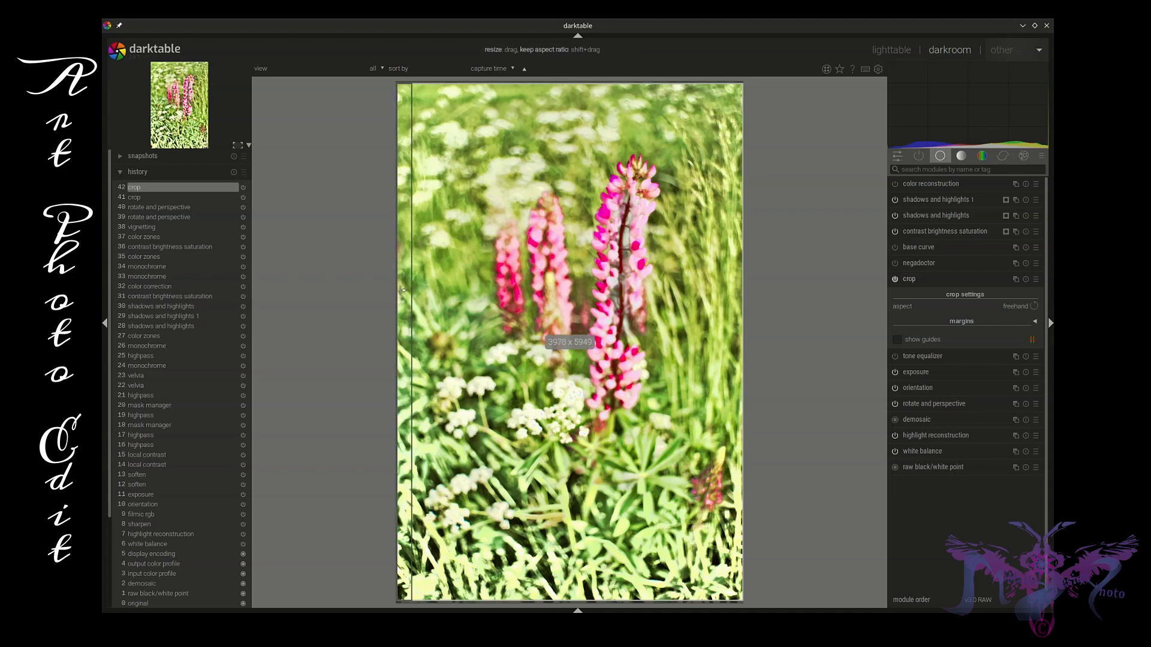
left_click_drag(401, 290, 401, 290)
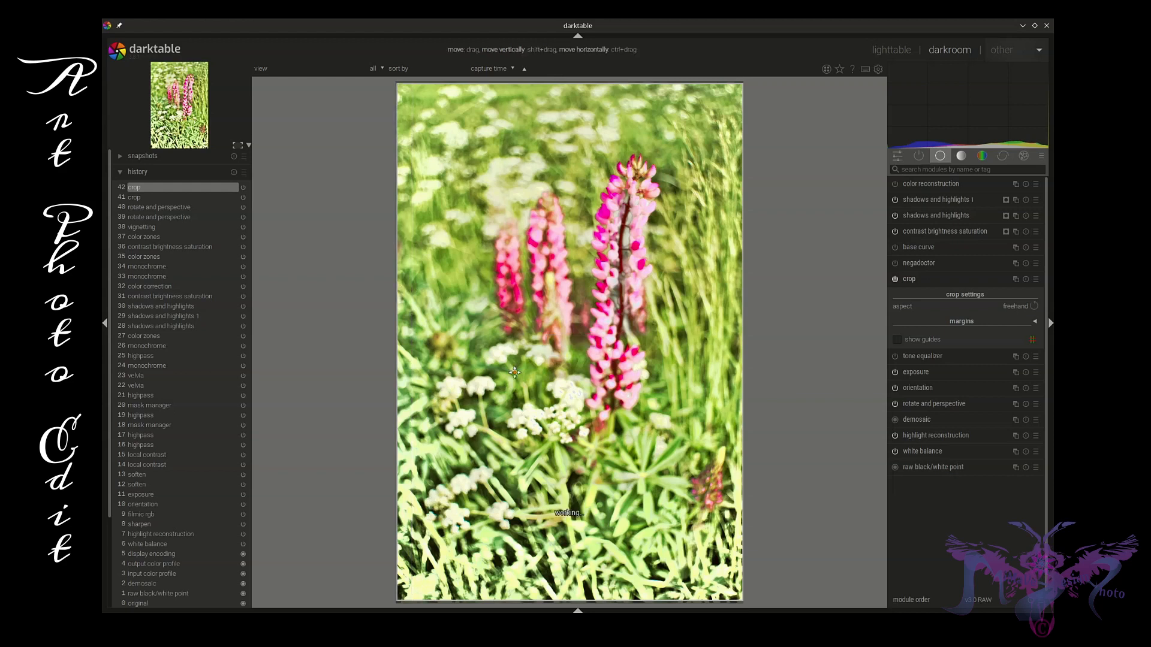
left_click(991, 282)
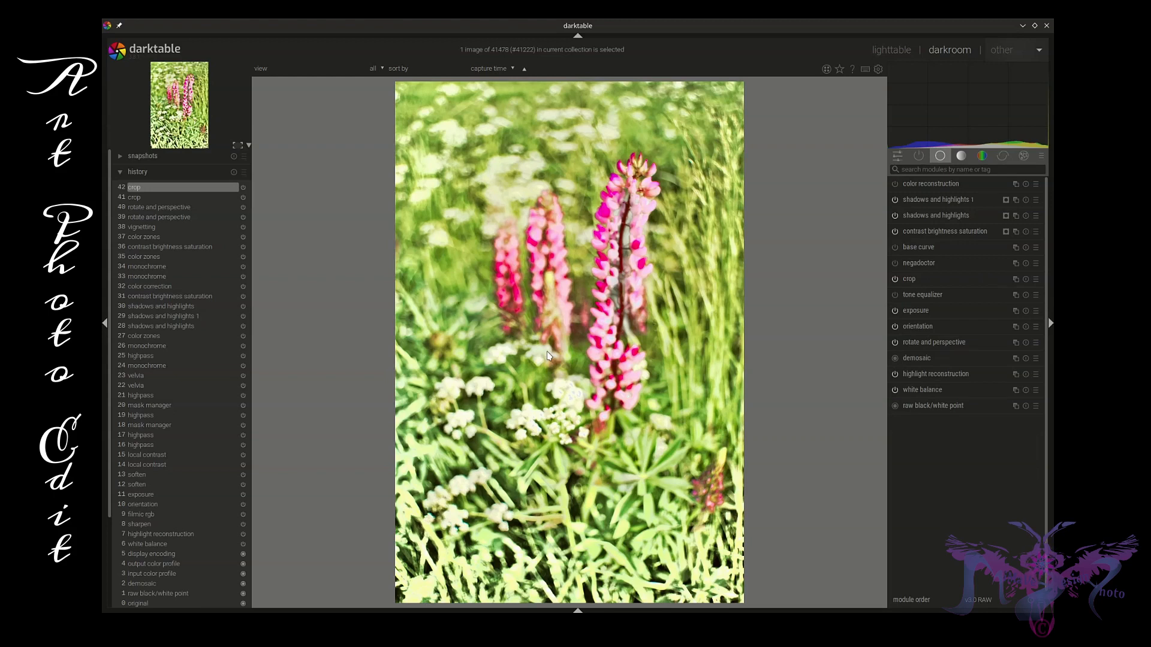
Move the crop's left edge back out to the photo's border
left_click(945, 278)
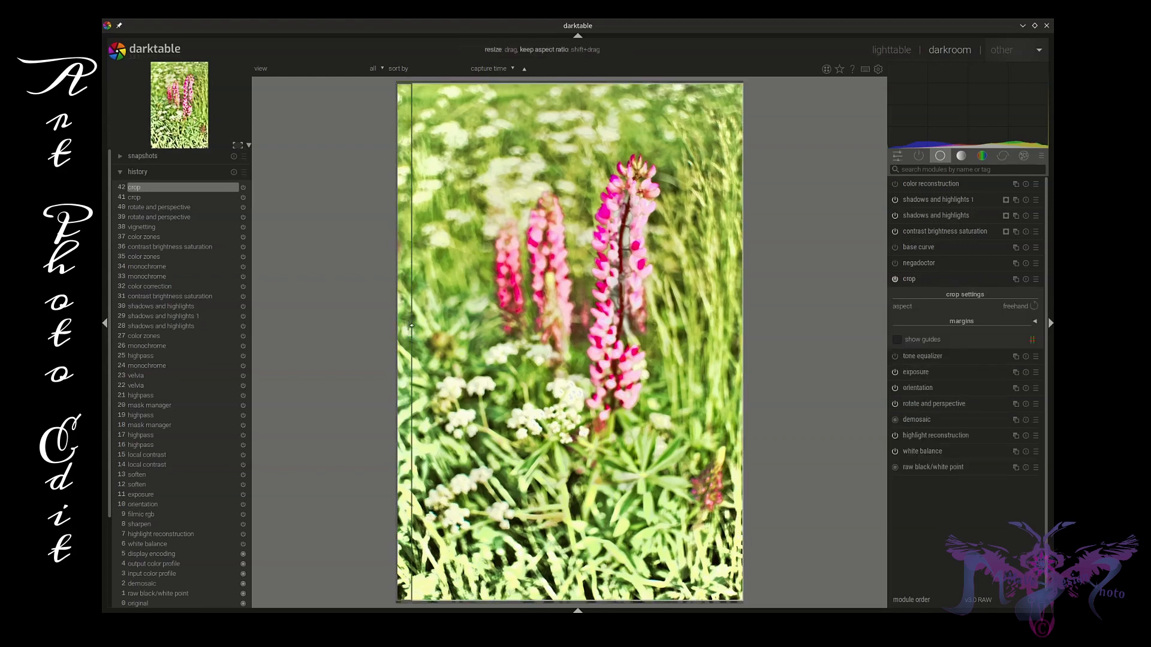
left_click_drag(411, 325, 408, 326)
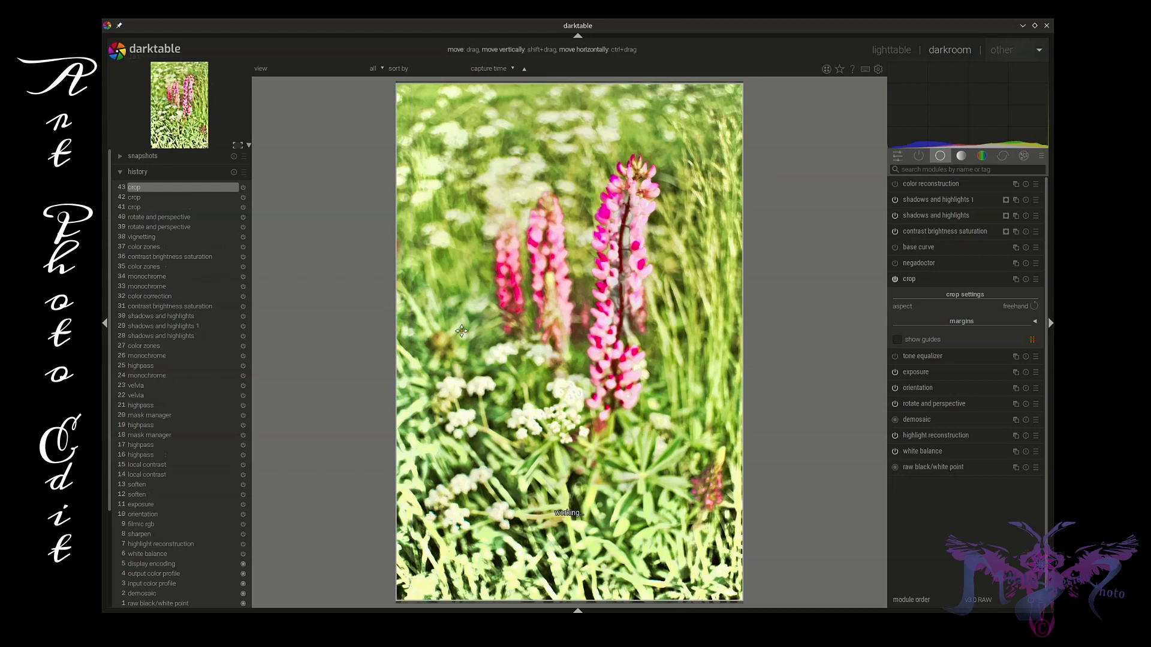
left_click(974, 279)
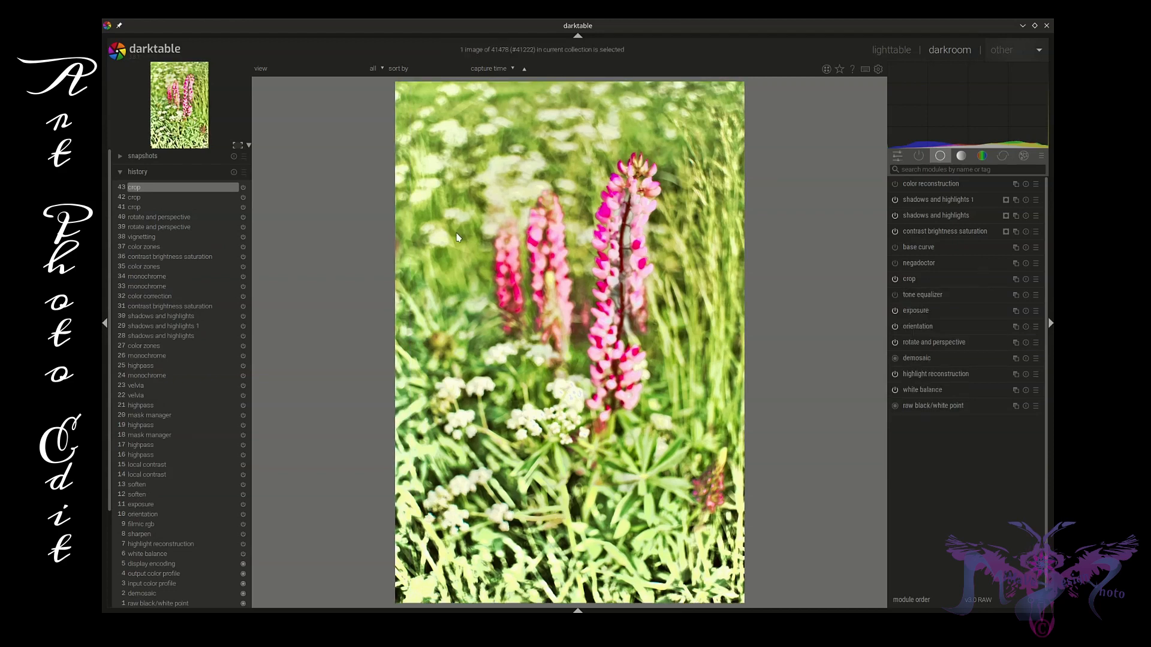
Compare the cropped and rotated photo with the earlier vignetting and rotation states in the history
left_click(166, 240)
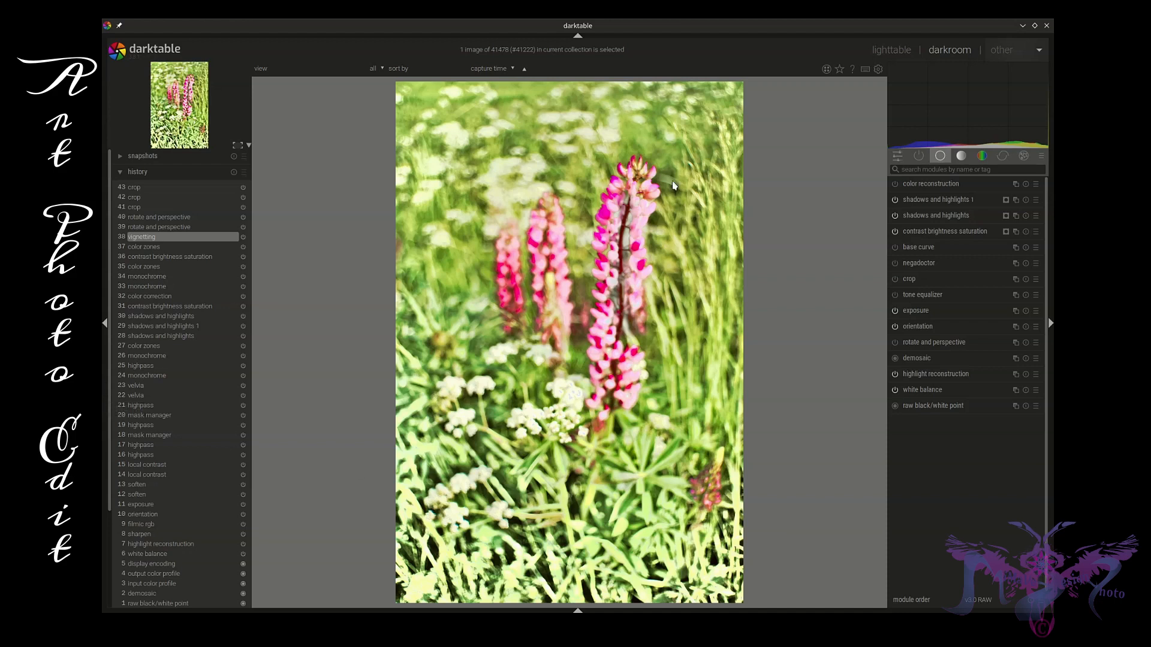
left_click(183, 188)
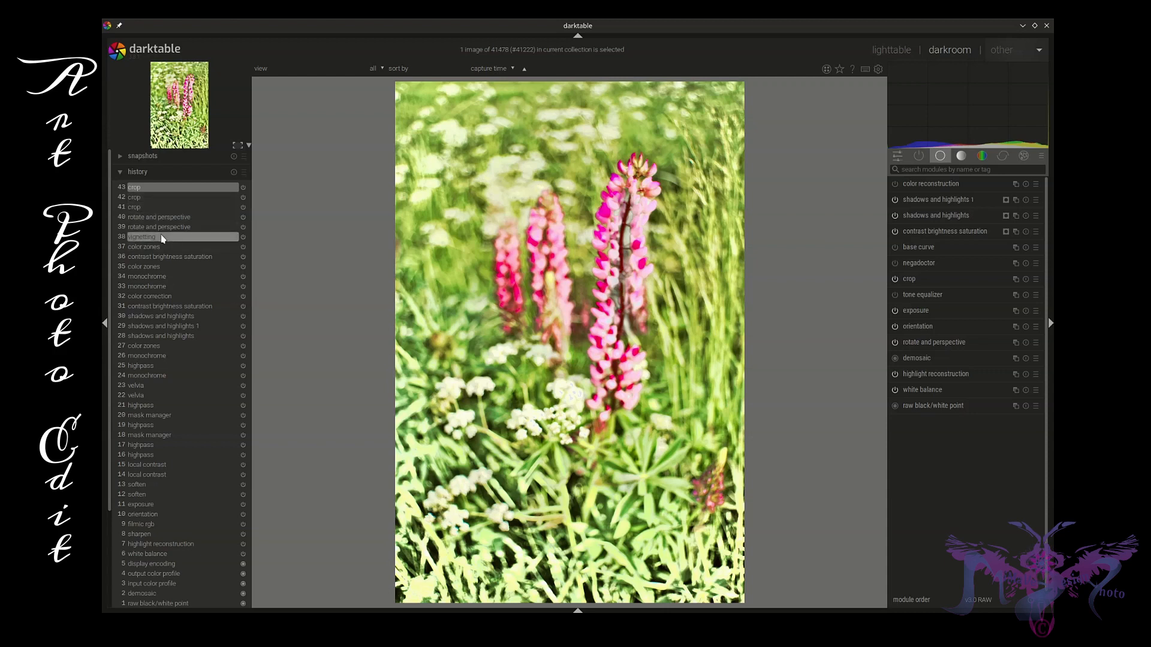
left_click(157, 217)
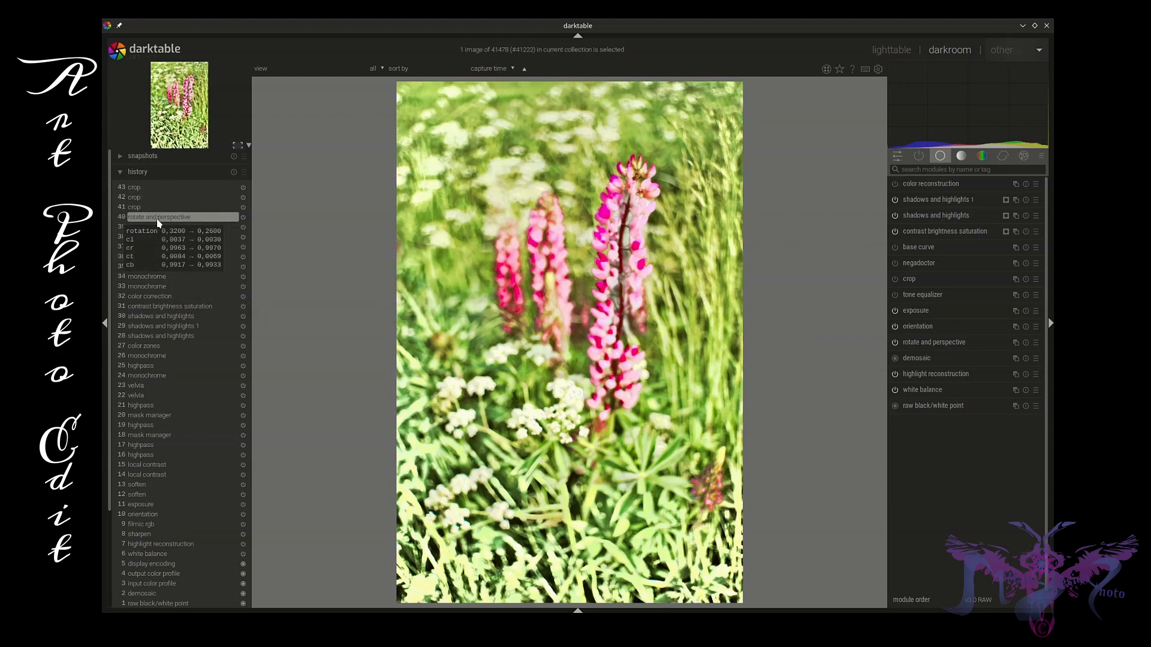
left_click(155, 237)
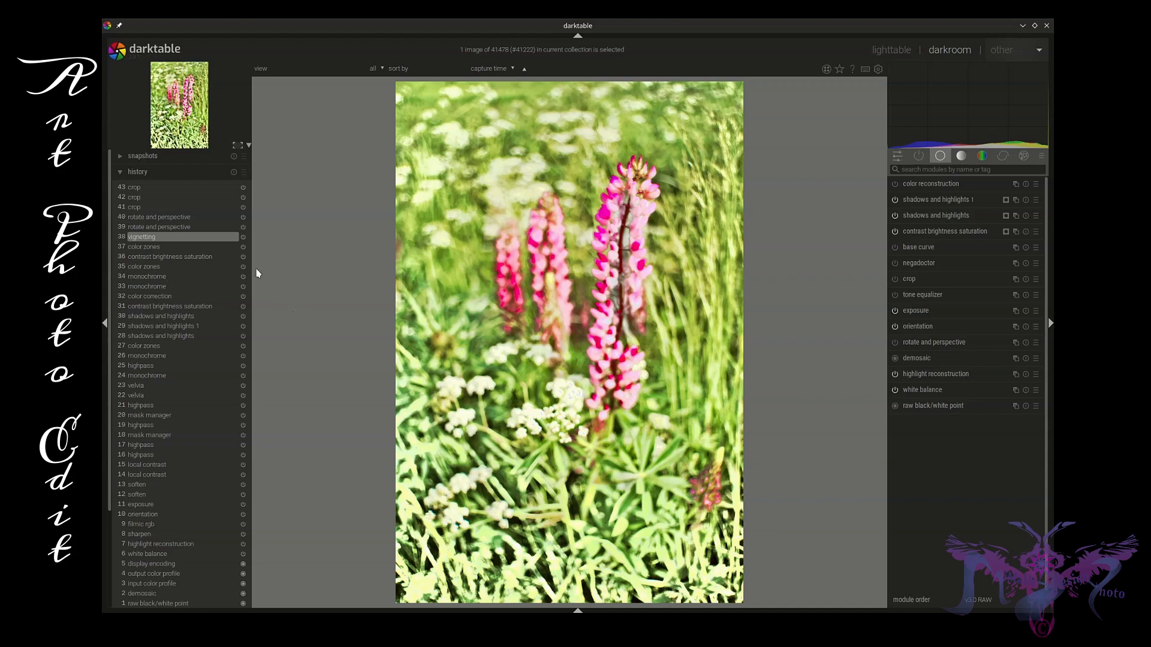
left_click(154, 188)
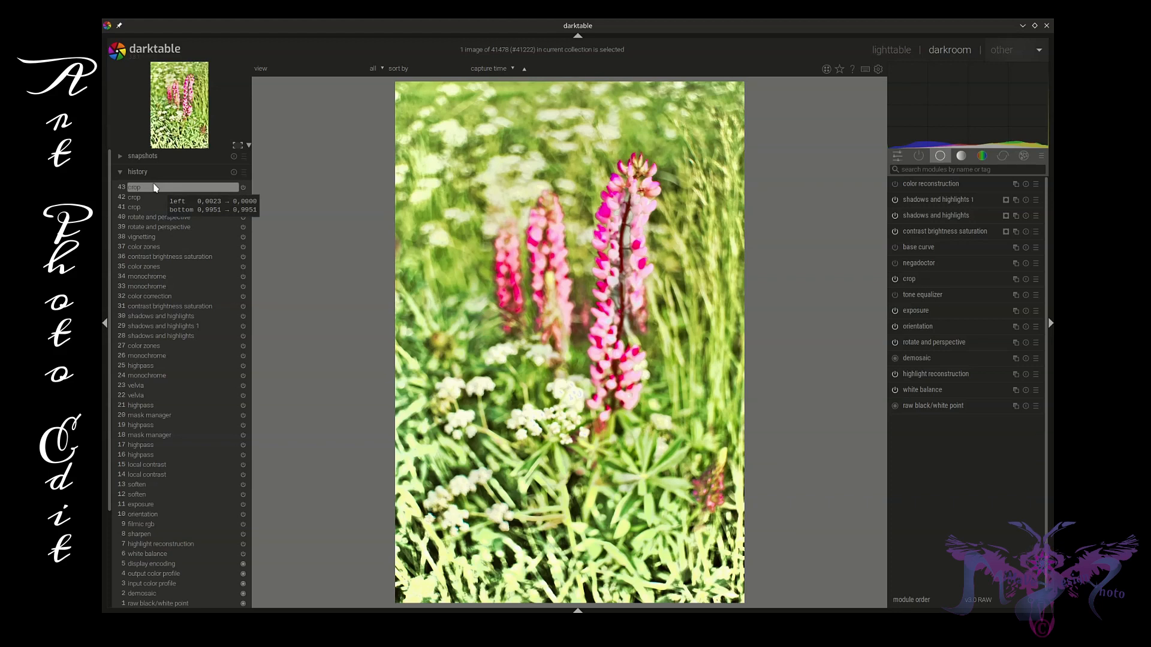
left_click(151, 237)
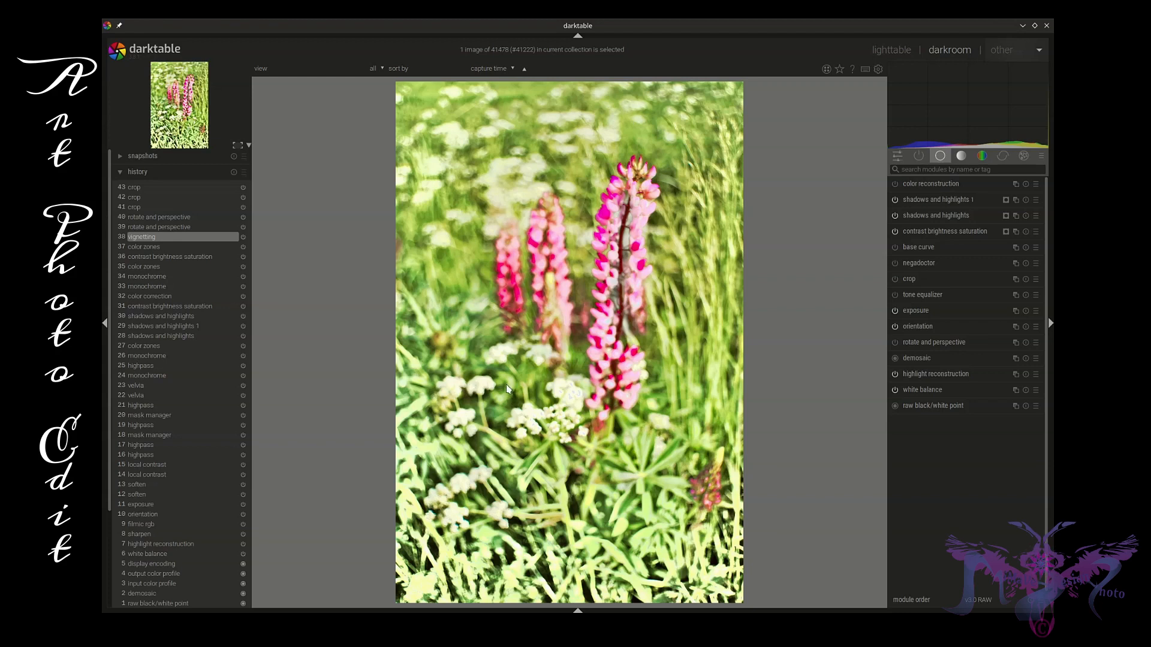
left_click(175, 188)
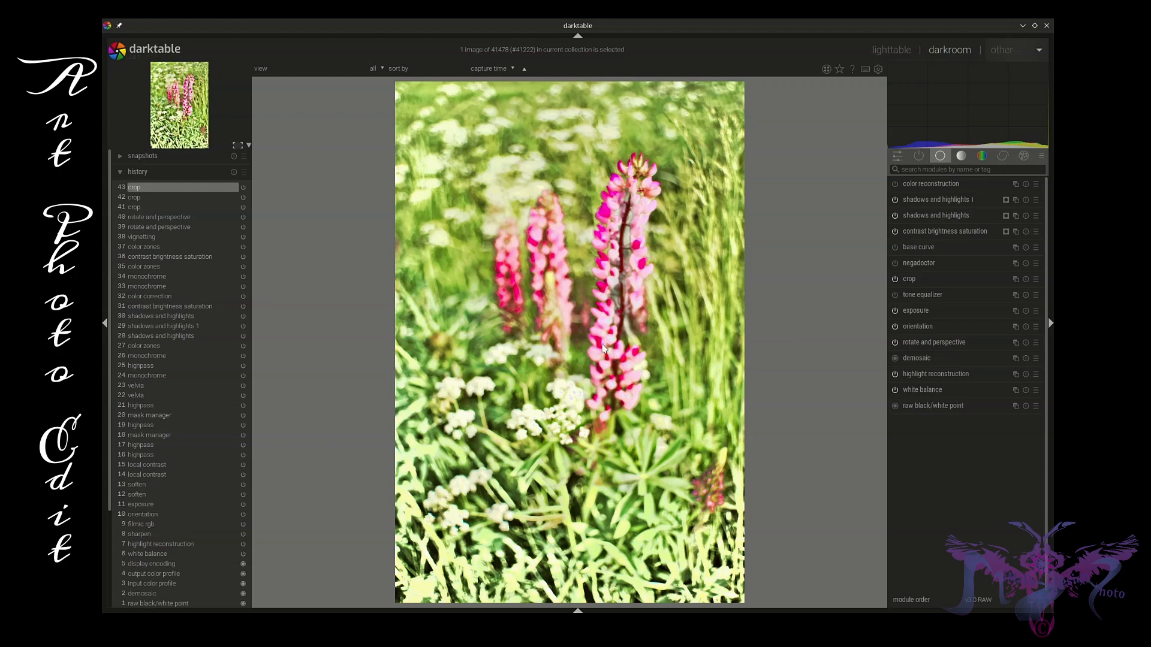
left_click(178, 237)
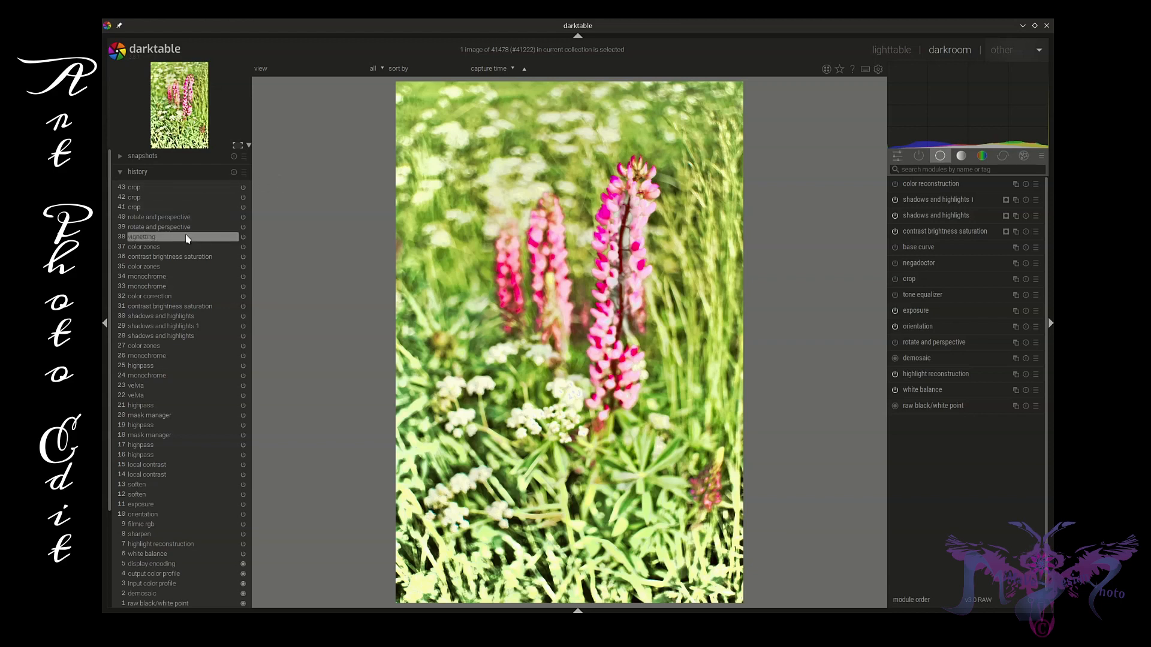
left_click(188, 192)
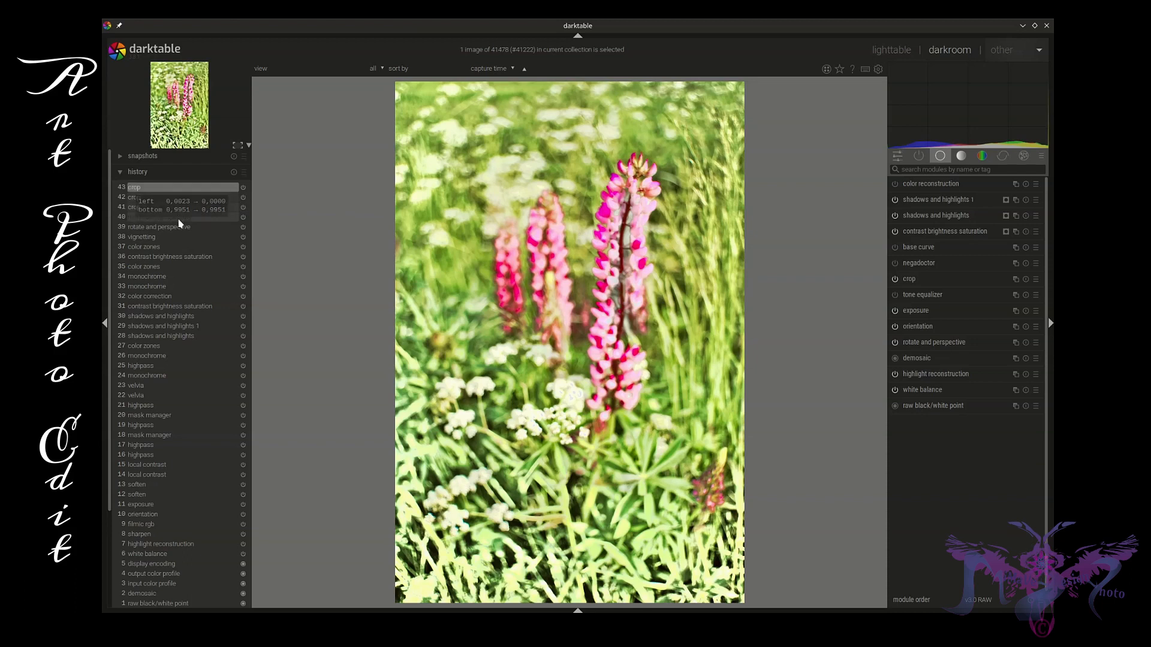
Return the history to the vignetting state and add a watermark using the white LogoMiMaVe-Design-Photo logo as marker
left_click(183, 238)
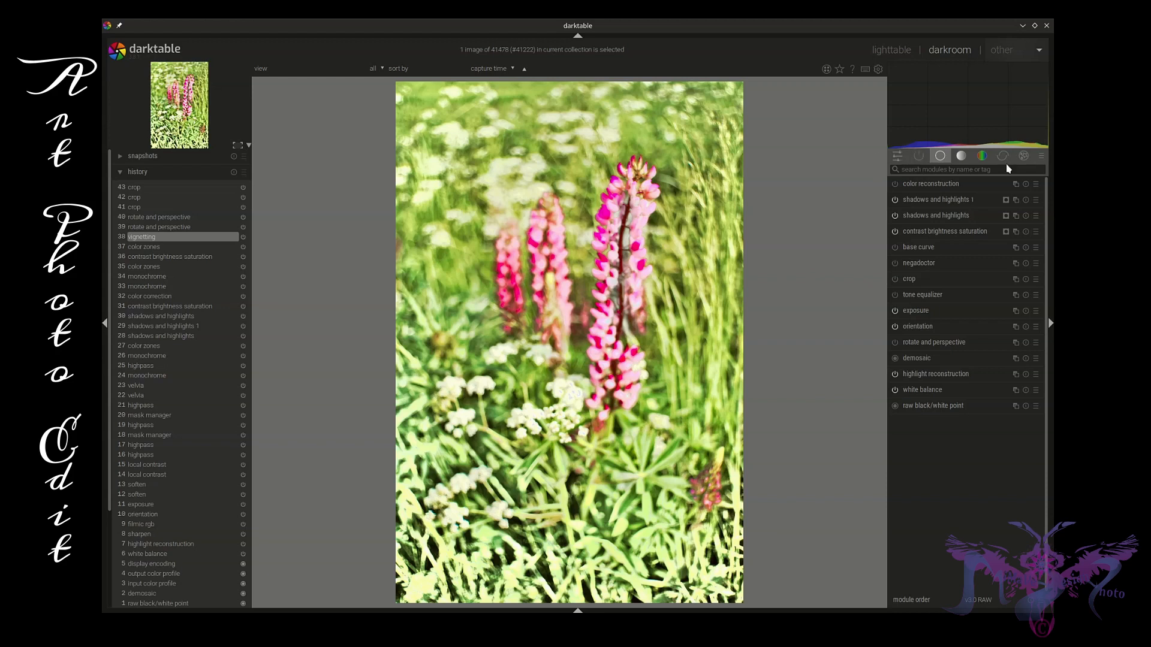
left_click(1023, 158)
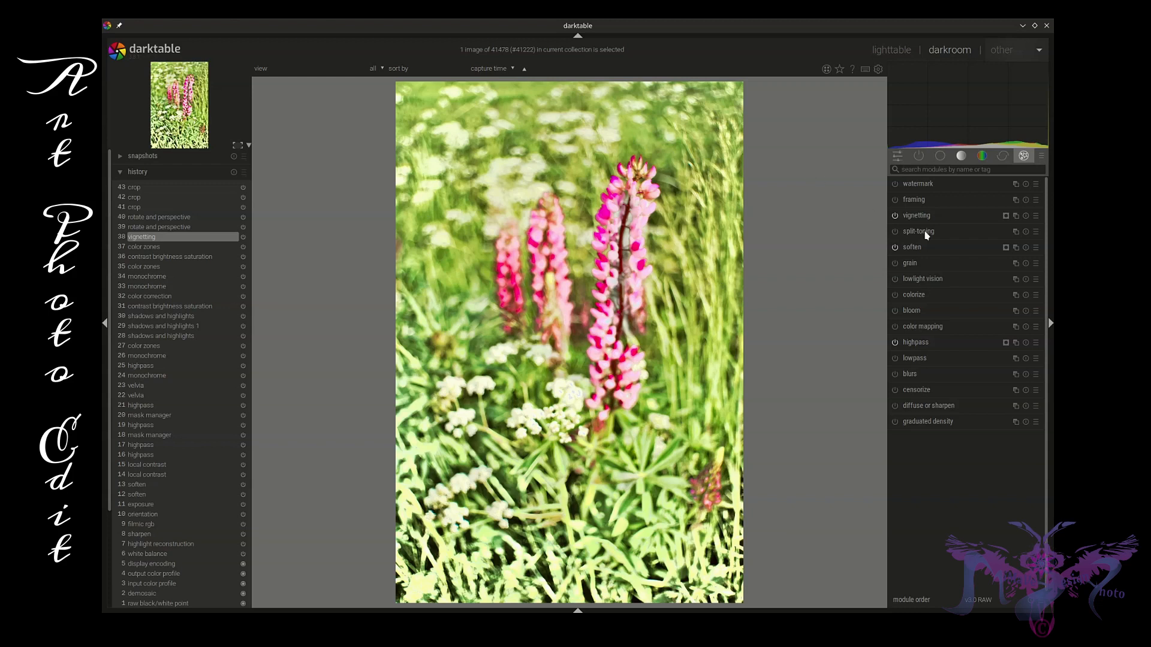
left_click(977, 183)
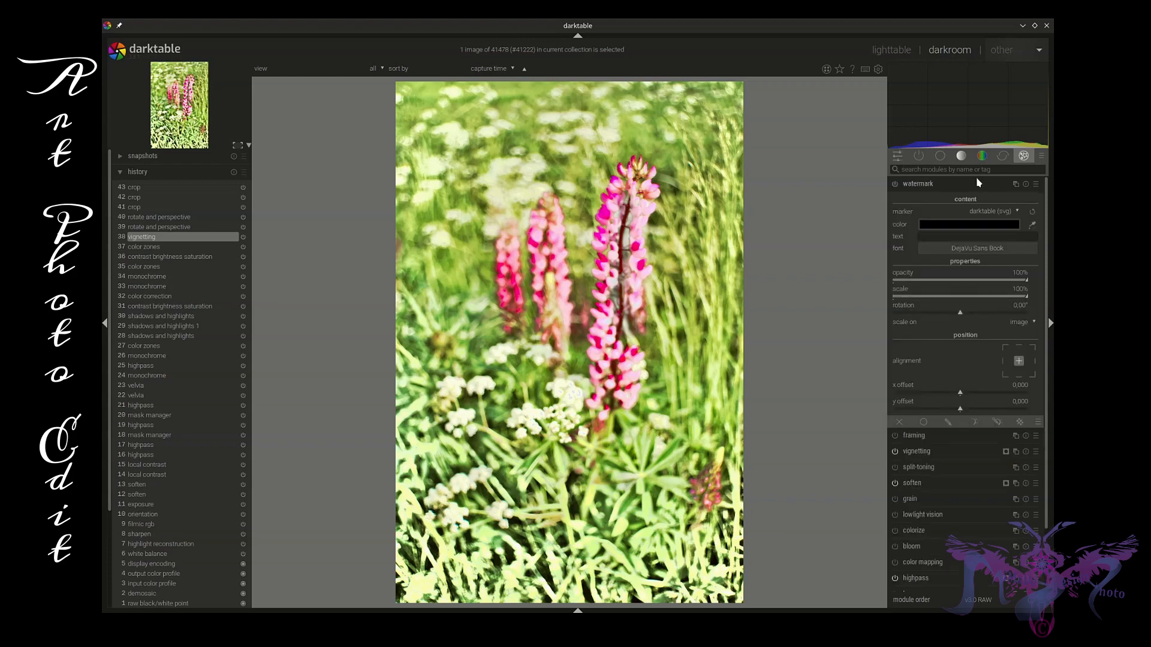
left_click(998, 213)
left_click(962, 261)
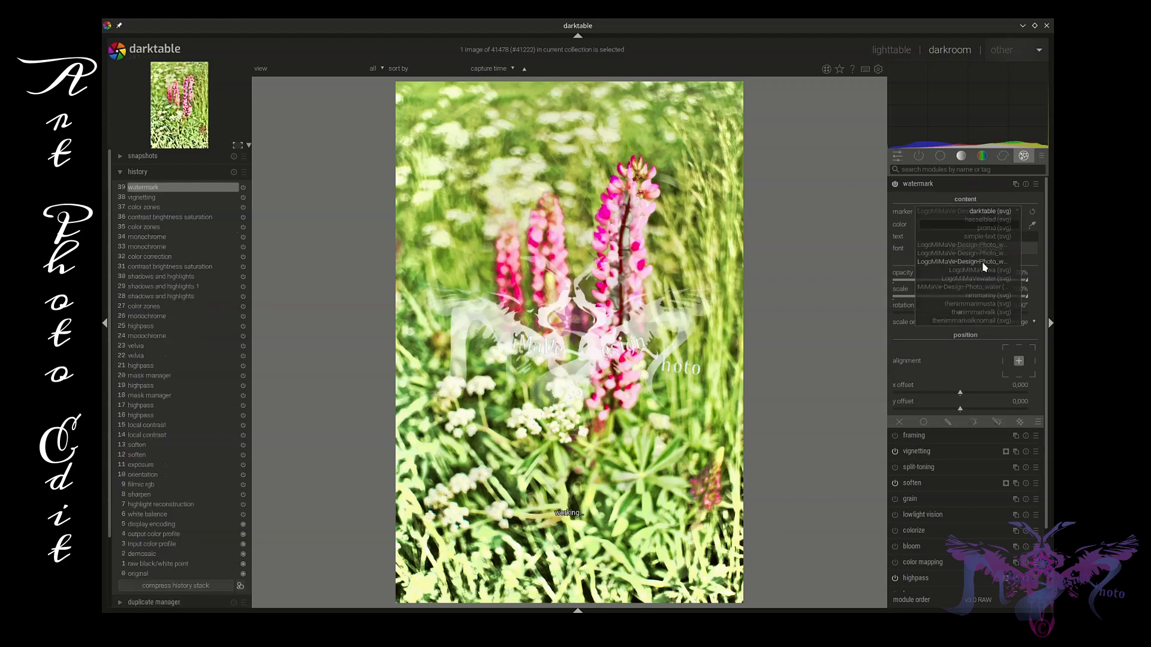
Align the watermark to the photo's bottom-right corner, scale it to 64%, and set its x and y offsets to -0.020
left_click(1032, 375)
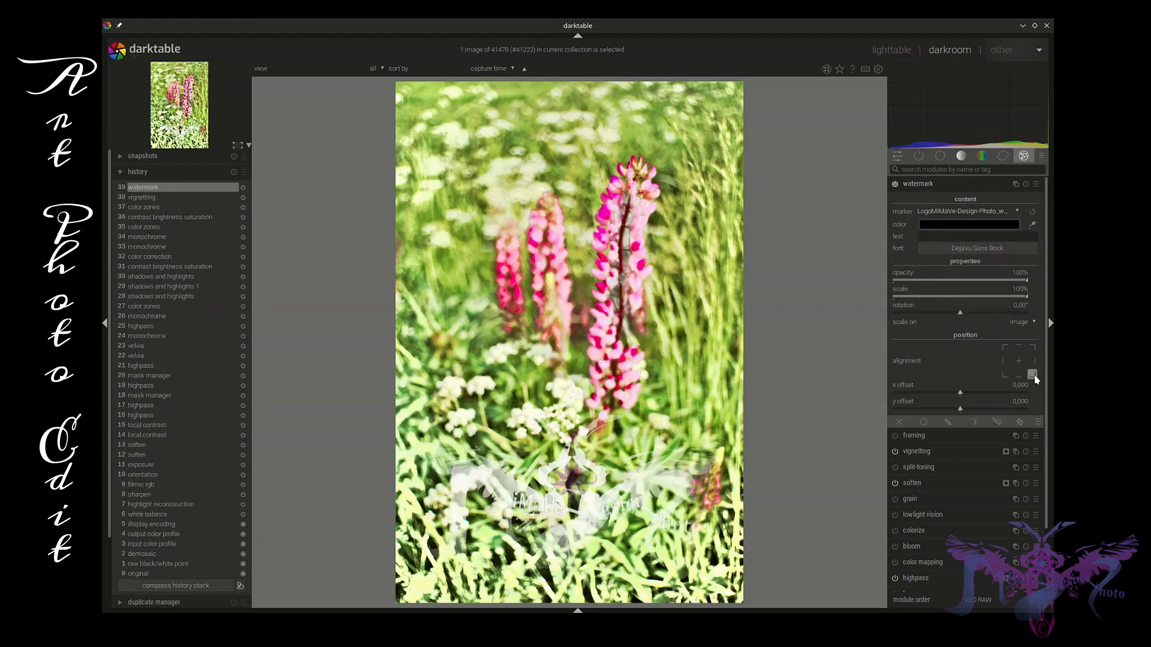
left_click_drag(1022, 297, 980, 298)
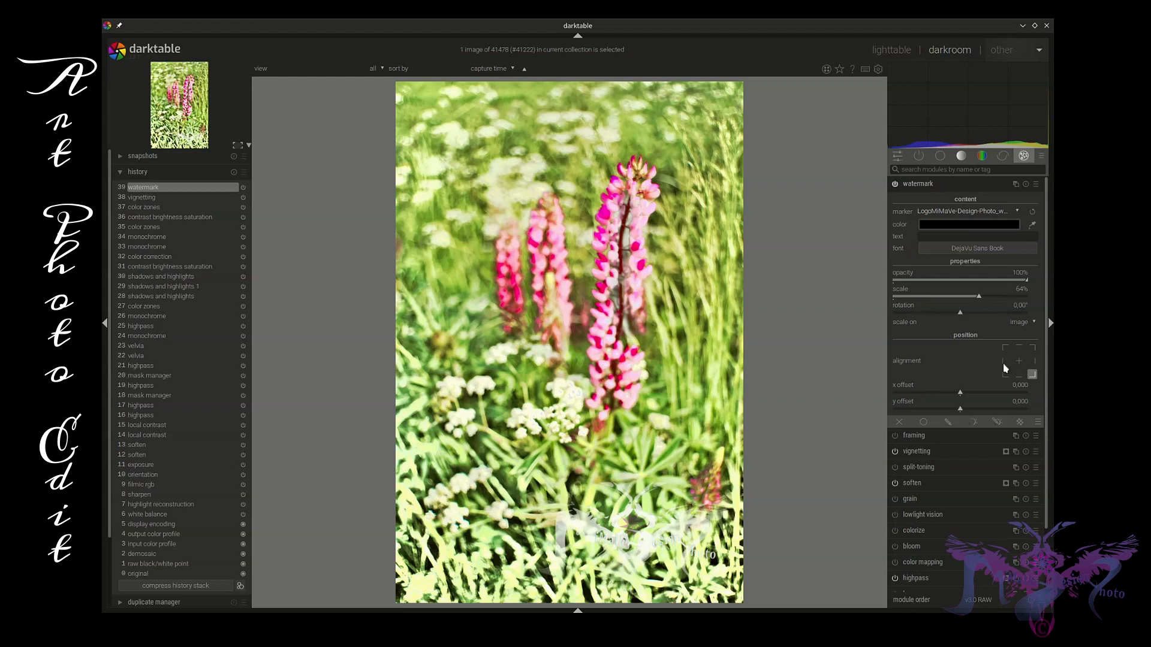
scroll(966, 389, "down", 1)
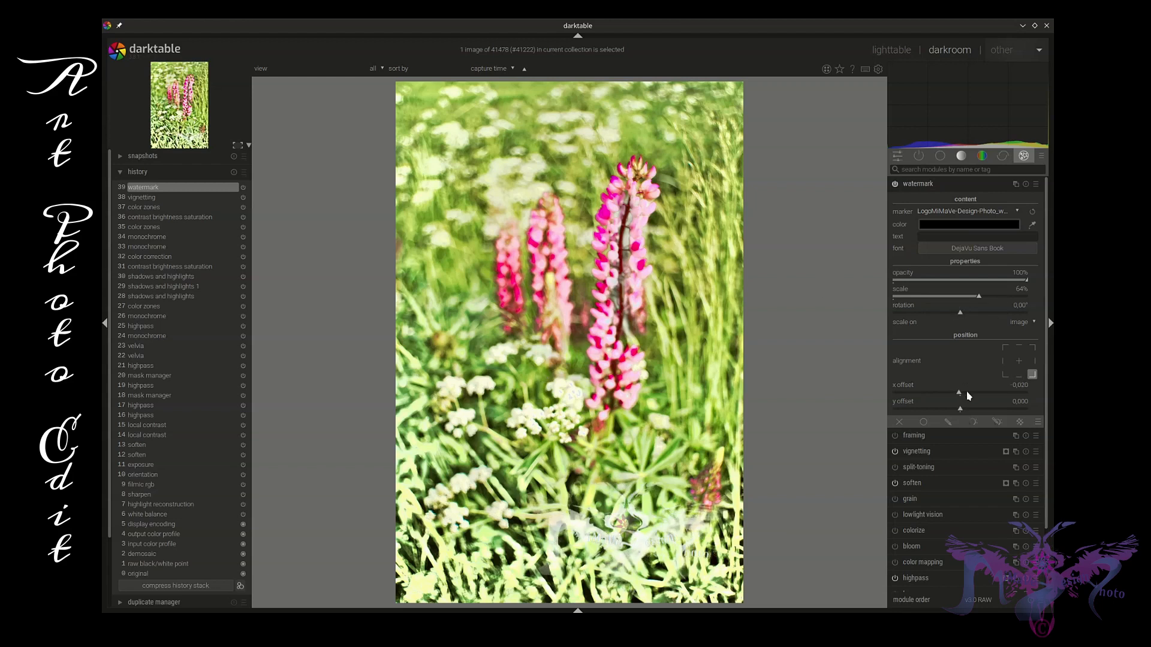
scroll(967, 395, "down", 1)
scroll(975, 410, "down", 2)
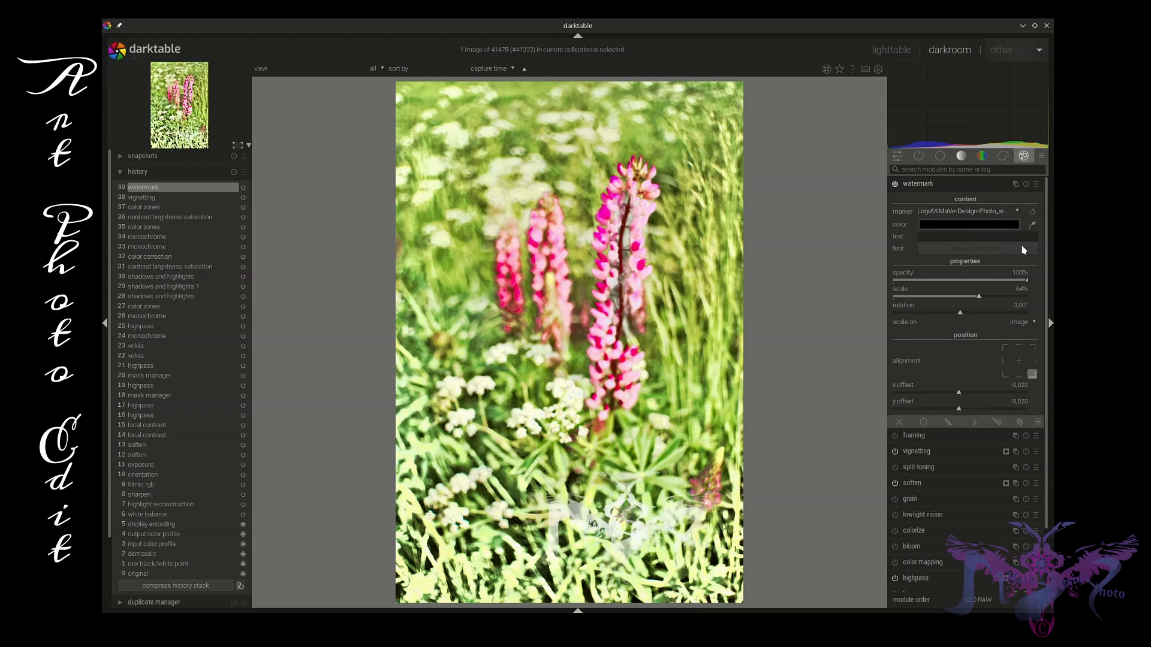
Try the black and purple variants of the watermark logo, return to the white one, and keep its opacity at 100%
left_click(991, 214)
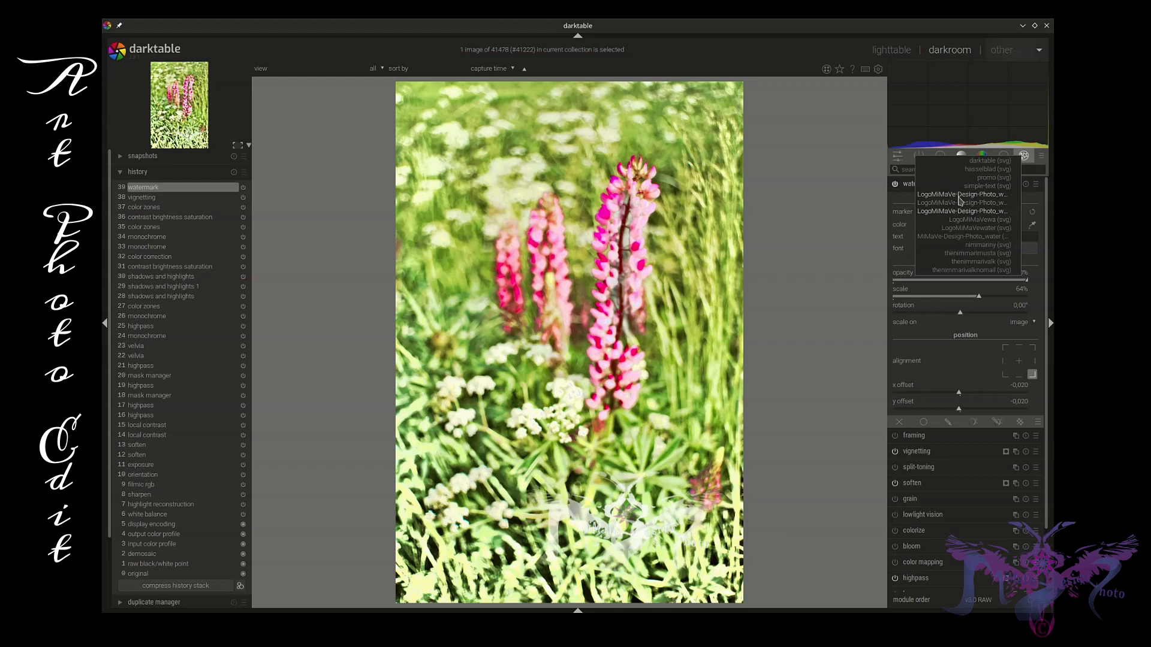
left_click(959, 196)
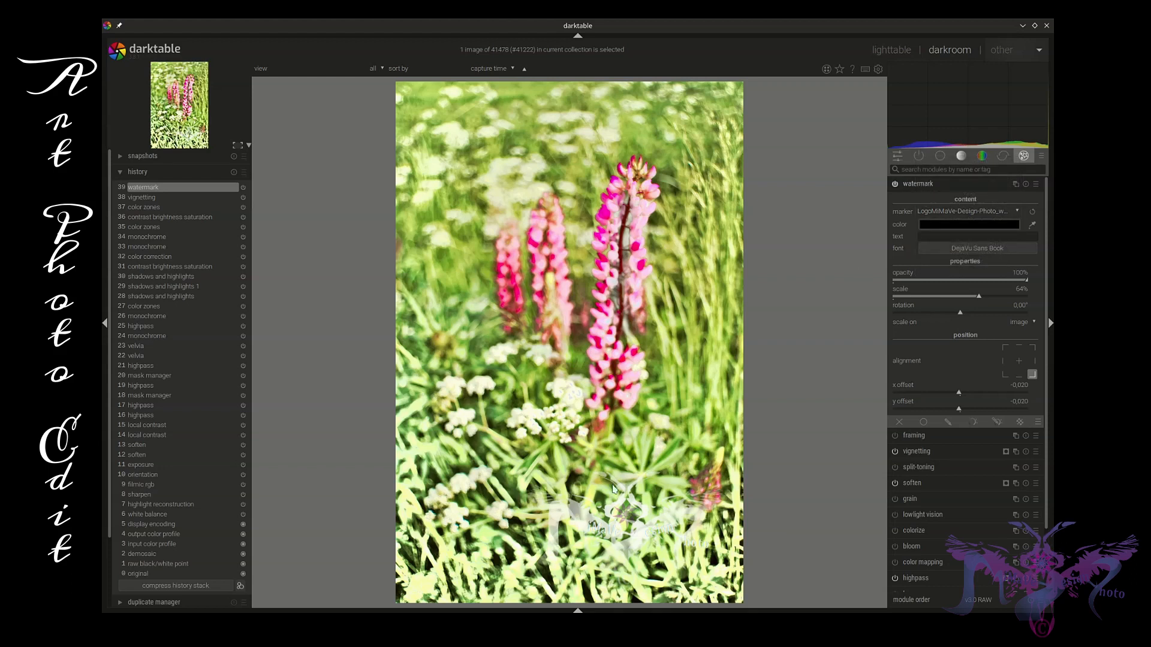
left_click(963, 208)
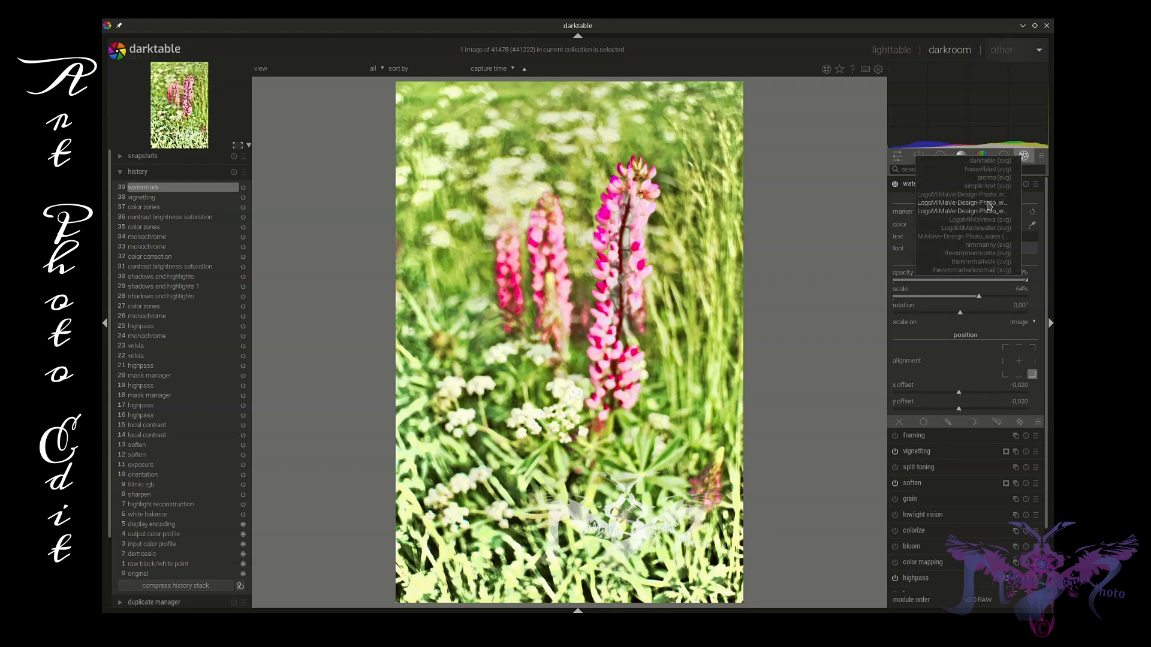
left_click(988, 205)
left_click(983, 208)
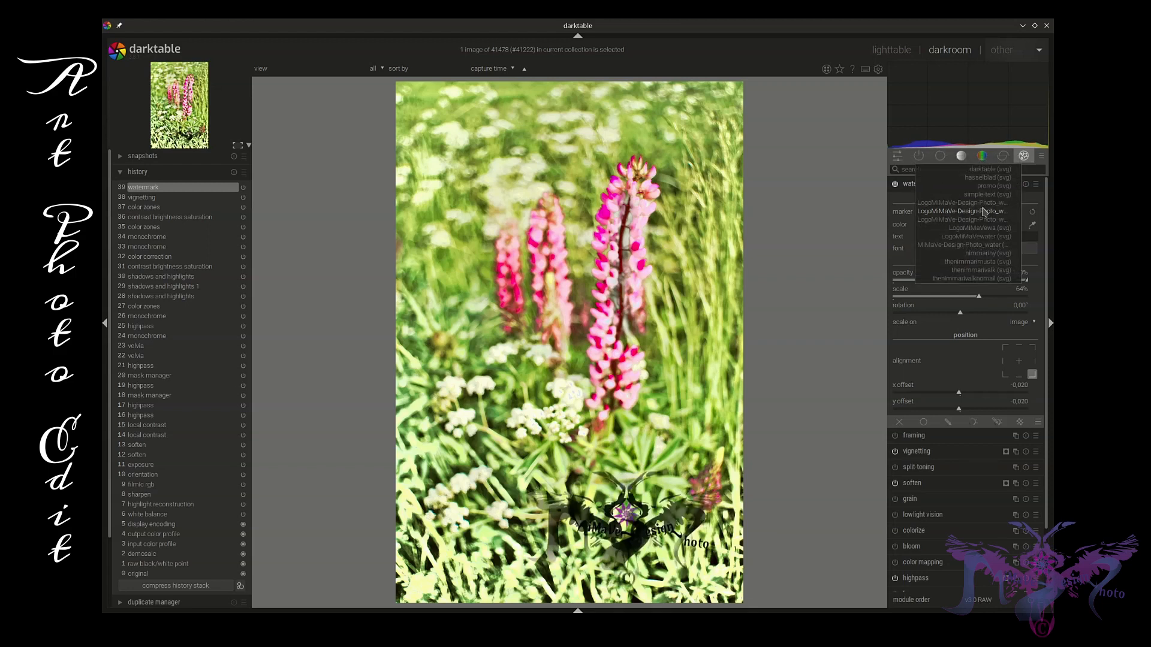
left_click(984, 208)
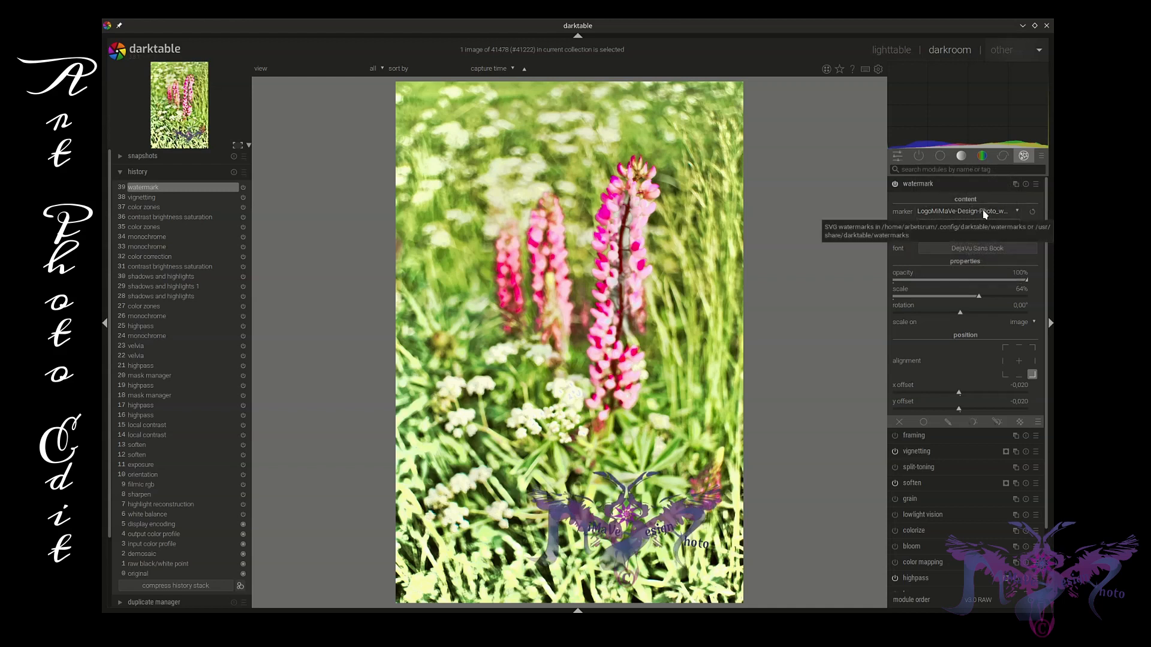
left_click(984, 212)
left_click(977, 229)
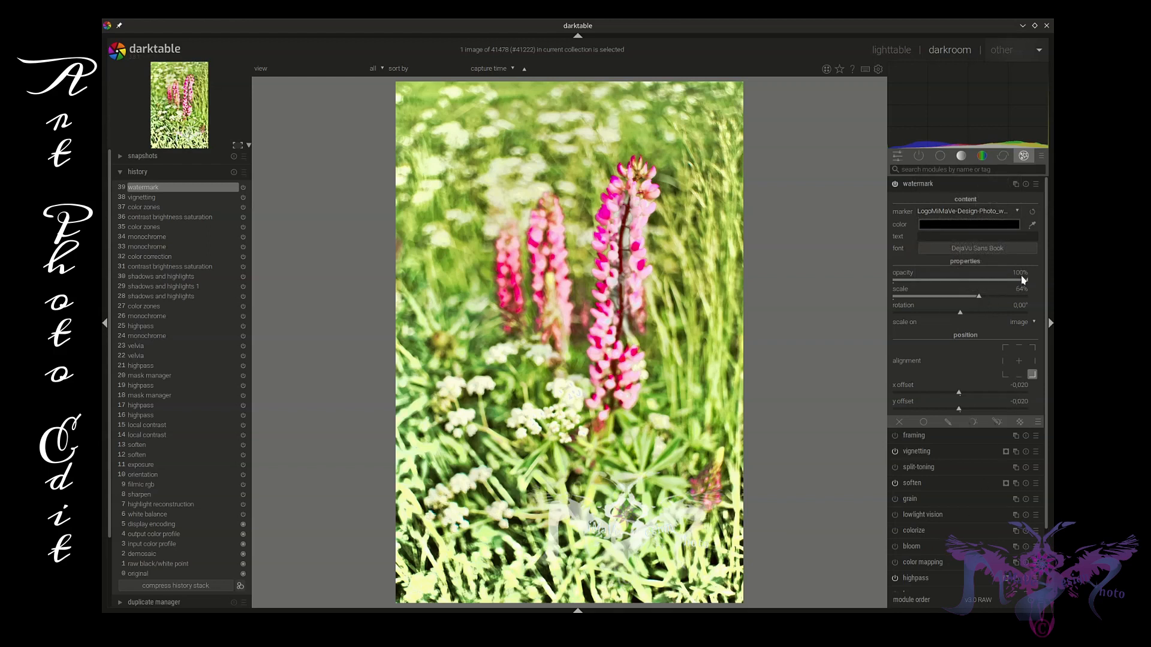
mouse_move(1022, 279)
left_mouse_down()
mouse_move(1005, 282)
mouse_move(1025, 282)
left_mouse_up()
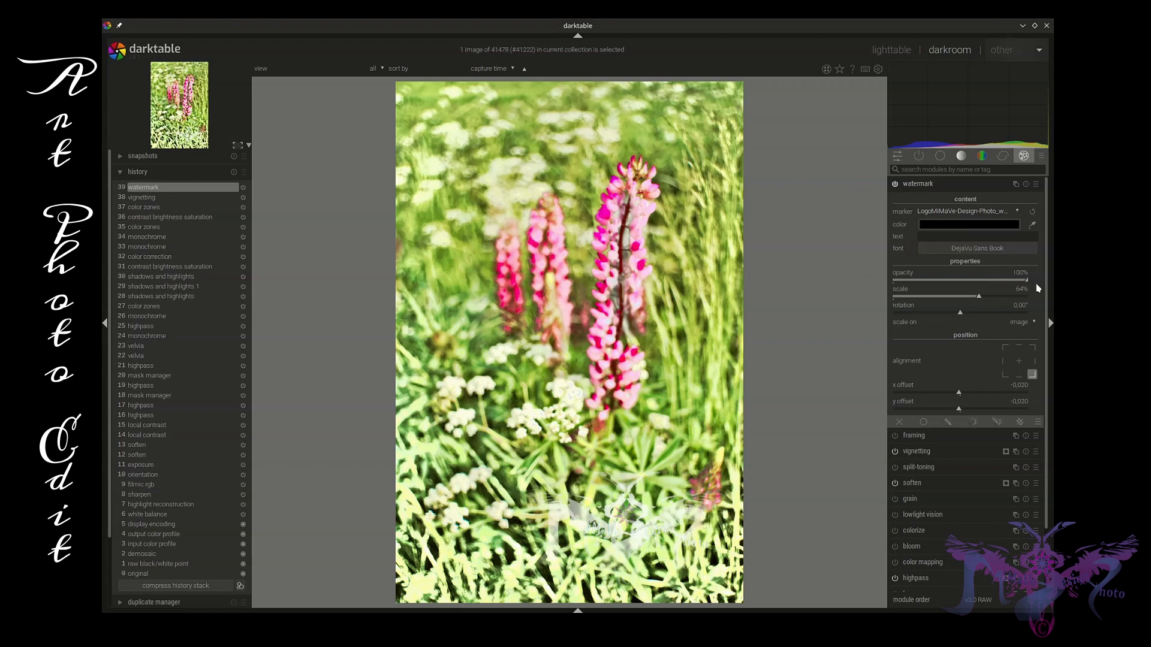